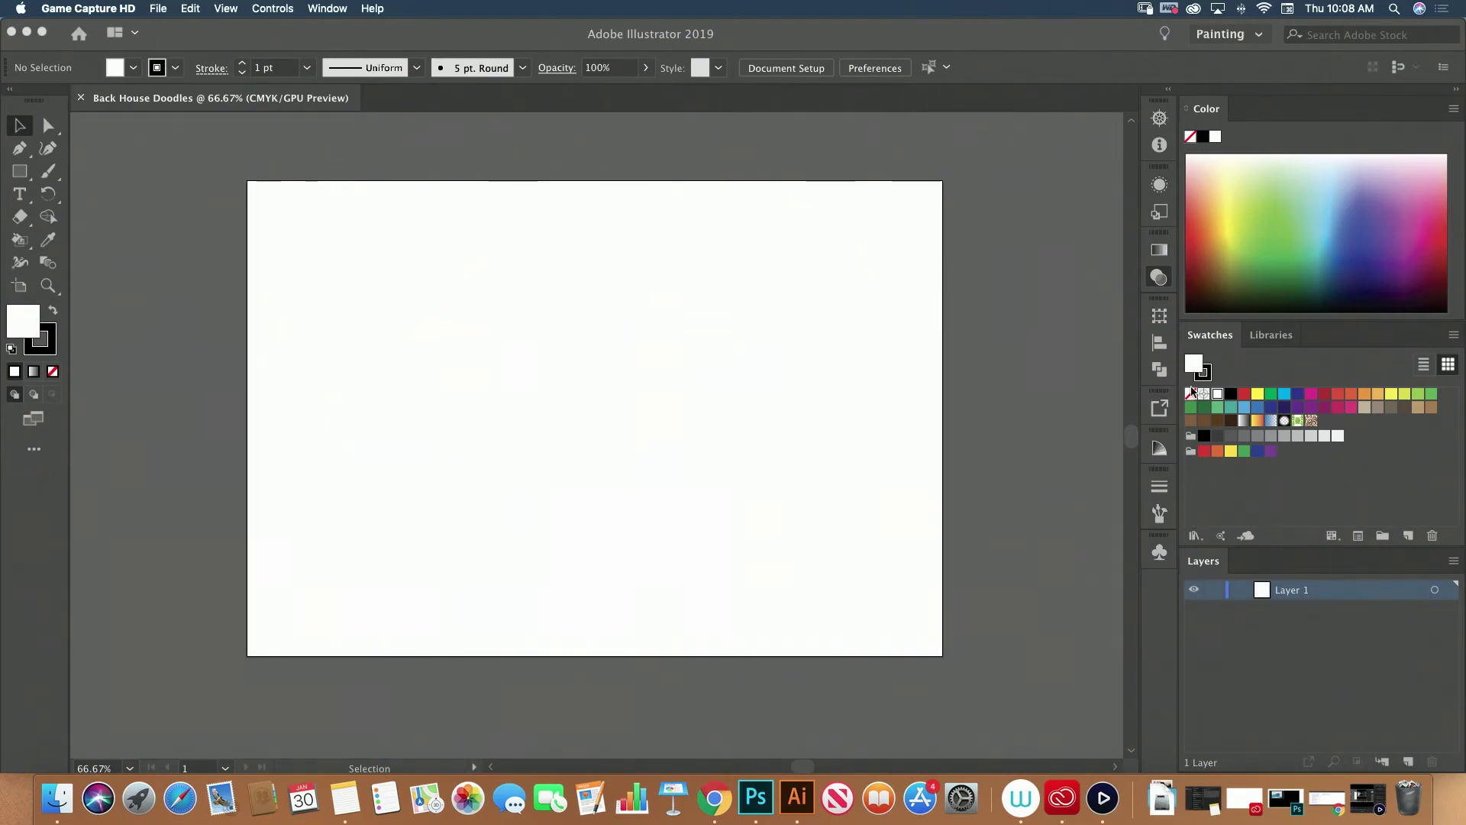
Lower the drawing opacity to 15% and switch to the Paintbrush tool
{"action": "left_click", "coordinate": [639, 156]}
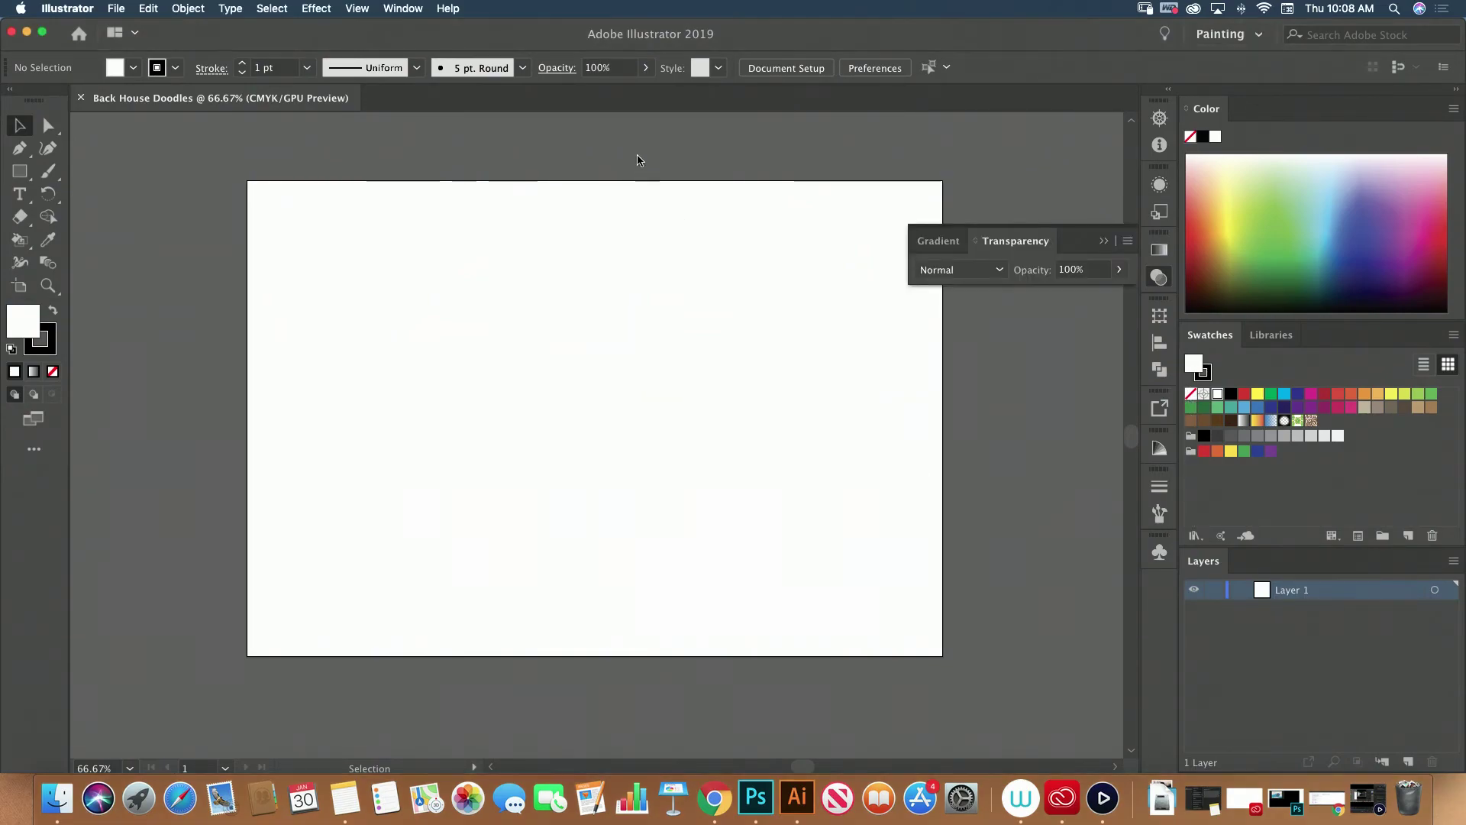
{"action": "left_click", "coordinate": [1119, 270]}
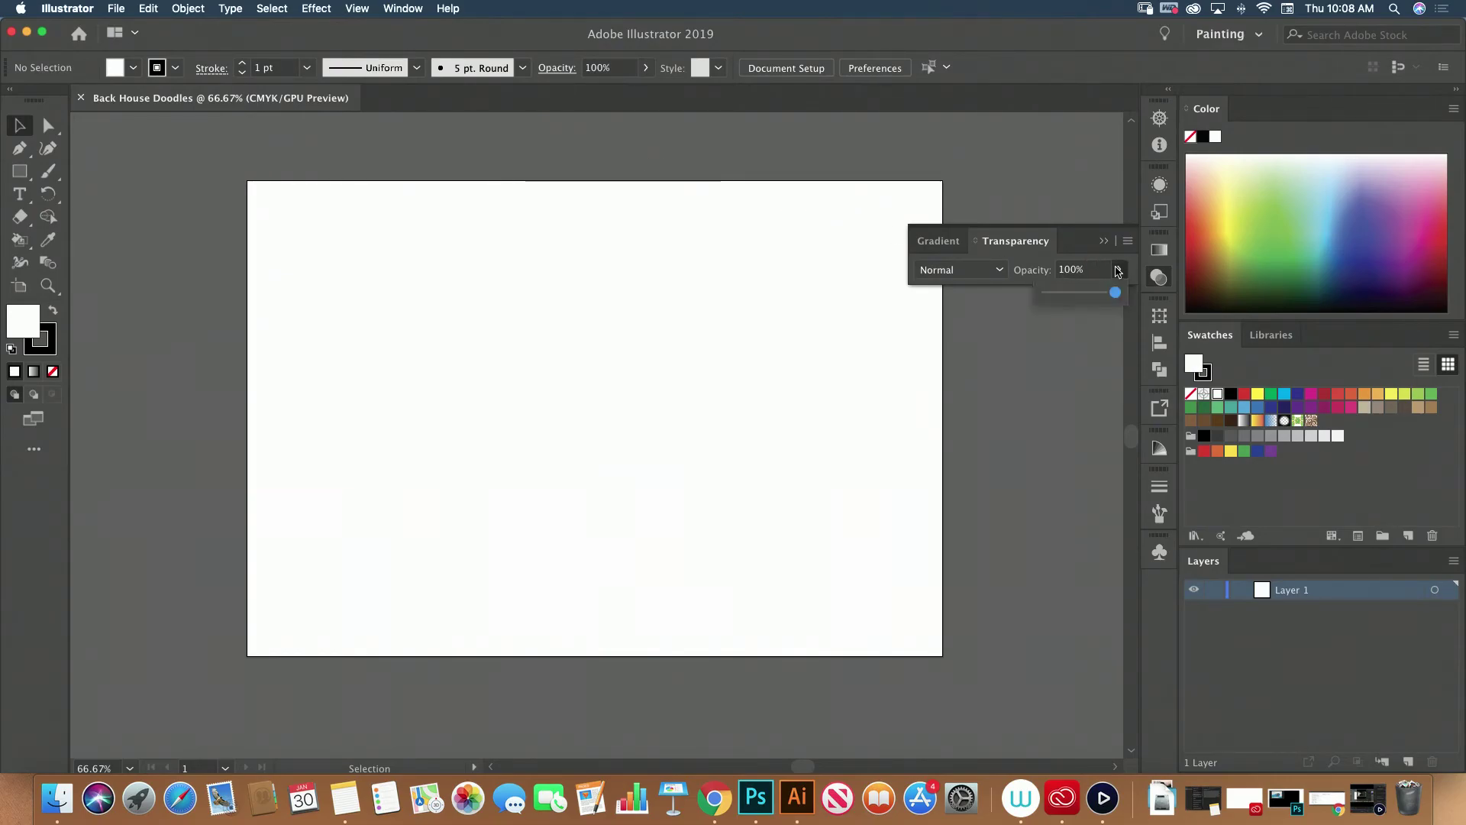
{"action": "left_click", "coordinate": [1057, 293]}
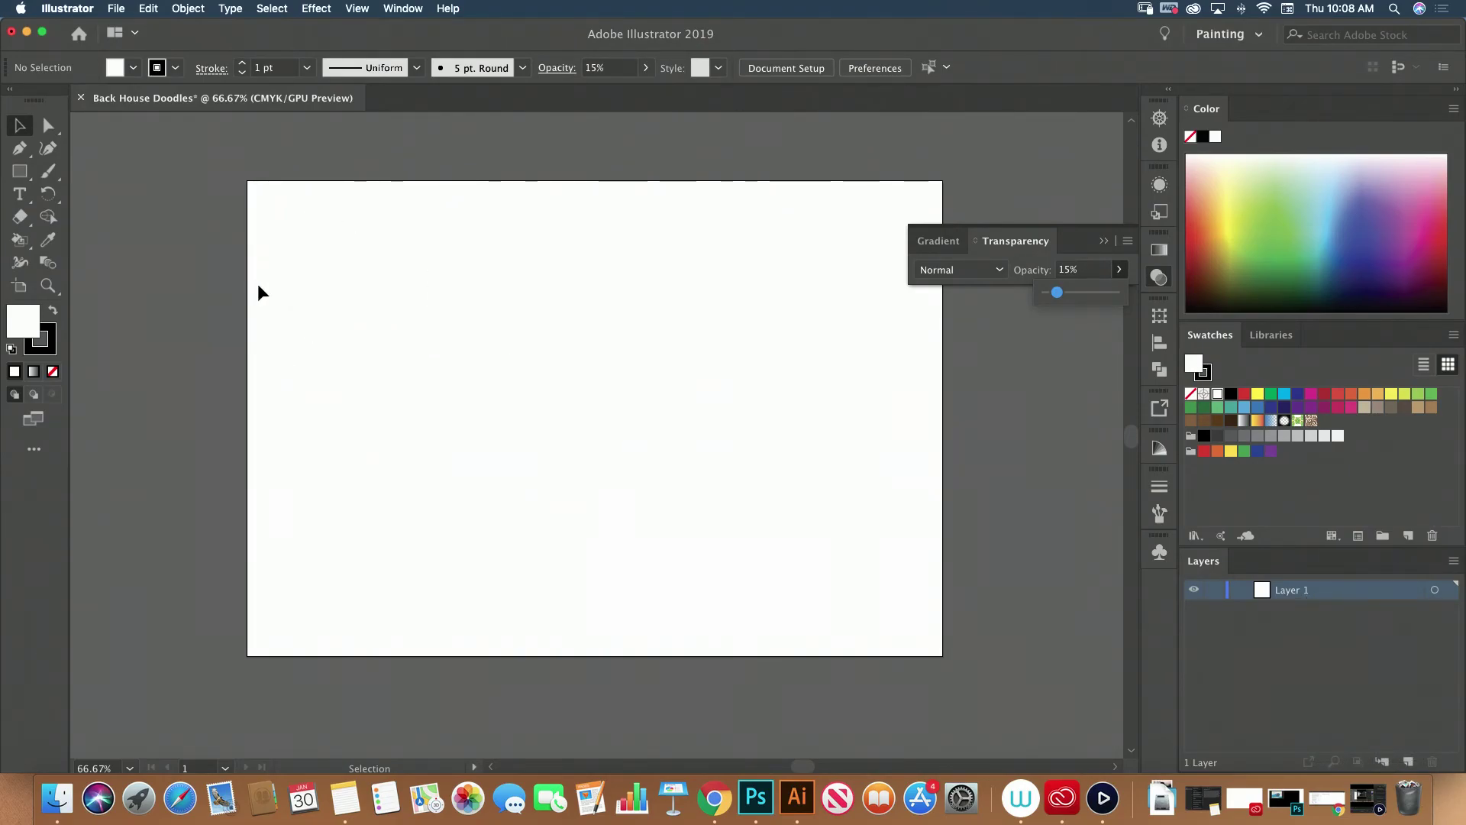
{"action": "left_click", "coordinate": [48, 171]}
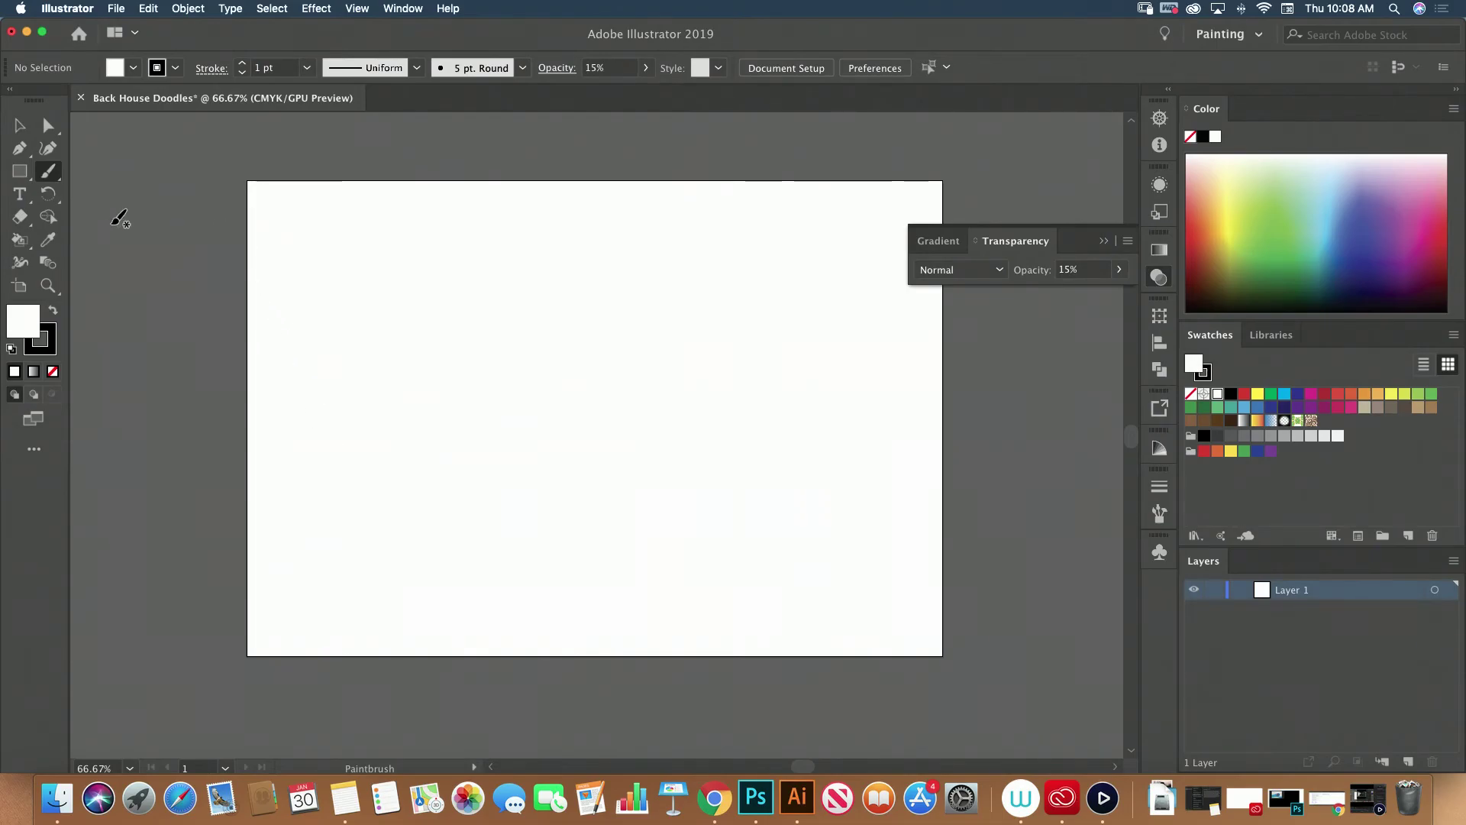
Test a few brush strokes, then sketch the upper arc and right side of the wave crest
{"action": "left_click_drag", "start_coordinate": [128, 205], "coordinate": [144, 277]}
{"action": "left_click", "coordinate": [144, 301]}
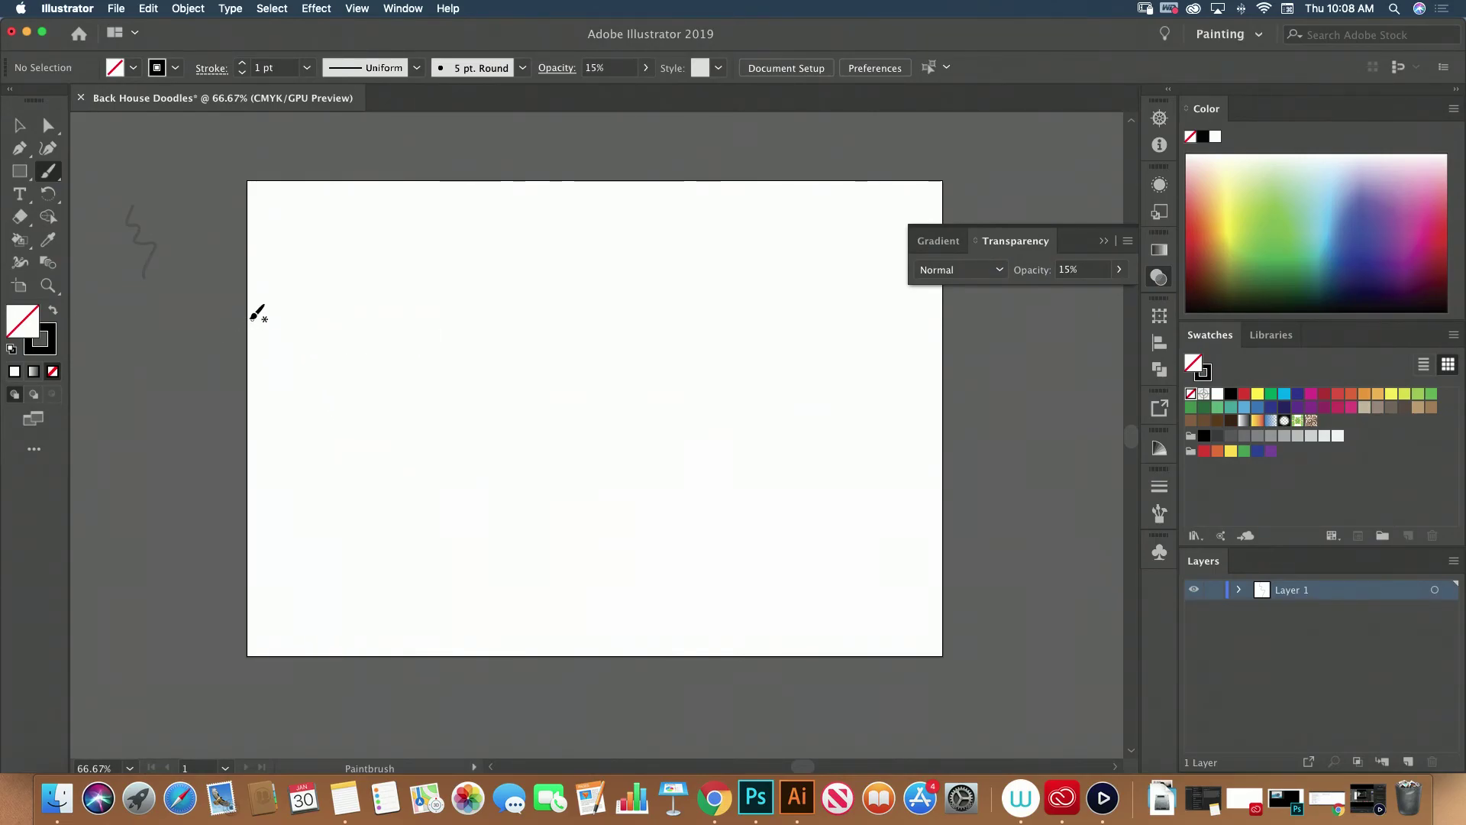
{"action": "mouse_move", "coordinate": [231, 329]}
{"action": "left_mouse_down"}
{"action": "mouse_move", "coordinate": [264, 314]}
{"action": "mouse_move", "coordinate": [398, 391]}
{"action": "left_mouse_up"}
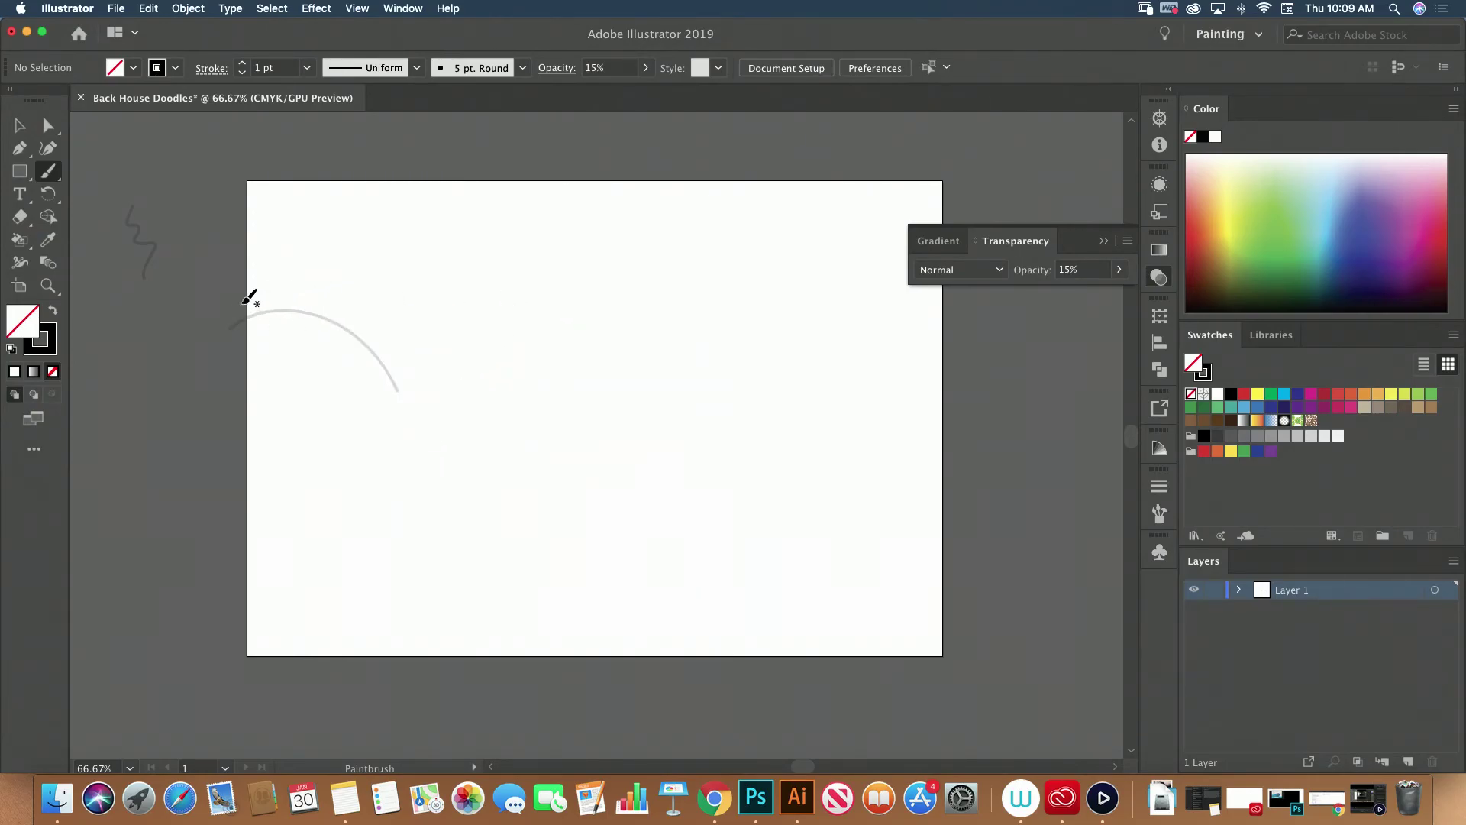
{"action": "mouse_move", "coordinate": [252, 290]}
{"action": "left_mouse_down"}
{"action": "mouse_move", "coordinate": [376, 246]}
{"action": "mouse_move", "coordinate": [439, 246]}
{"action": "mouse_move", "coordinate": [538, 277]}
{"action": "left_mouse_up"}
{"action": "mouse_move", "coordinate": [422, 243]}
{"action": "left_mouse_down"}
{"action": "mouse_move", "coordinate": [534, 288]}
{"action": "mouse_move", "coordinate": [540, 313]}
{"action": "left_mouse_up"}
{"action": "left_click_drag", "start_coordinate": [504, 242], "coordinate": [539, 330]}
{"action": "mouse_move", "coordinate": [383, 364]}
{"action": "left_mouse_down"}
{"action": "mouse_move", "coordinate": [425, 410]}
{"action": "mouse_move", "coordinate": [482, 377]}
{"action": "mouse_move", "coordinate": [513, 392]}
{"action": "mouse_move", "coordinate": [524, 353]}
{"action": "mouse_move", "coordinate": [549, 356]}
{"action": "mouse_move", "coordinate": [575, 310]}
{"action": "mouse_move", "coordinate": [456, 245]}
{"action": "mouse_move", "coordinate": [377, 274]}
{"action": "mouse_move", "coordinate": [287, 258]}
{"action": "mouse_move", "coordinate": [251, 279]}
{"action": "mouse_move", "coordinate": [425, 238]}
{"action": "mouse_move", "coordinate": [470, 246]}
{"action": "left_mouse_up"}
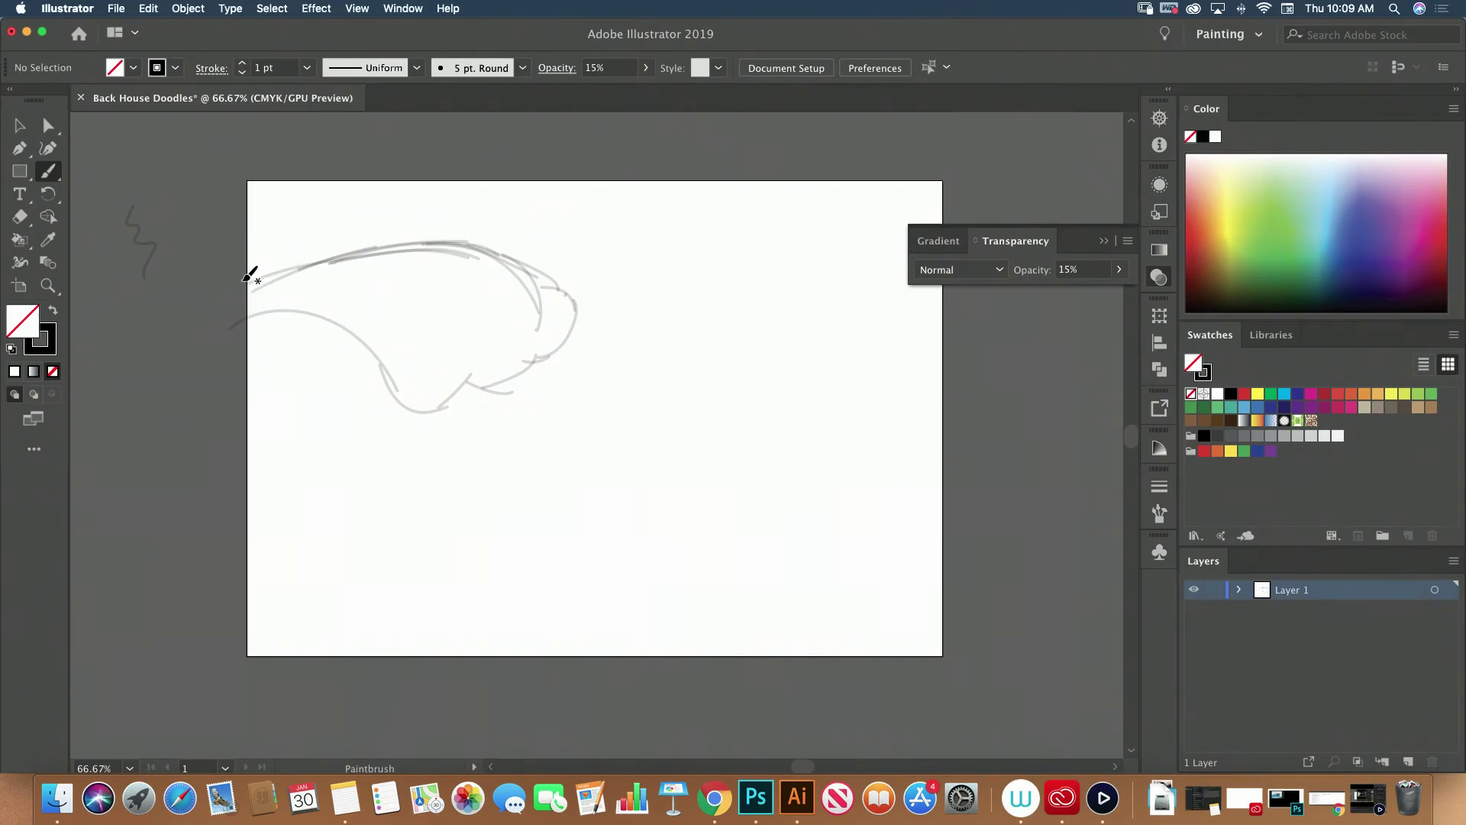
Sketch the crest's top arc, curling front, foam, and the inner and long outer curves beneath
{"action": "left_click_drag", "start_coordinate": [249, 276], "coordinate": [598, 272]}
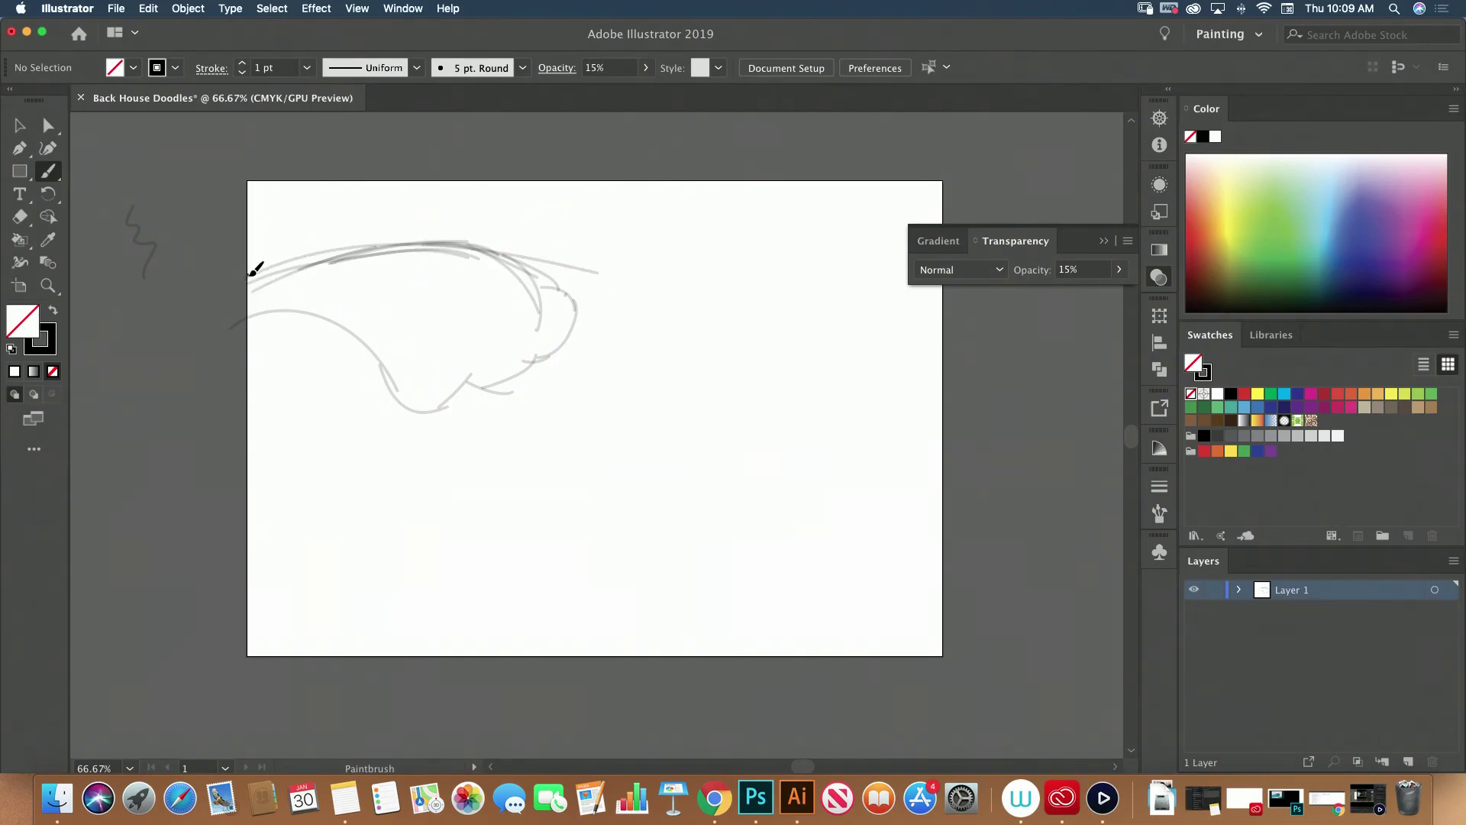
{"action": "mouse_move", "coordinate": [552, 262]}
{"action": "left_mouse_down"}
{"action": "mouse_move", "coordinate": [605, 308]}
{"action": "mouse_move", "coordinate": [604, 355]}
{"action": "left_mouse_up"}
{"action": "mouse_move", "coordinate": [550, 256]}
{"action": "left_mouse_down"}
{"action": "mouse_move", "coordinate": [596, 335]}
{"action": "mouse_move", "coordinate": [568, 407]}
{"action": "mouse_move", "coordinate": [607, 405]}
{"action": "mouse_move", "coordinate": [482, 386]}
{"action": "mouse_move", "coordinate": [538, 367]}
{"action": "left_mouse_up"}
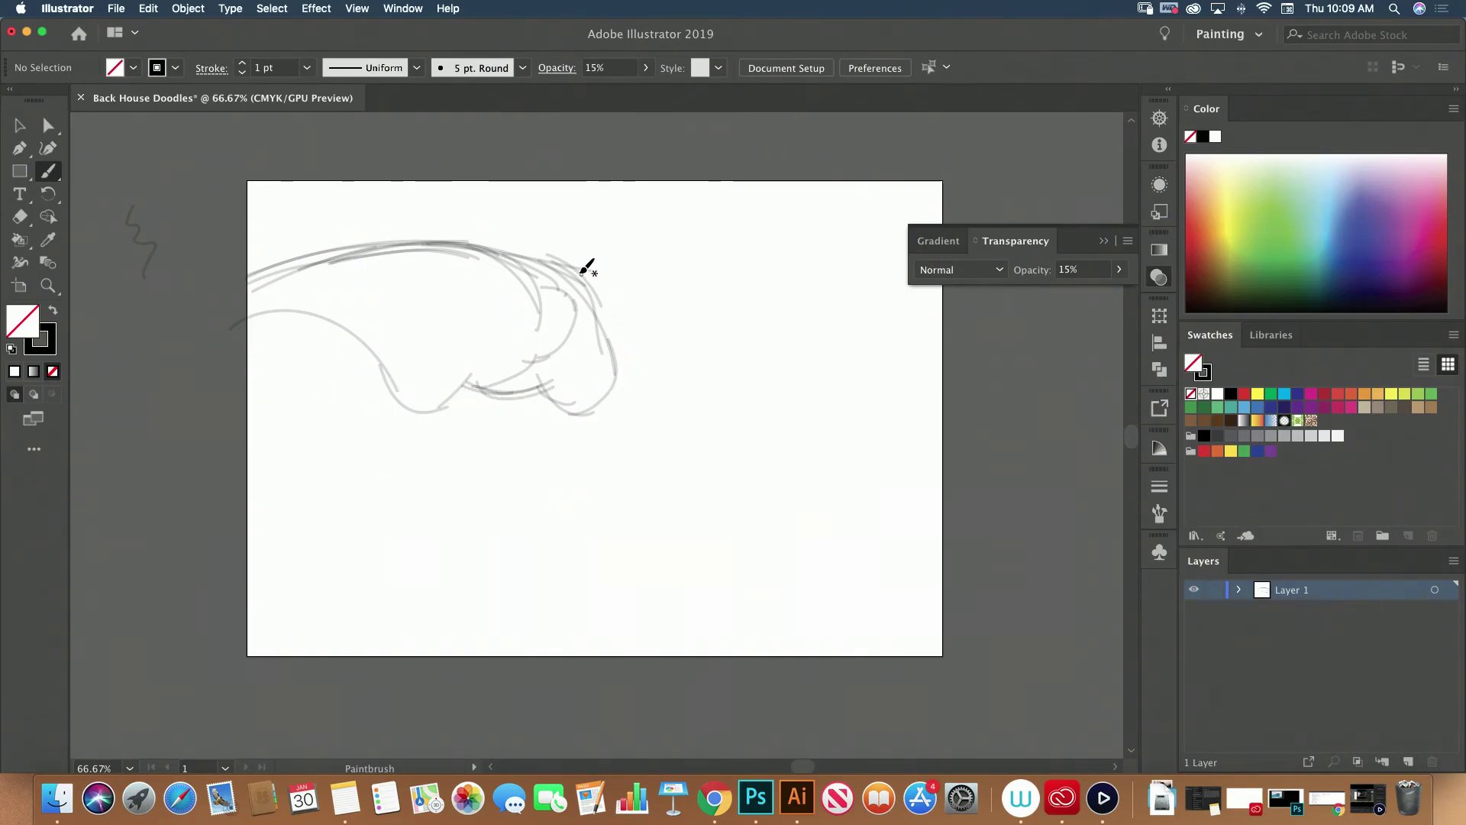
{"action": "mouse_move", "coordinate": [580, 265]}
{"action": "left_mouse_down"}
{"action": "mouse_move", "coordinate": [661, 327]}
{"action": "mouse_move", "coordinate": [638, 368]}
{"action": "mouse_move", "coordinate": [653, 374]}
{"action": "left_mouse_up"}
{"action": "mouse_move", "coordinate": [654, 310]}
{"action": "left_mouse_down"}
{"action": "mouse_move", "coordinate": [455, 241]}
{"action": "mouse_move", "coordinate": [557, 264]}
{"action": "mouse_move", "coordinate": [312, 238]}
{"action": "left_mouse_up"}
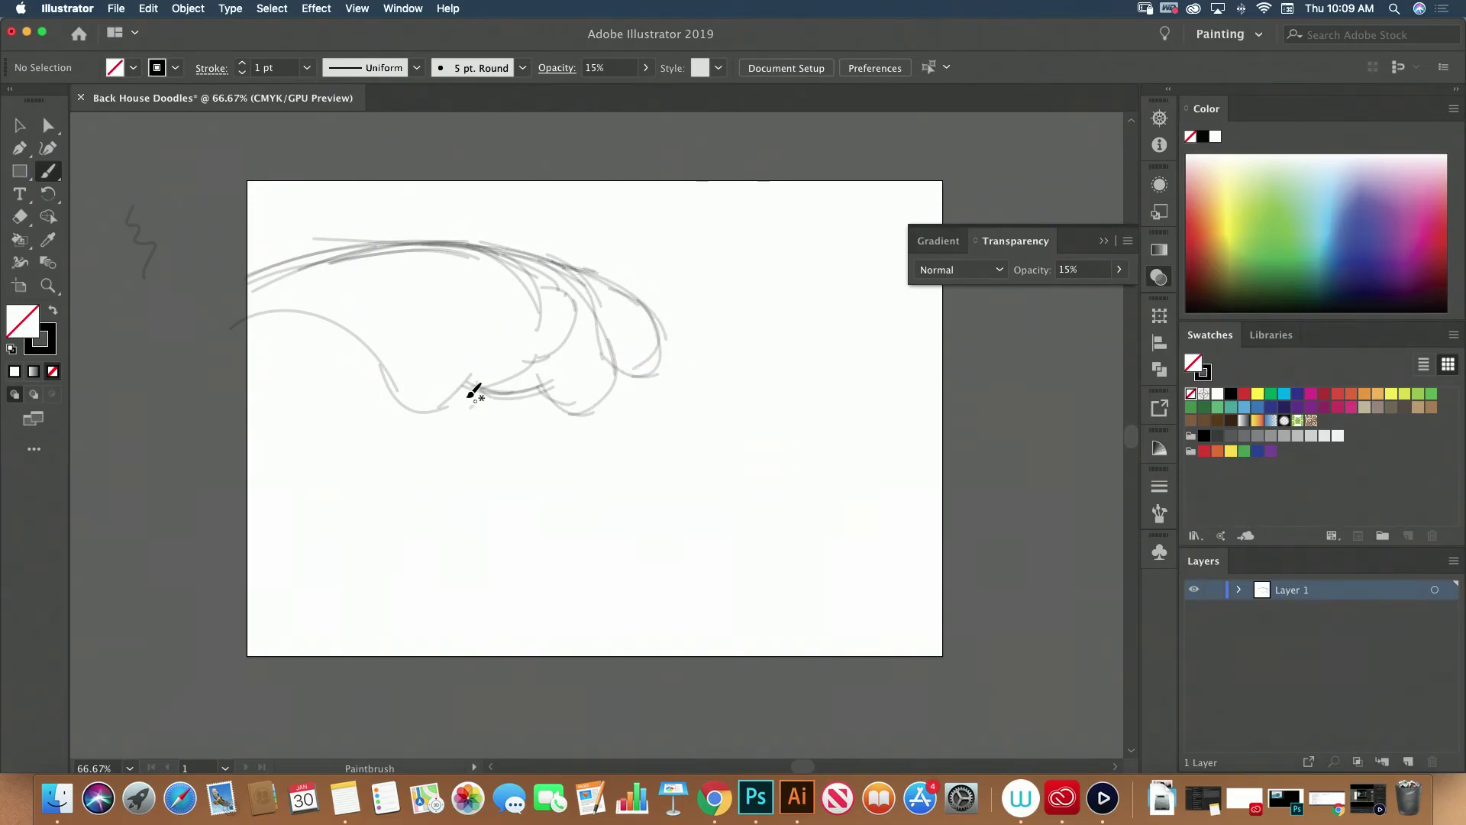
{"action": "mouse_move", "coordinate": [468, 395]}
{"action": "left_mouse_down"}
{"action": "mouse_move", "coordinate": [449, 407]}
{"action": "mouse_move", "coordinate": [521, 382]}
{"action": "mouse_move", "coordinate": [493, 391]}
{"action": "mouse_move", "coordinate": [550, 393]}
{"action": "left_mouse_up"}
{"action": "left_click_drag", "start_coordinate": [661, 367], "coordinate": [617, 384]}
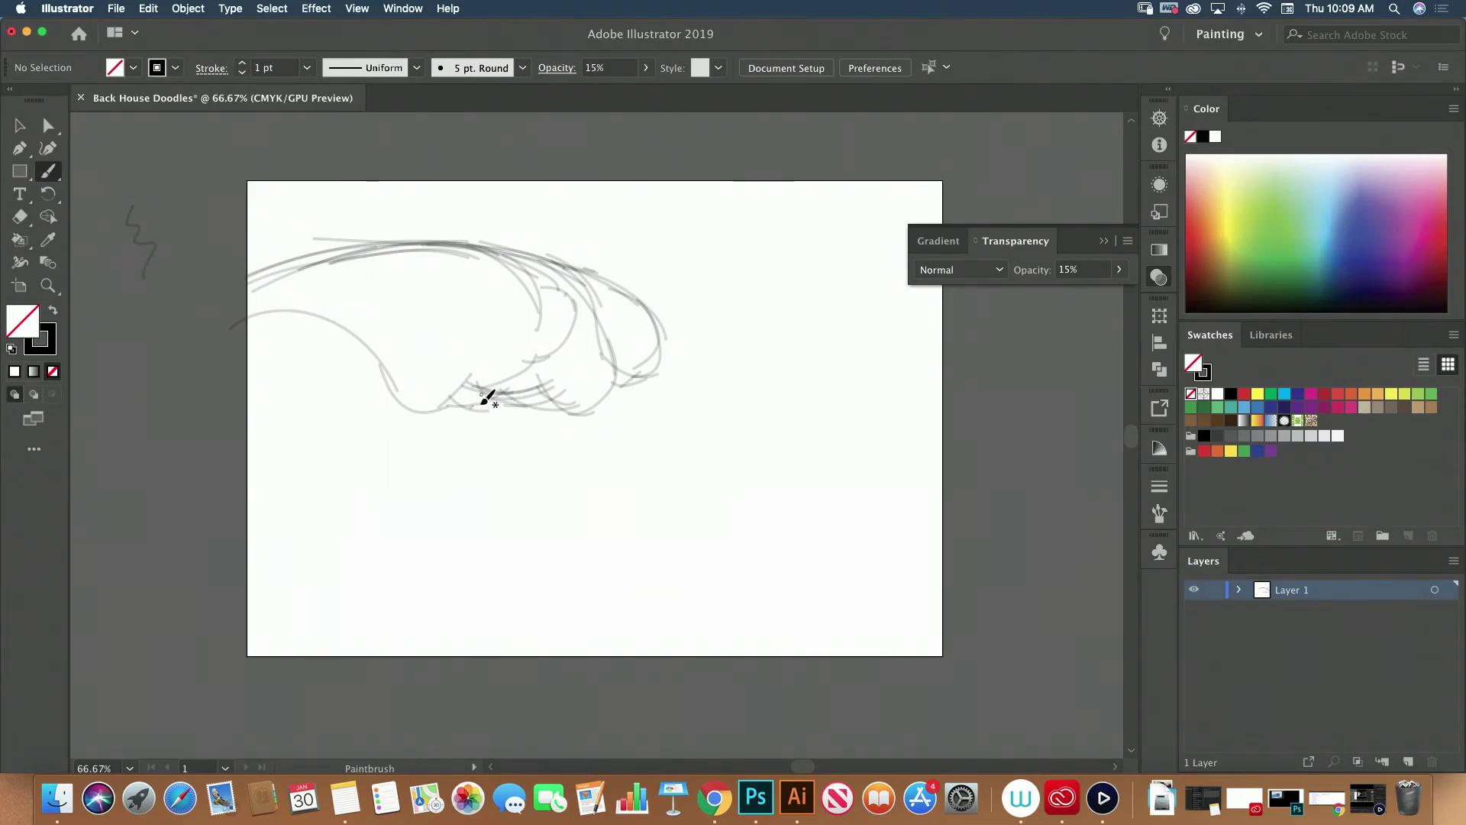
{"action": "left_click_drag", "start_coordinate": [475, 378], "coordinate": [198, 291]}
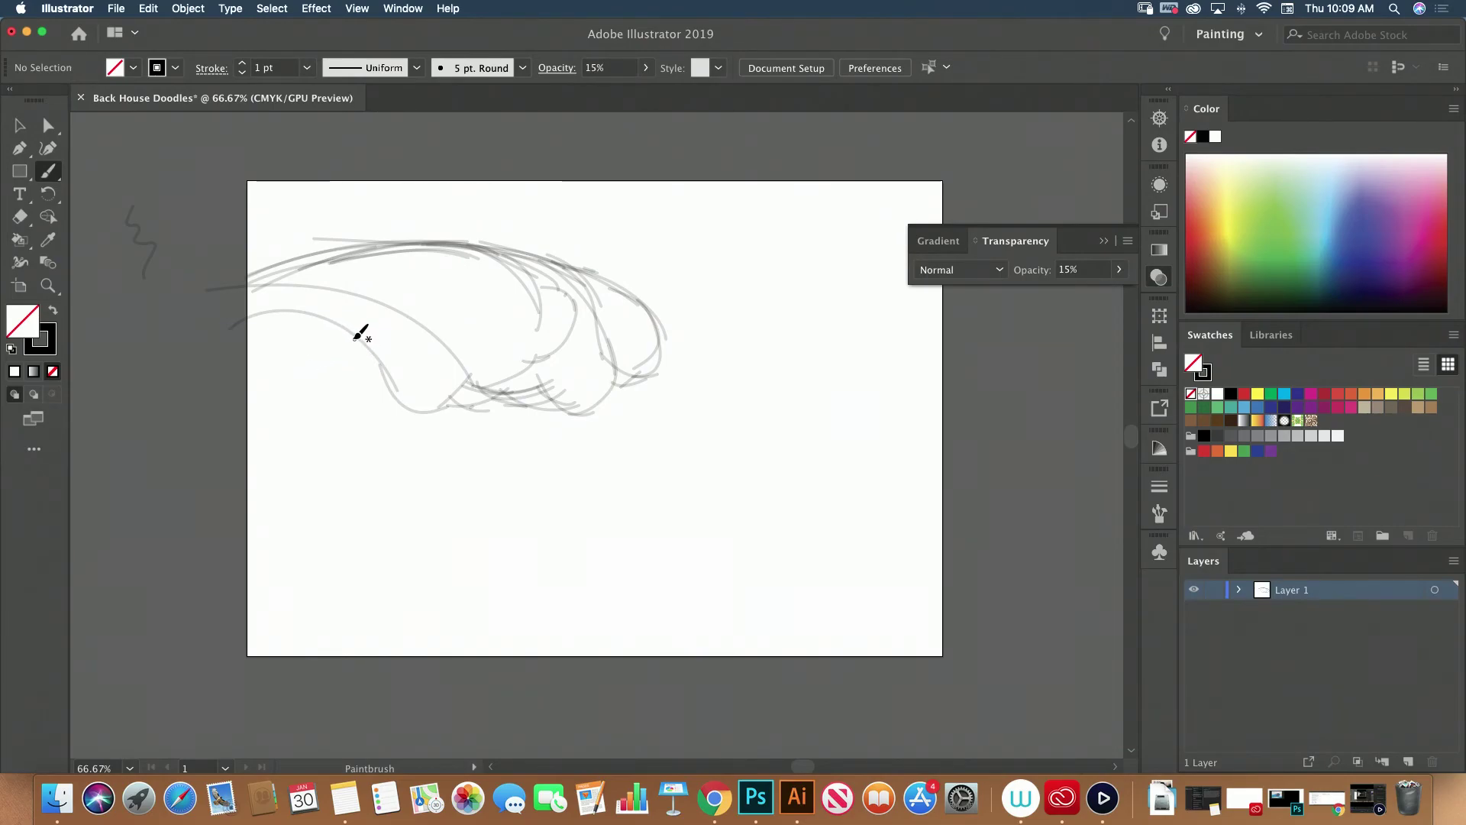
{"action": "mouse_move", "coordinate": [353, 334]}
{"action": "left_mouse_down"}
{"action": "mouse_move", "coordinate": [374, 510]}
{"action": "mouse_move", "coordinate": [928, 521]}
{"action": "left_mouse_up"}
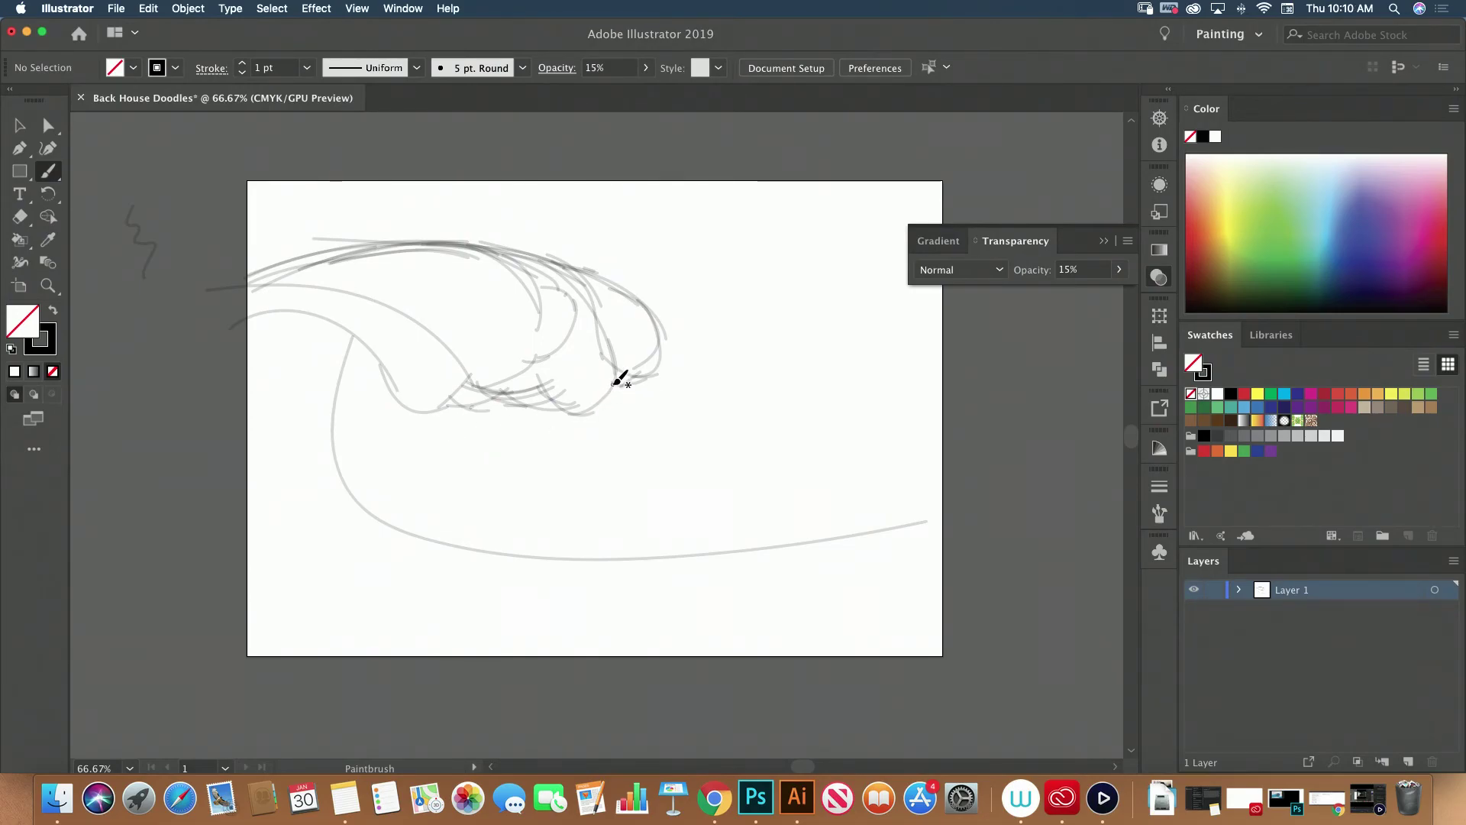
Sketch several nested wave-band curves sweeping right beneath the crest, redrawing two unsatisfying strokes
{"action": "mouse_move", "coordinate": [615, 382]}
{"action": "left_mouse_down"}
{"action": "mouse_move", "coordinate": [687, 458]}
{"action": "mouse_move", "coordinate": [944, 435]}
{"action": "left_mouse_up"}
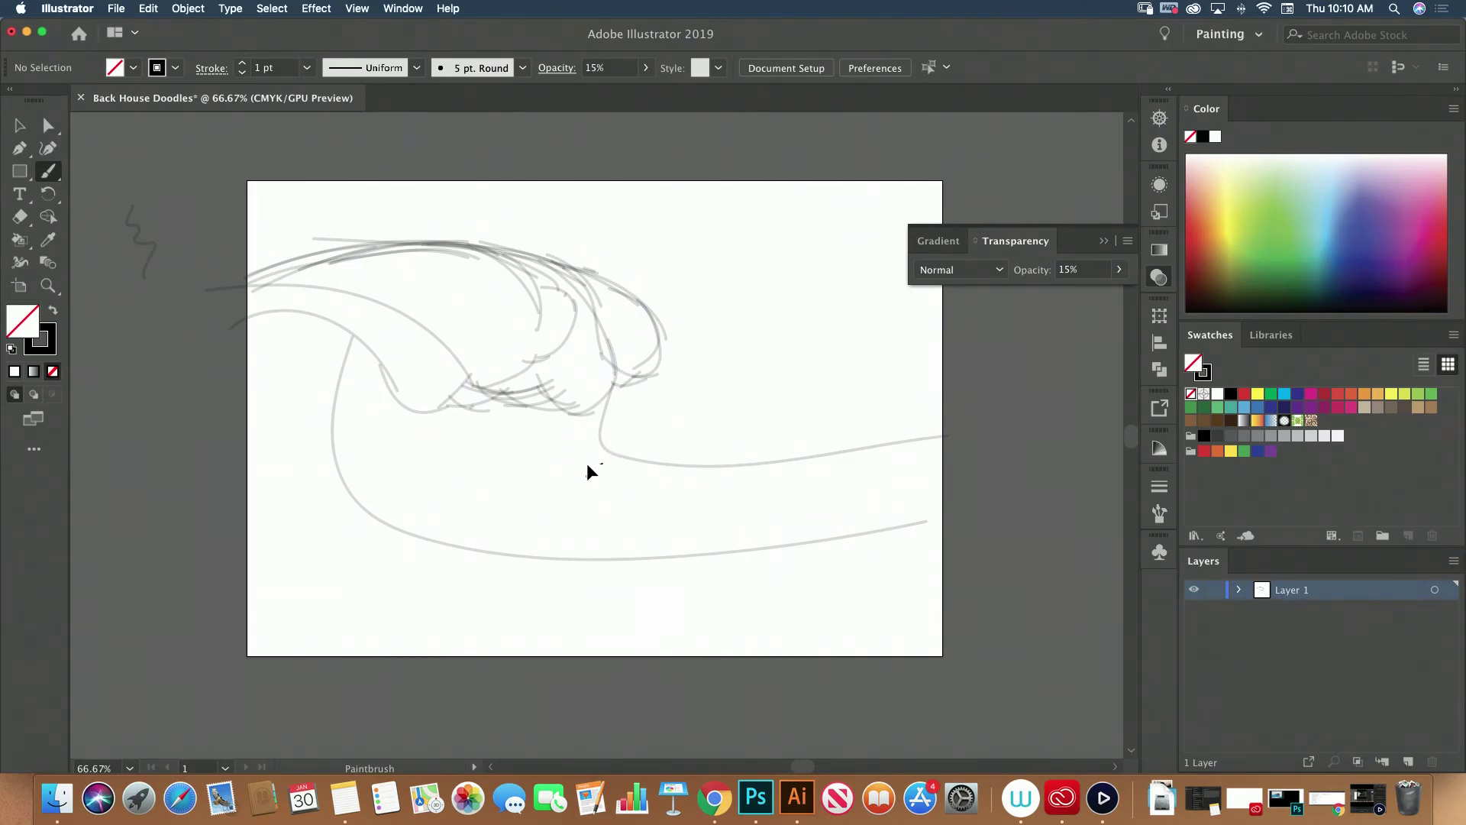
{"action": "key", "text": "super+z"}
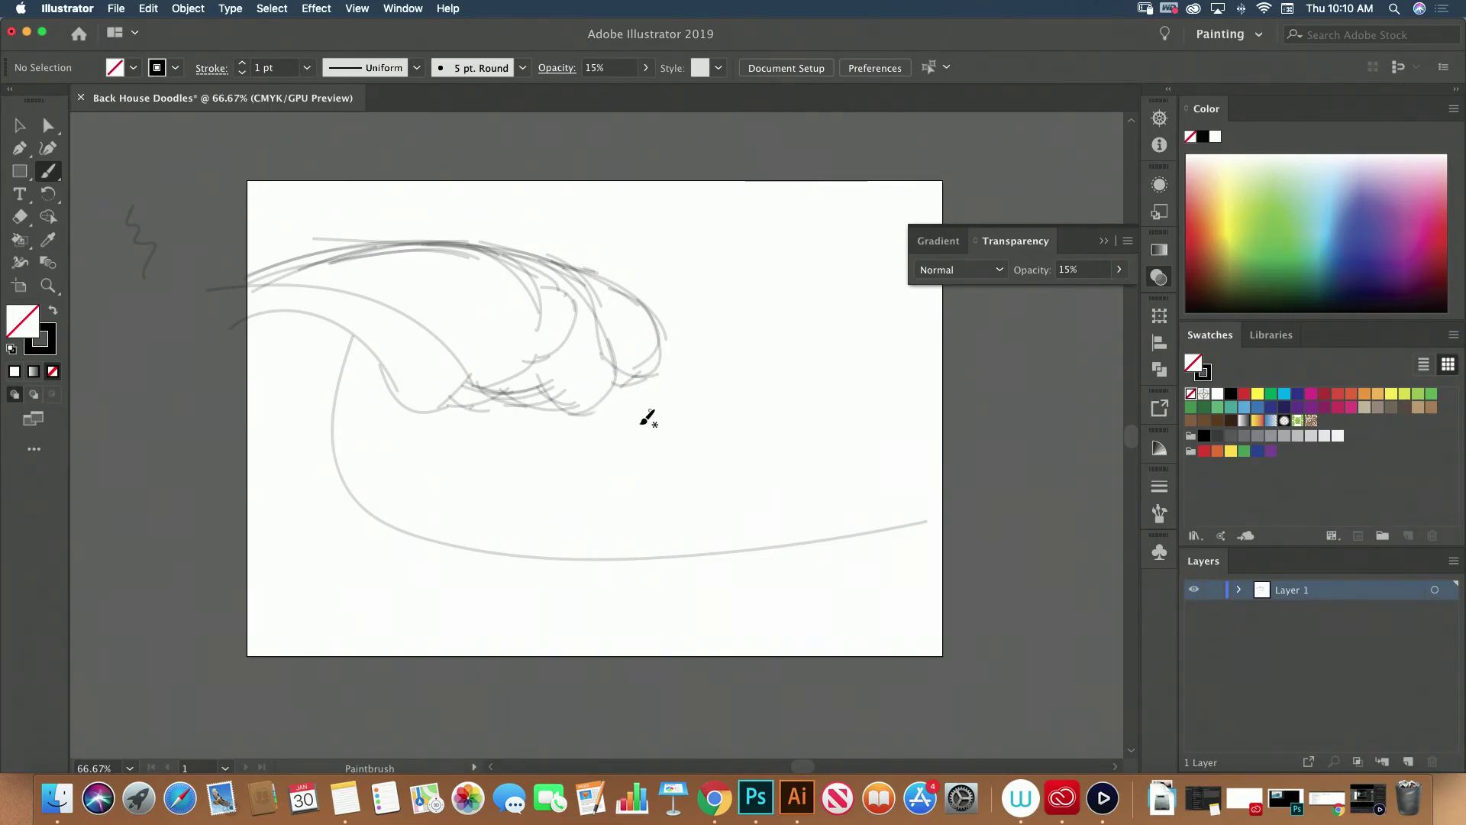
{"action": "left_click_drag", "start_coordinate": [589, 414], "coordinate": [940, 476]}
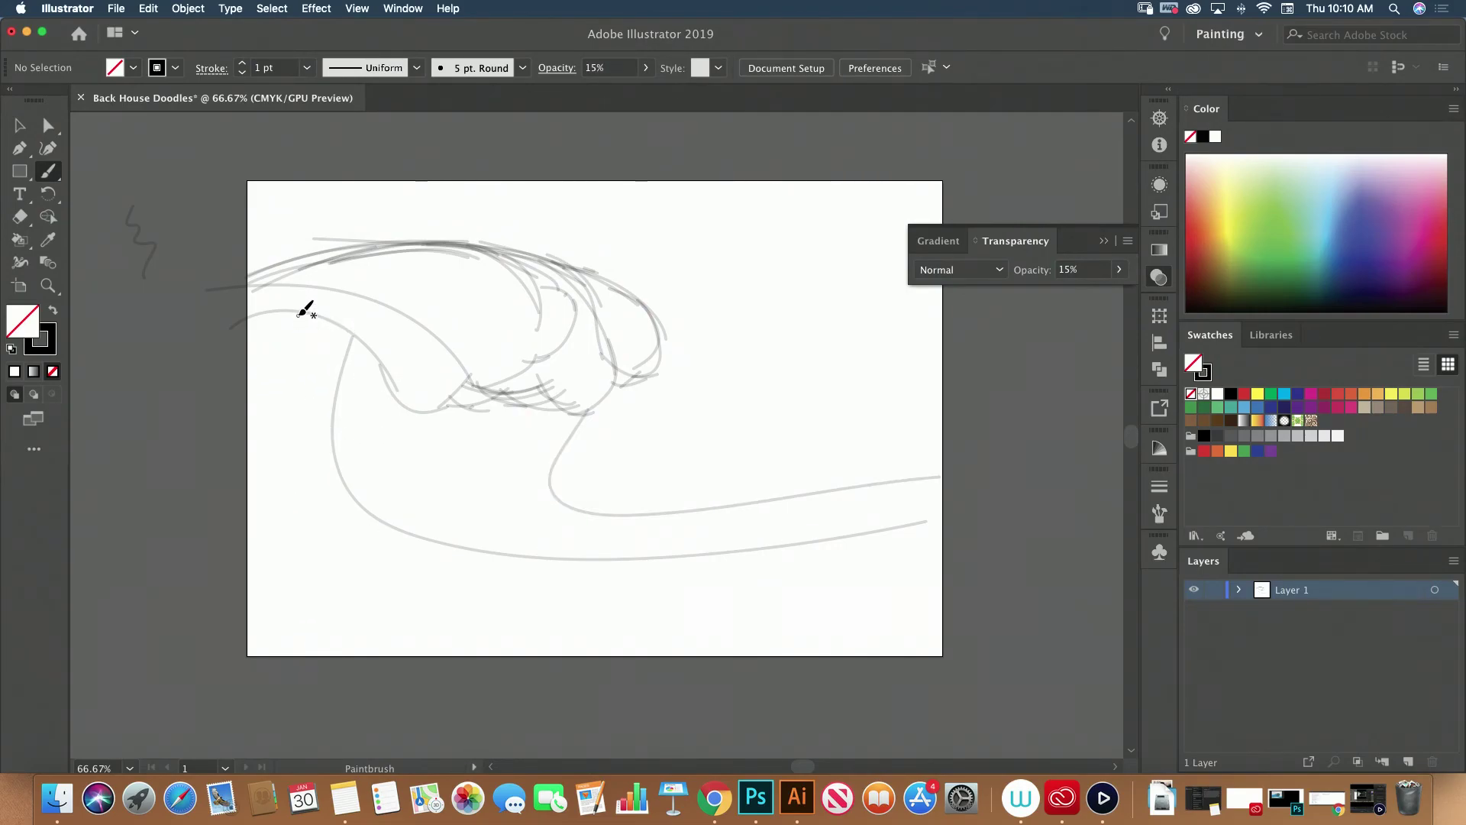
{"action": "mouse_move", "coordinate": [299, 313]}
{"action": "left_mouse_down"}
{"action": "mouse_move", "coordinate": [563, 612]}
{"action": "mouse_move", "coordinate": [1007, 582]}
{"action": "left_mouse_up"}
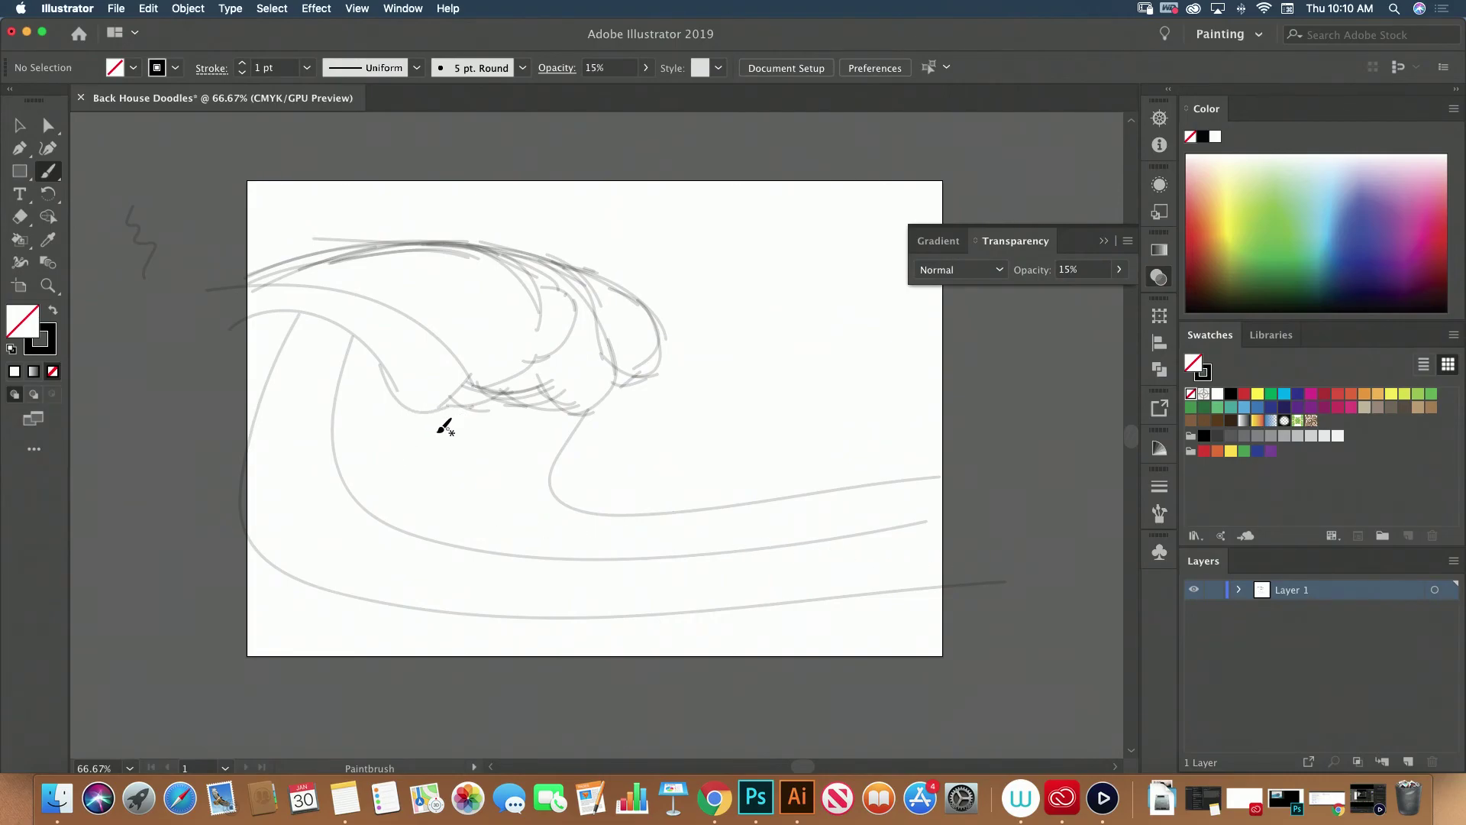
{"action": "left_click_drag", "start_coordinate": [423, 411], "coordinate": [464, 495]}
{"action": "left_click_drag", "start_coordinate": [581, 530], "coordinate": [1008, 520]}
{"action": "key", "text": "super+z"}
{"action": "mouse_move", "coordinate": [422, 412]}
{"action": "left_mouse_down"}
{"action": "mouse_move", "coordinate": [584, 517]}
{"action": "mouse_move", "coordinate": [959, 503]}
{"action": "left_mouse_up"}
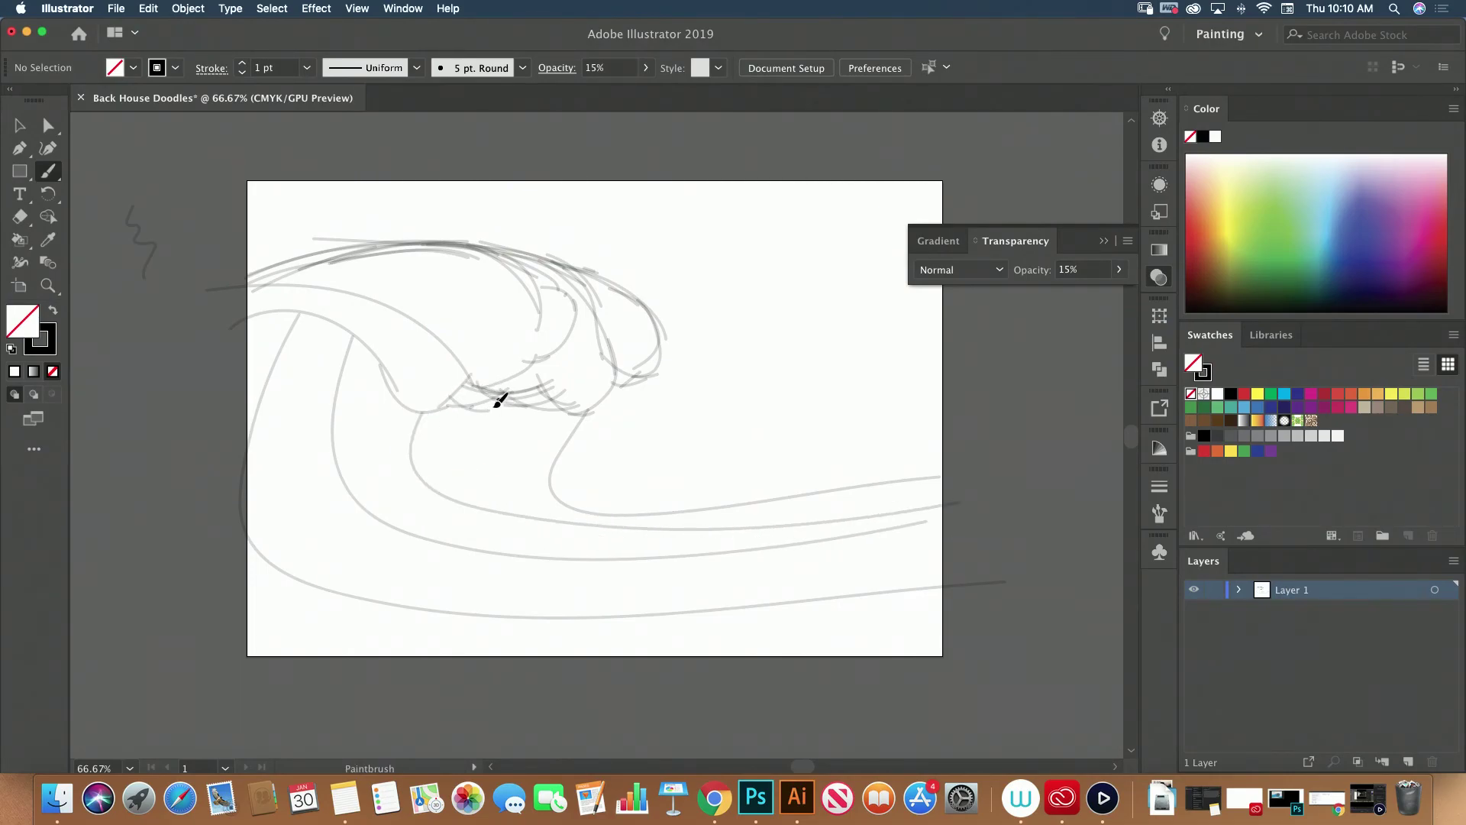
{"action": "left_click_drag", "start_coordinate": [495, 407], "coordinate": [885, 527]}
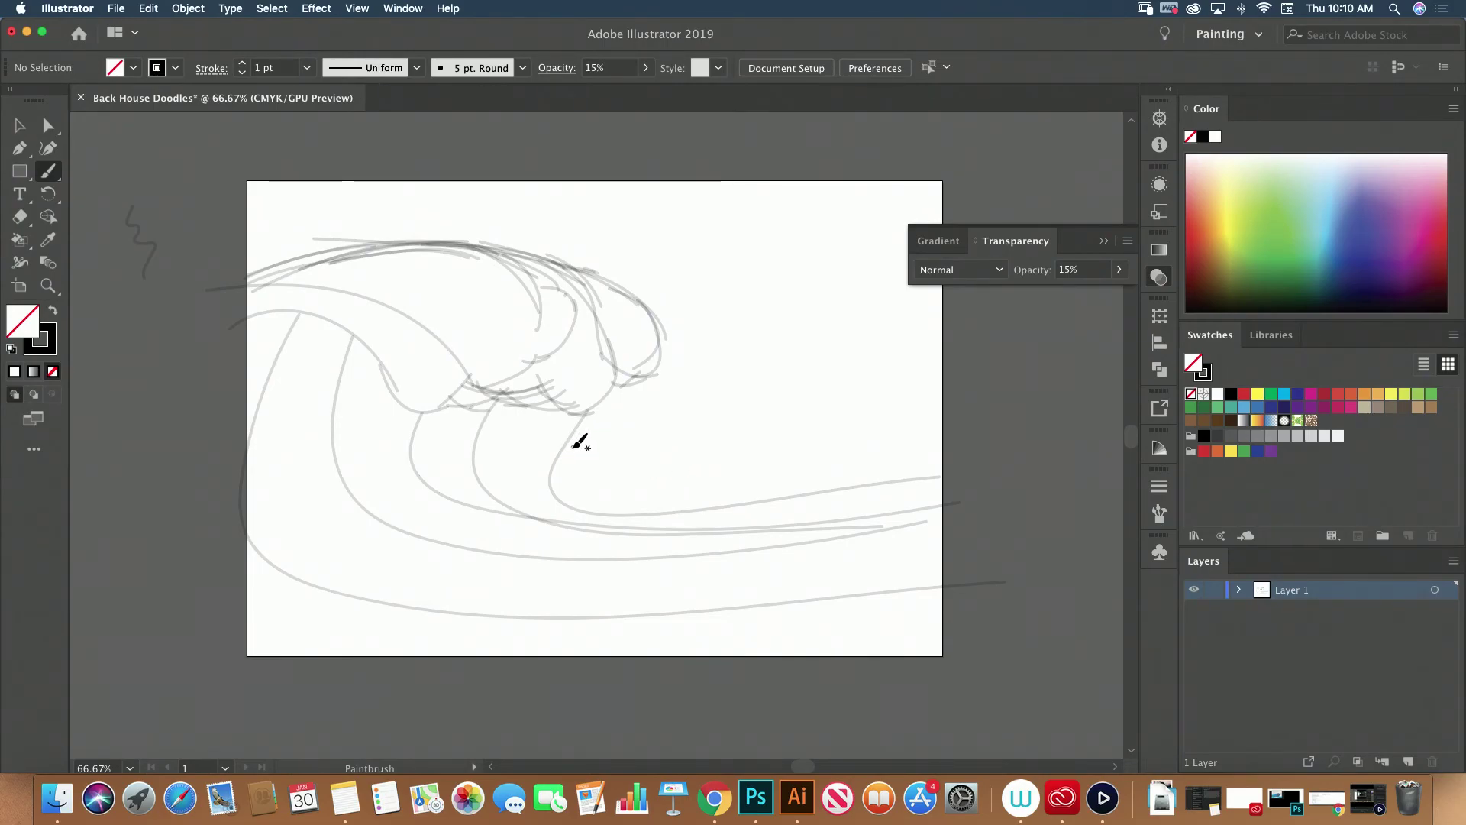
{"action": "left_click_drag", "start_coordinate": [553, 443], "coordinate": [1115, 437]}
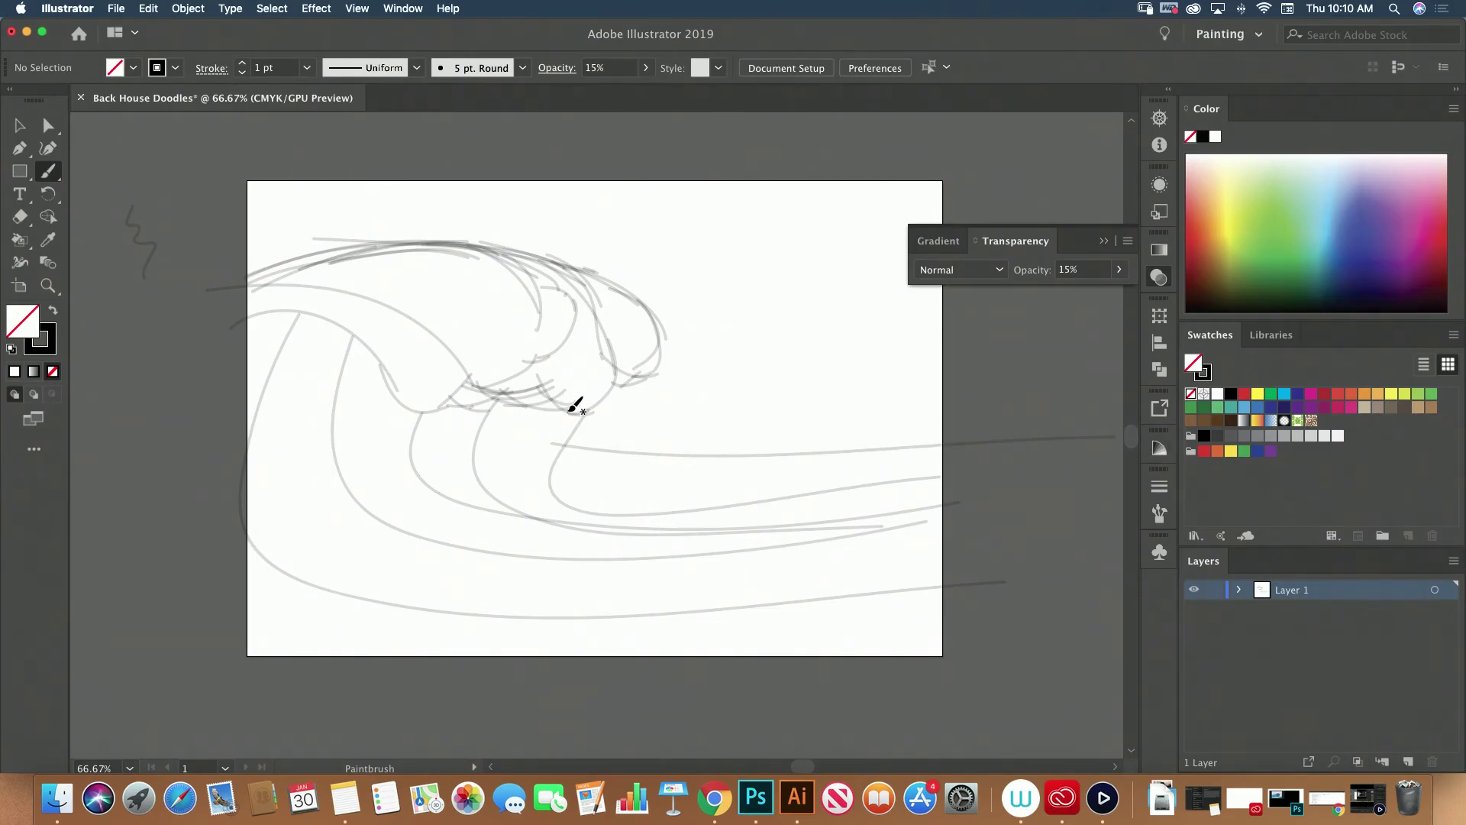
{"action": "mouse_move", "coordinate": [571, 410]}
{"action": "left_mouse_down"}
{"action": "mouse_move", "coordinate": [525, 463]}
{"action": "mouse_move", "coordinate": [686, 484]}
{"action": "left_mouse_up"}
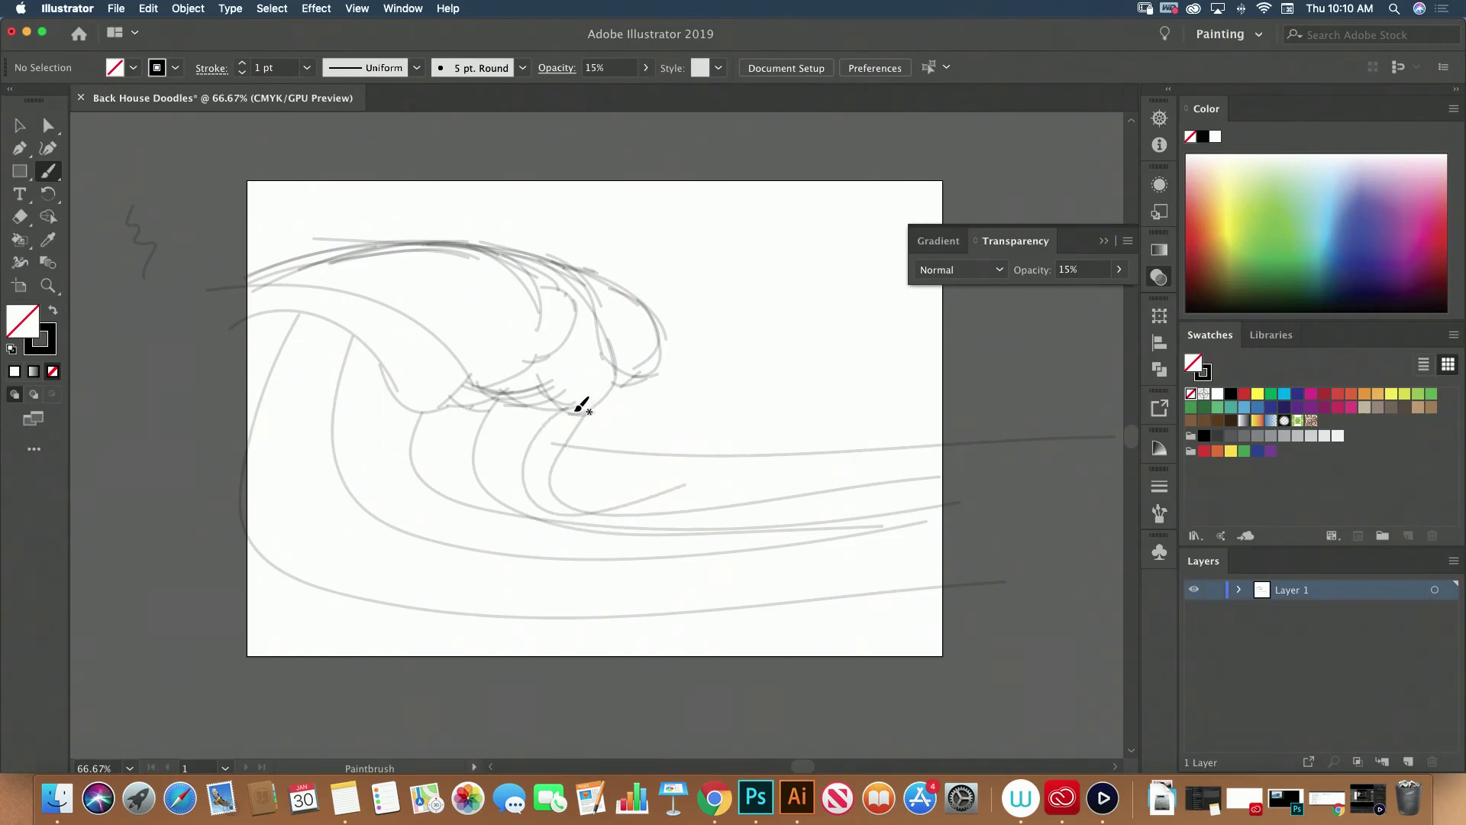
Draw a short stroke joining the inner curve to the crest, keeping the Paintbrush active
{"action": "scroll", "coordinate": [619, 474], "scroll_direction": "up", "scroll_amount": 5}
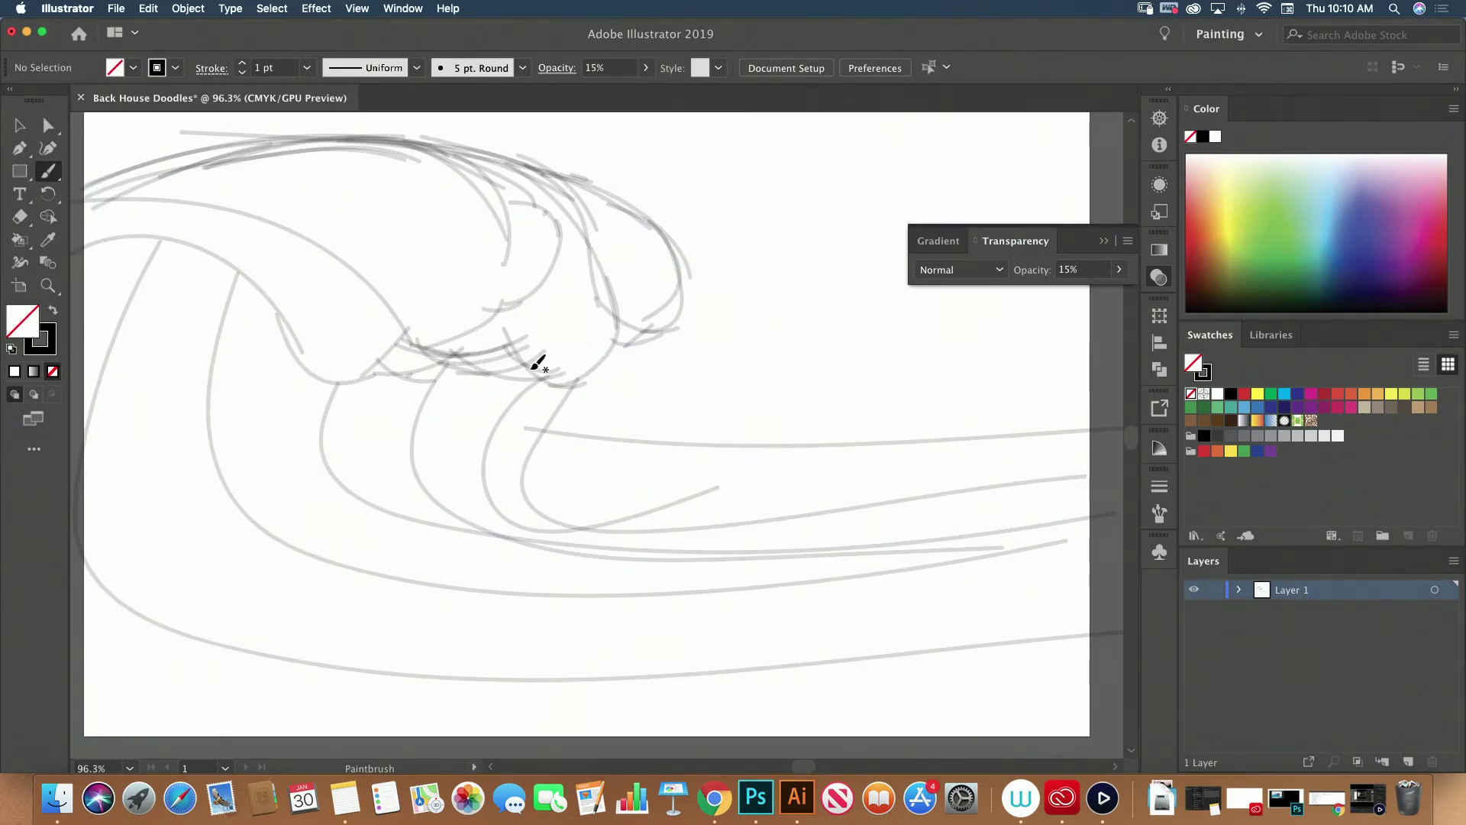
{"action": "left_click_drag", "start_coordinate": [585, 383], "coordinate": [551, 403]}
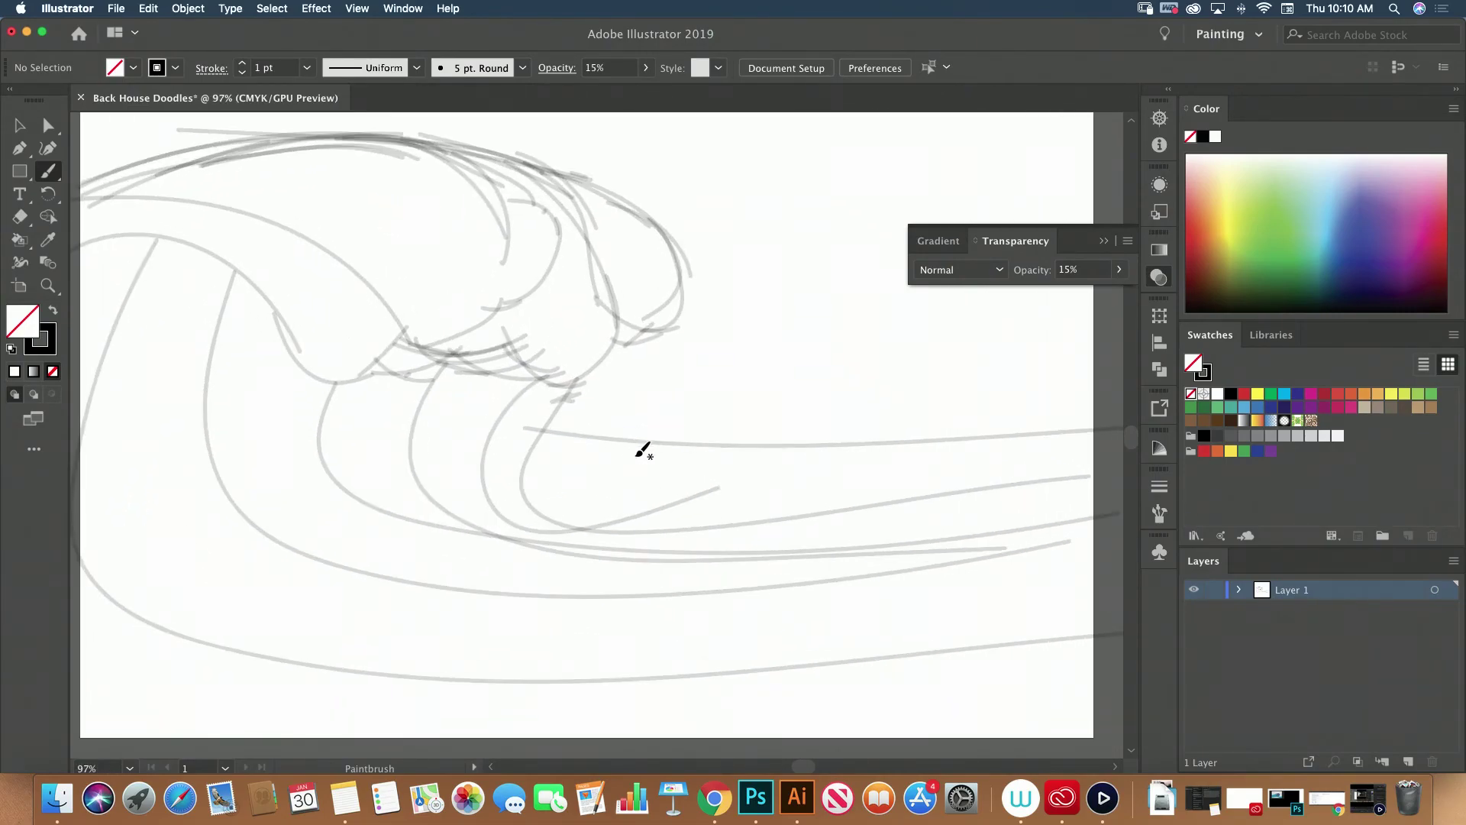
{"action": "key", "text": "super+minus"}
{"action": "scroll", "coordinate": [634, 456], "scroll_direction": "up", "scroll_amount": 3}
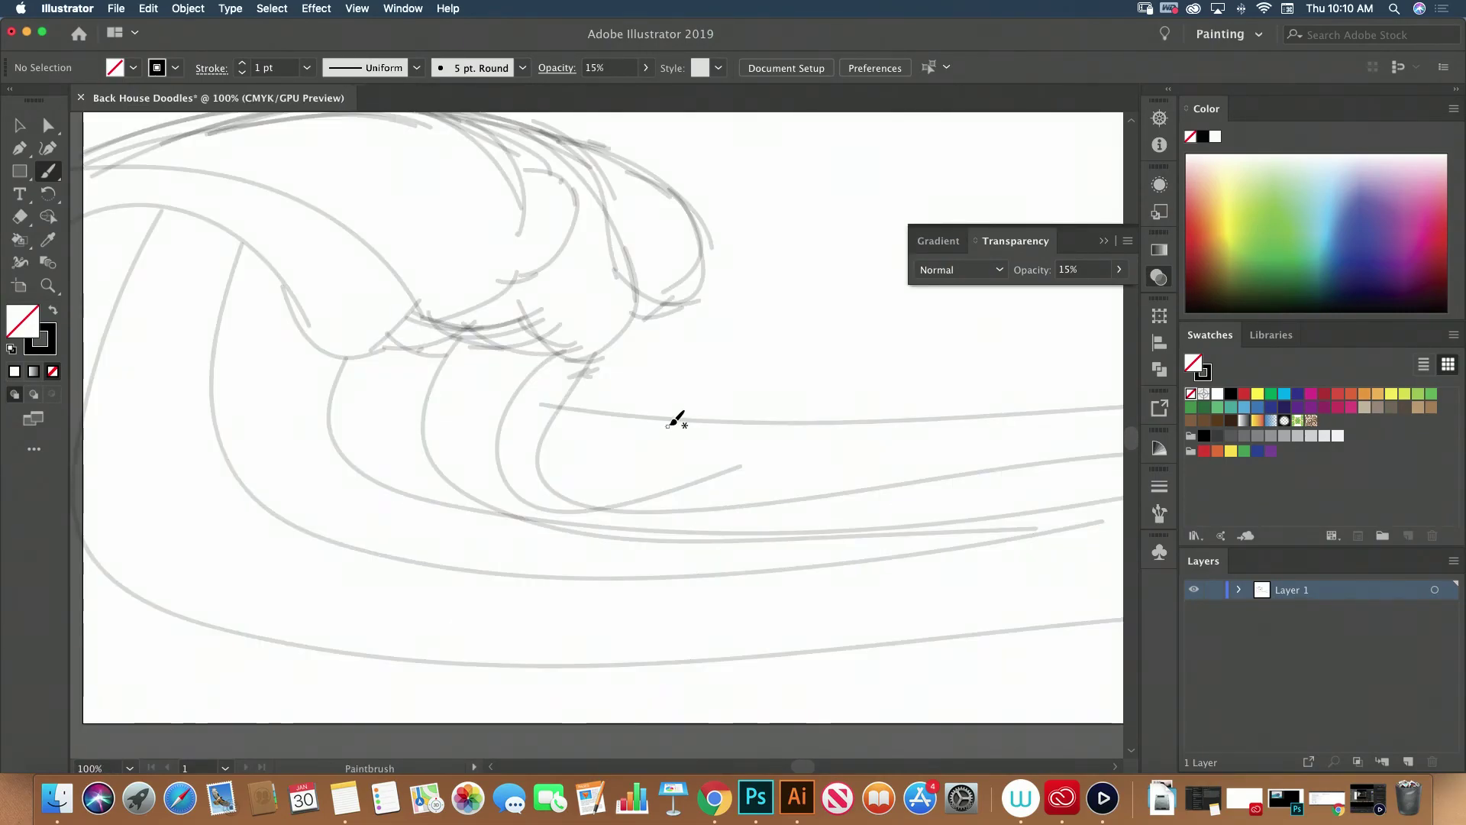
{"action": "scroll", "coordinate": [724, 422], "scroll_direction": "right", "scroll_amount": 5}
{"action": "scroll", "coordinate": [723, 422], "scroll_direction": "up", "scroll_amount": 4}
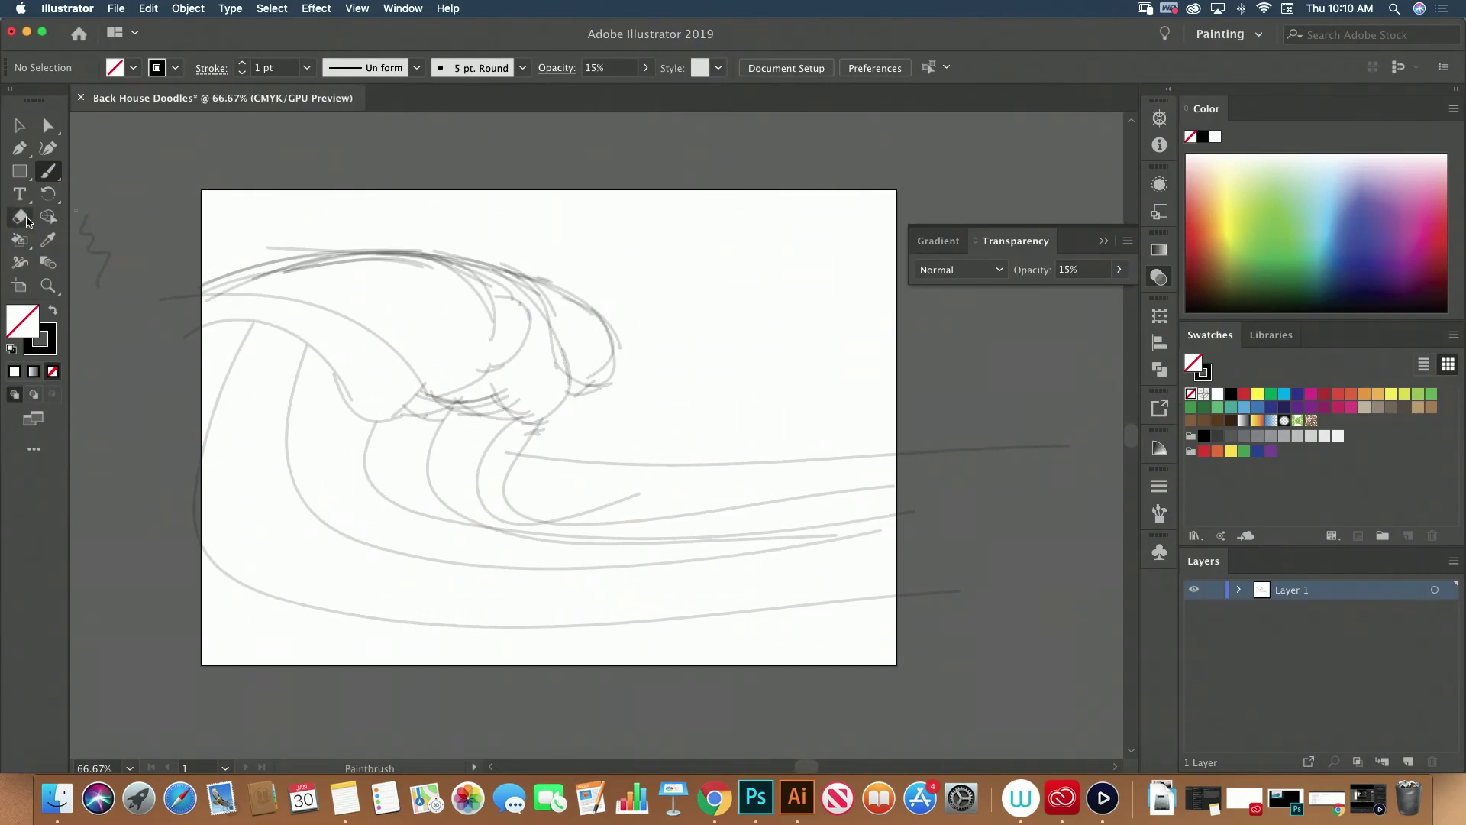
{"action": "left_click", "coordinate": [20, 216]}
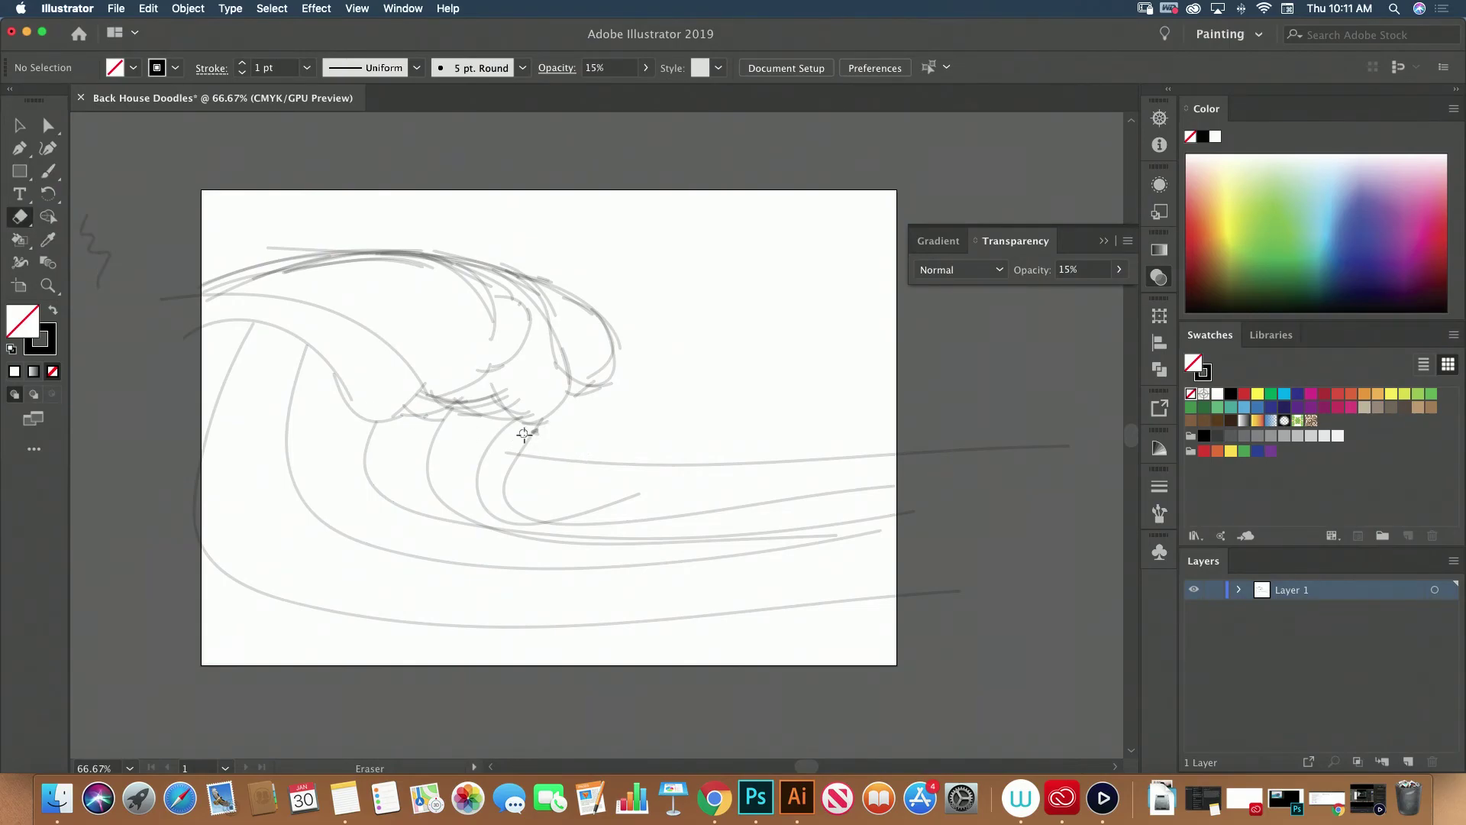
{"action": "key", "text": "b"}
Zoom to actual size over the wave crest, then zoom back out and recentre the artboard
{"action": "scroll", "coordinate": [544, 508], "scroll_direction": "down", "scroll_amount": 2}
{"action": "scroll", "coordinate": [545, 508], "scroll_direction": "left", "scroll_amount": 3}
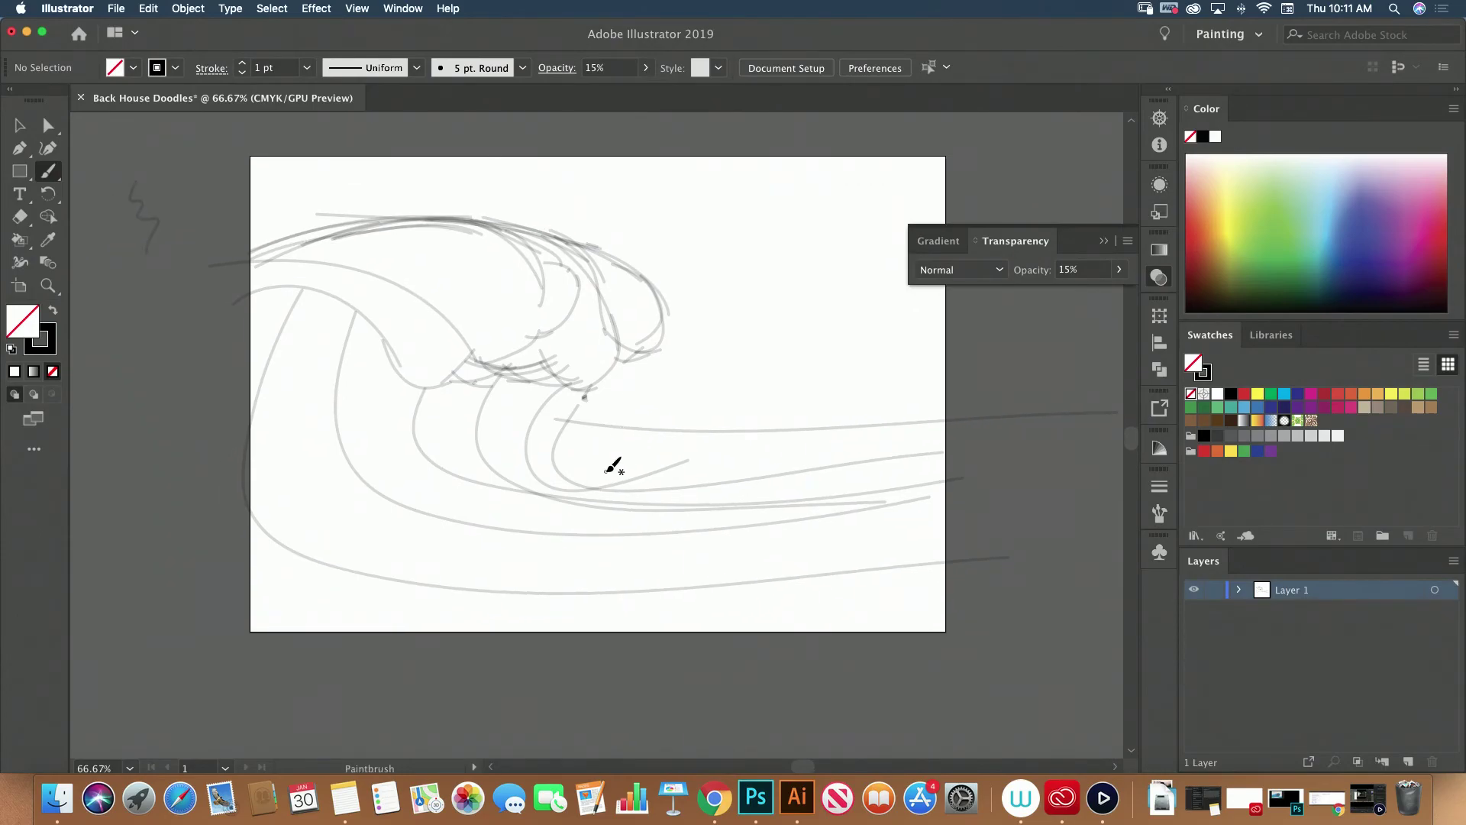
{"action": "key", "text": "super+1"}
{"action": "mouse_move", "coordinate": [662, 458]}
{"action": "left_mouse_down"}
{"action": "mouse_move", "coordinate": [685, 494]}
{"action": "mouse_move", "coordinate": [591, 521]}
{"action": "left_mouse_up"}
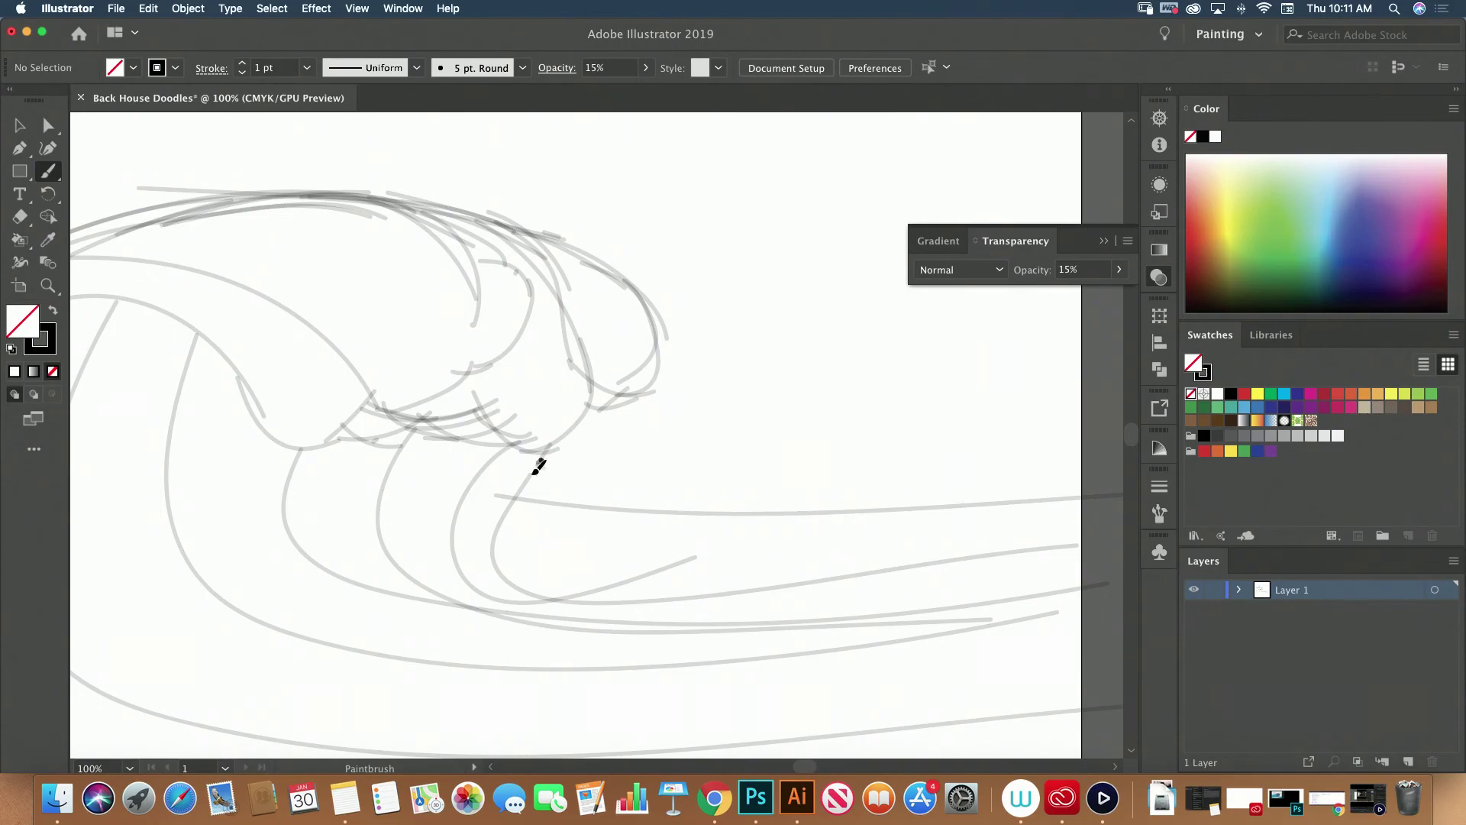
{"action": "key", "text": "super+minus"}
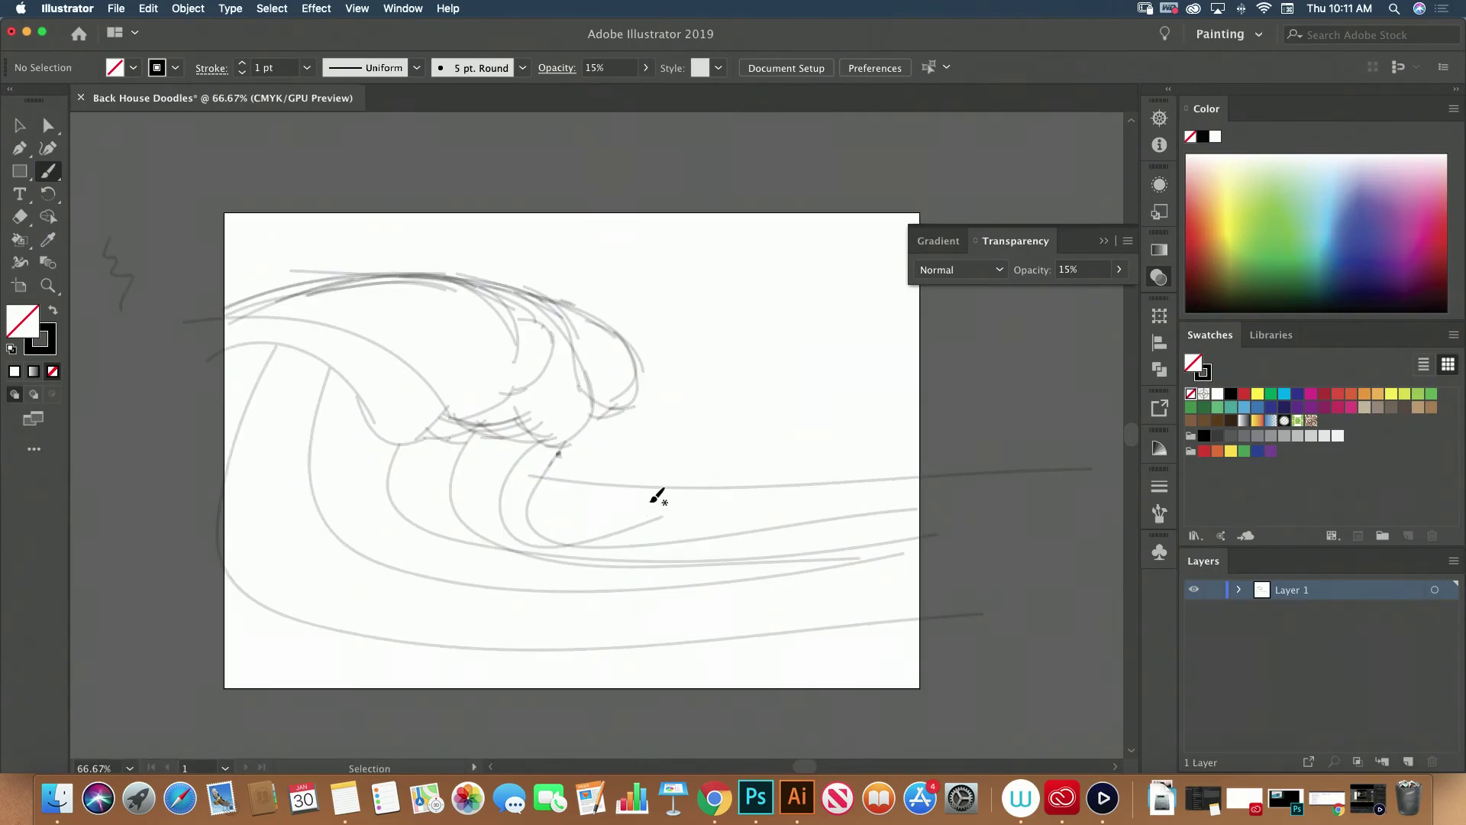
{"action": "left_click_drag", "start_coordinate": [701, 475], "coordinate": [646, 453]}
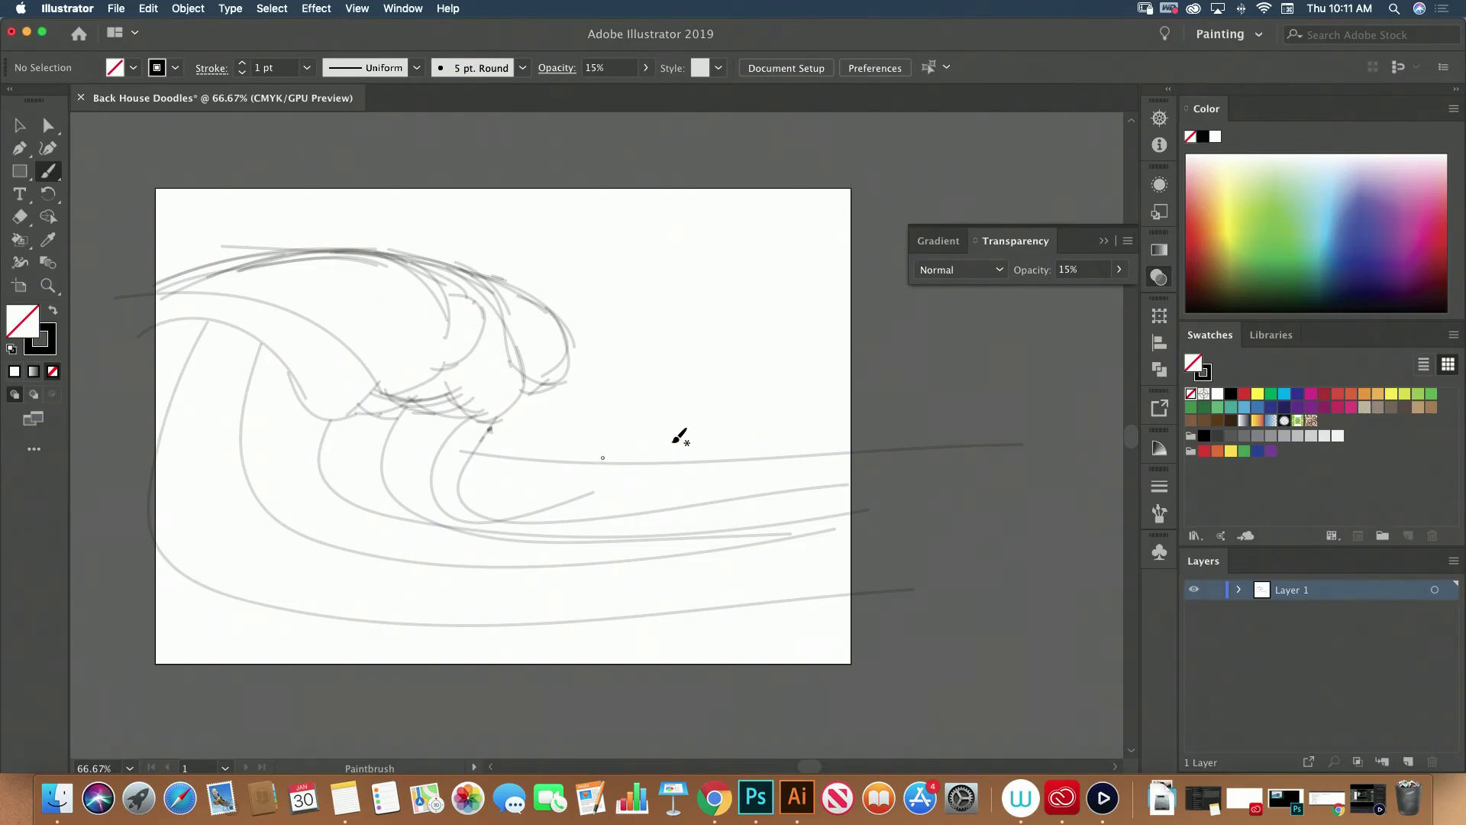
Rename the layer to 'sketch'
{"action": "double_click", "coordinate": [1298, 590]}
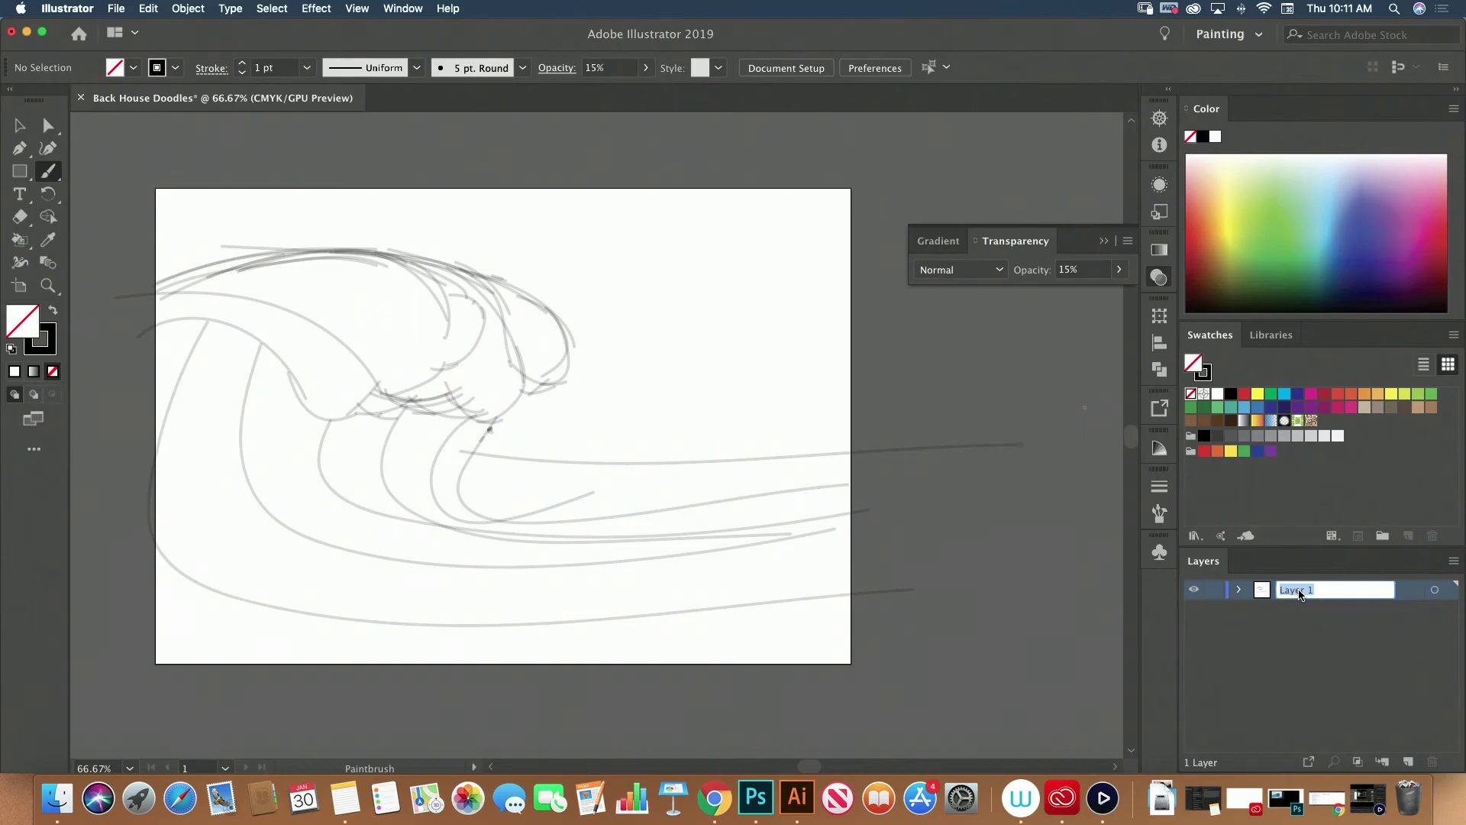
{"action": "key", "text": "BackSpace"}
{"action": "key", "text": "Return"}
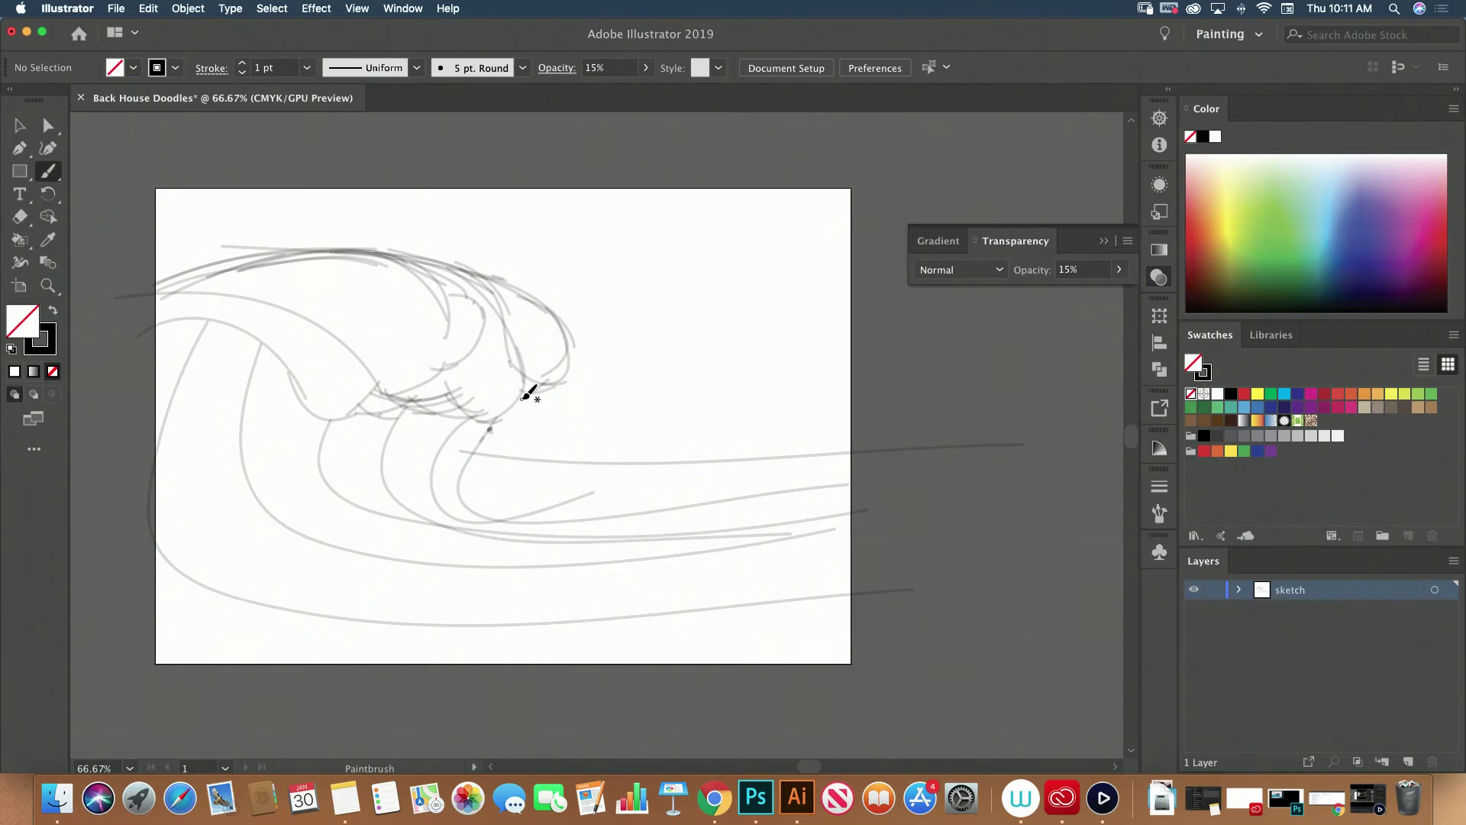
Sketch three wave lines curving down from the crest into the lower wave
{"action": "left_click_drag", "start_coordinate": [517, 409], "coordinate": [633, 453]}
{"action": "mouse_move", "coordinate": [532, 395]}
{"action": "left_mouse_down"}
{"action": "mouse_move", "coordinate": [580, 458]}
{"action": "mouse_move", "coordinate": [640, 454]}
{"action": "left_mouse_up"}
{"action": "mouse_move", "coordinate": [493, 417]}
{"action": "left_mouse_down"}
{"action": "mouse_move", "coordinate": [556, 506]}
{"action": "mouse_move", "coordinate": [625, 497]}
{"action": "left_mouse_up"}
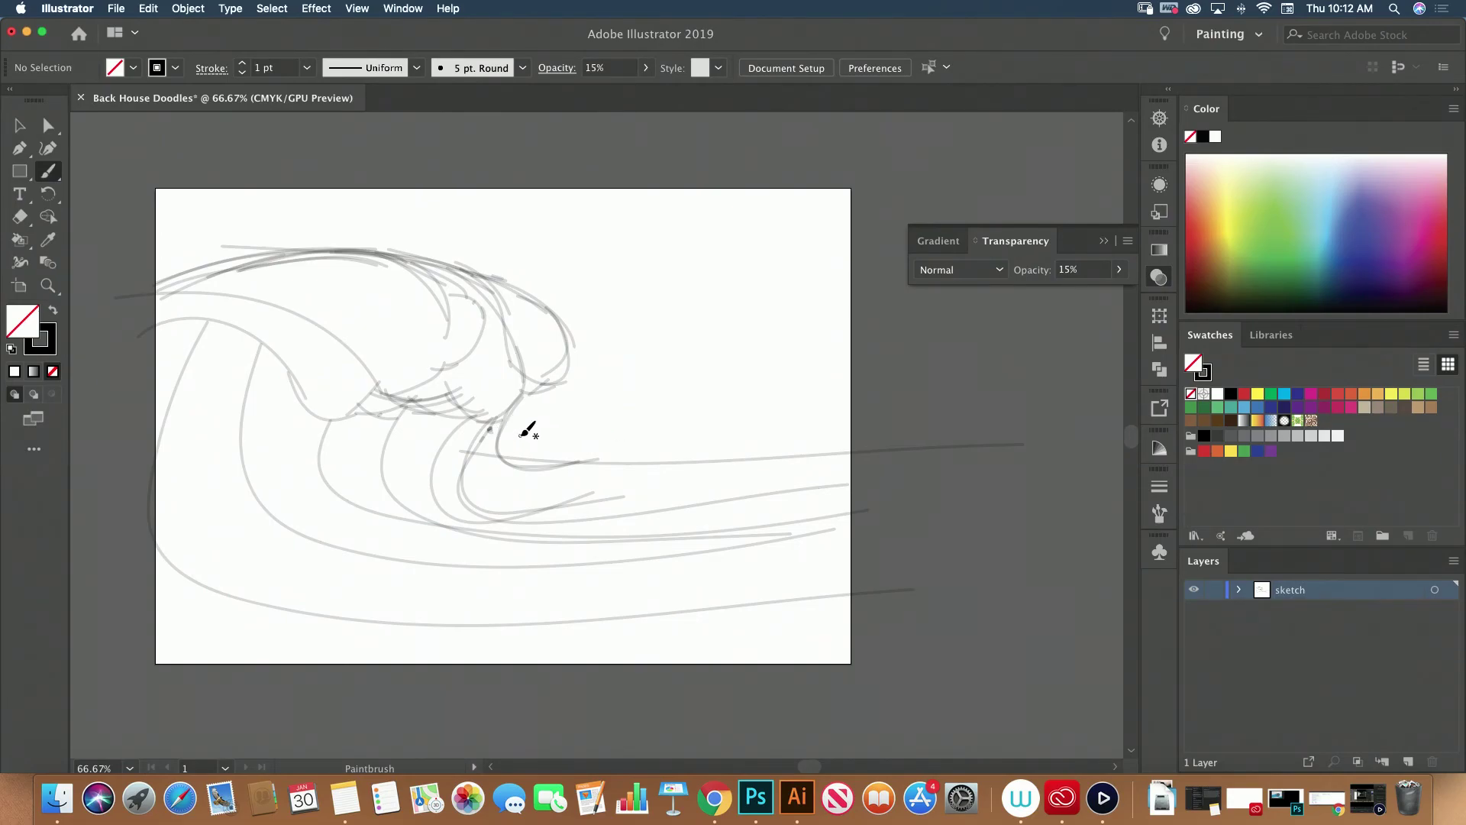
Sketch a long horizon line and a hill rising to the top right
{"action": "left_click_drag", "start_coordinate": [496, 412], "coordinate": [874, 407]}
{"action": "left_click_drag", "start_coordinate": [539, 384], "coordinate": [554, 380]}
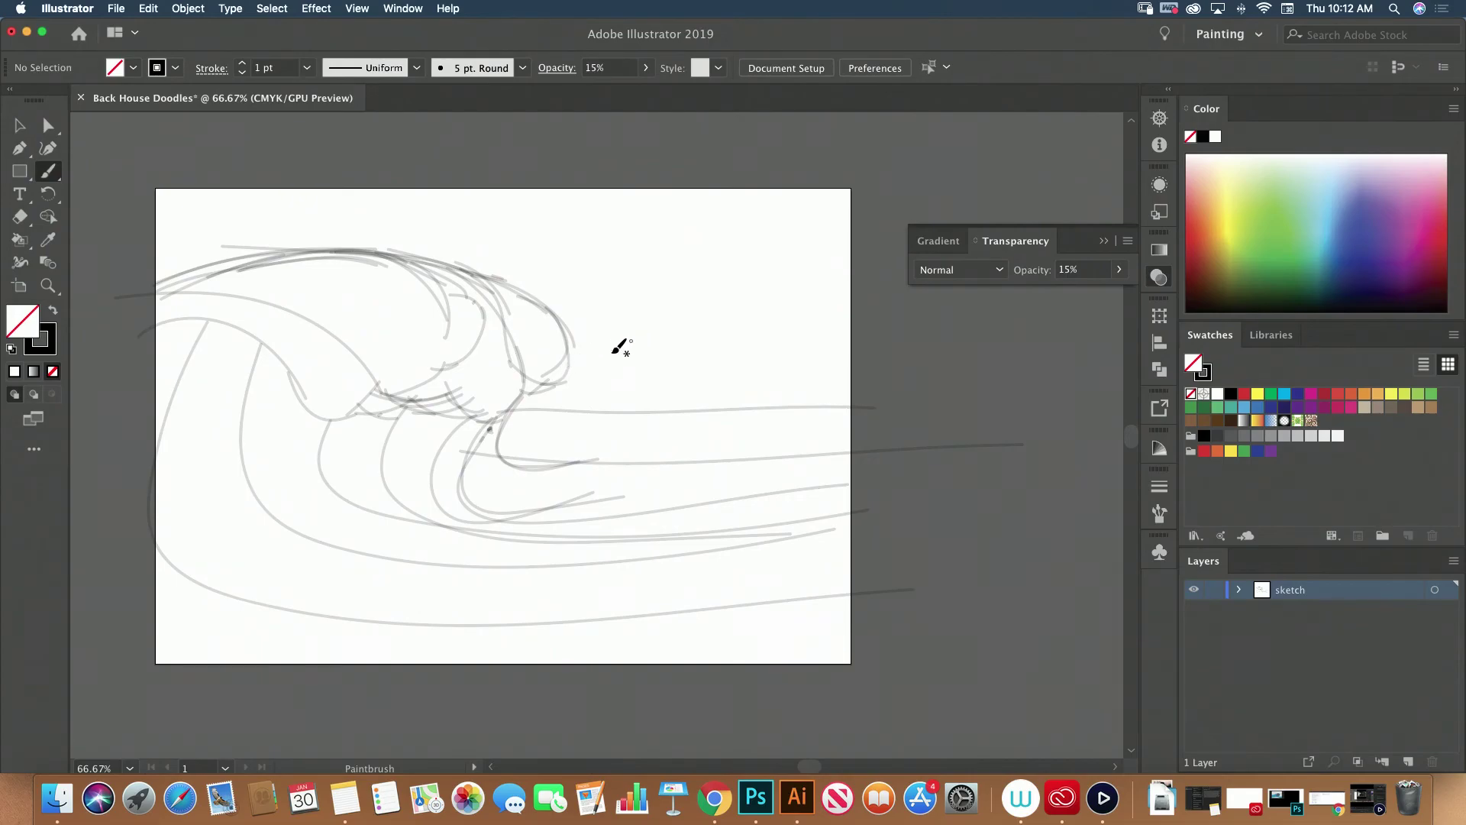
{"action": "mouse_move", "coordinate": [565, 365]}
{"action": "left_mouse_down"}
{"action": "mouse_move", "coordinate": [733, 308]}
{"action": "mouse_move", "coordinate": [791, 235]}
{"action": "mouse_move", "coordinate": [880, 211]}
{"action": "left_mouse_up"}
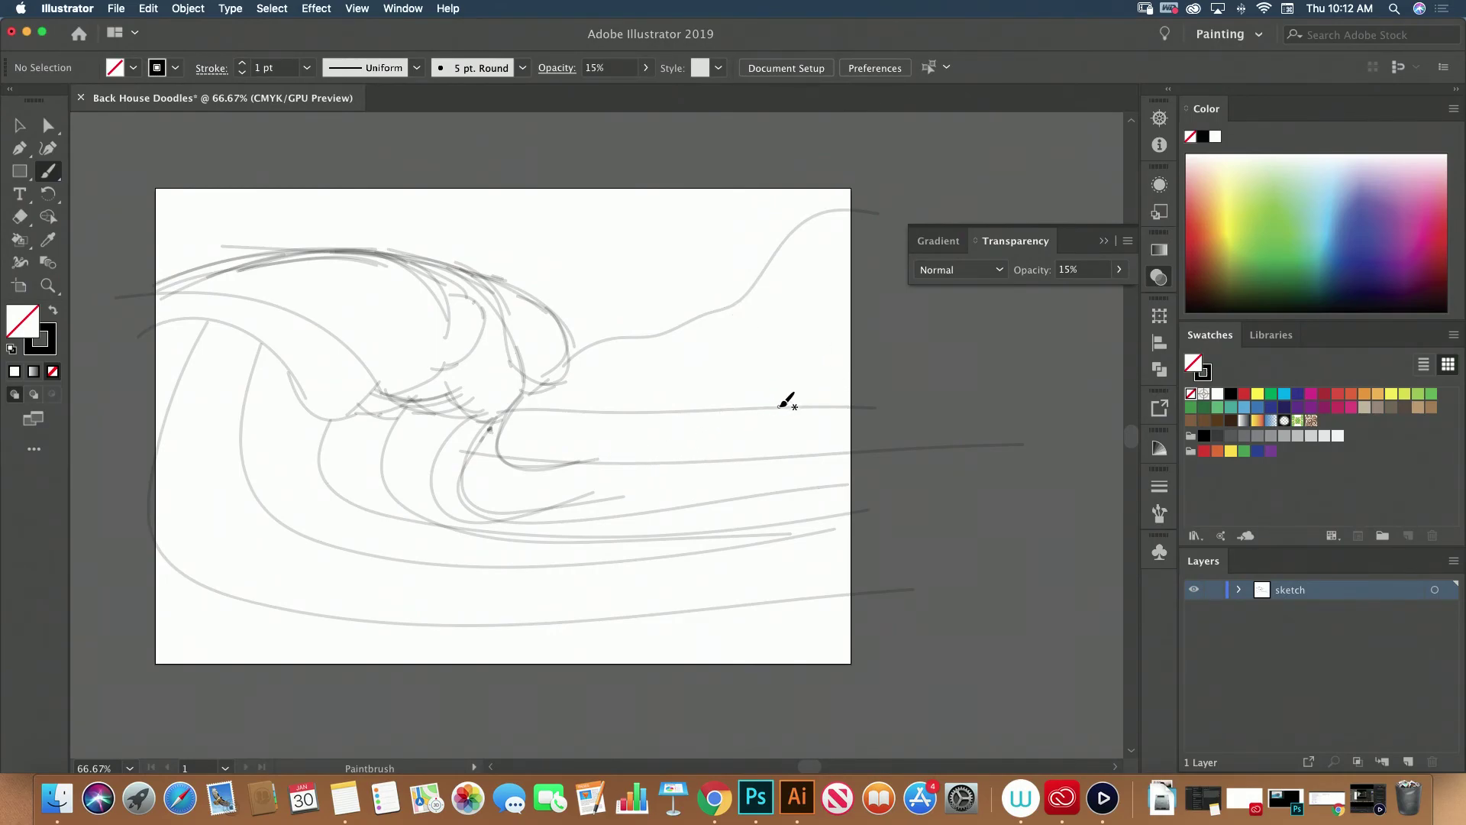
Sketch two small palm trees with star-shaped fronds on the hill
{"action": "left_click_drag", "start_coordinate": [779, 411], "coordinate": [845, 366]}
{"action": "mouse_move", "coordinate": [796, 362]}
{"action": "left_mouse_down"}
{"action": "mouse_move", "coordinate": [836, 346]}
{"action": "mouse_move", "coordinate": [859, 372]}
{"action": "mouse_move", "coordinate": [803, 374]}
{"action": "mouse_move", "coordinate": [838, 354]}
{"action": "mouse_move", "coordinate": [850, 382]}
{"action": "left_mouse_up"}
{"action": "mouse_move", "coordinate": [761, 402]}
{"action": "left_mouse_down"}
{"action": "mouse_move", "coordinate": [747, 350]}
{"action": "mouse_move", "coordinate": [721, 357]}
{"action": "mouse_move", "coordinate": [752, 373]}
{"action": "left_mouse_up"}
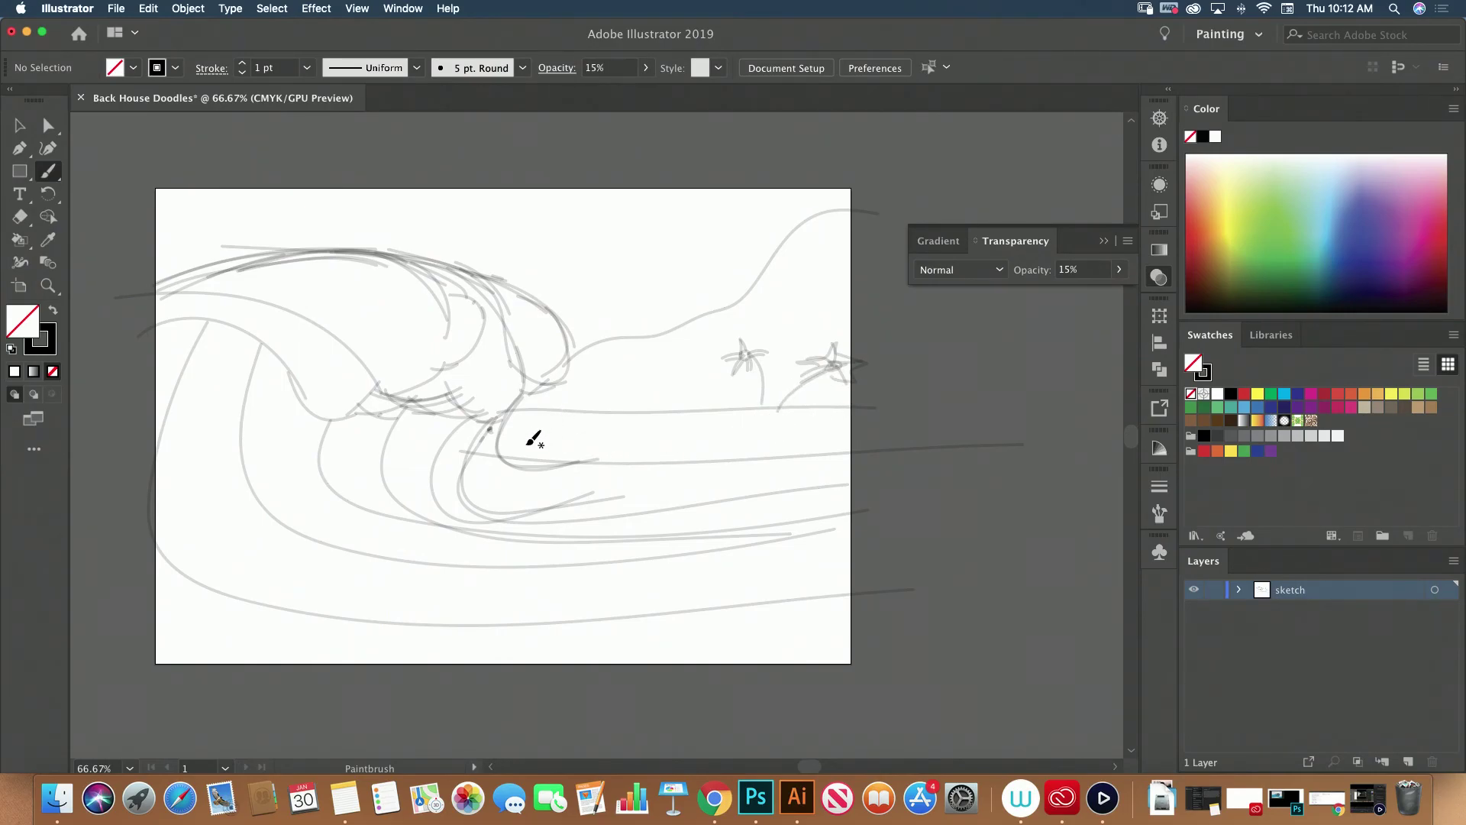
Dab sand stipple dots along the shore toward the right edge
{"action": "left_click", "coordinate": [568, 426]}
{"action": "left_click", "coordinate": [586, 430]}
{"action": "left_click", "coordinate": [593, 426]}
{"action": "left_click", "coordinate": [543, 440]}
{"action": "left_click", "coordinate": [556, 437]}
{"action": "left_click", "coordinate": [575, 436]}
{"action": "left_click", "coordinate": [568, 446]}
{"action": "left_click", "coordinate": [597, 451]}
{"action": "left_click", "coordinate": [610, 435]}
{"action": "left_click", "coordinate": [616, 437]}
{"action": "left_click", "coordinate": [619, 446]}
{"action": "left_click", "coordinate": [642, 437]}
{"action": "left_click", "coordinate": [657, 440]}
{"action": "left_click", "coordinate": [656, 447]}
{"action": "left_click", "coordinate": [656, 430]}
{"action": "left_click", "coordinate": [661, 439]}
{"action": "left_click", "coordinate": [685, 446]}
{"action": "left_click", "coordinate": [701, 431]}
{"action": "left_click", "coordinate": [707, 436]}
{"action": "left_click", "coordinate": [705, 444]}
{"action": "left_click", "coordinate": [738, 442]}
{"action": "left_click", "coordinate": [761, 437]}
{"action": "left_click", "coordinate": [762, 432]}
{"action": "left_click", "coordinate": [771, 435]}
{"action": "left_click", "coordinate": [782, 435]}
{"action": "left_click", "coordinate": [792, 435]}
{"action": "left_click", "coordinate": [803, 434]}
{"action": "left_click", "coordinate": [812, 437]}
{"action": "left_click", "coordinate": [820, 437]}
{"action": "left_click", "coordinate": [791, 440]}
{"action": "left_click", "coordinate": [826, 428]}
Sketch a small sun circle above the hill with rays radiating around it
{"action": "mouse_move", "coordinate": [620, 277]}
{"action": "left_mouse_down"}
{"action": "mouse_move", "coordinate": [640, 244]}
{"action": "mouse_move", "coordinate": [624, 271]}
{"action": "mouse_move", "coordinate": [643, 247]}
{"action": "mouse_move", "coordinate": [860, 182]}
{"action": "left_mouse_up"}
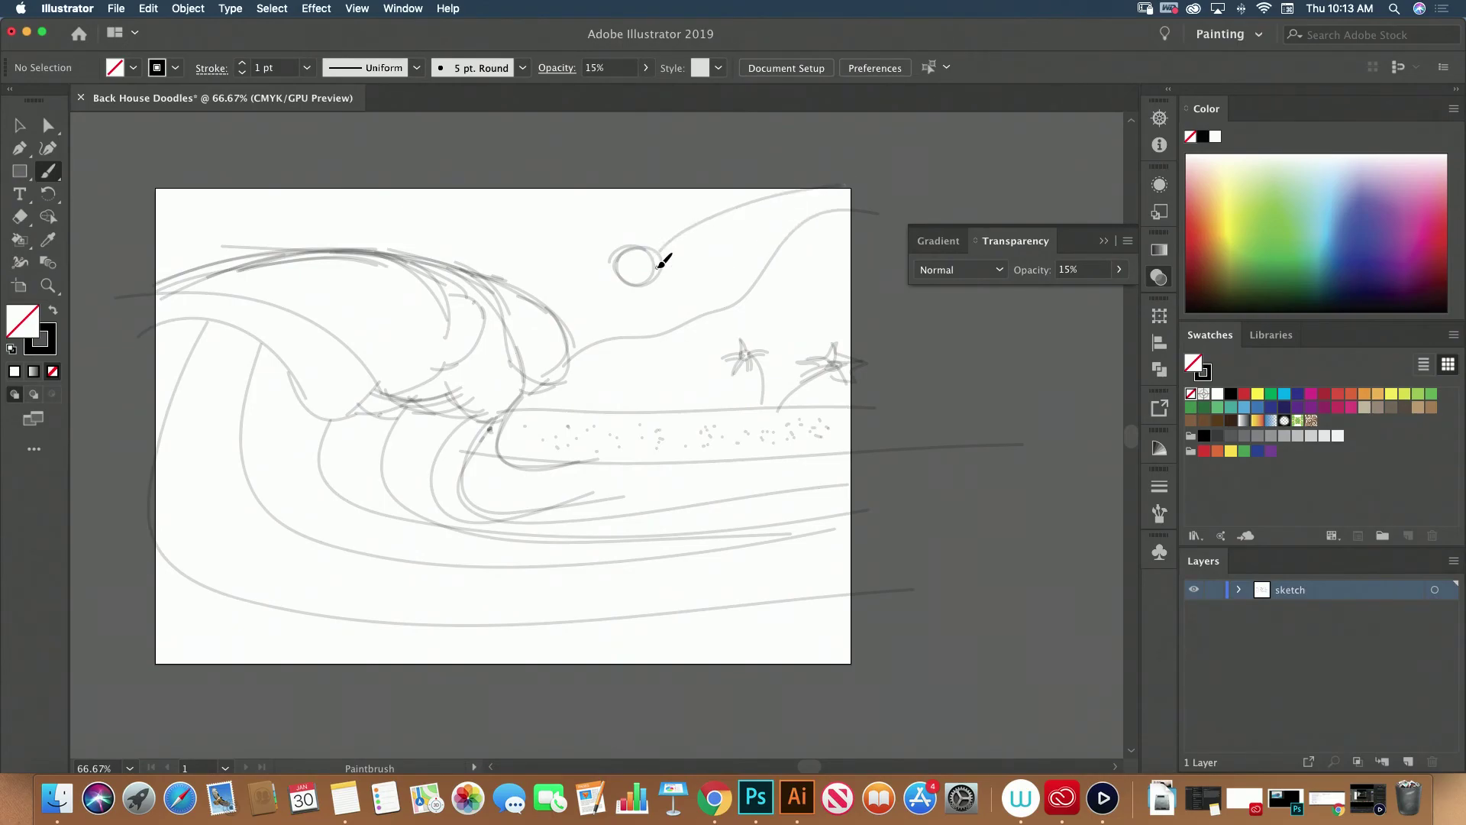
{"action": "left_click_drag", "start_coordinate": [662, 262], "coordinate": [786, 262]}
{"action": "left_click_drag", "start_coordinate": [655, 272], "coordinate": [653, 333]}
{"action": "left_click_drag", "start_coordinate": [626, 281], "coordinate": [592, 324]}
{"action": "left_click_drag", "start_coordinate": [617, 267], "coordinate": [519, 308]}
{"action": "left_click_drag", "start_coordinate": [619, 256], "coordinate": [458, 233]}
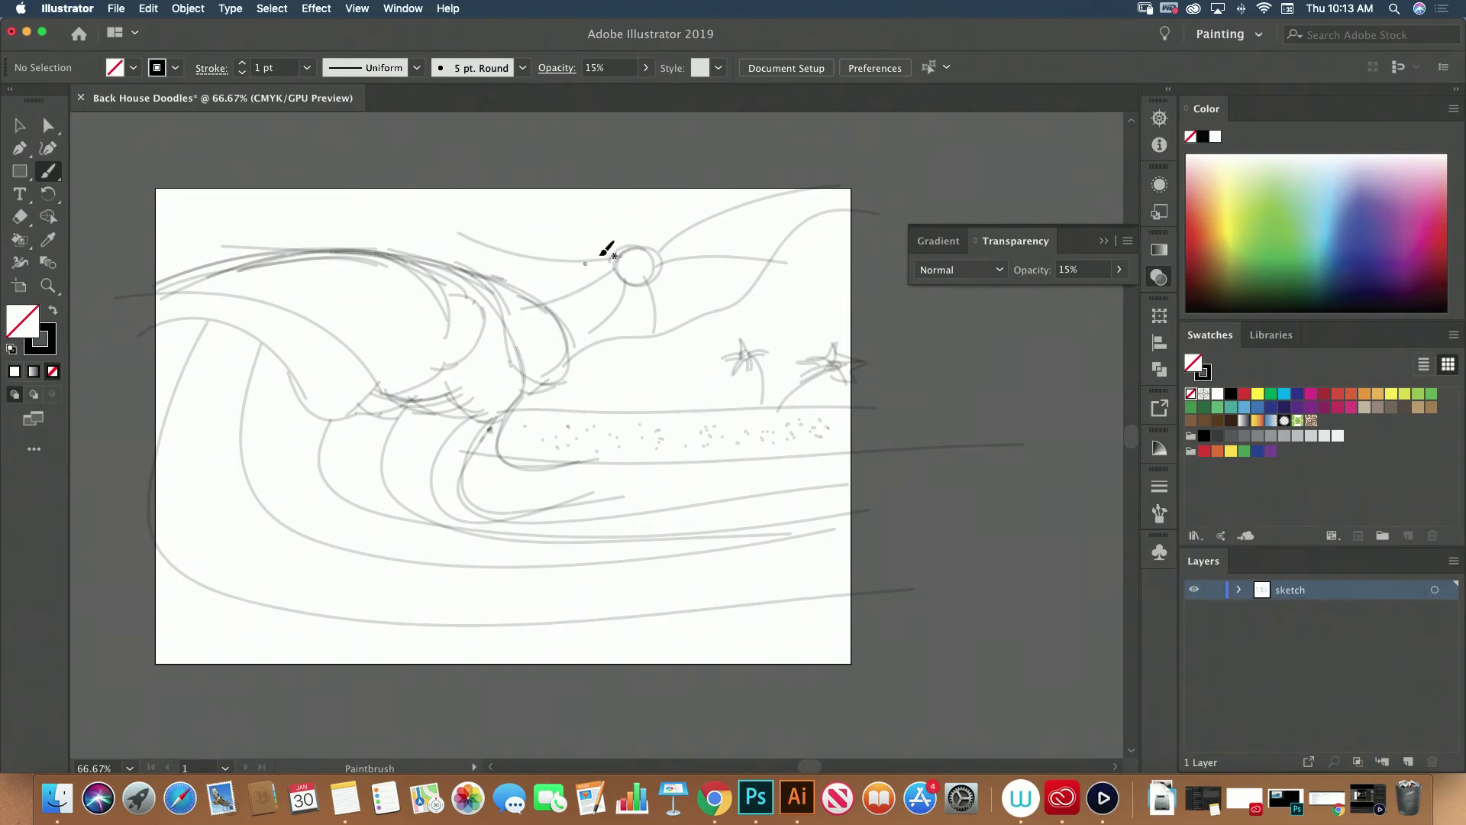
{"action": "left_click_drag", "start_coordinate": [625, 259], "coordinate": [618, 160]}
{"action": "left_click_drag", "start_coordinate": [647, 252], "coordinate": [703, 170]}
Add Layer 2 above the sketch and raise the opacity to 100%
{"action": "left_click", "coordinate": [1411, 761]}
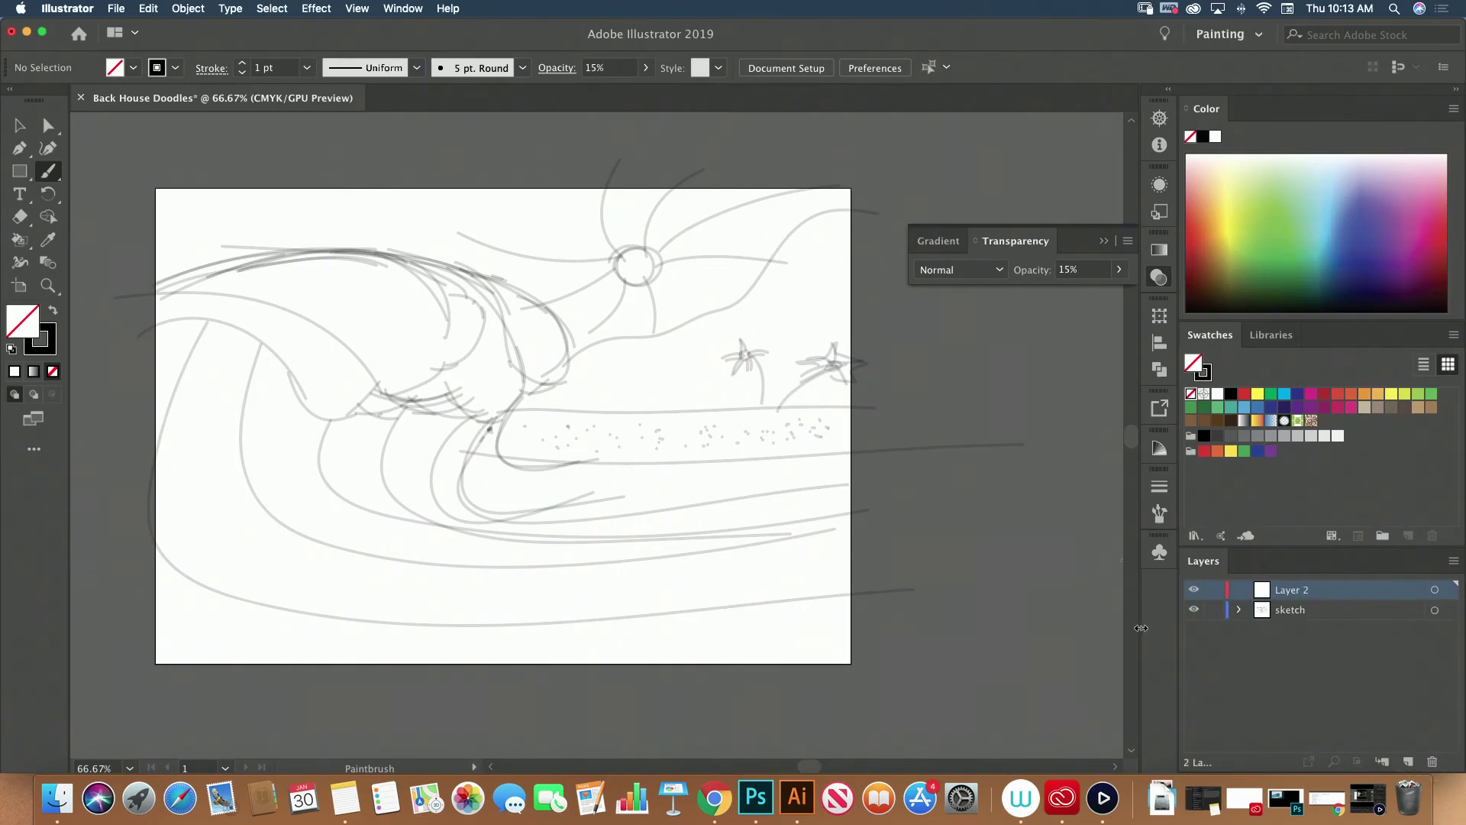
{"action": "left_click", "coordinate": [1120, 270]}
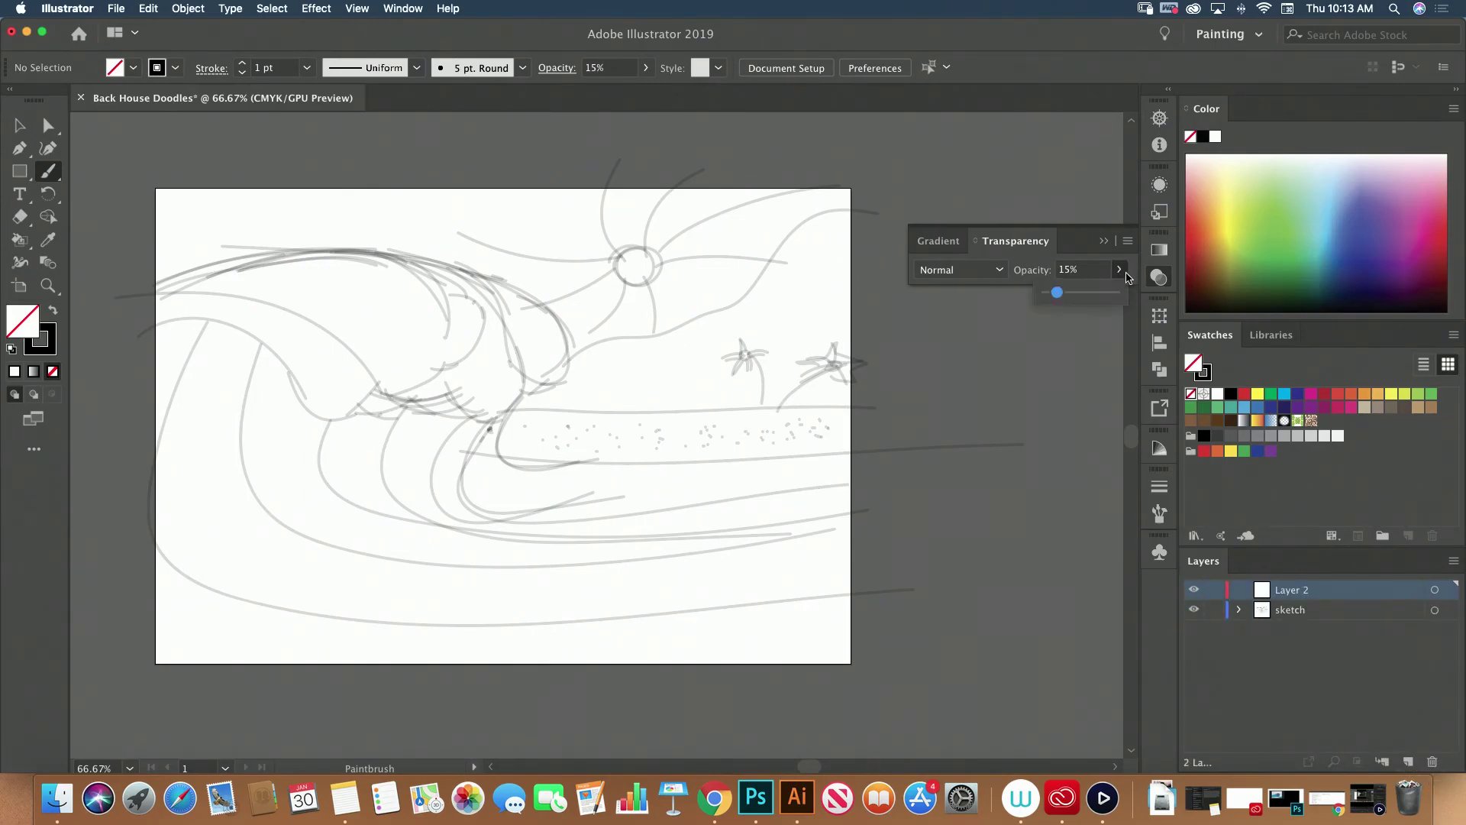
{"action": "left_click_drag", "start_coordinate": [1060, 295], "coordinate": [1120, 293]}
{"action": "left_click", "coordinate": [1032, 355]}
Paint bold black frame lines along the artboard's top, right and left edges
{"action": "left_click_drag", "start_coordinate": [1027, 359], "coordinate": [1041, 387]}
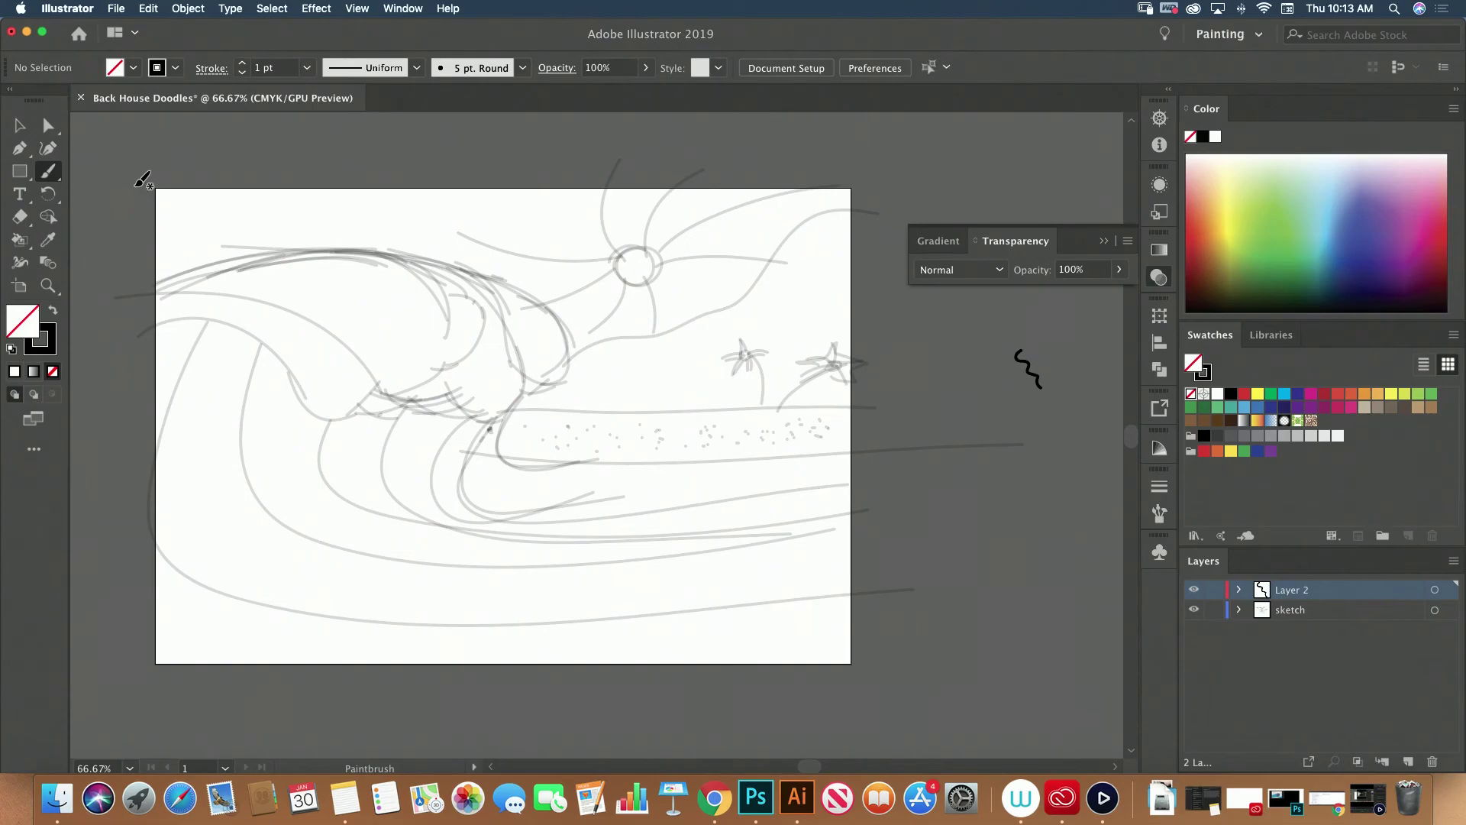
{"action": "mouse_move", "coordinate": [136, 184]}
{"action": "left_mouse_down"}
{"action": "mouse_move", "coordinate": [900, 184]}
{"action": "mouse_move", "coordinate": [861, 180]}
{"action": "left_mouse_up"}
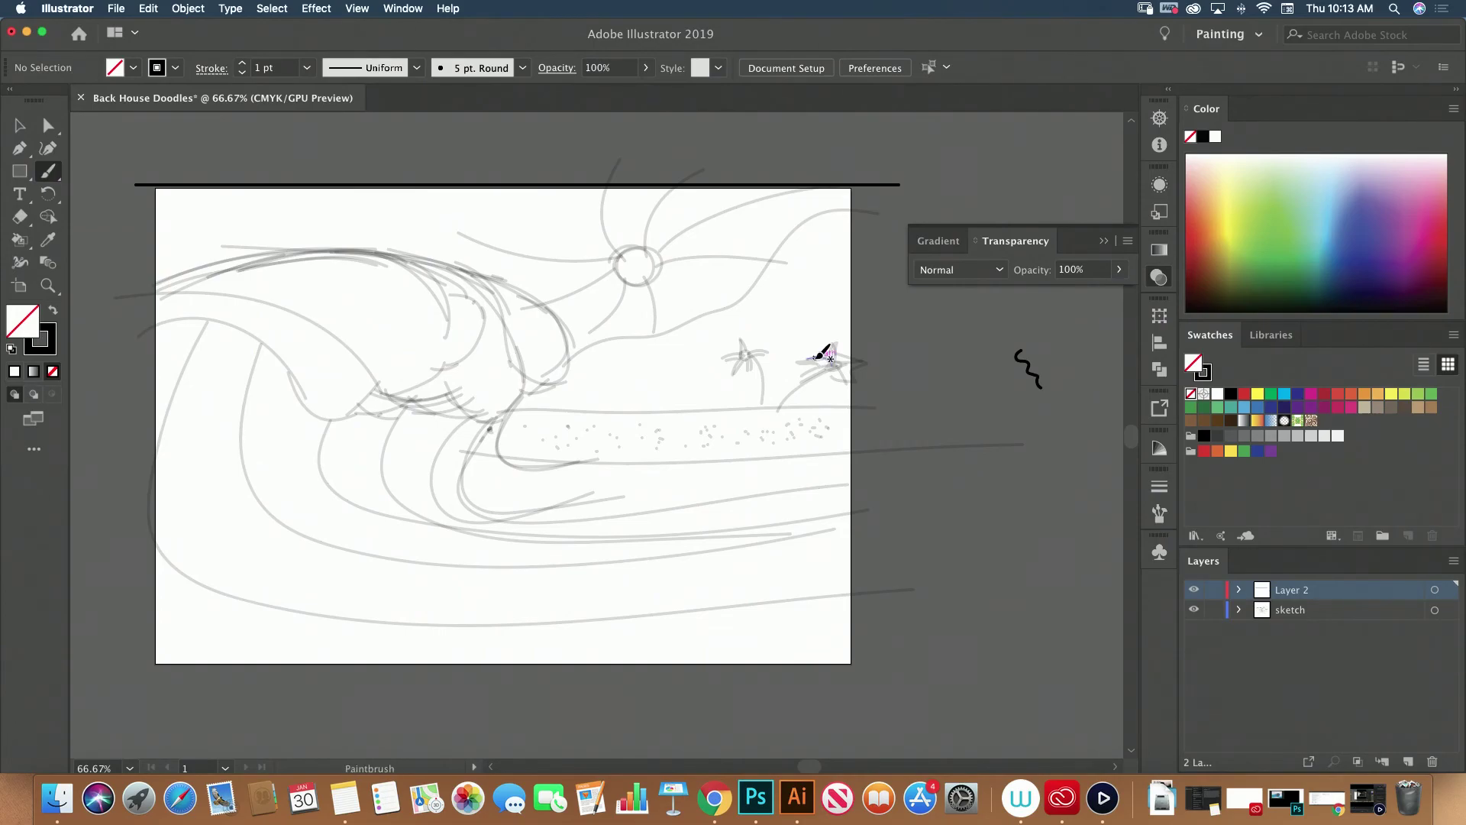
{"action": "key", "text": "cmd+z"}
{"action": "left_click_drag", "start_coordinate": [857, 177], "coordinate": [856, 759]}
{"action": "mouse_move", "coordinate": [149, 176]}
{"action": "left_mouse_down"}
{"action": "mouse_move", "coordinate": [169, 676]}
{"action": "mouse_move", "coordinate": [875, 671]}
{"action": "left_mouse_up"}
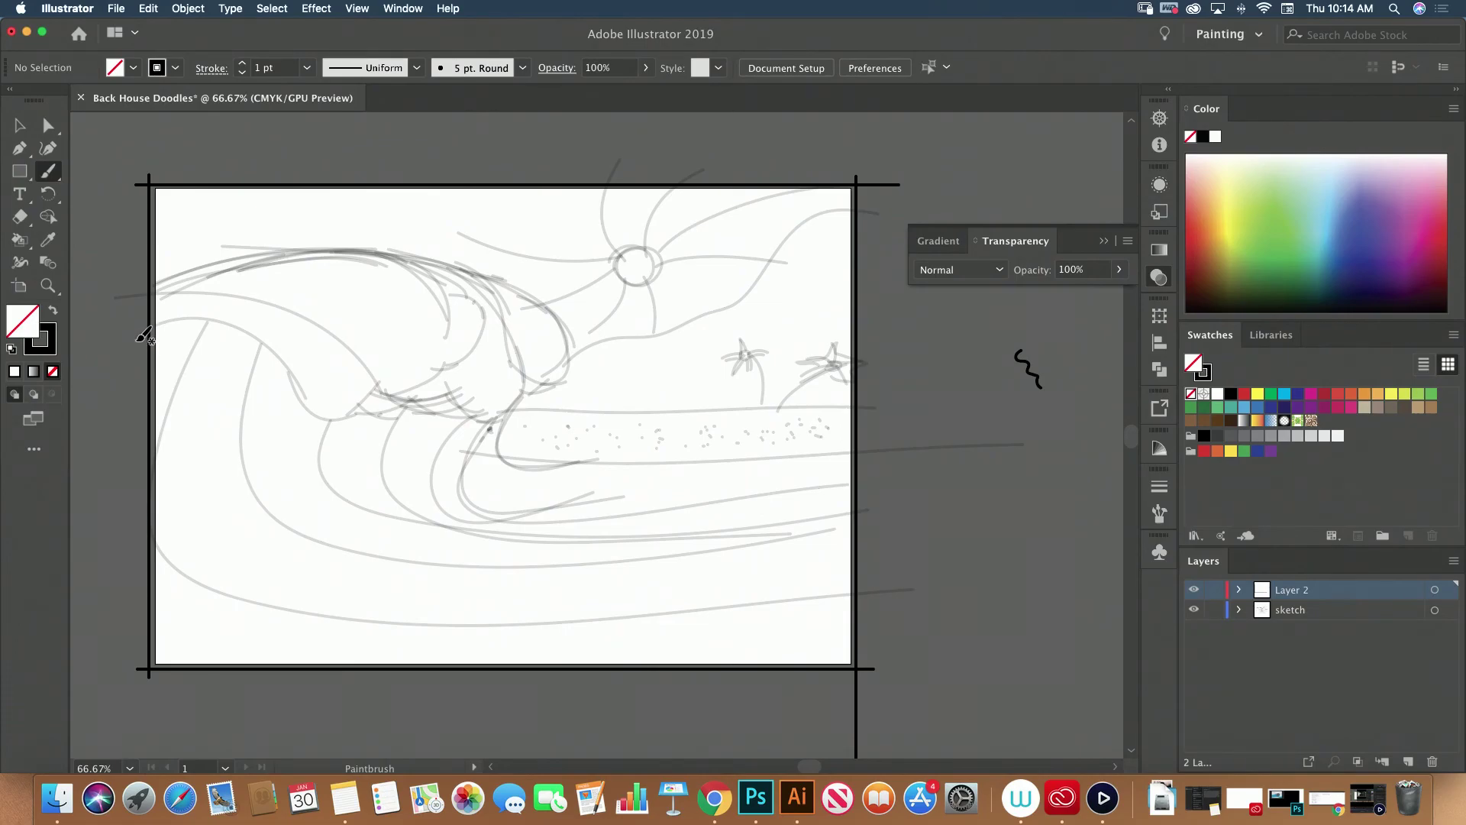
Ink the wave crest outline and its first two inner curves sweeping right in bold black
{"action": "mouse_move", "coordinate": [137, 340]}
{"action": "left_mouse_down"}
{"action": "mouse_move", "coordinate": [228, 327]}
{"action": "mouse_move", "coordinate": [314, 432]}
{"action": "mouse_move", "coordinate": [501, 420]}
{"action": "mouse_move", "coordinate": [569, 371]}
{"action": "mouse_move", "coordinate": [547, 308]}
{"action": "mouse_move", "coordinate": [465, 267]}
{"action": "mouse_move", "coordinate": [299, 253]}
{"action": "mouse_move", "coordinate": [139, 277]}
{"action": "left_mouse_up"}
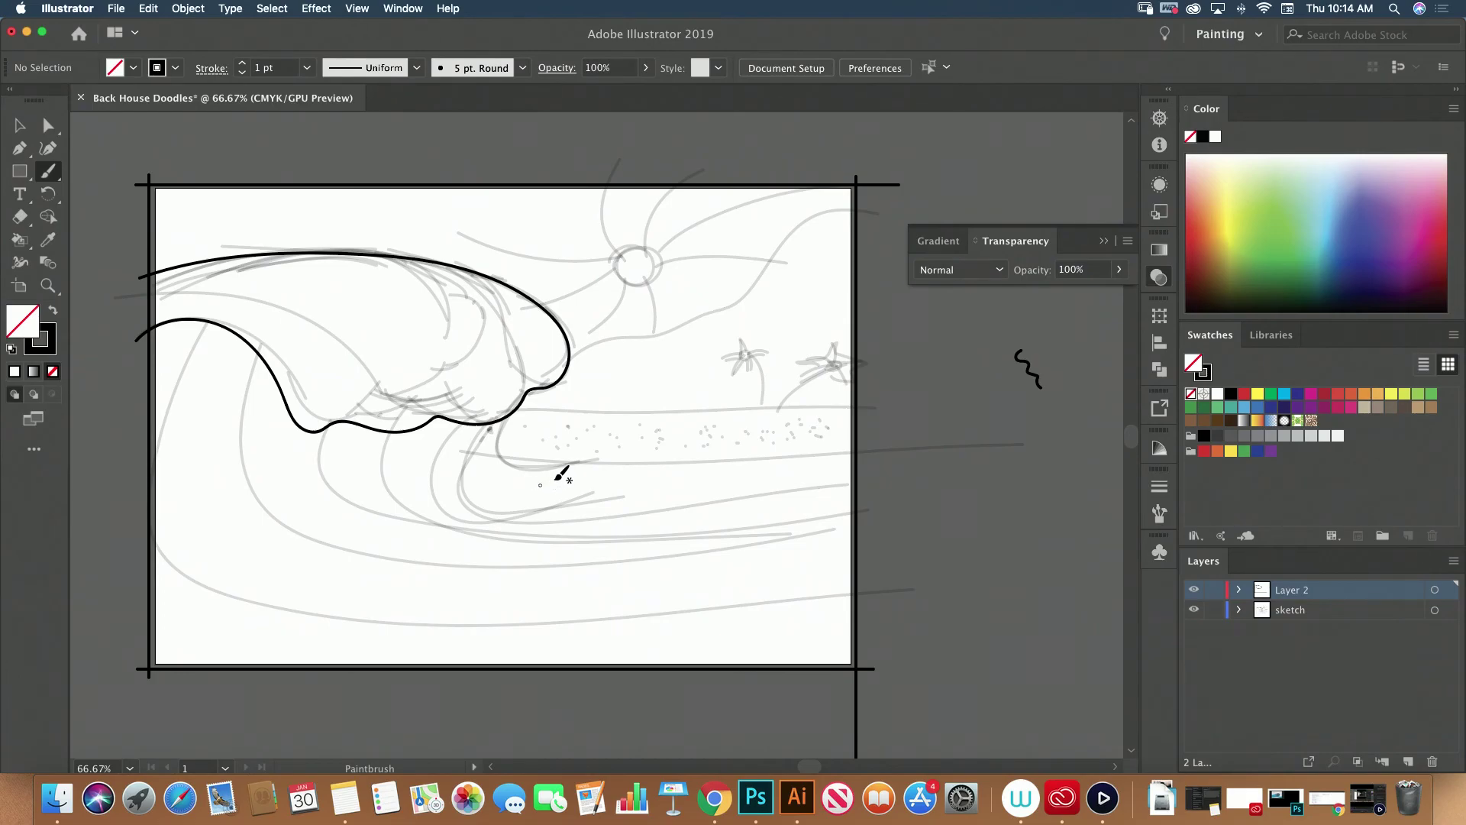
{"action": "left_click_drag", "start_coordinate": [363, 495], "coordinate": [396, 494]}
{"action": "key", "text": "super+z"}
{"action": "mouse_move", "coordinate": [511, 414]}
{"action": "left_mouse_down"}
{"action": "mouse_move", "coordinate": [837, 450]}
{"action": "mouse_move", "coordinate": [935, 438]}
{"action": "left_mouse_up"}
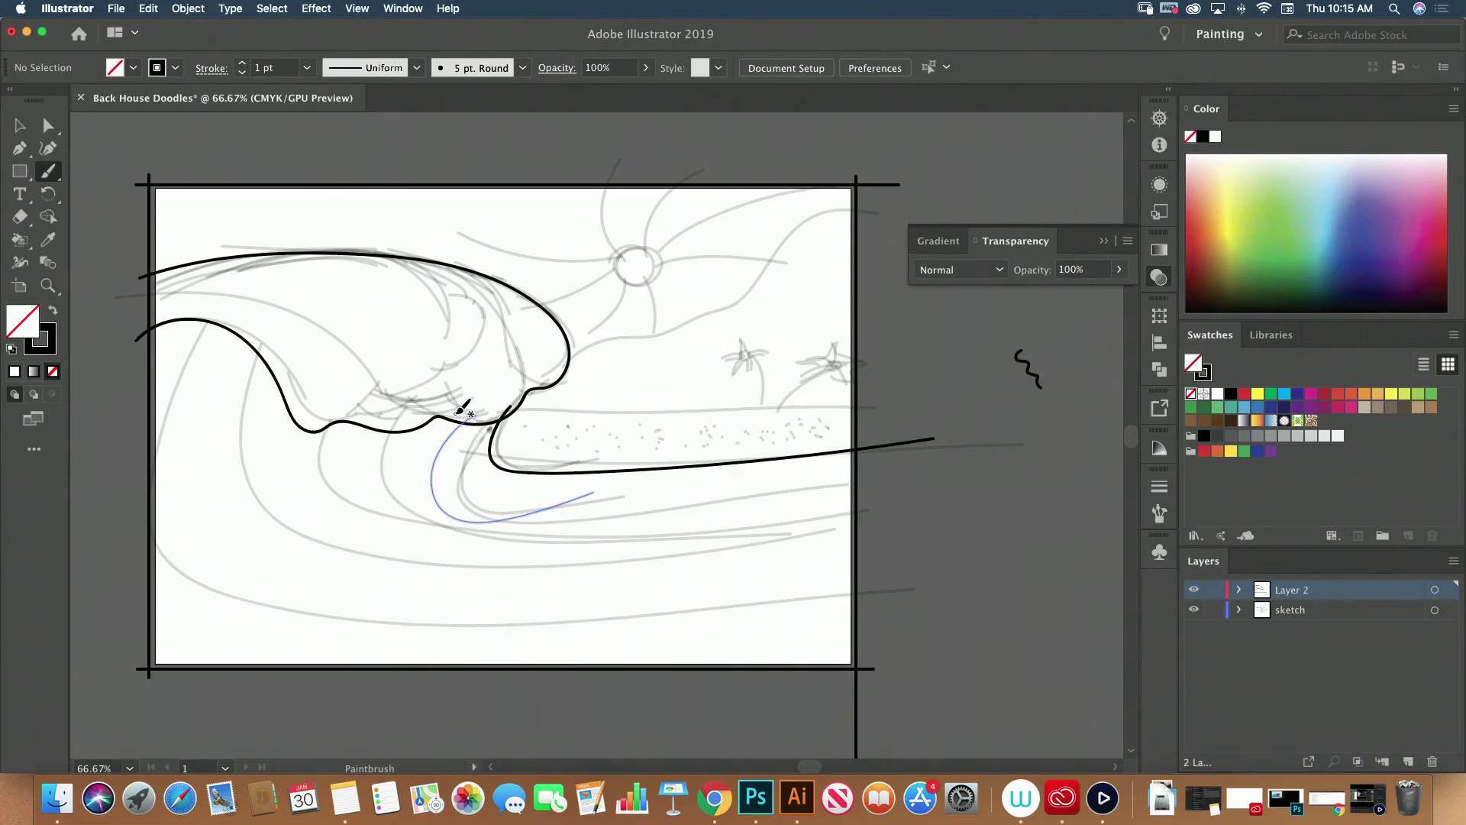
{"action": "mouse_move", "coordinate": [466, 417]}
{"action": "left_mouse_down"}
{"action": "mouse_move", "coordinate": [458, 509]}
{"action": "mouse_move", "coordinate": [951, 475]}
{"action": "left_mouse_up"}
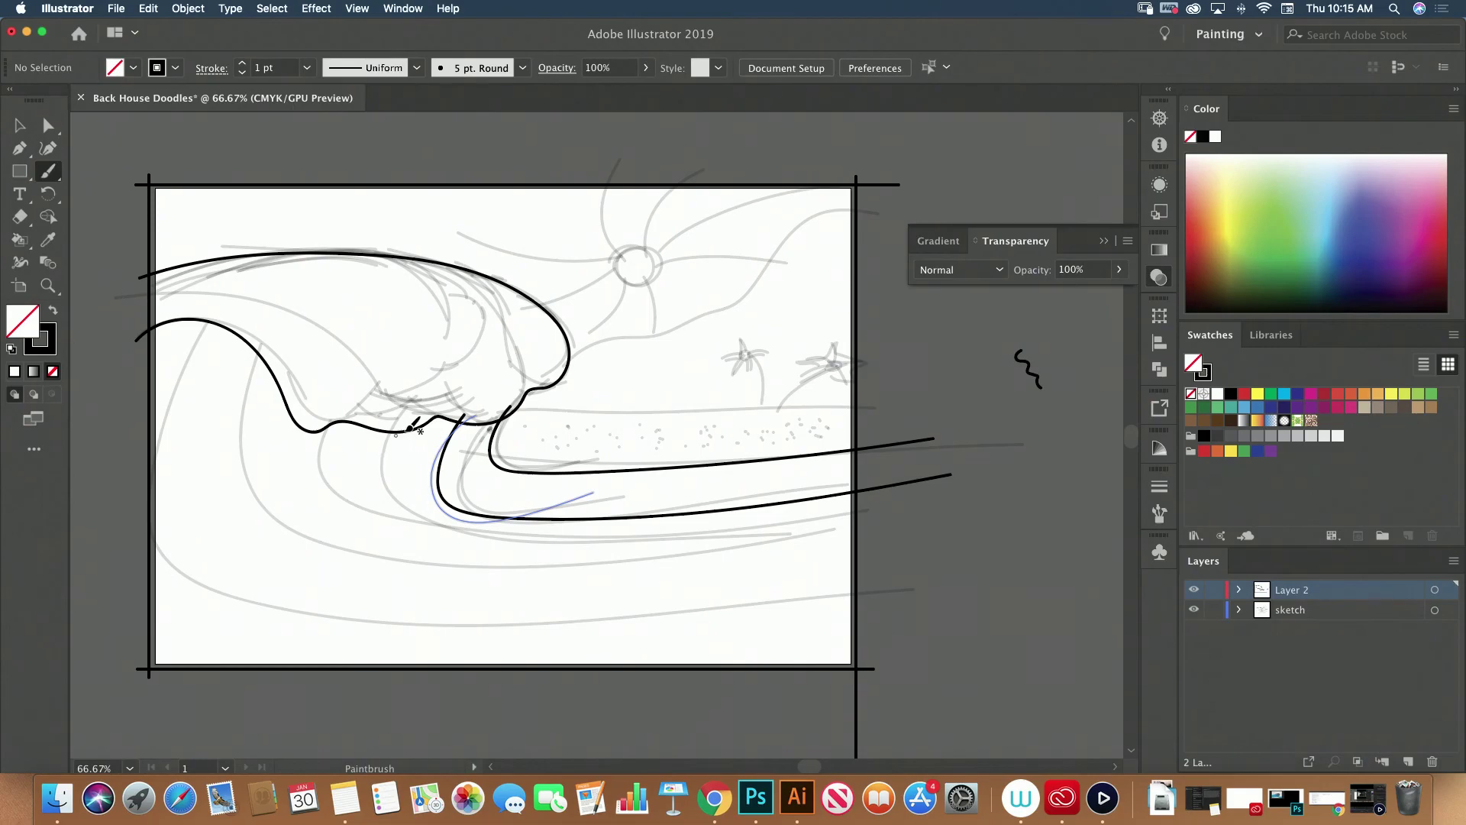
{"action": "mouse_move", "coordinate": [398, 425]}
{"action": "left_mouse_down"}
{"action": "mouse_move", "coordinate": [491, 547]}
{"action": "mouse_move", "coordinate": [890, 514]}
{"action": "left_mouse_up"}
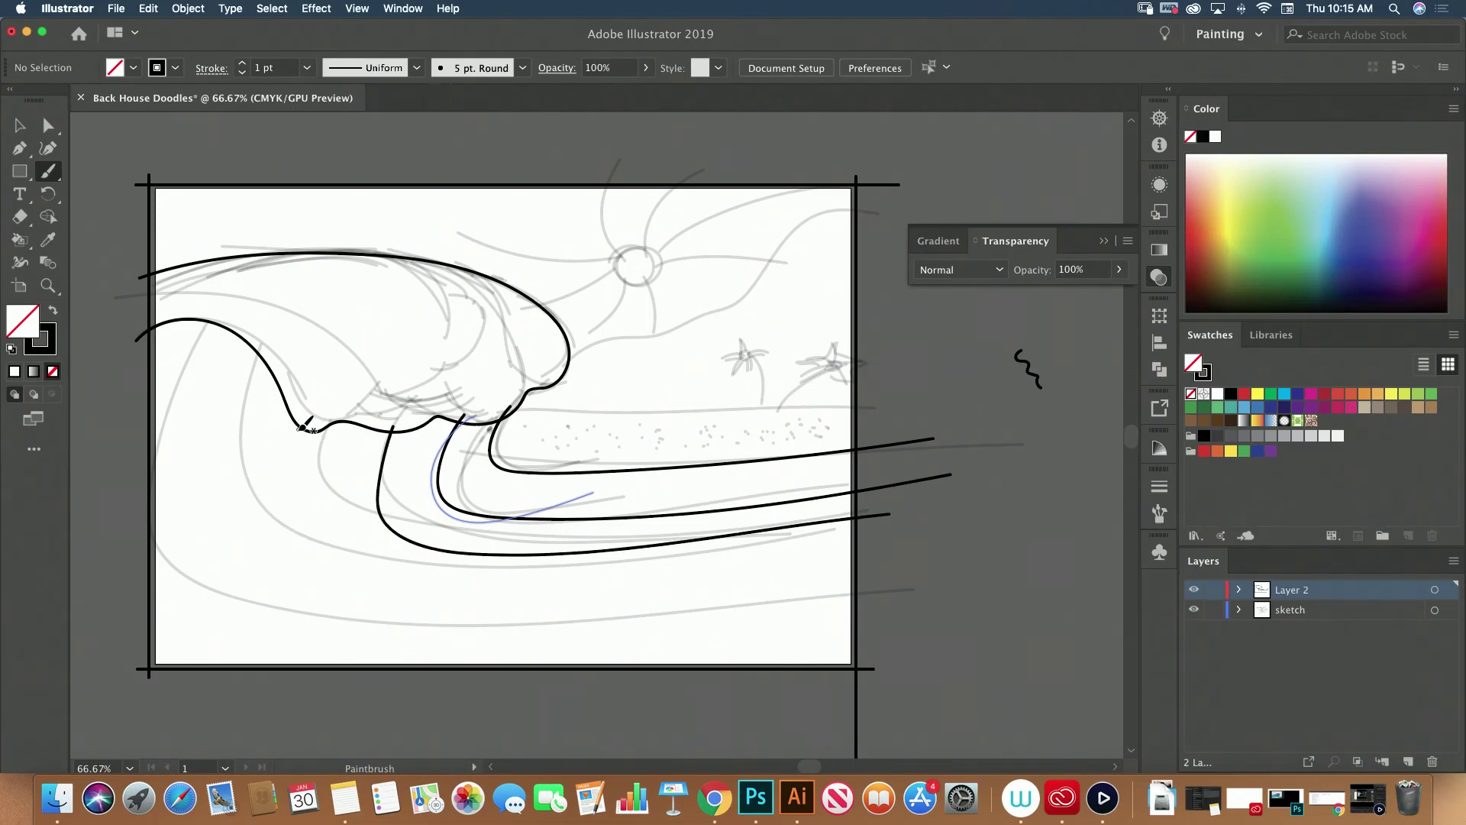
{"action": "left_click_drag", "start_coordinate": [336, 417], "coordinate": [325, 428]}
{"action": "left_click_drag", "start_coordinate": [453, 513], "coordinate": [450, 513]}
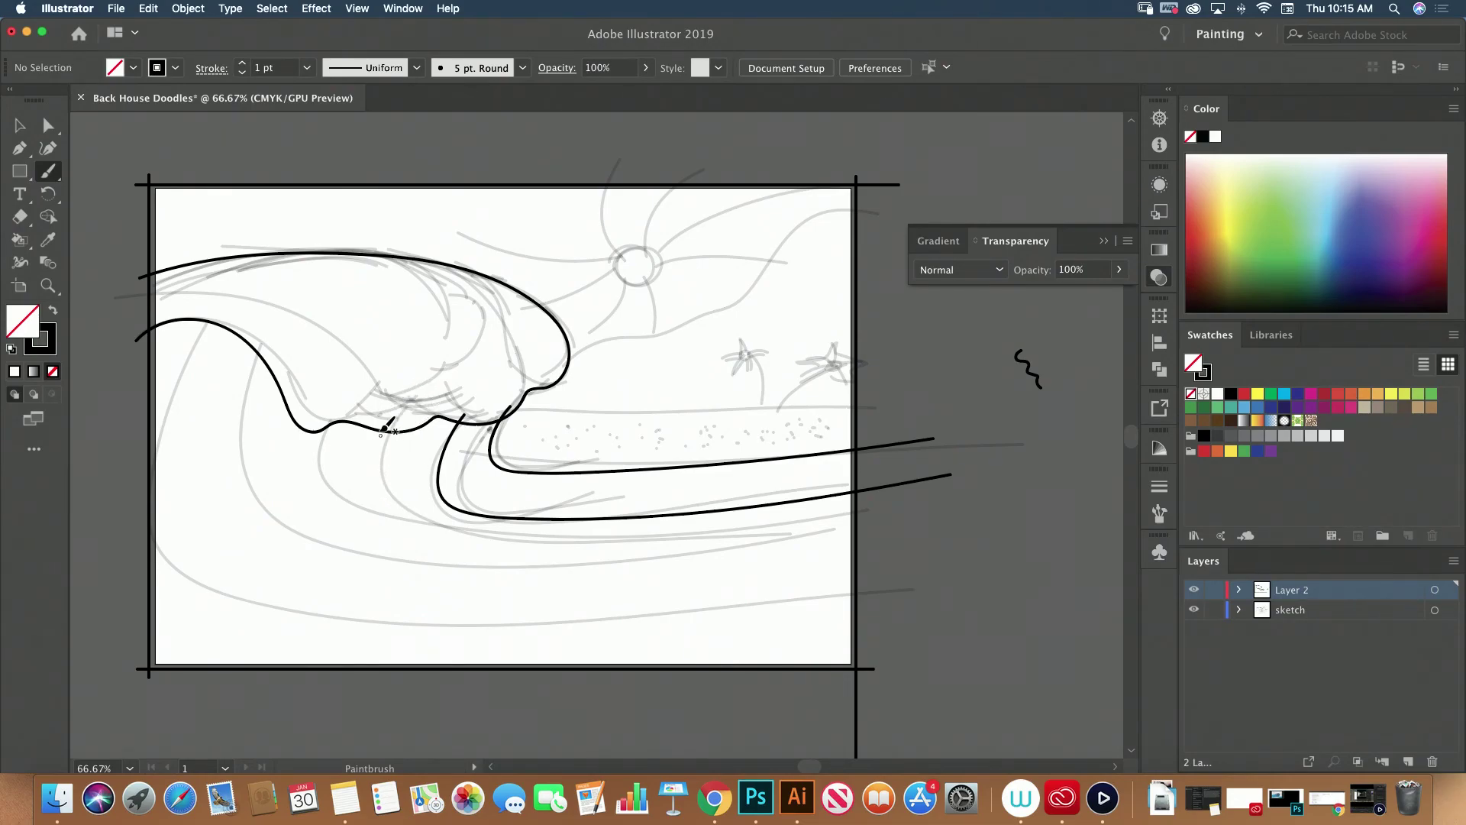
Ink the next wave bands outward from the lip, redrawing the outer band several times
{"action": "mouse_move", "coordinate": [412, 406]}
{"action": "left_mouse_down"}
{"action": "mouse_move", "coordinate": [638, 550]}
{"action": "mouse_move", "coordinate": [958, 496]}
{"action": "left_mouse_up"}
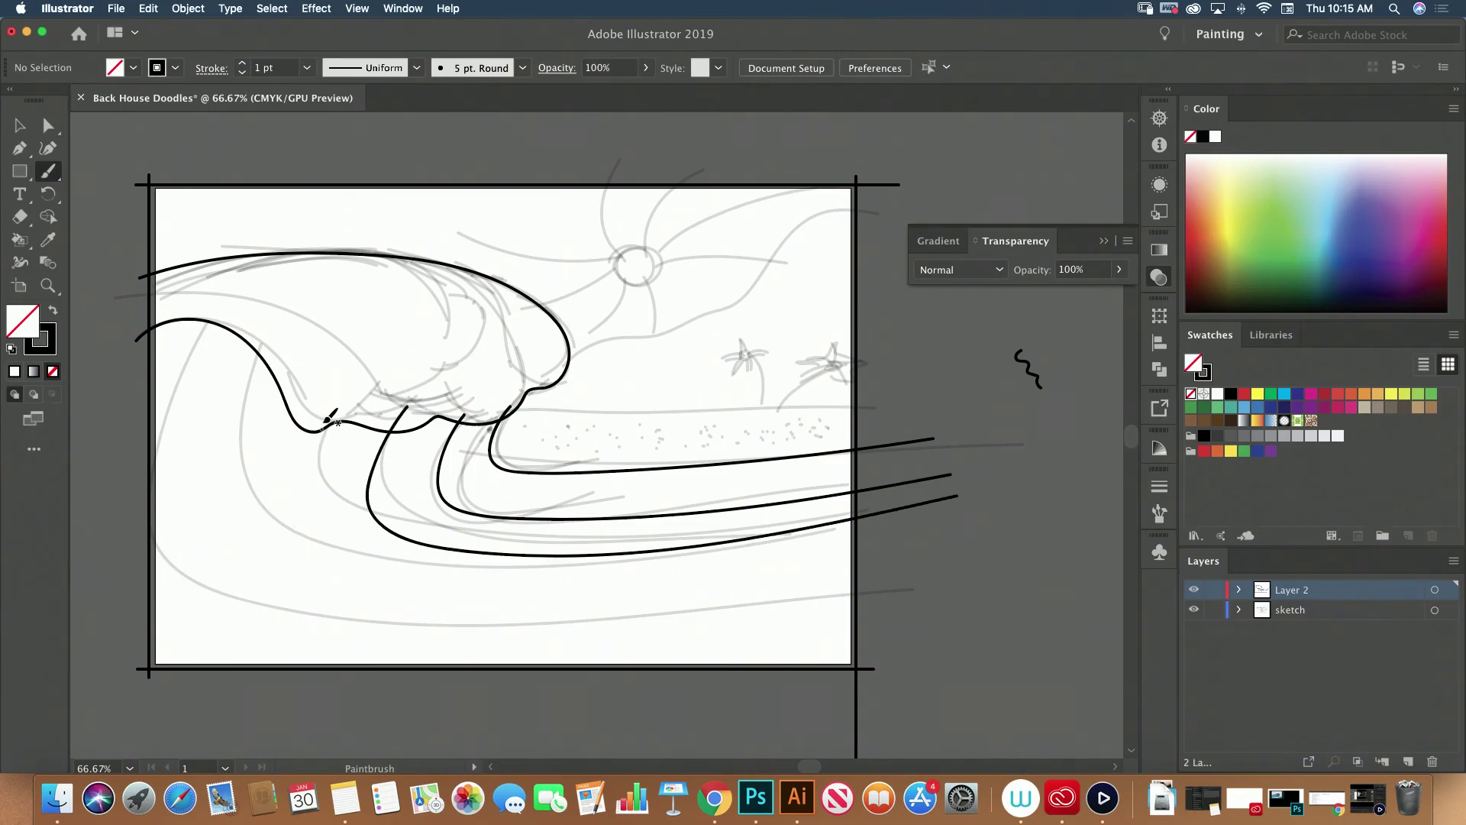
{"action": "mouse_move", "coordinate": [333, 412]}
{"action": "left_mouse_down"}
{"action": "mouse_move", "coordinate": [338, 569]}
{"action": "mouse_move", "coordinate": [983, 540]}
{"action": "left_mouse_up"}
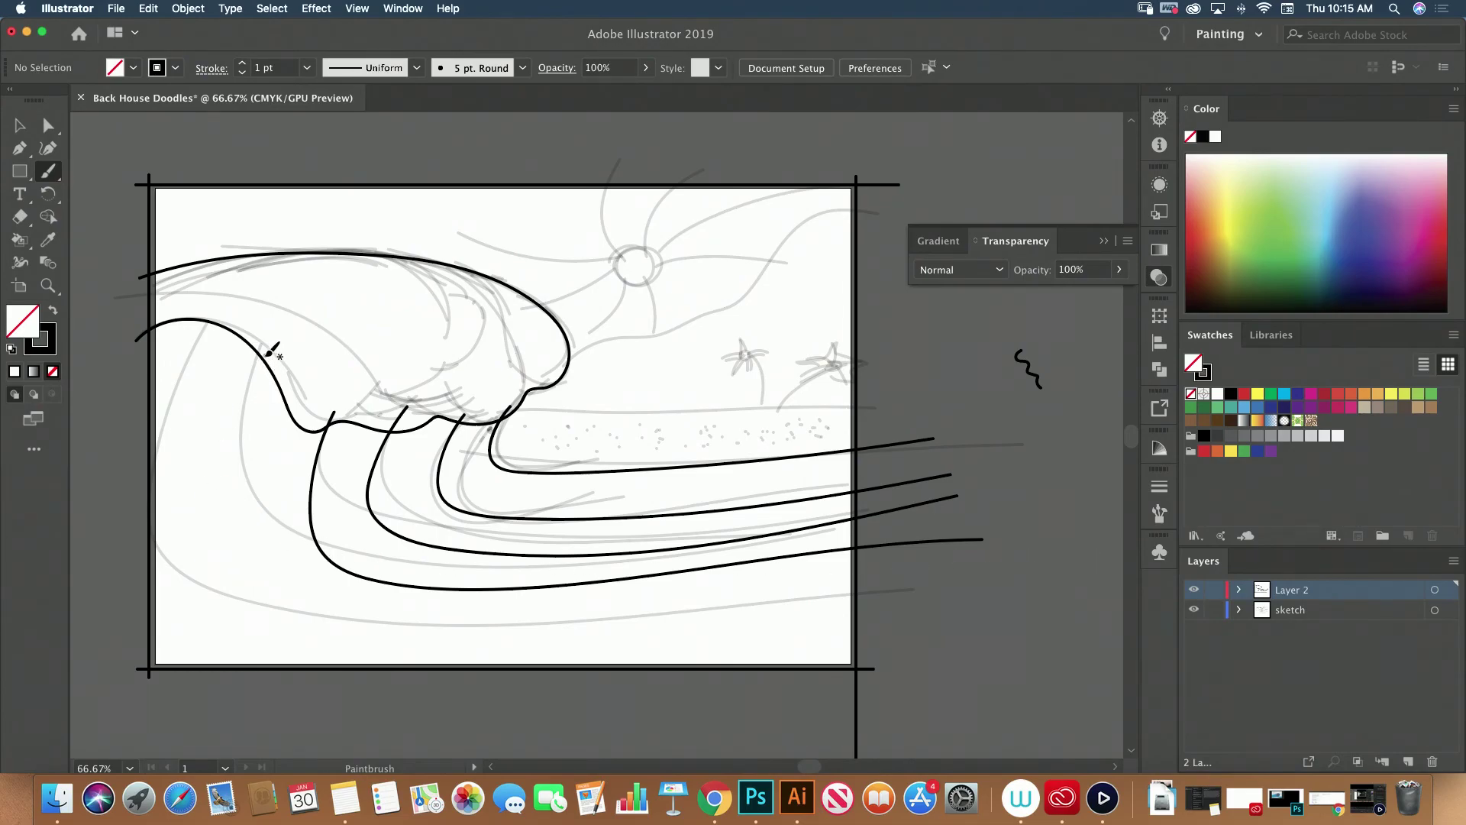
{"action": "left_click_drag", "start_coordinate": [265, 353], "coordinate": [996, 545]}
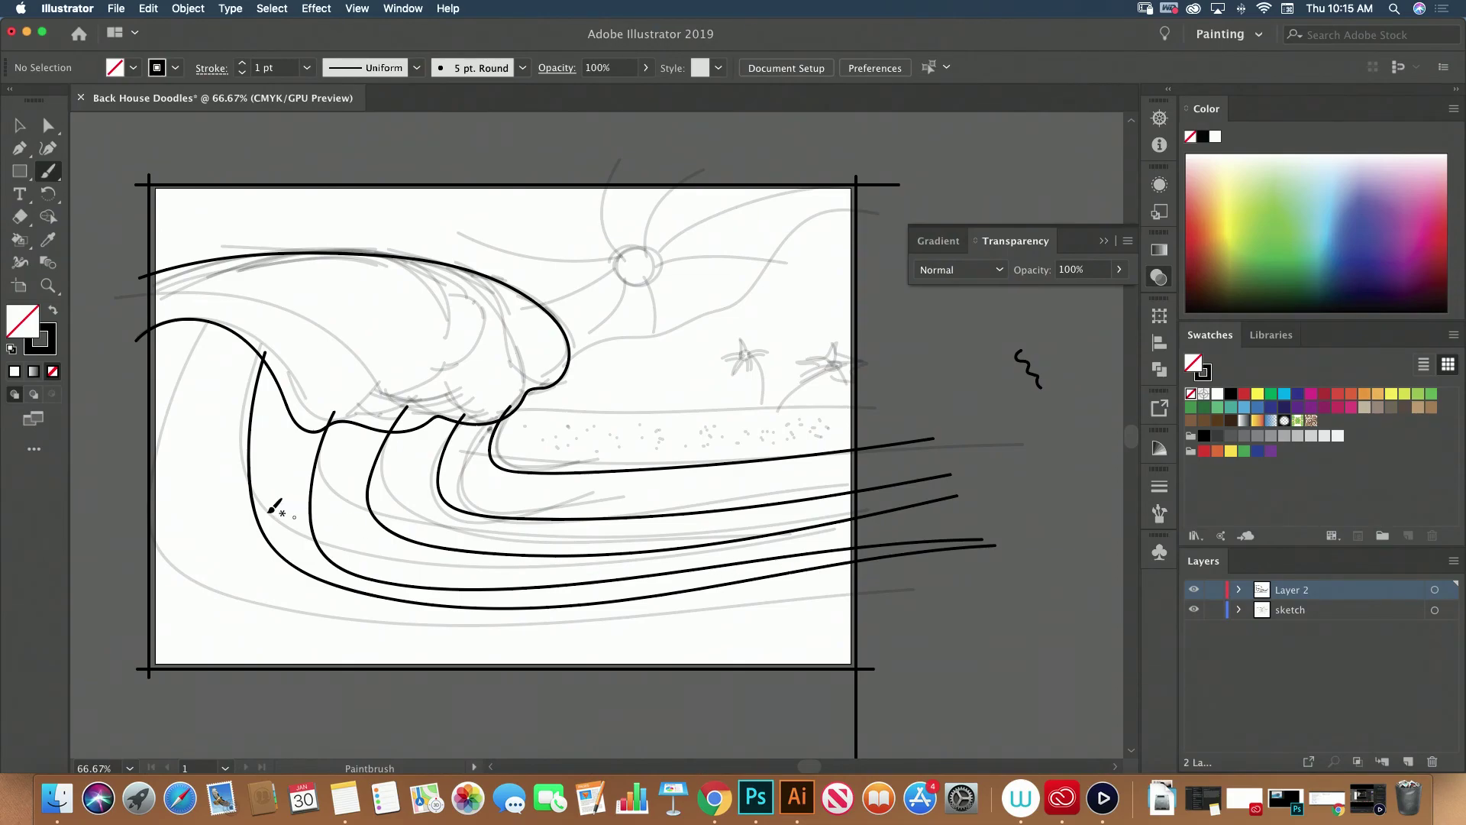
{"action": "key", "text": "cmd+z"}
{"action": "left_click_drag", "start_coordinate": [267, 348], "coordinate": [1016, 540]}
{"action": "key", "text": "super+z"}
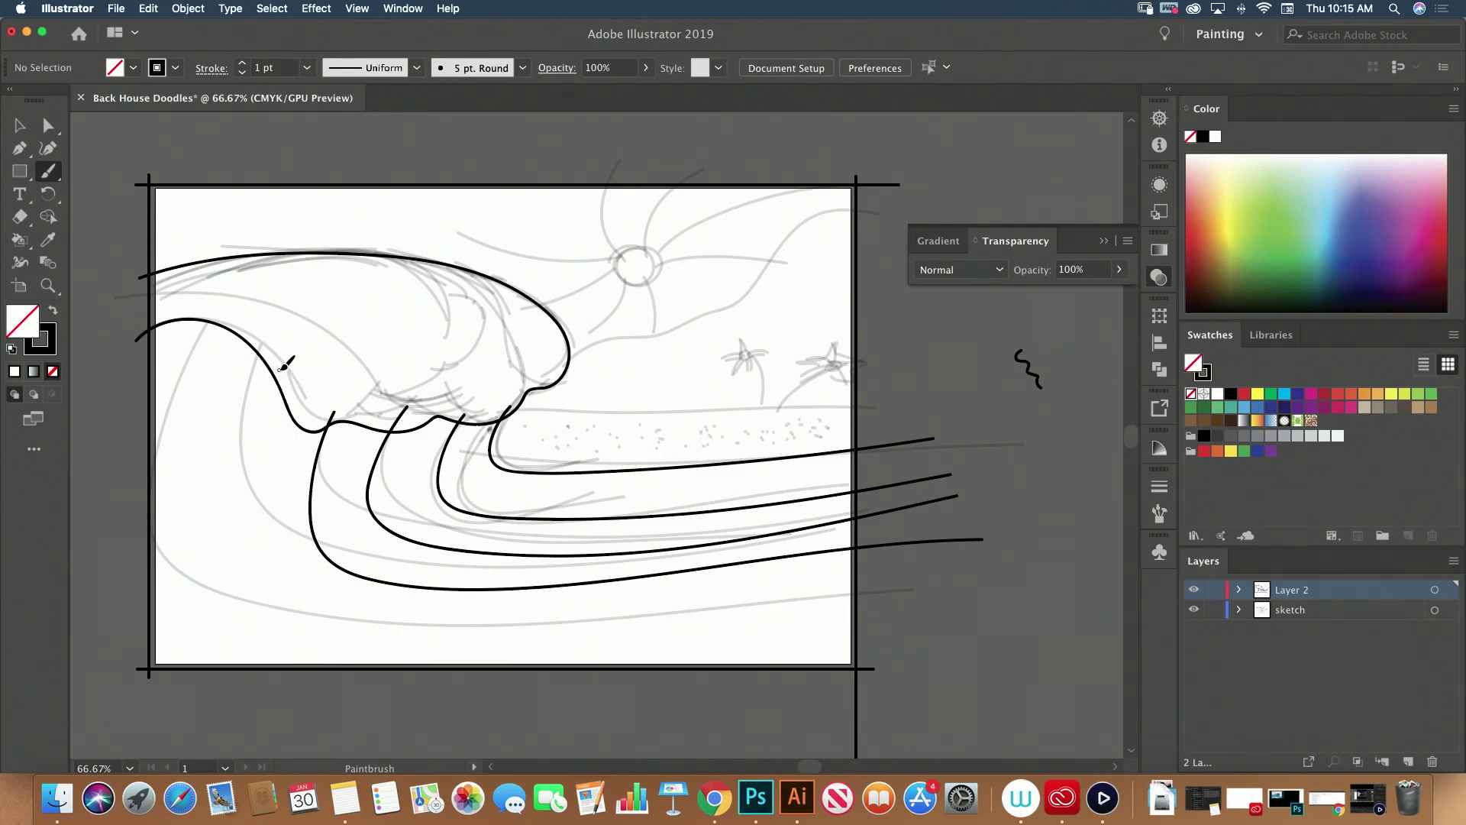
{"action": "mouse_move", "coordinate": [280, 372]}
{"action": "left_mouse_down"}
{"action": "mouse_move", "coordinate": [927, 586]}
{"action": "mouse_move", "coordinate": [1040, 575]}
{"action": "left_mouse_up"}
{"action": "key", "text": "super+z"}
{"action": "mouse_move", "coordinate": [284, 377]}
{"action": "left_mouse_down"}
{"action": "mouse_move", "coordinate": [279, 415]}
{"action": "mouse_move", "coordinate": [515, 610]}
{"action": "mouse_move", "coordinate": [905, 550]}
{"action": "left_mouse_up"}
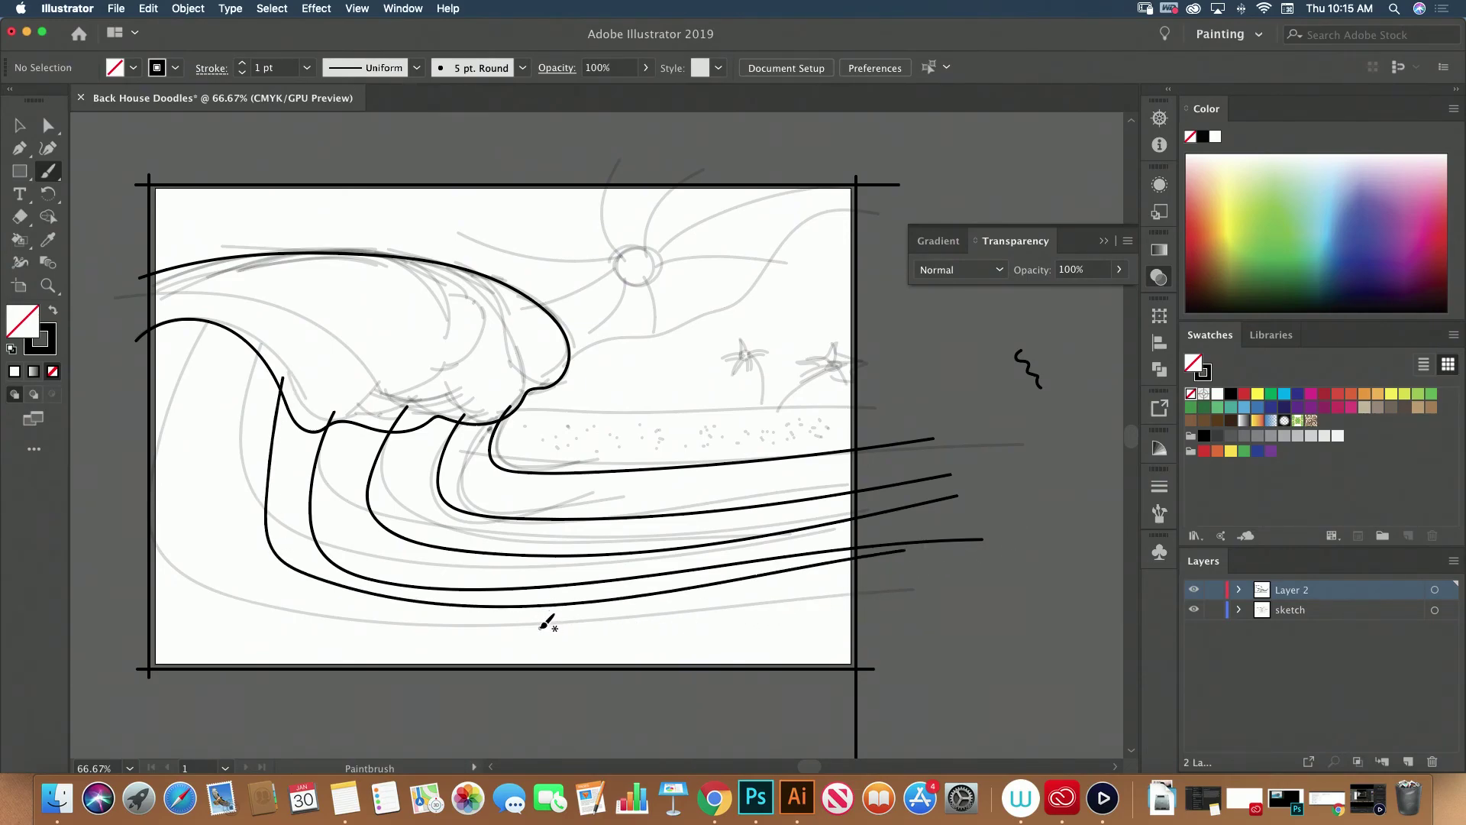
{"action": "key", "text": "super+z"}
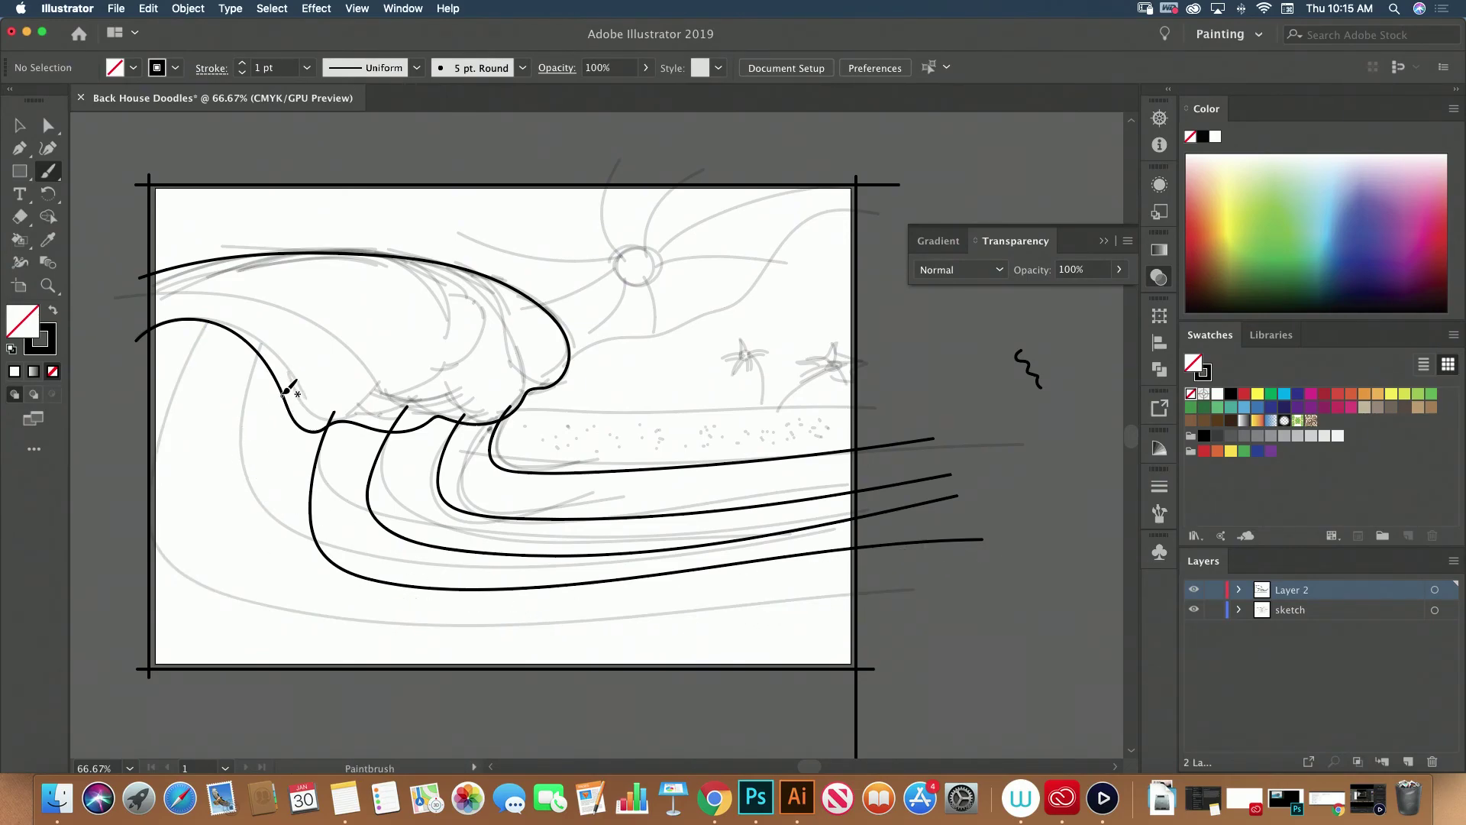
{"action": "mouse_move", "coordinate": [286, 385]}
{"action": "left_mouse_down"}
{"action": "mouse_move", "coordinate": [409, 611]}
{"action": "mouse_move", "coordinate": [983, 539]}
{"action": "left_mouse_up"}
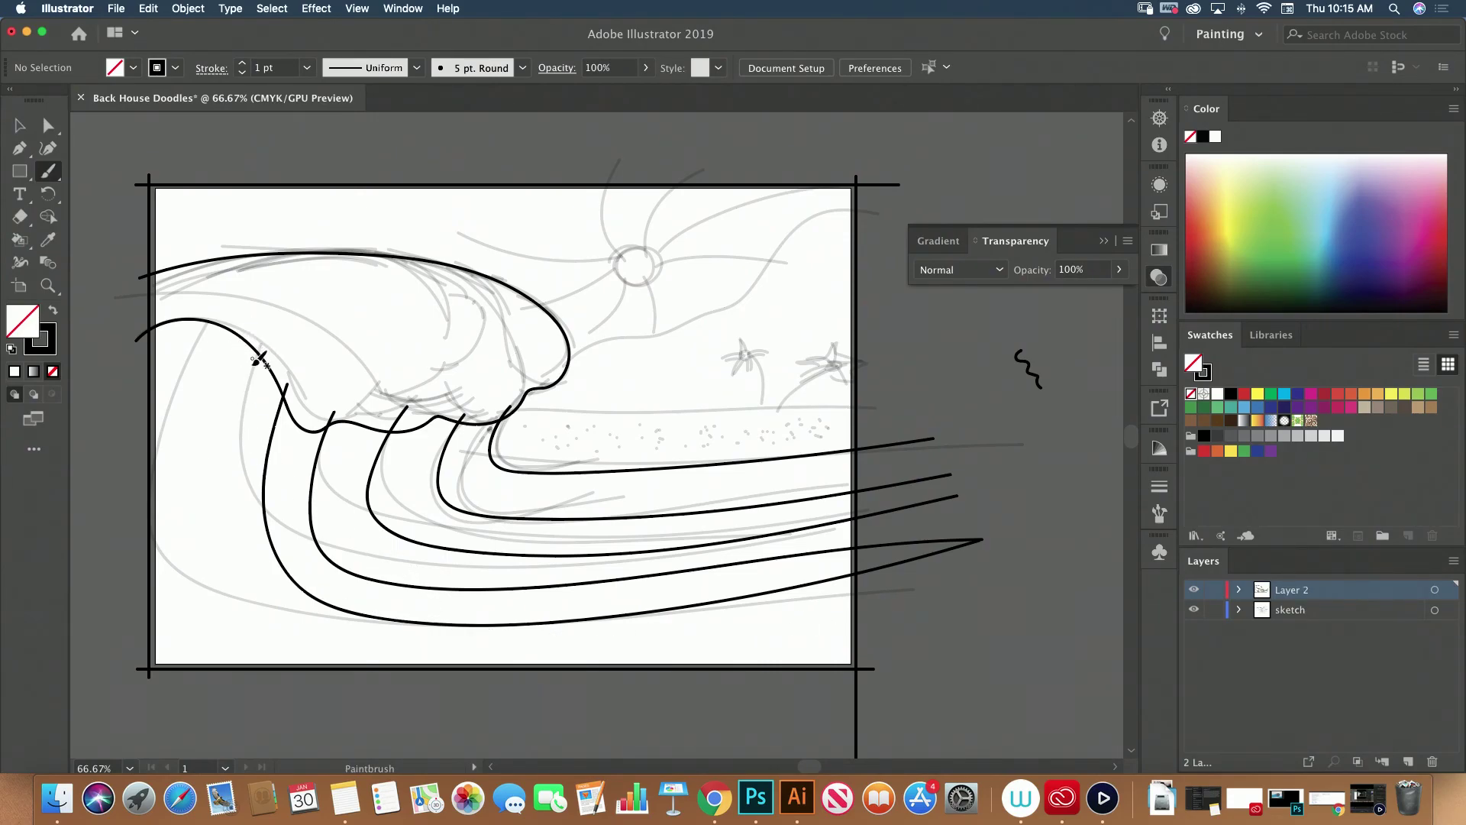
Ink the widest bands down the left edge and a line from the inner curl rightward
{"action": "mouse_move", "coordinate": [260, 344]}
{"action": "left_mouse_down"}
{"action": "mouse_move", "coordinate": [832, 629]}
{"action": "mouse_move", "coordinate": [987, 603]}
{"action": "left_mouse_up"}
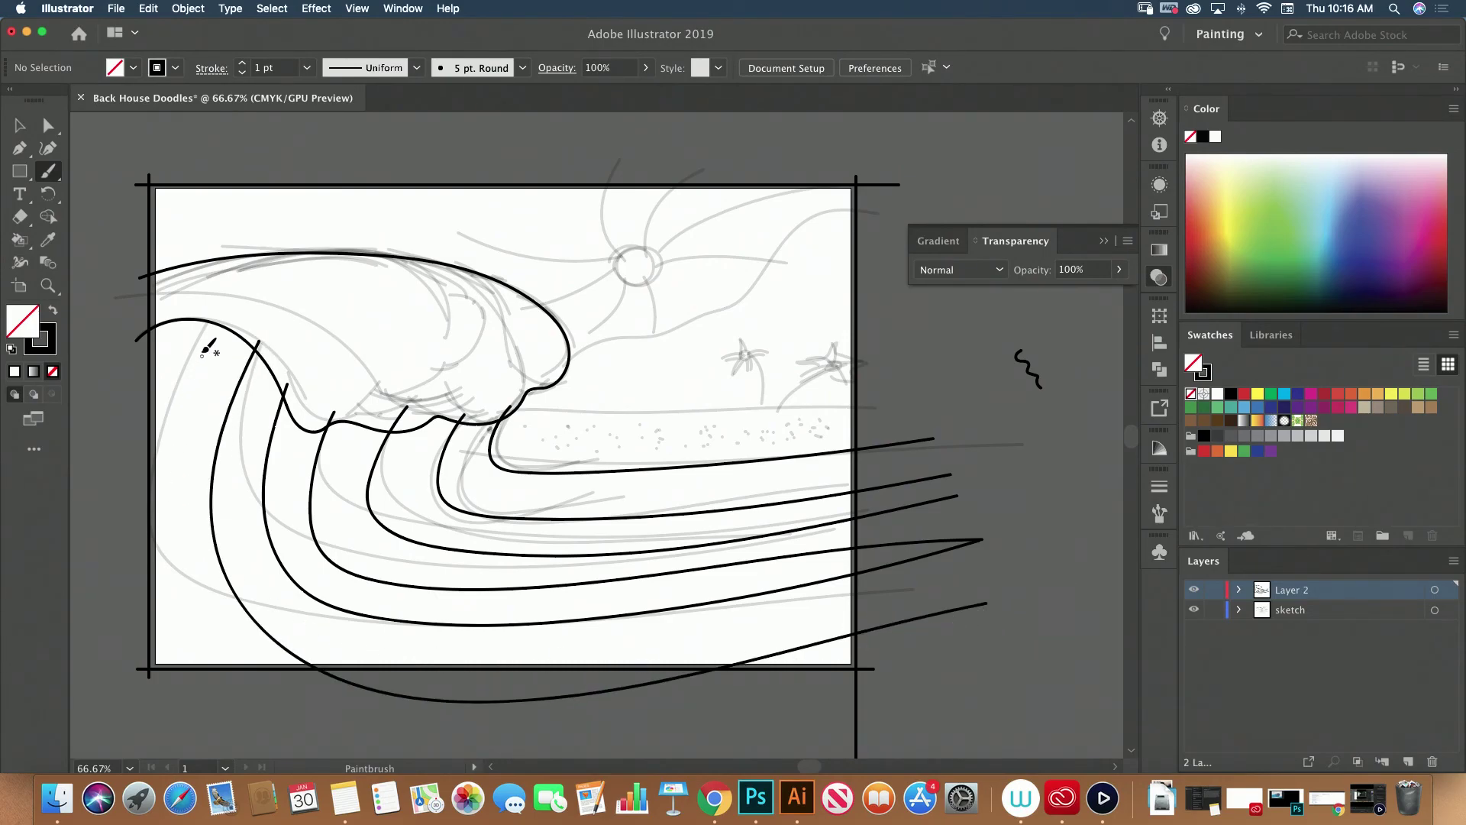
{"action": "mouse_move", "coordinate": [199, 312]}
{"action": "left_mouse_down"}
{"action": "mouse_move", "coordinate": [221, 649]}
{"action": "mouse_move", "coordinate": [335, 654]}
{"action": "left_mouse_up"}
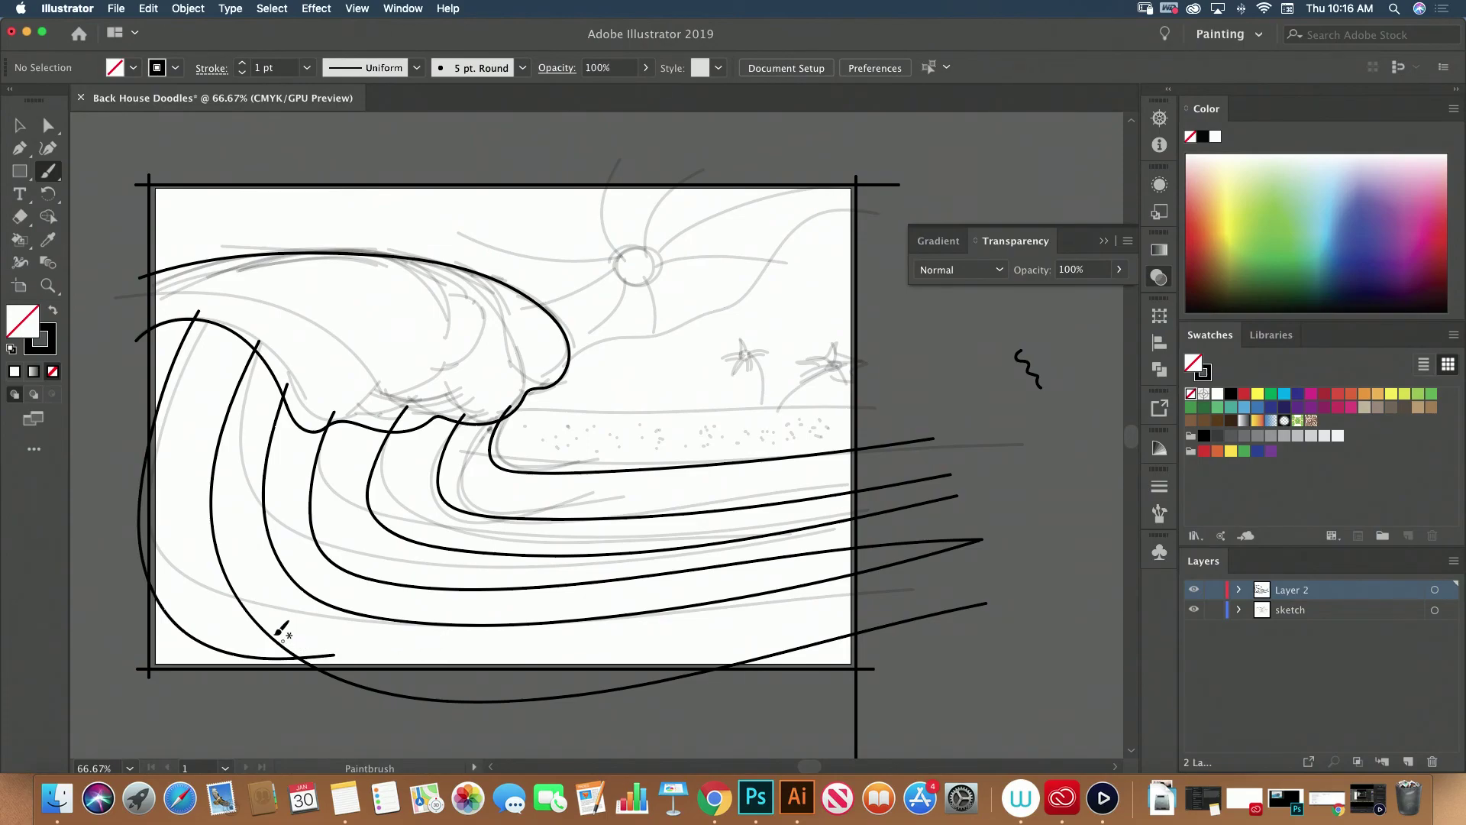
{"action": "key", "text": "super+z"}
{"action": "mouse_move", "coordinate": [207, 317]}
{"action": "left_mouse_down"}
{"action": "mouse_move", "coordinate": [196, 695]}
{"action": "mouse_move", "coordinate": [252, 721]}
{"action": "left_mouse_up"}
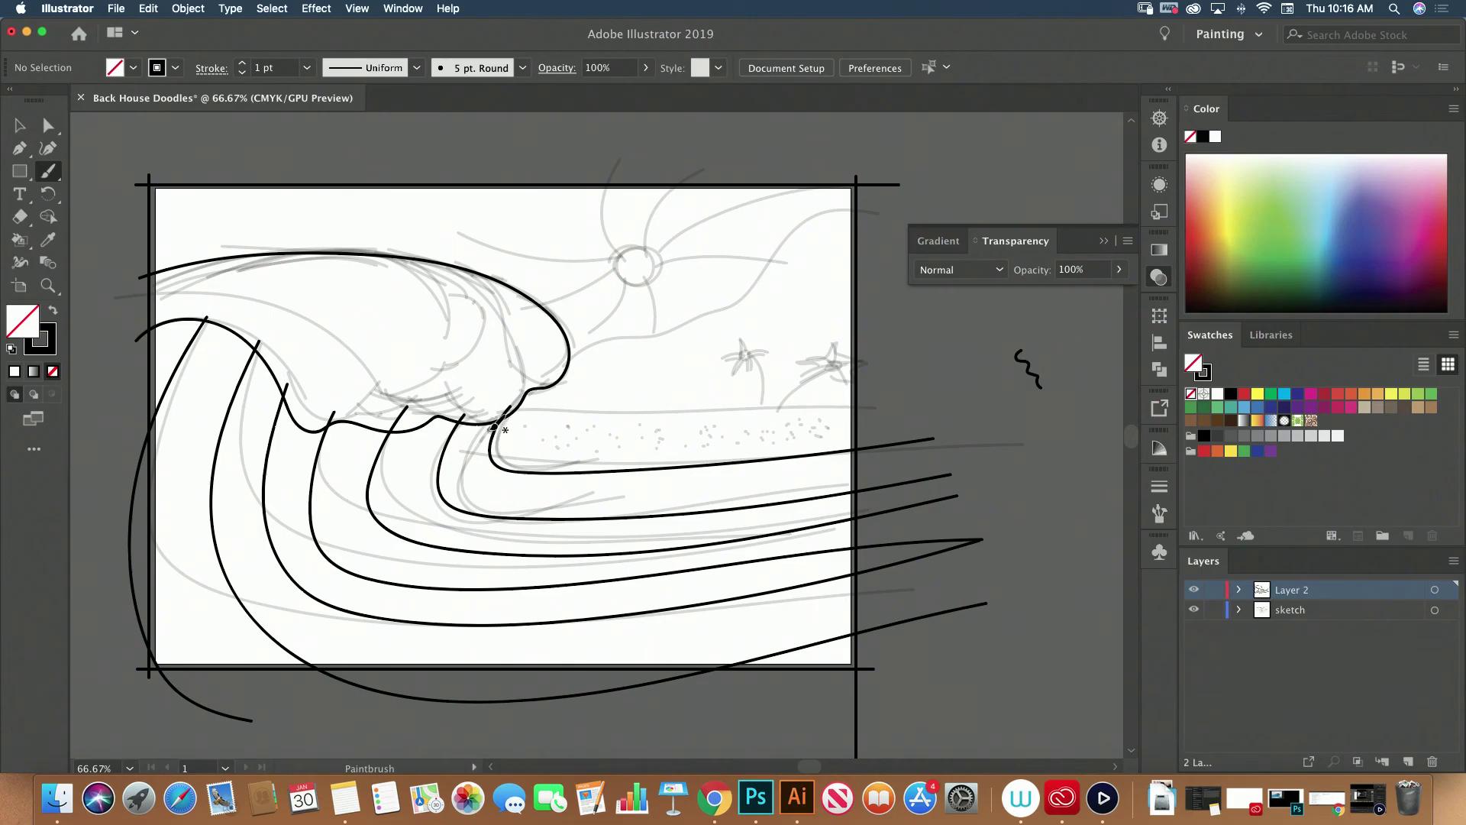
{"action": "left_click_drag", "start_coordinate": [492, 428], "coordinate": [1024, 442]}
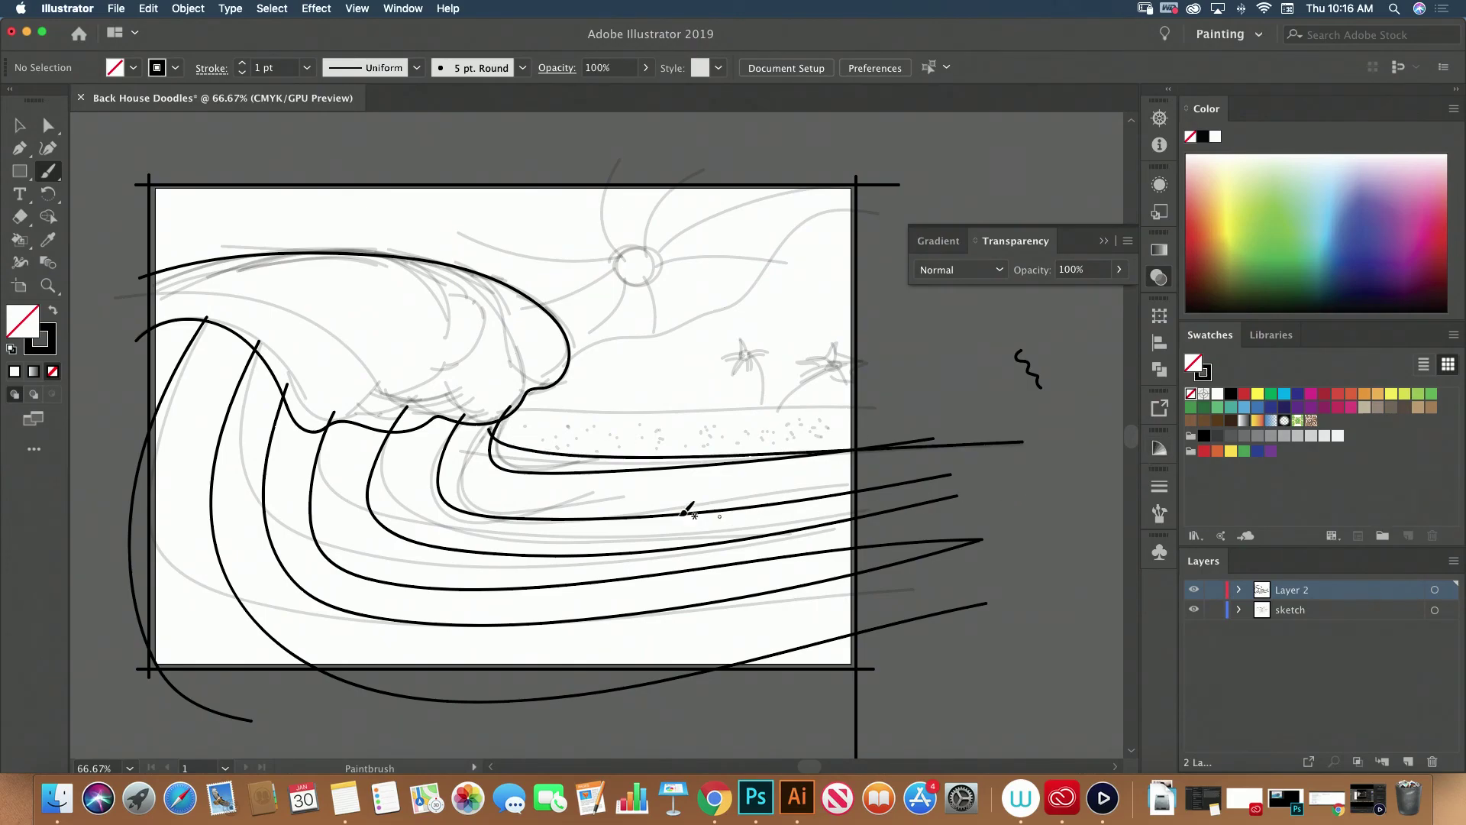
{"action": "key", "text": "super+z"}
{"action": "left_click_drag", "start_coordinate": [494, 426], "coordinate": [903, 418]}
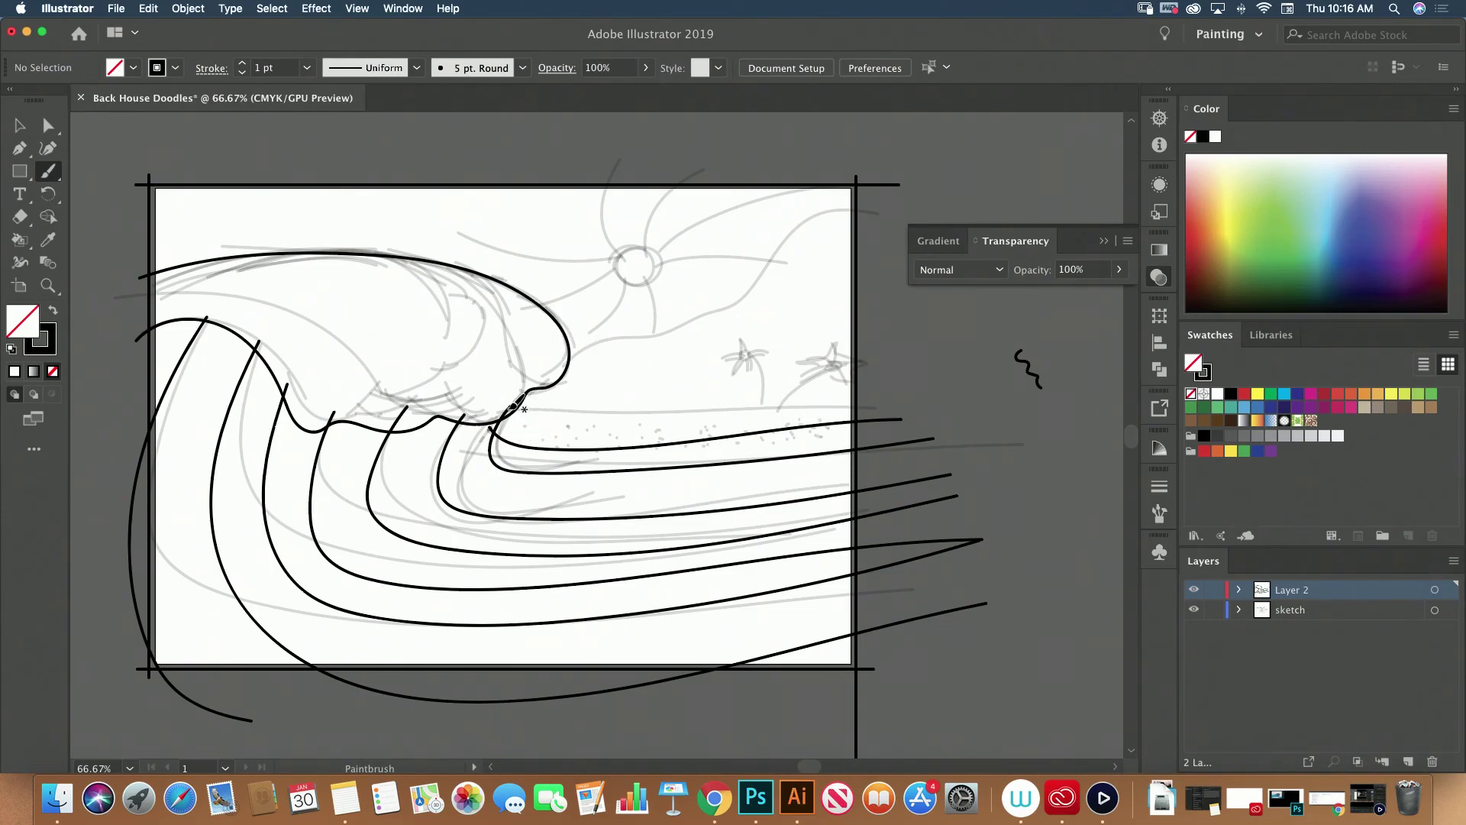
Ink another line from the inner curl, then redraw the hill line from the curl tip after undoing it
{"action": "left_click_drag", "start_coordinate": [509, 409], "coordinate": [890, 409]}
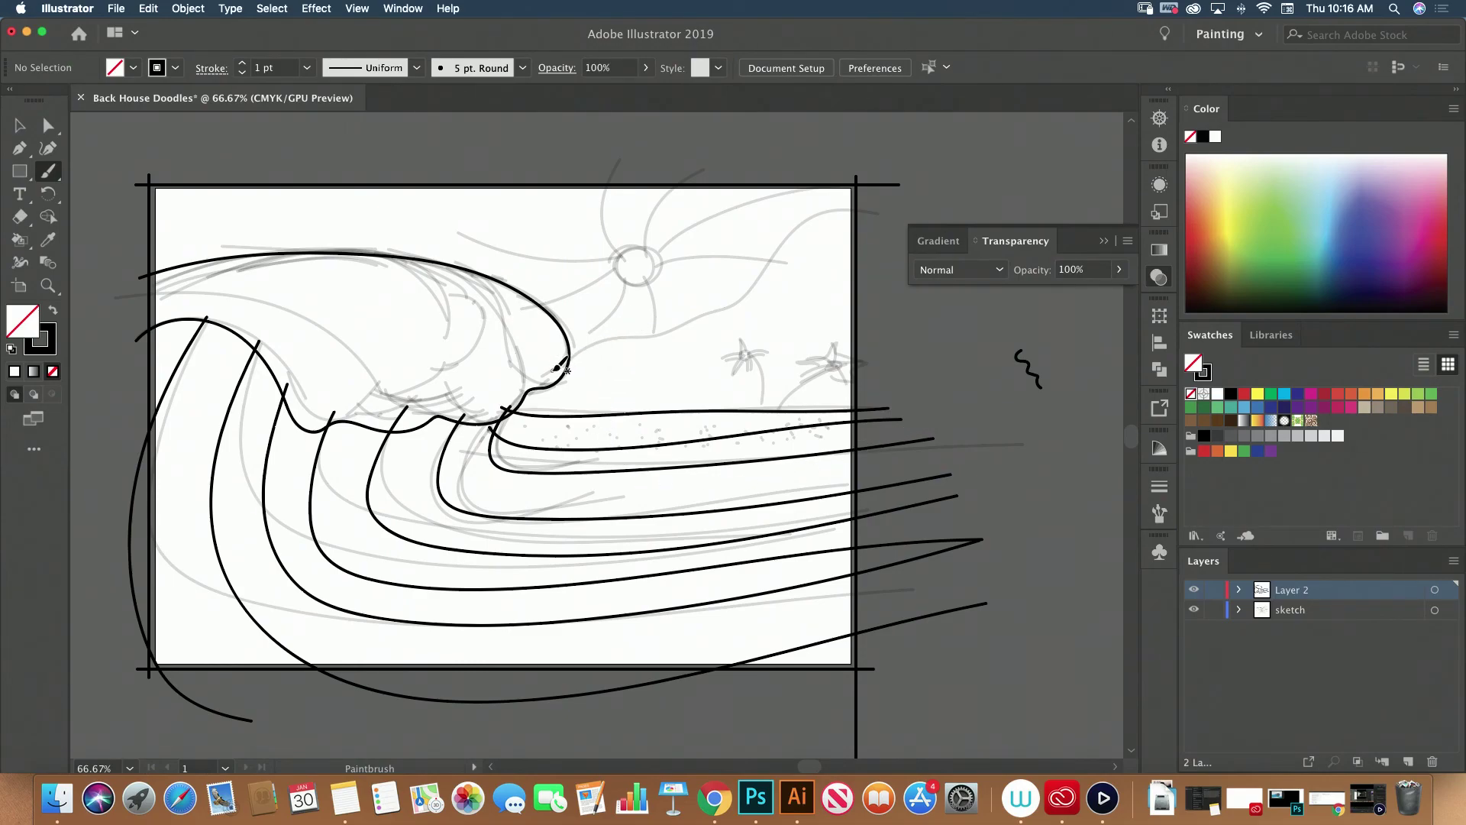
{"action": "mouse_move", "coordinate": [570, 356]}
{"action": "left_mouse_down"}
{"action": "mouse_move", "coordinate": [727, 314]}
{"action": "mouse_move", "coordinate": [792, 252]}
{"action": "mouse_move", "coordinate": [924, 194]}
{"action": "left_mouse_up"}
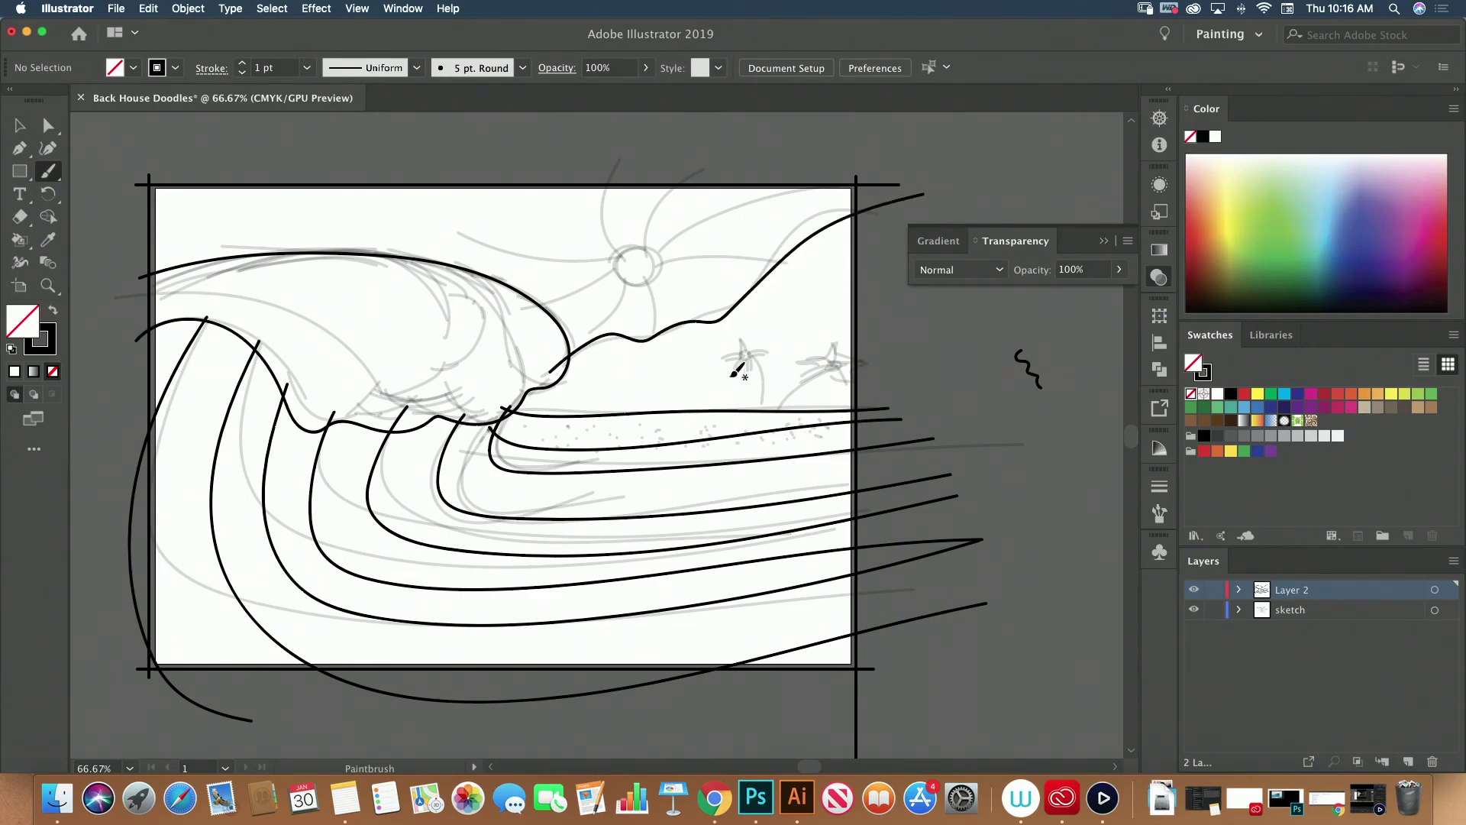
{"action": "key", "text": "super+z"}
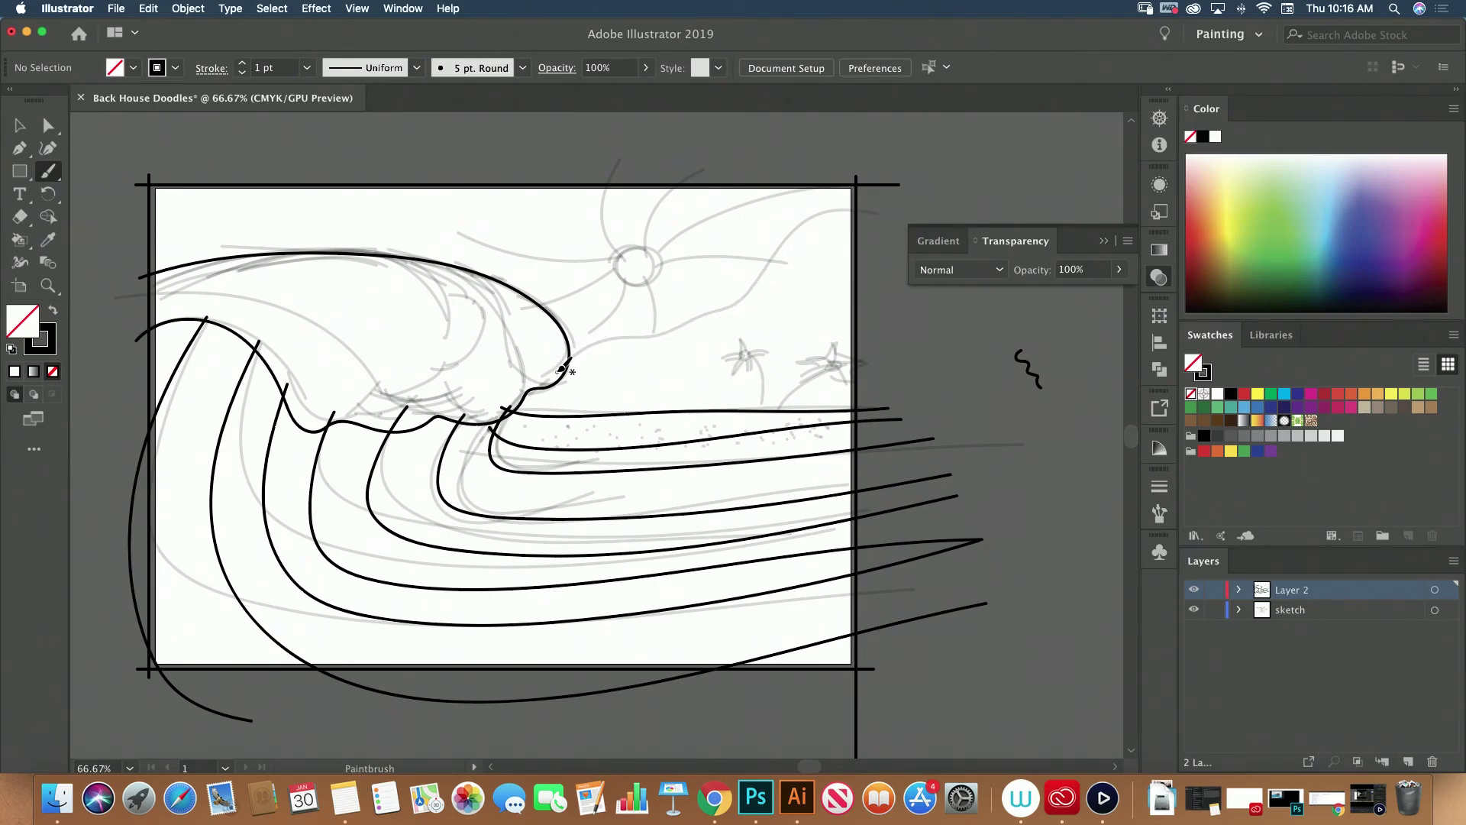
{"action": "mouse_move", "coordinate": [559, 372]}
{"action": "left_mouse_down"}
{"action": "mouse_move", "coordinate": [587, 341]}
{"action": "mouse_move", "coordinate": [652, 340]}
{"action": "mouse_move", "coordinate": [737, 303]}
{"action": "mouse_move", "coordinate": [793, 220]}
{"action": "mouse_move", "coordinate": [888, 200]}
{"action": "left_mouse_up"}
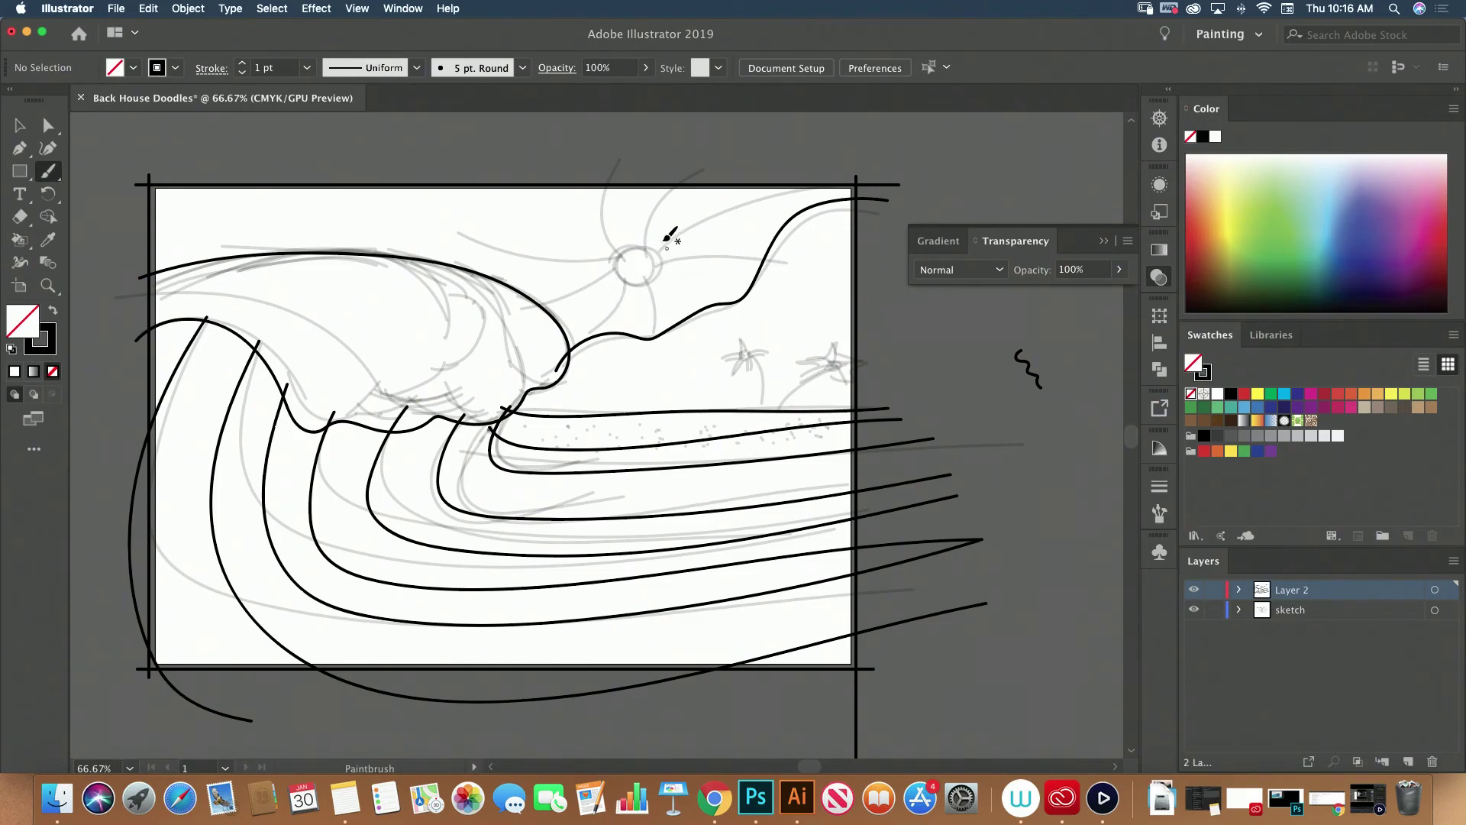
Brush a circle over the sketched sun and seven rays radiating out from it
{"action": "mouse_move", "coordinate": [621, 251]}
{"action": "left_mouse_down"}
{"action": "mouse_move", "coordinate": [661, 264]}
{"action": "mouse_move", "coordinate": [658, 279]}
{"action": "left_mouse_up"}
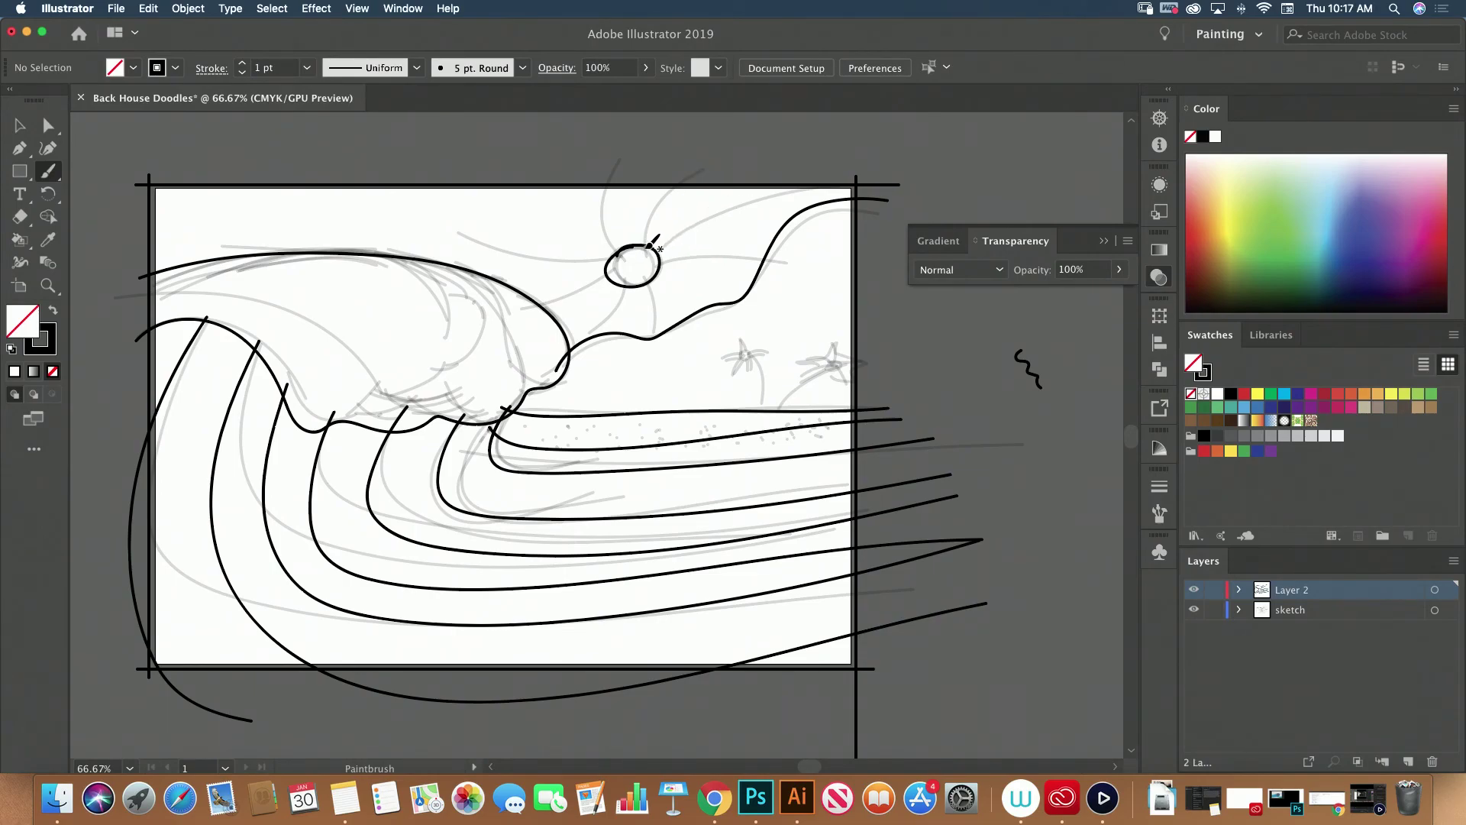
{"action": "left_click_drag", "start_coordinate": [640, 254], "coordinate": [807, 145]}
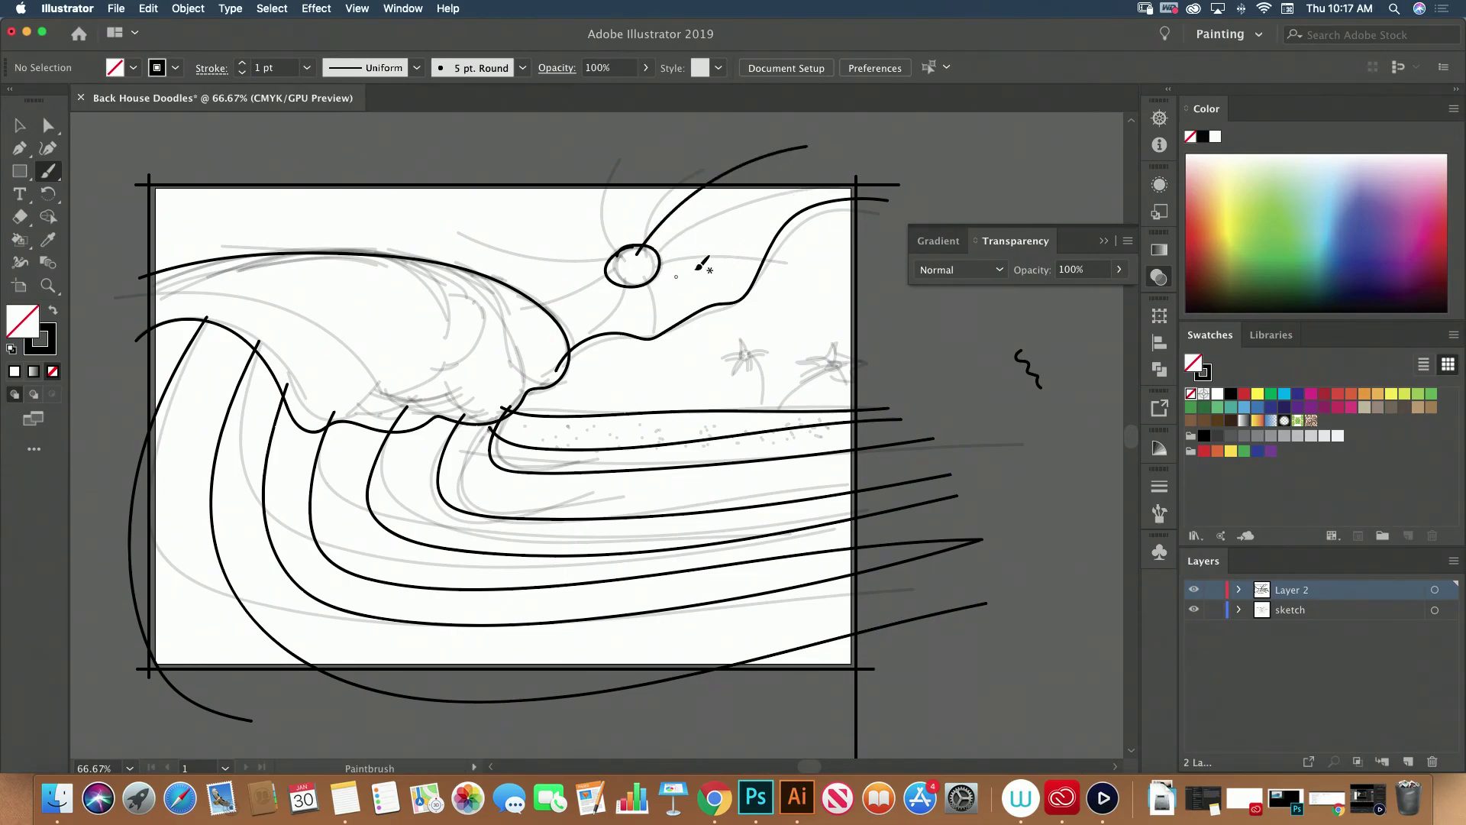
{"action": "left_click_drag", "start_coordinate": [648, 265], "coordinate": [814, 244]}
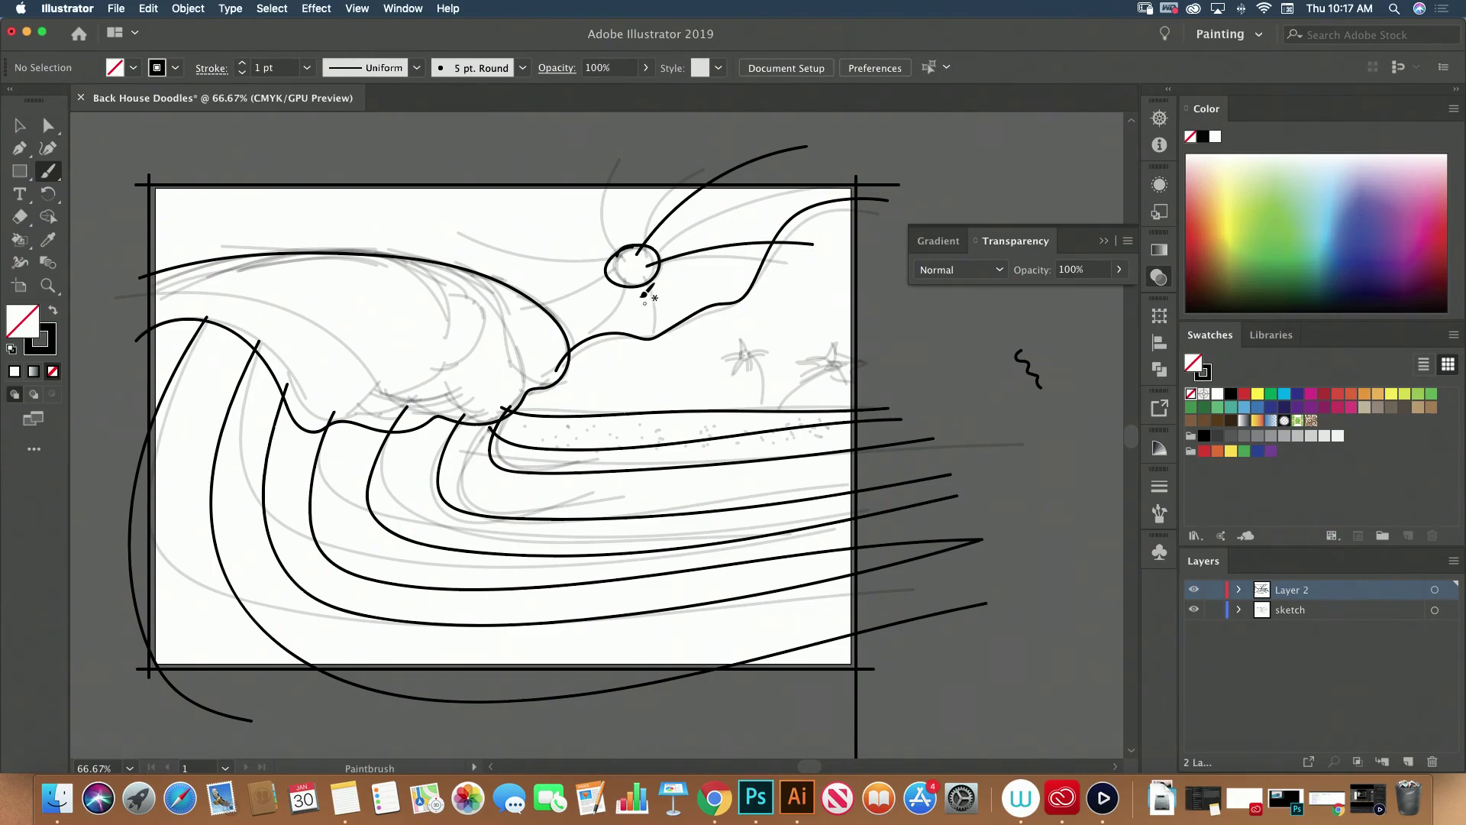
{"action": "left_click_drag", "start_coordinate": [646, 275], "coordinate": [663, 387]}
{"action": "left_click_drag", "start_coordinate": [623, 280], "coordinate": [582, 370]}
{"action": "left_click_drag", "start_coordinate": [611, 280], "coordinate": [472, 312]}
{"action": "mouse_move", "coordinate": [615, 255]}
{"action": "left_mouse_down"}
{"action": "mouse_move", "coordinate": [575, 232]}
{"action": "mouse_move", "coordinate": [517, 145]}
{"action": "left_mouse_up"}
{"action": "left_click_drag", "start_coordinate": [632, 255], "coordinate": [639, 154]}
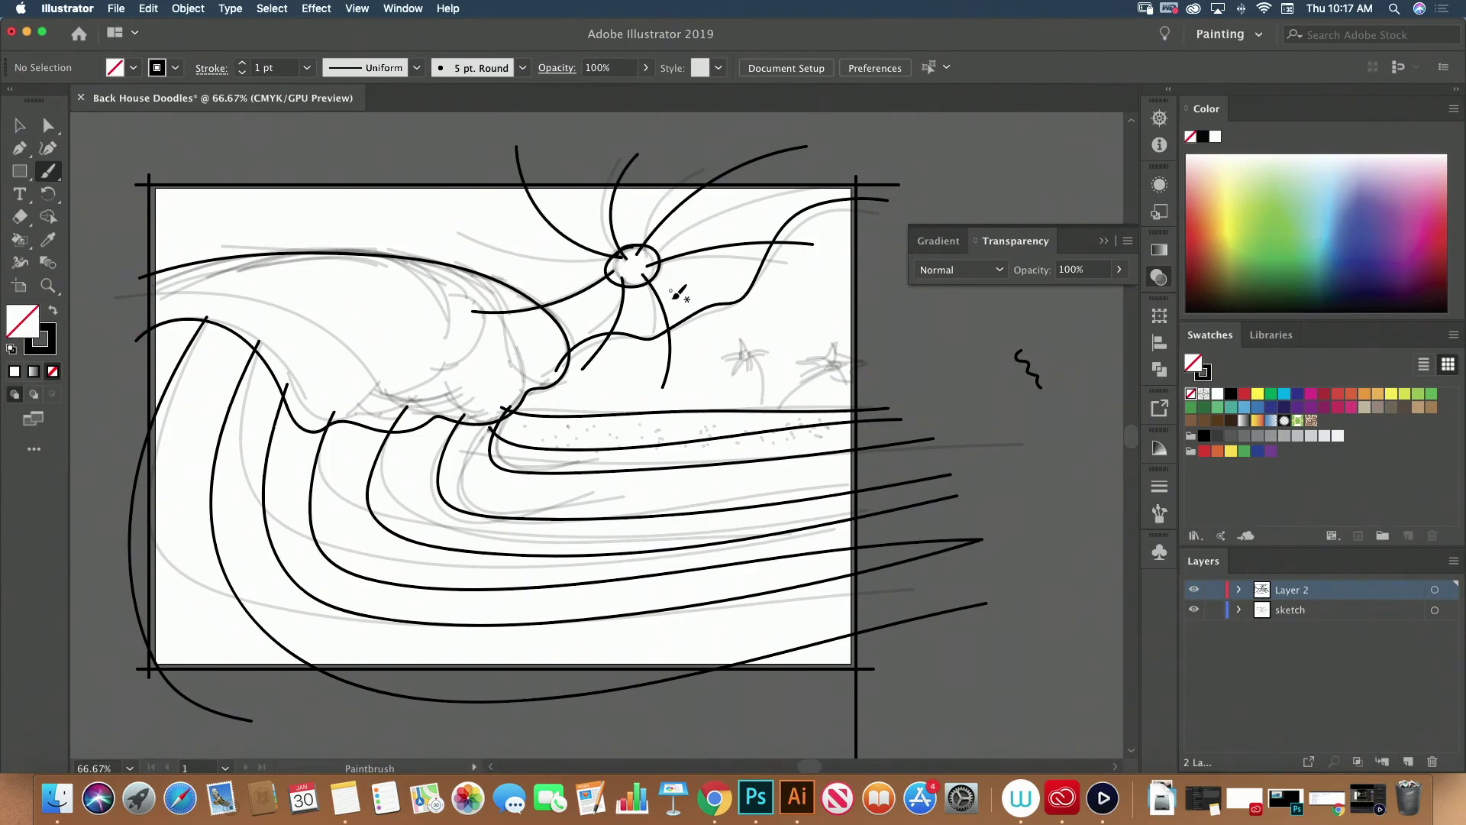
Undo a stray brush dot and replace two rays with curved rays reaching down into the sun
{"action": "left_click", "coordinate": [705, 235]}
{"action": "left_click", "coordinate": [637, 317]}
{"action": "left_click", "coordinate": [541, 267]}
{"action": "key", "text": "super+z"}
{"action": "key", "text": "super+z"}
{"action": "left_click_drag", "start_coordinate": [591, 186], "coordinate": [619, 255]}
{"action": "left_click_drag", "start_coordinate": [591, 142], "coordinate": [611, 253]}
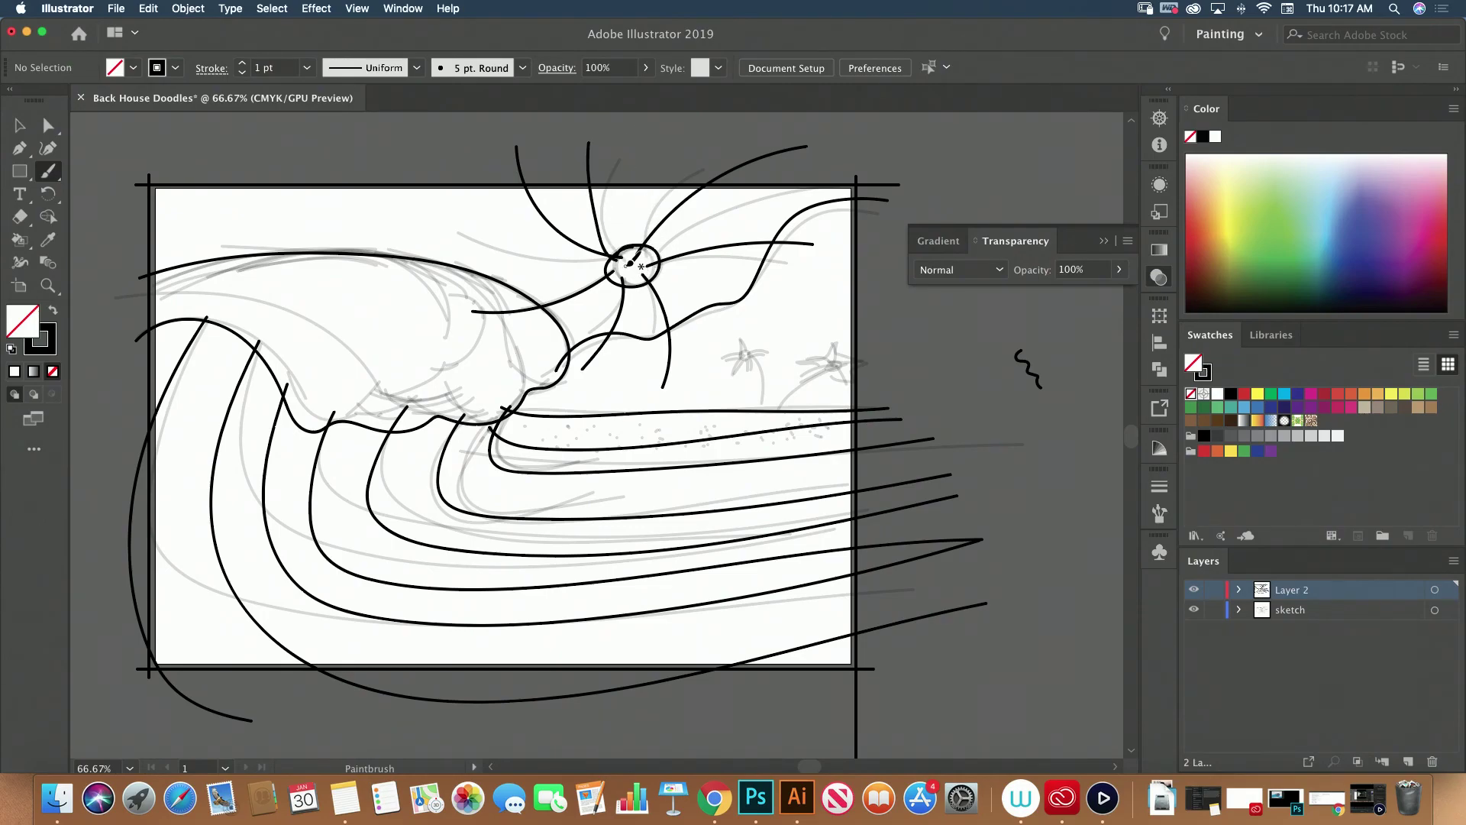
{"action": "key", "text": "super+z"}
{"action": "key", "text": "super+z"}
{"action": "left_click_drag", "start_coordinate": [466, 153], "coordinate": [611, 263]}
{"action": "mouse_move", "coordinate": [581, 147]}
{"action": "left_mouse_down"}
{"action": "mouse_move", "coordinate": [590, 233]}
{"action": "mouse_move", "coordinate": [624, 262]}
{"action": "mouse_move", "coordinate": [654, 153]}
{"action": "left_mouse_up"}
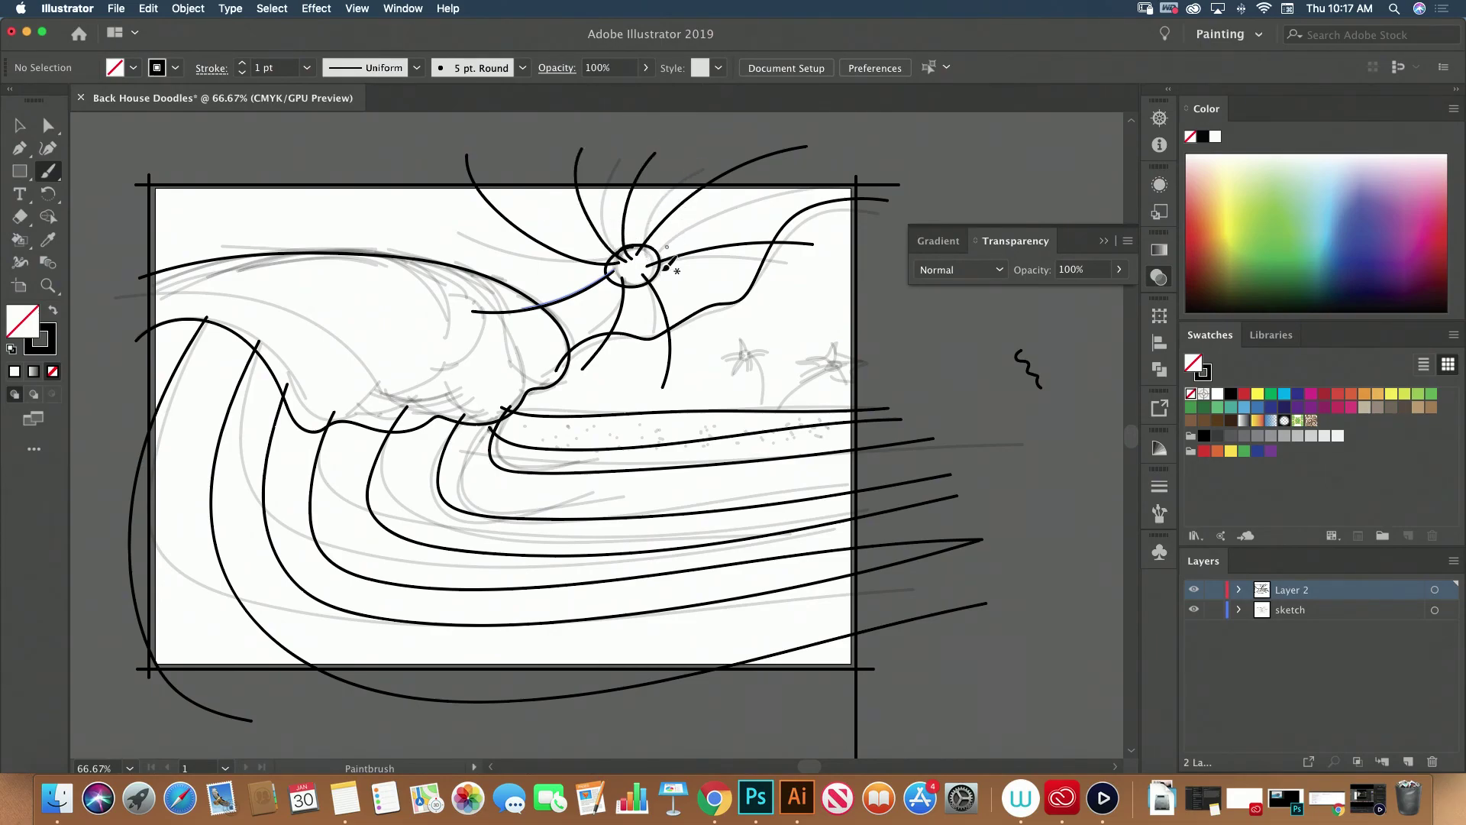
{"action": "left_click", "coordinate": [650, 213]}
{"action": "left_click", "coordinate": [679, 280]}
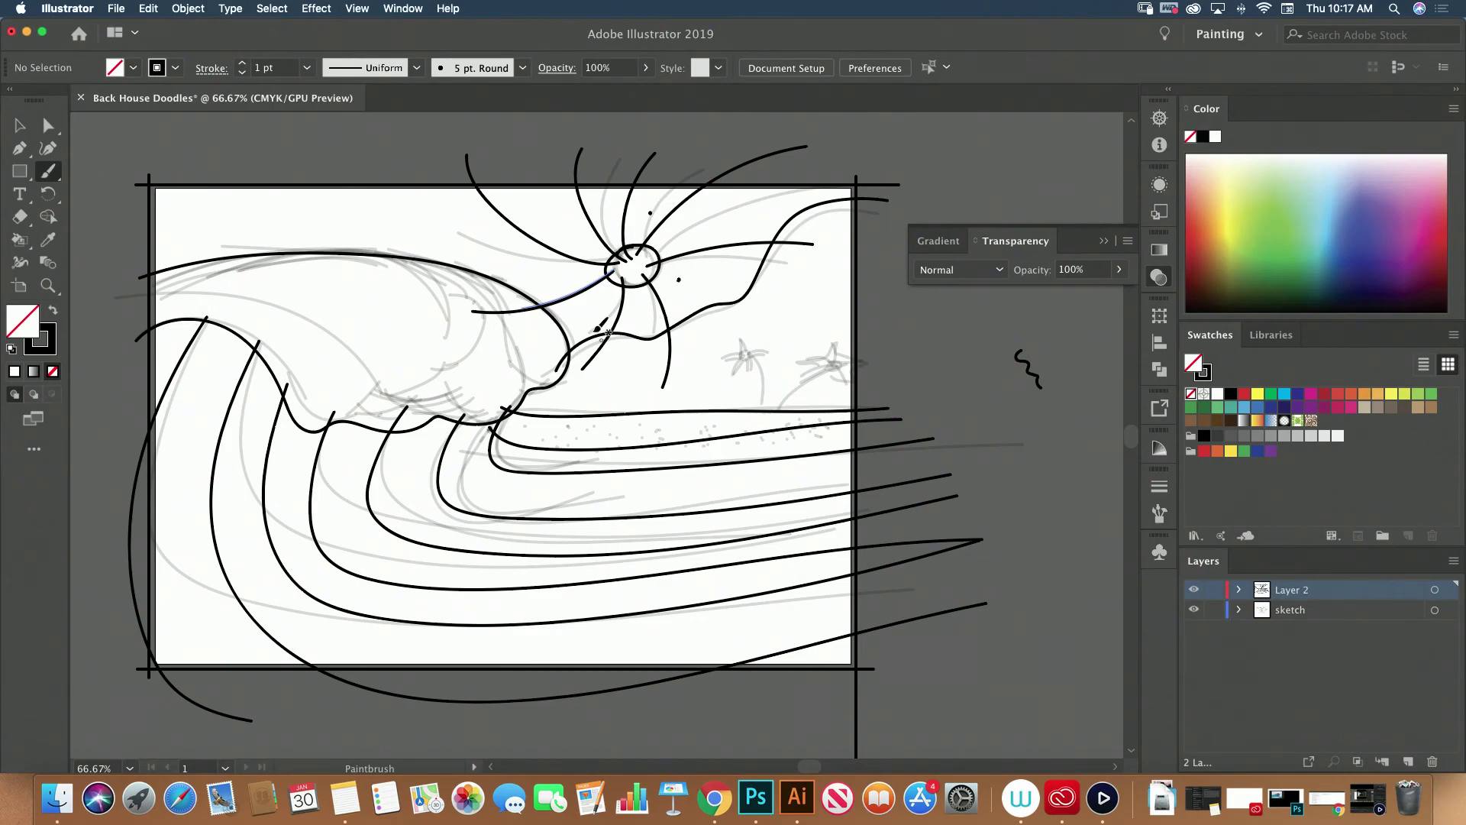
{"action": "left_click", "coordinate": [571, 234]}
Hide the sketch layer, select all the line art and expand its brush appearance into shapes
{"action": "left_click", "coordinate": [1194, 610]}
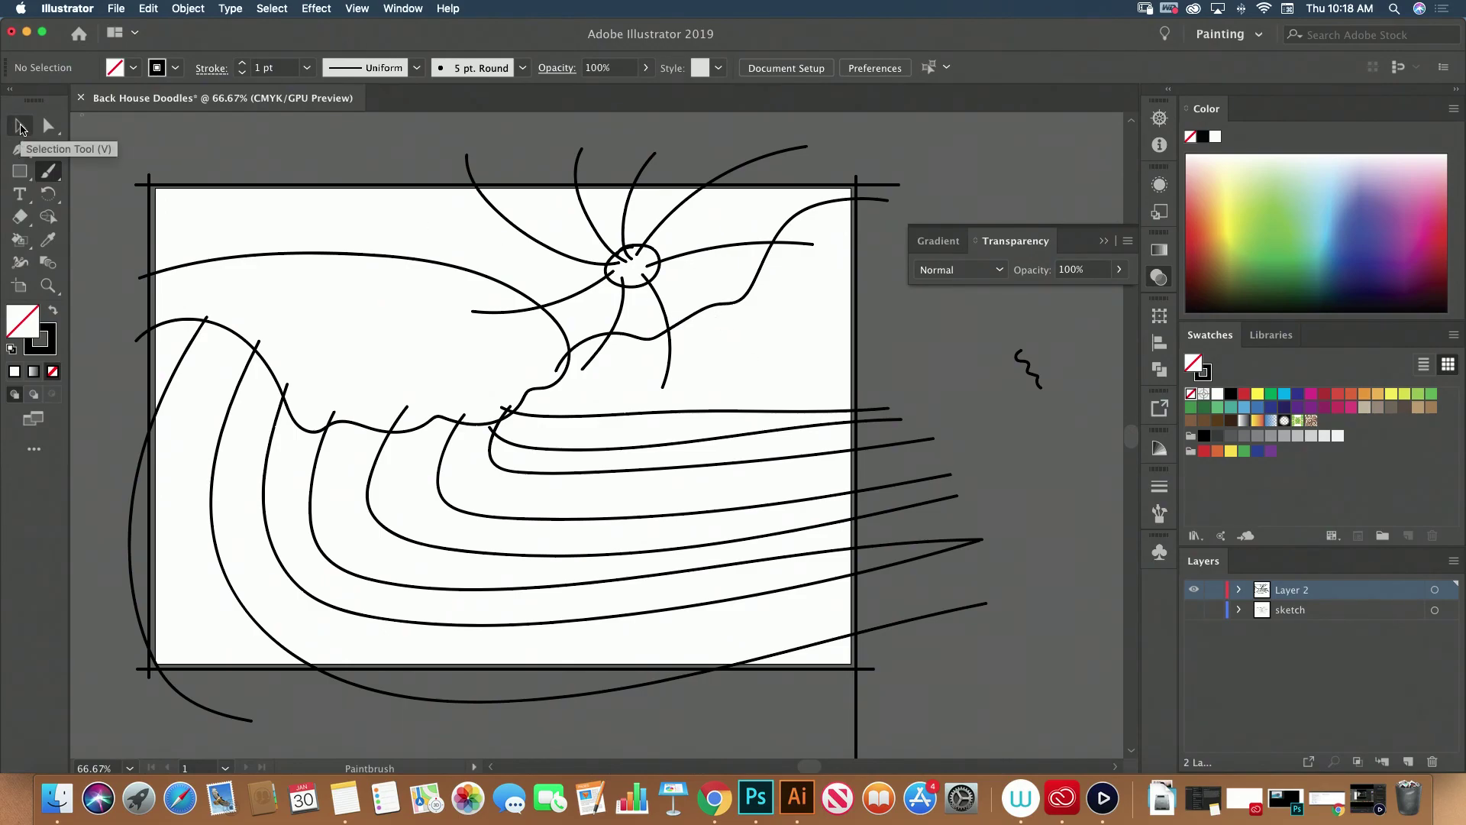
{"action": "key", "text": "super+minus"}
{"action": "left_click", "coordinate": [21, 127]}
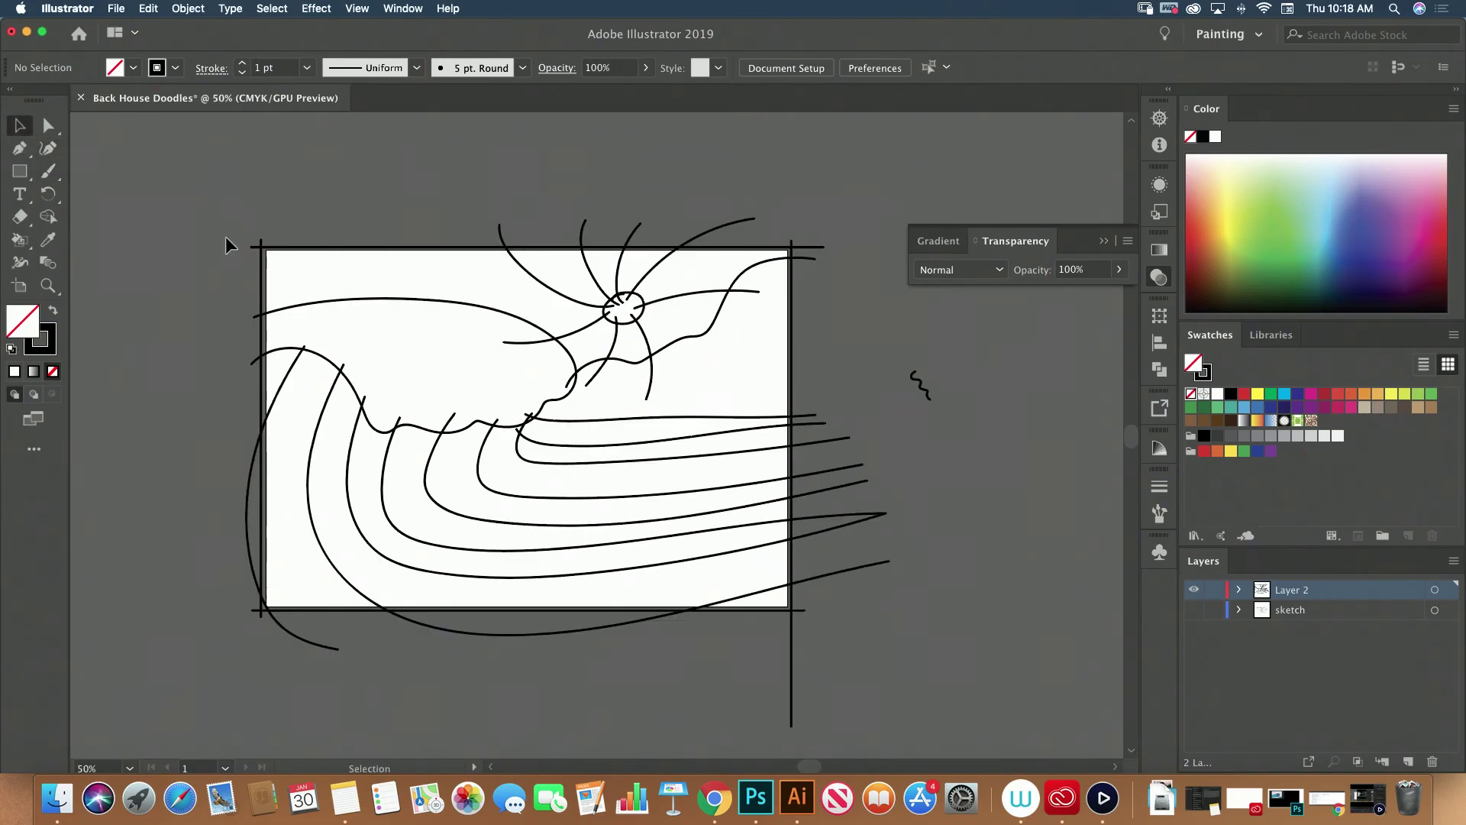
{"action": "left_click", "coordinate": [1451, 590]}
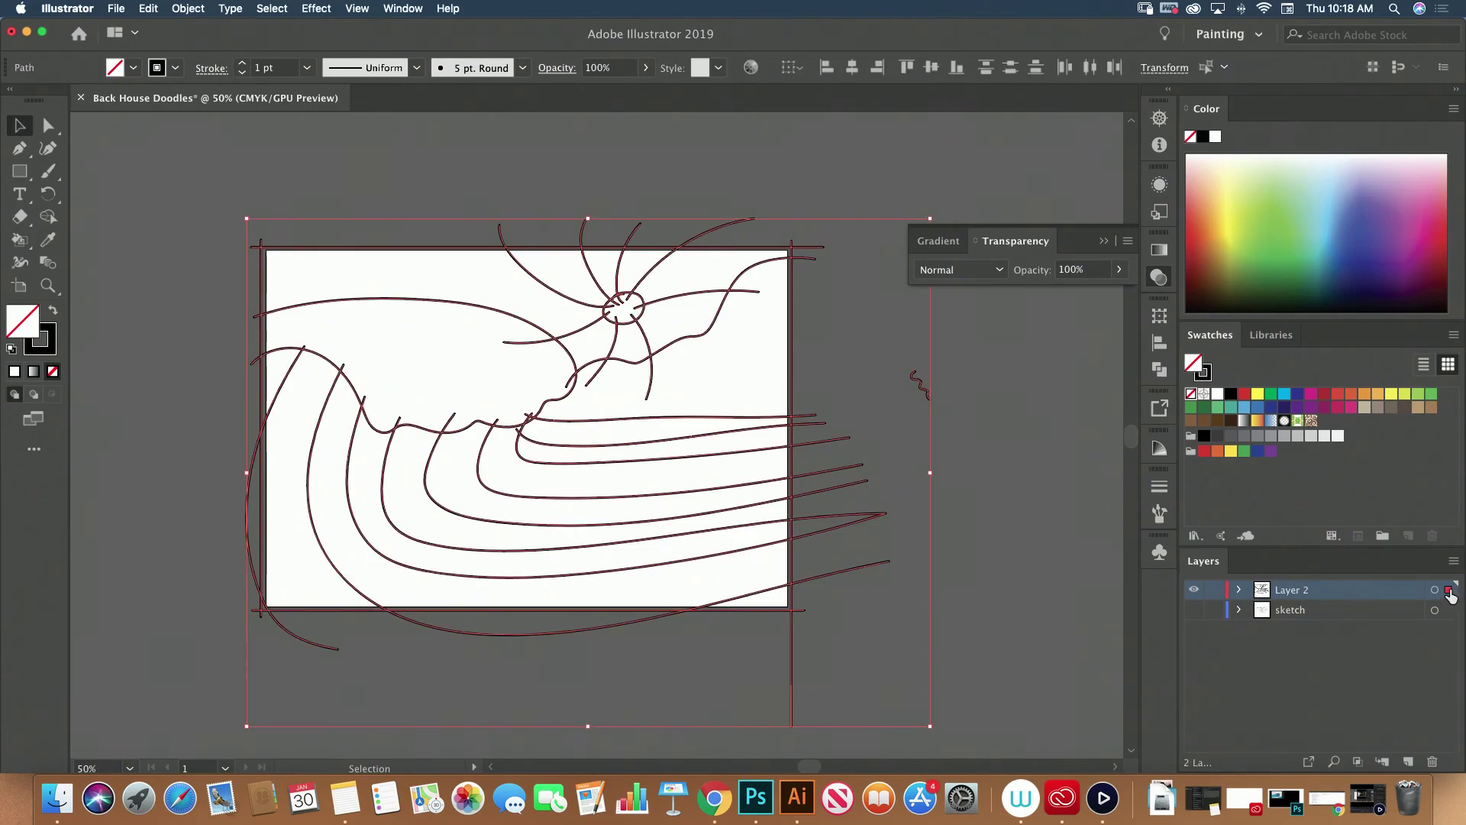
{"action": "left_click", "coordinate": [187, 8]}
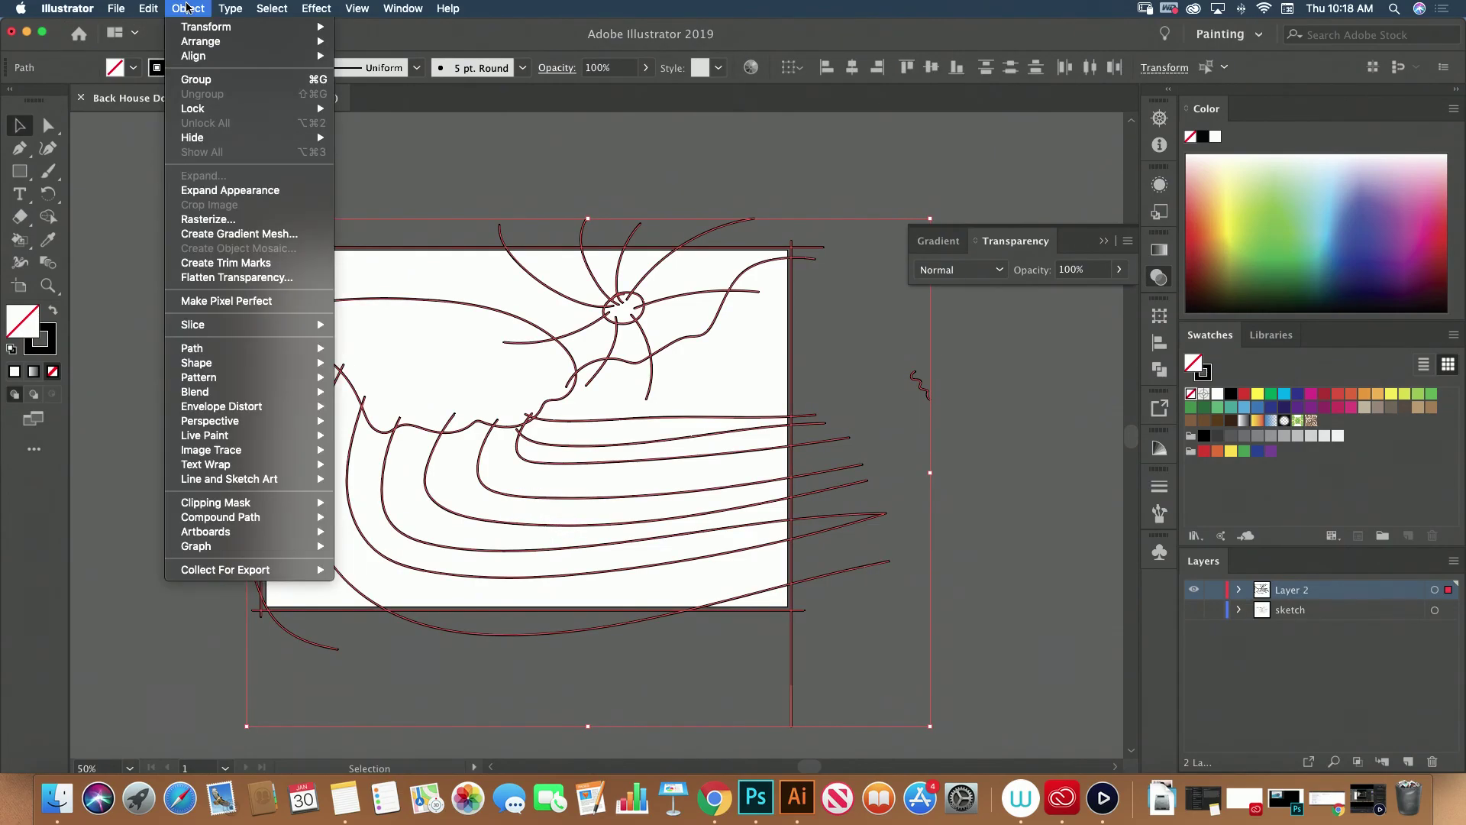
{"action": "left_click", "coordinate": [246, 191]}
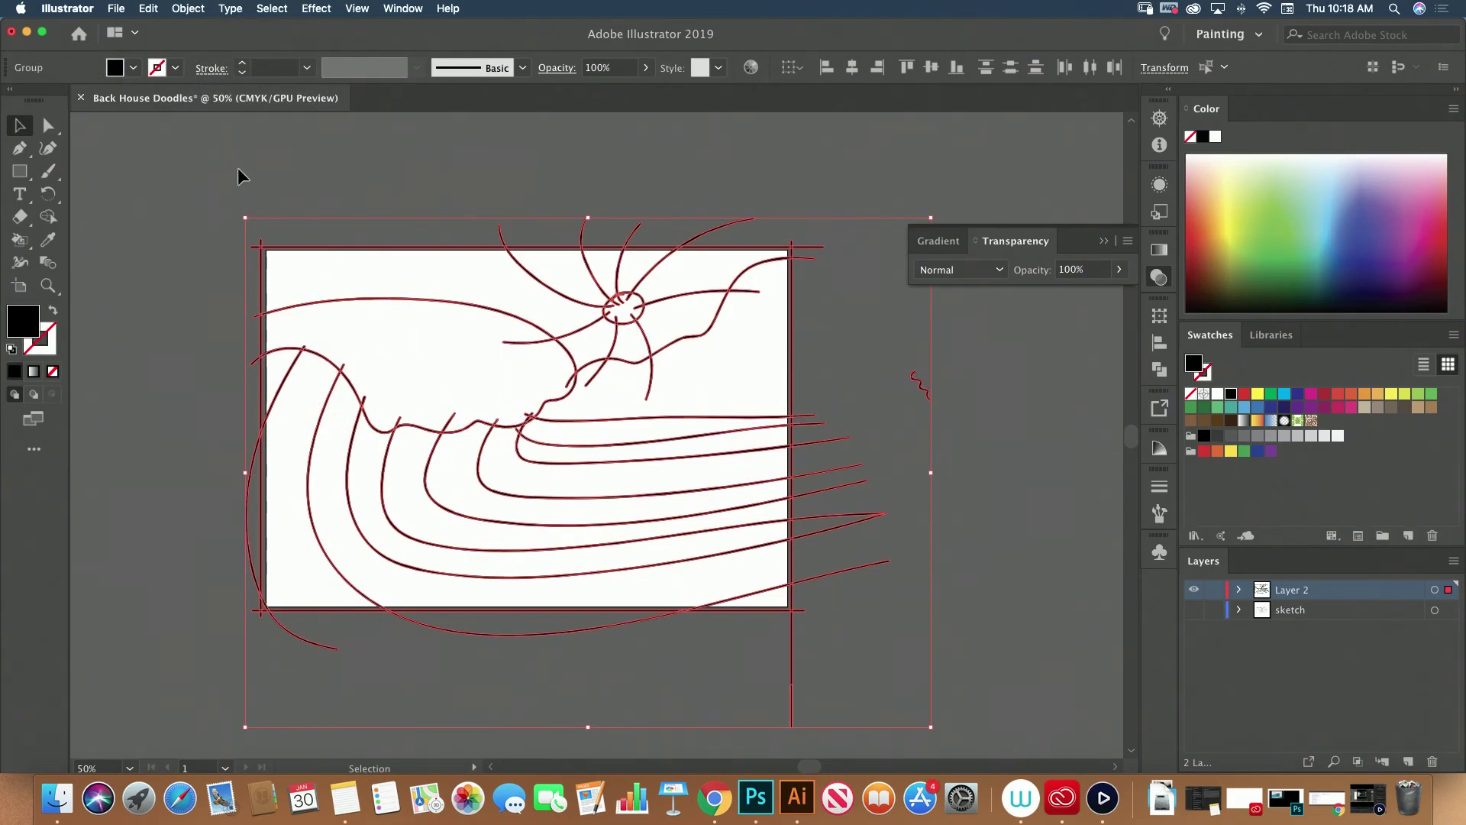
Make the line art a Live Paint group, expand it, then make it Live Paint again
{"action": "left_click", "coordinate": [196, 8]}
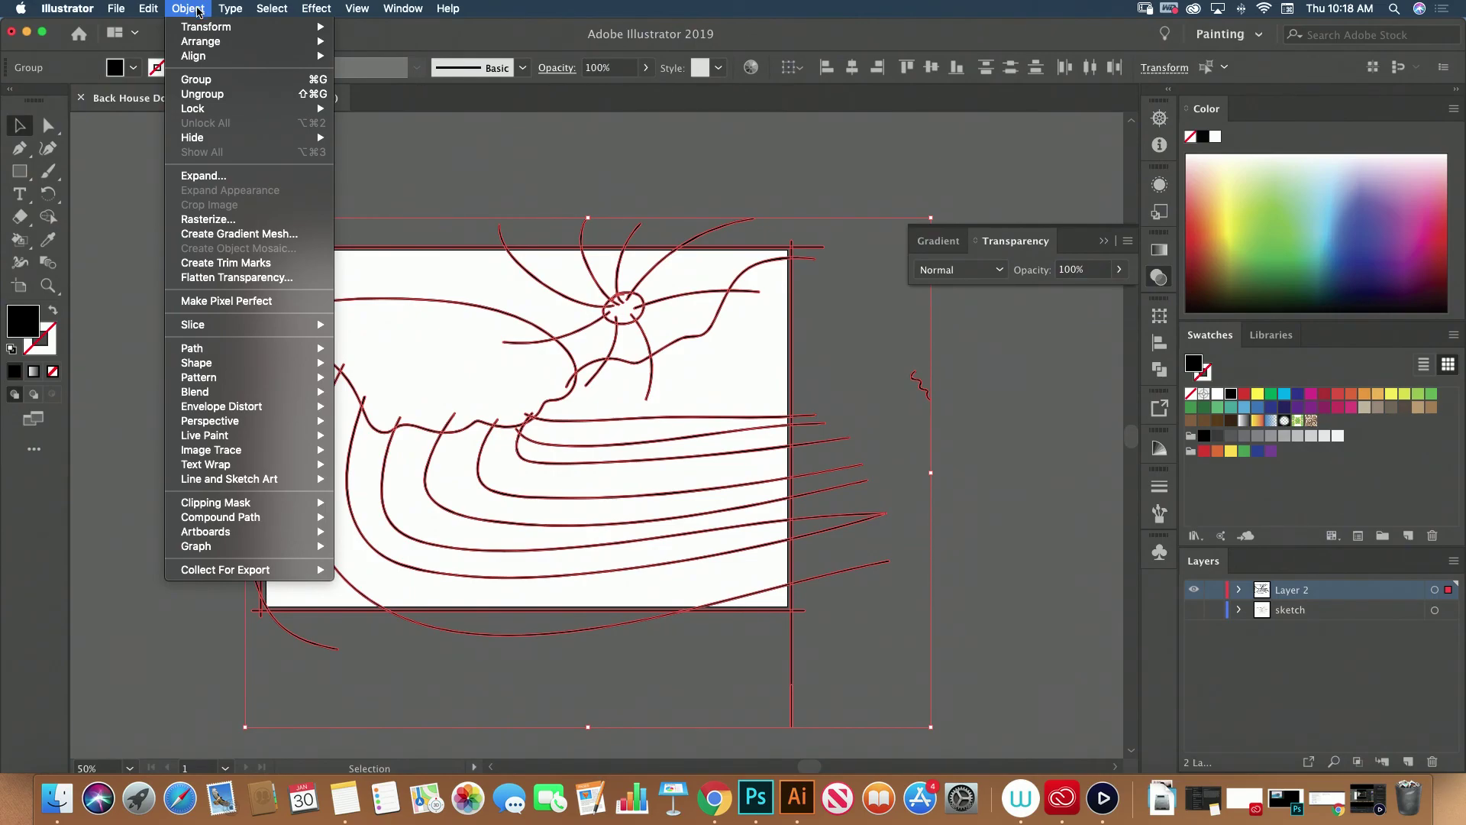
{"action": "mouse_move", "coordinate": [305, 435]}
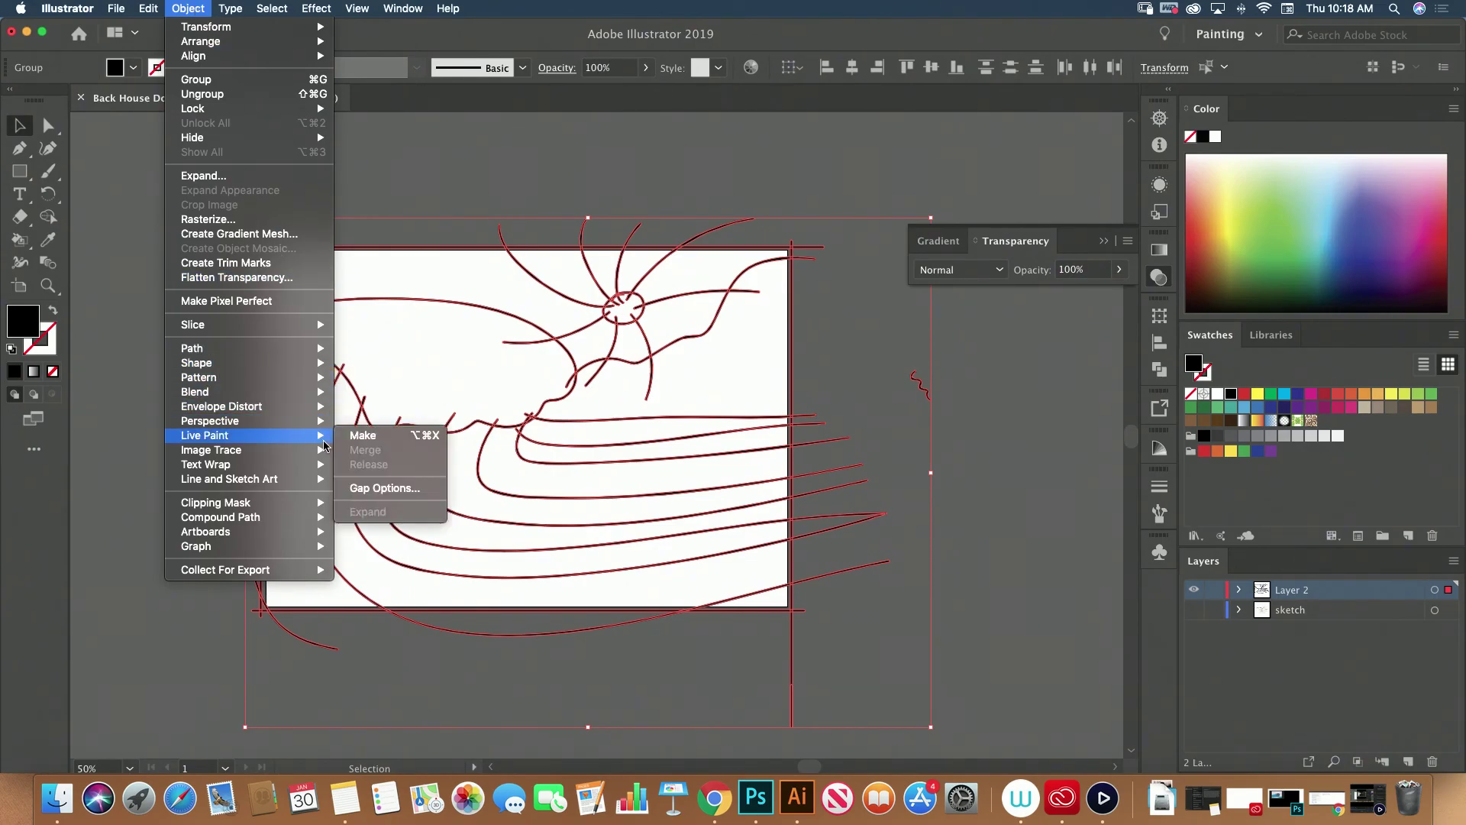
{"action": "left_click", "coordinate": [407, 437]}
{"action": "left_click", "coordinate": [186, 11]}
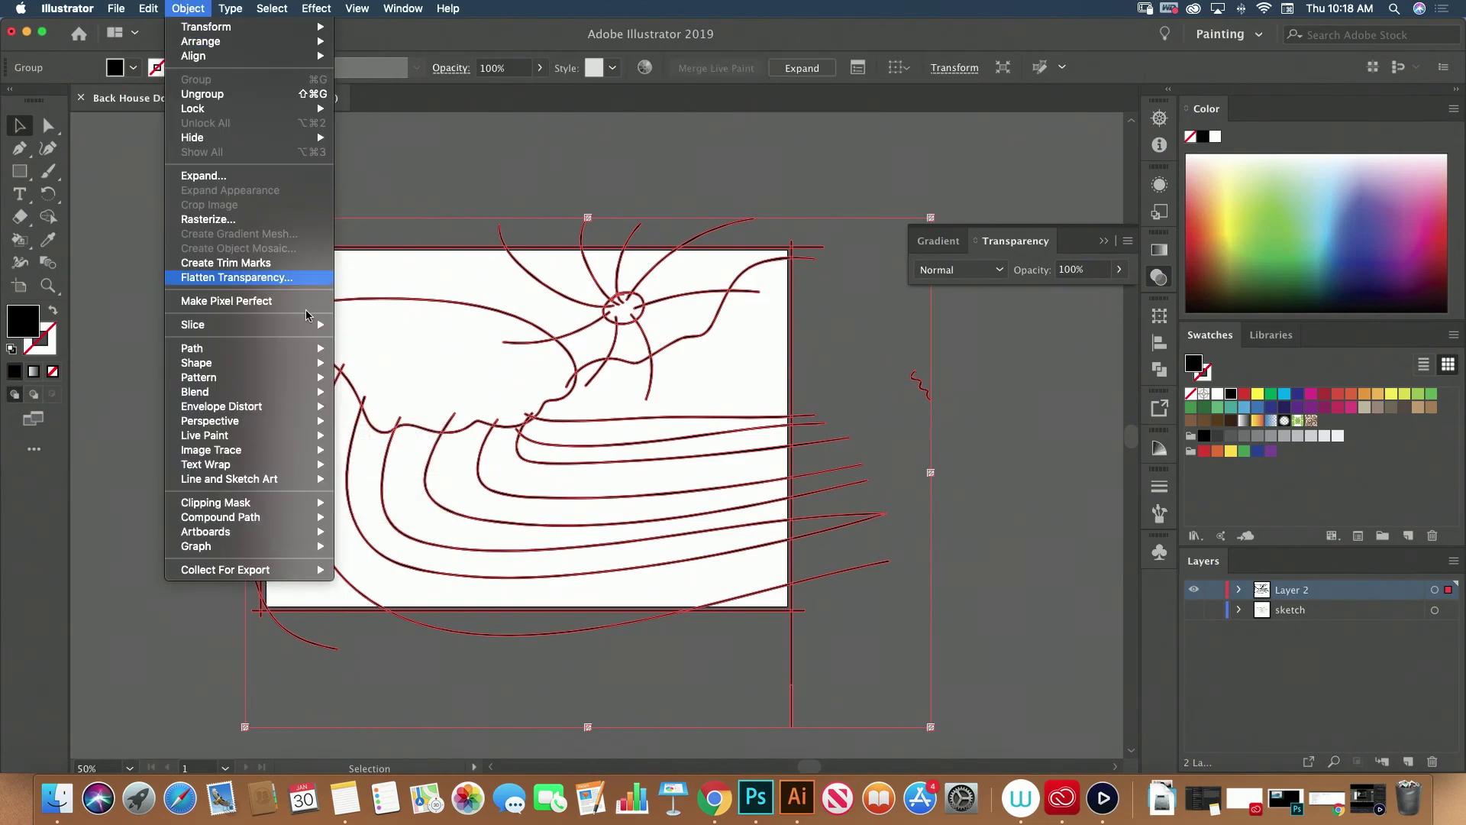
{"action": "mouse_move", "coordinate": [325, 436]}
{"action": "left_click", "coordinate": [359, 511]}
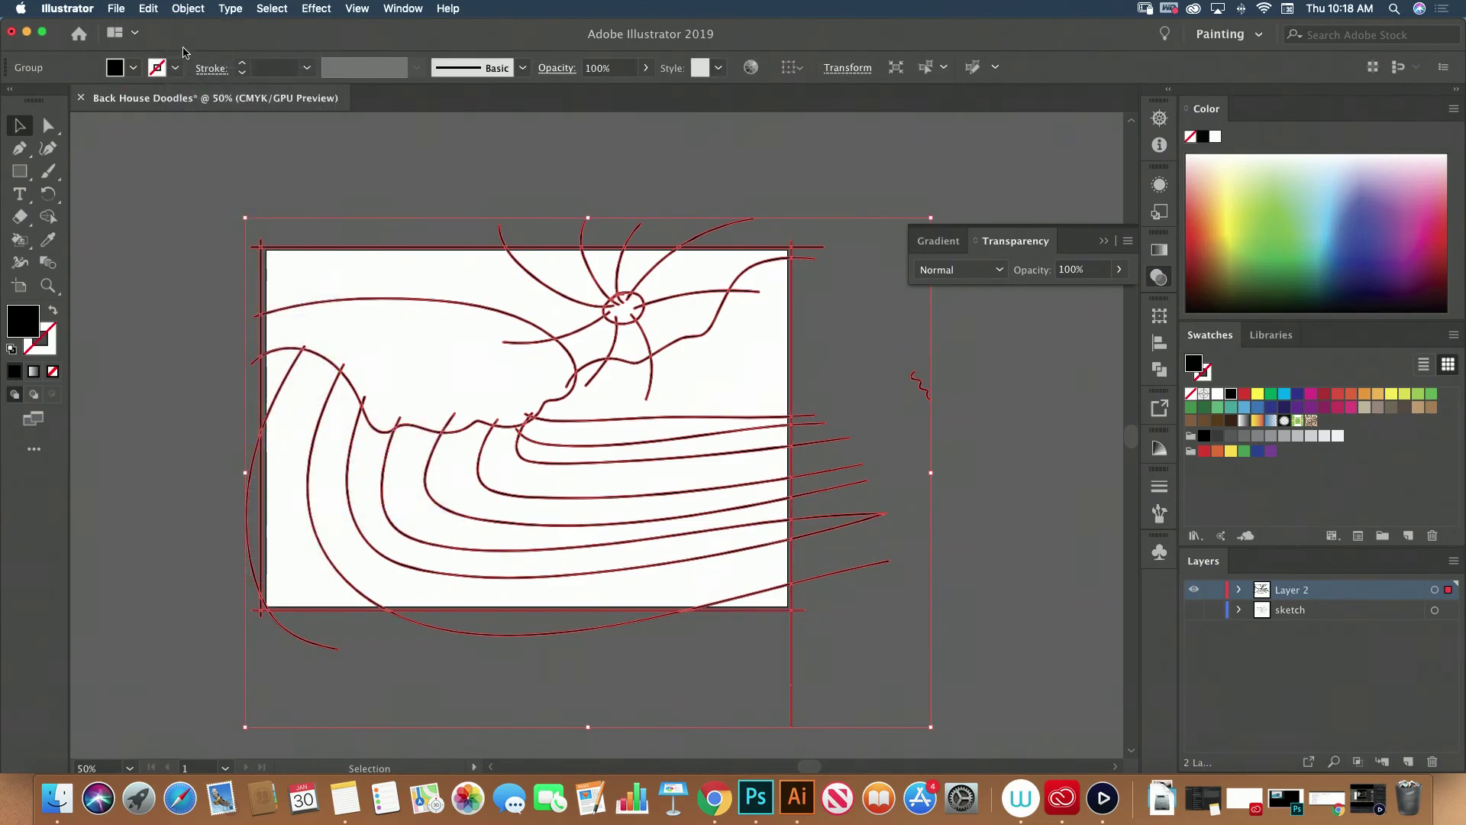
{"action": "left_click", "coordinate": [189, 14]}
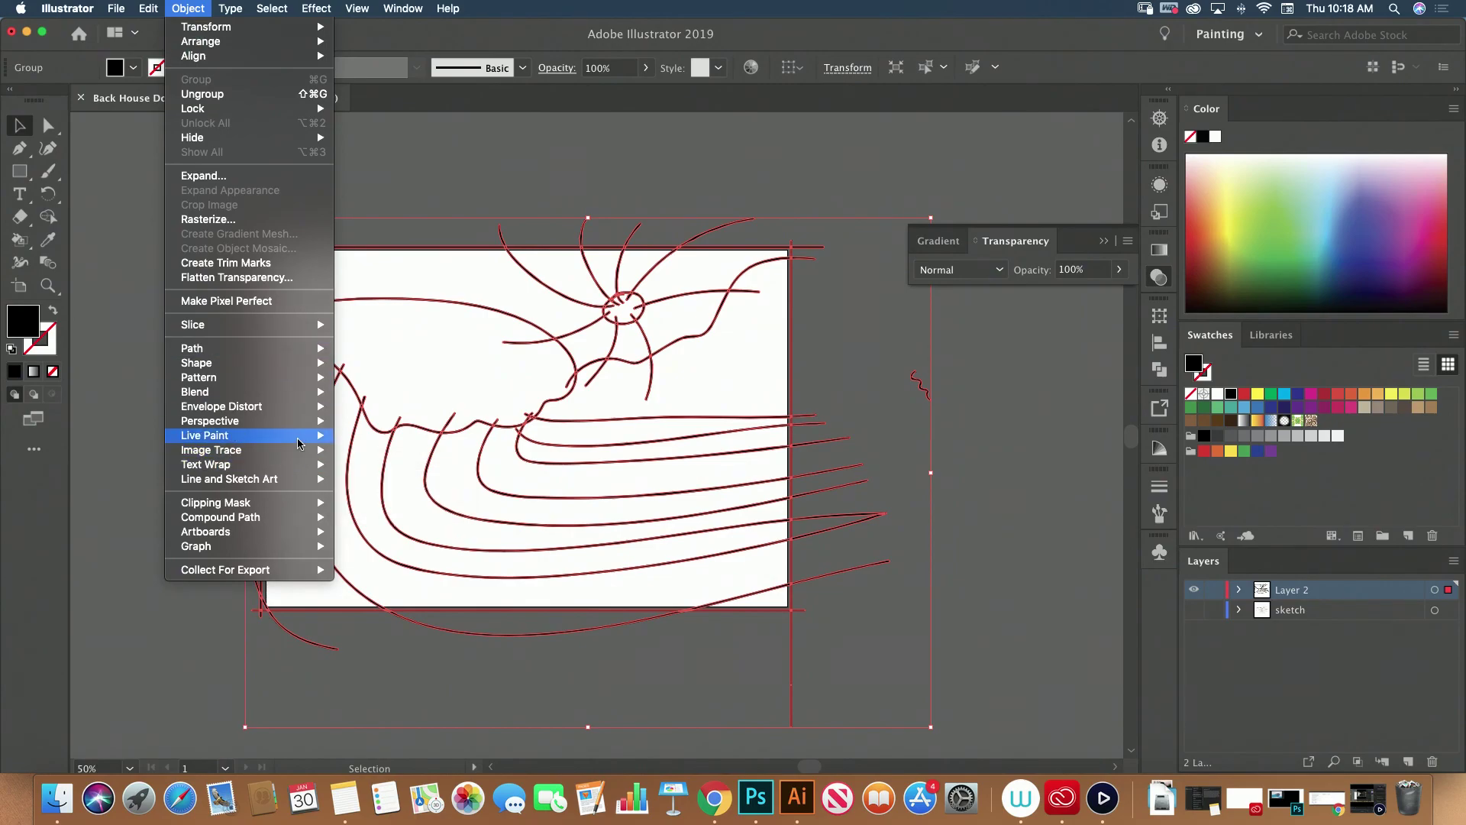
{"action": "mouse_move", "coordinate": [298, 443]}
{"action": "left_click", "coordinate": [363, 436]}
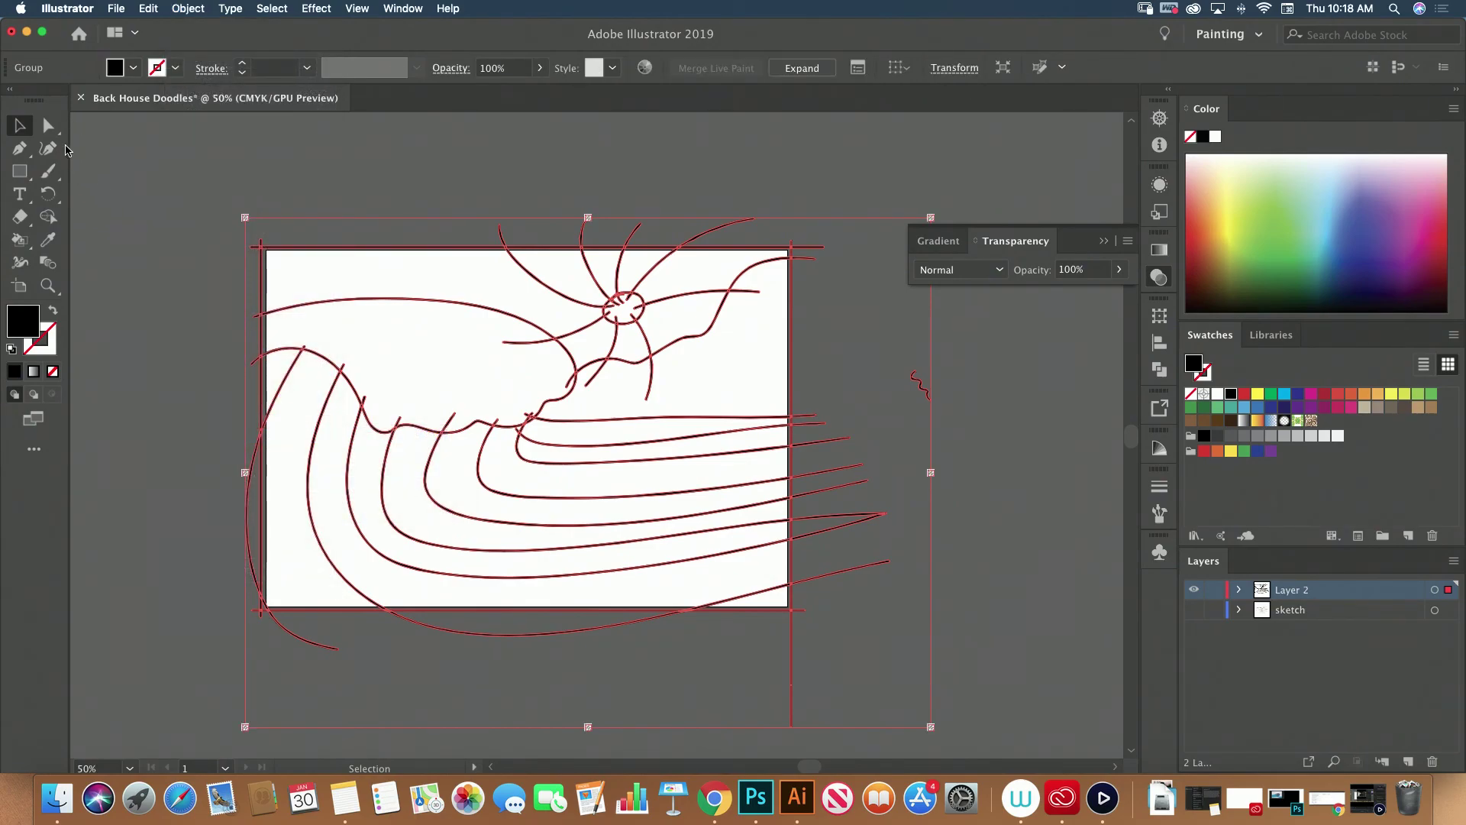
With Direct Selection, delete the stroke ends sticking out above the artboard
{"action": "key", "text": "a"}
{"action": "left_click", "coordinate": [155, 237]}
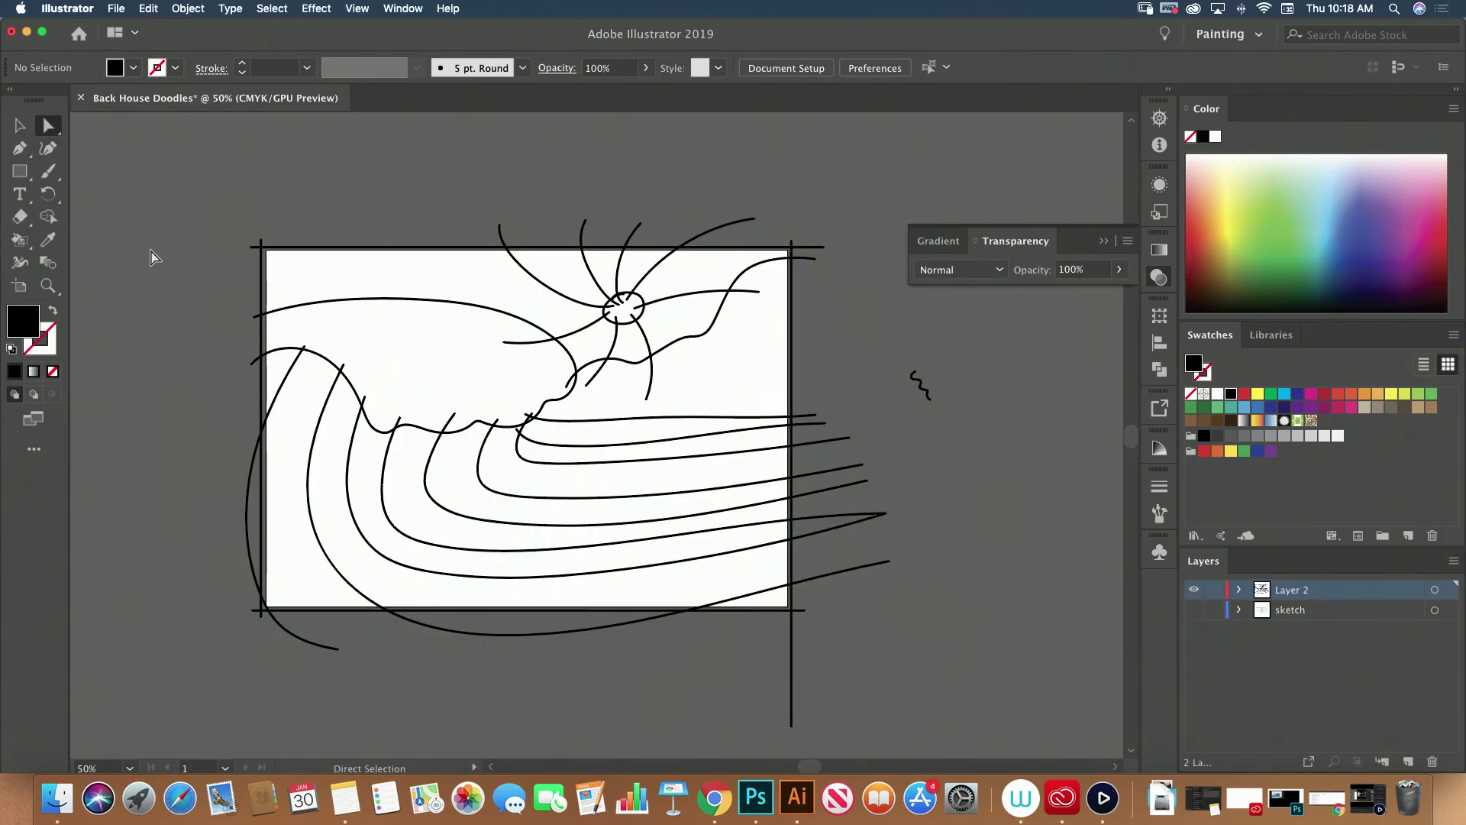
{"action": "scroll", "coordinate": [149, 249], "scroll_direction": "up", "scroll_amount": 1}
{"action": "scroll", "coordinate": [155, 276], "scroll_direction": "left", "scroll_amount": 3}
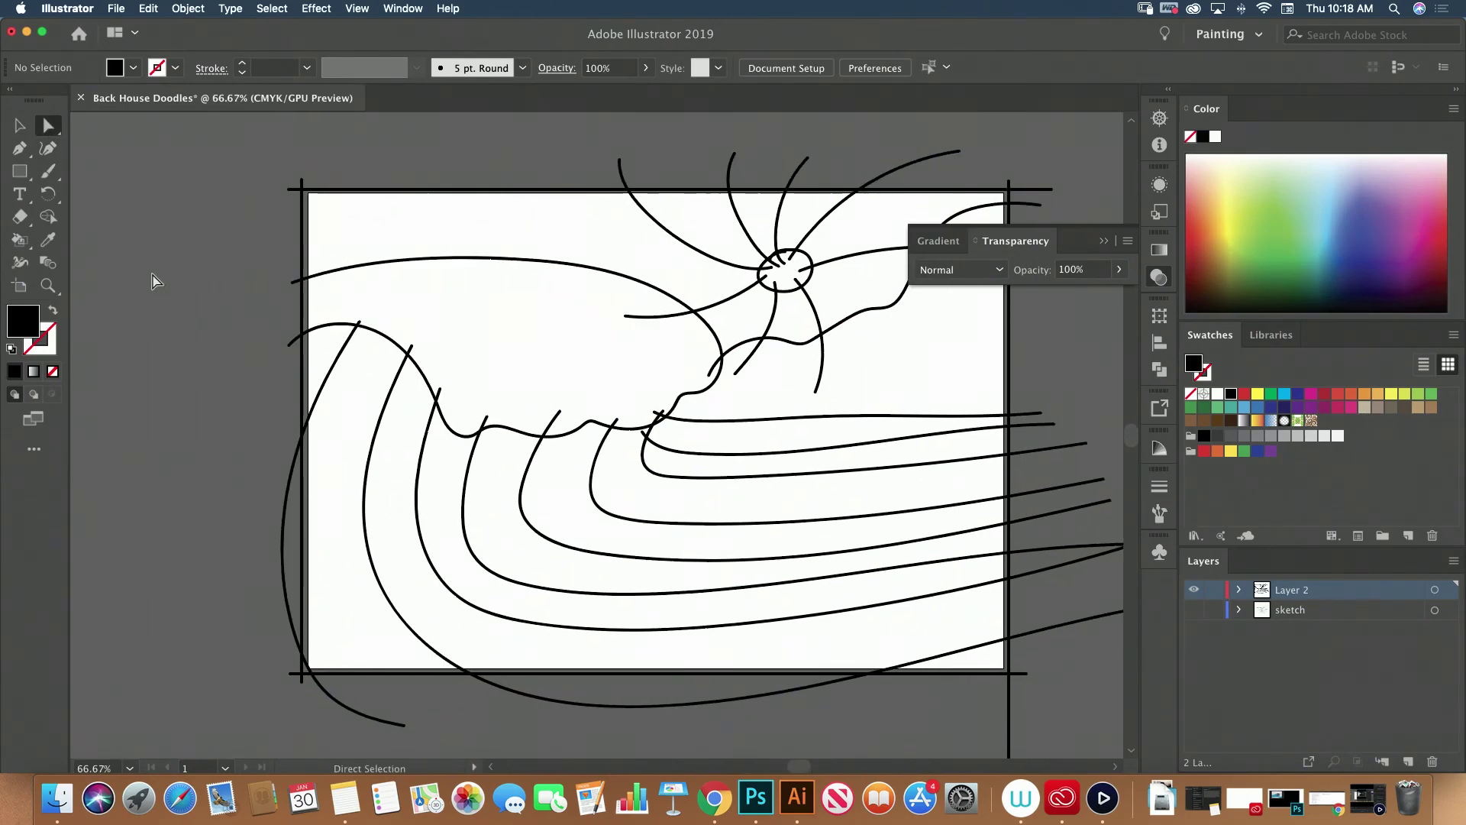
{"action": "left_click_drag", "start_coordinate": [246, 169], "coordinate": [296, 712]}
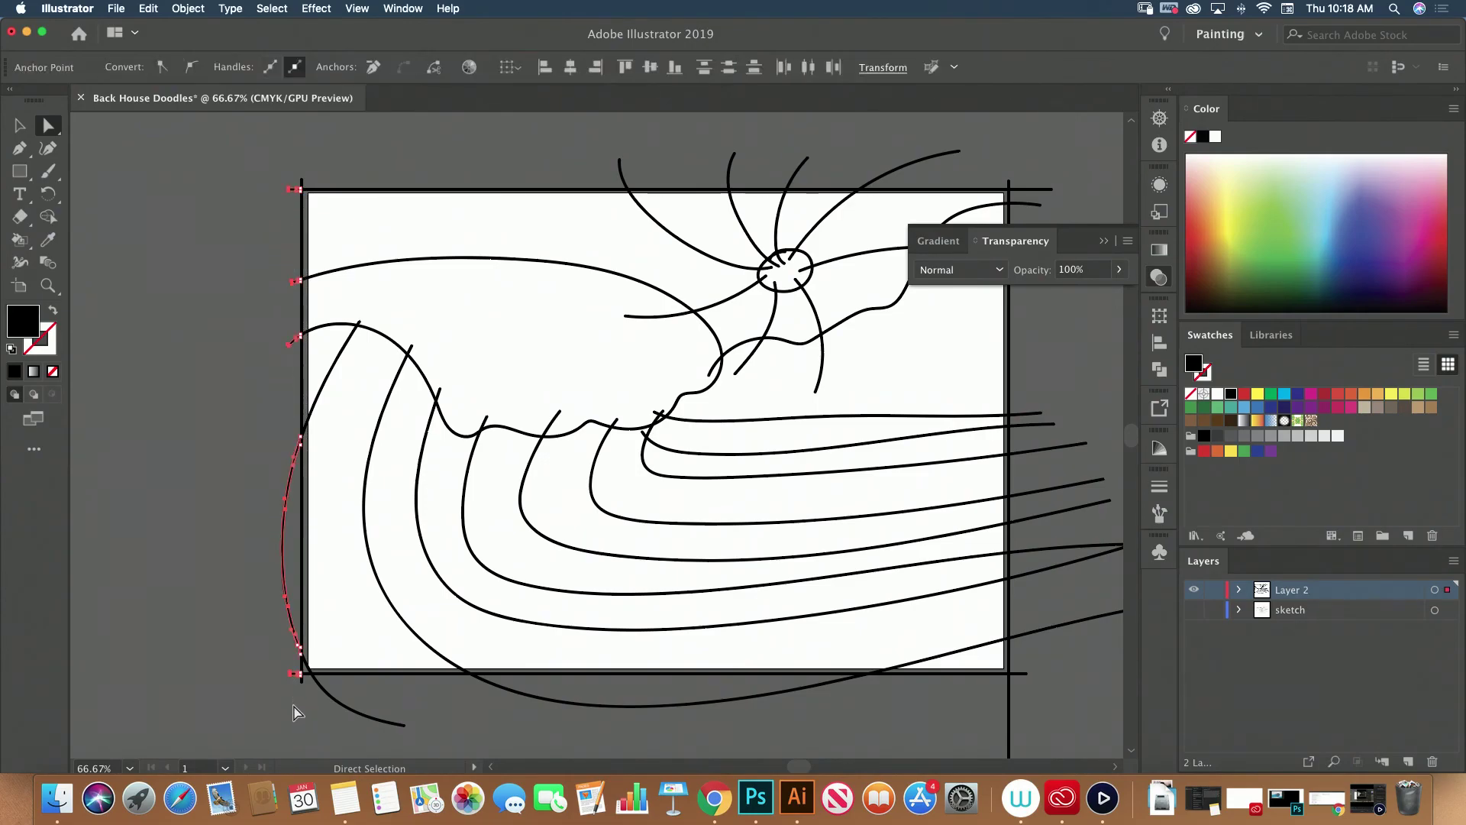
{"action": "left_click", "coordinate": [296, 712]}
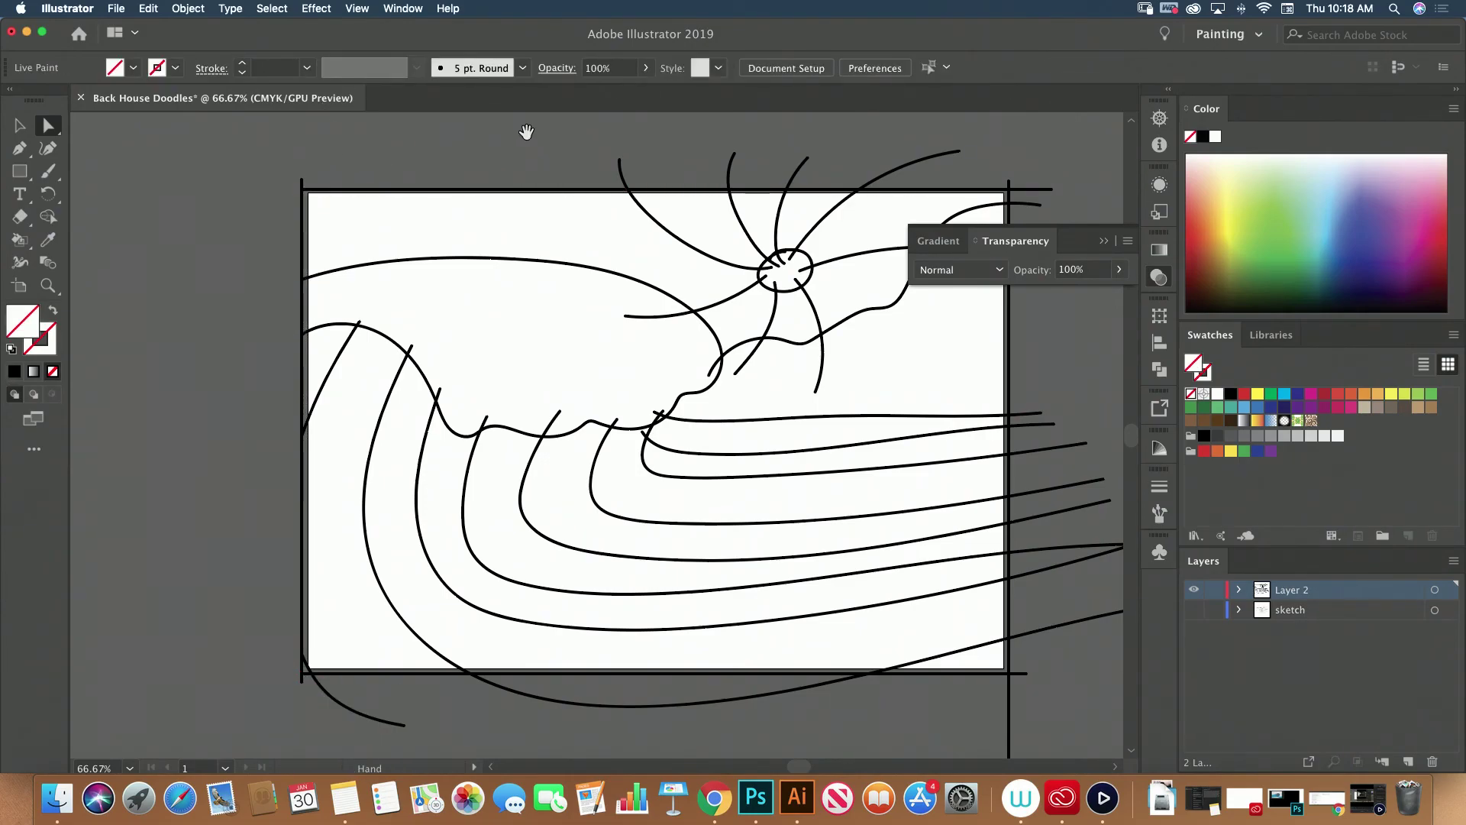
{"action": "left_click_drag", "start_coordinate": [527, 132], "coordinate": [411, 183]}
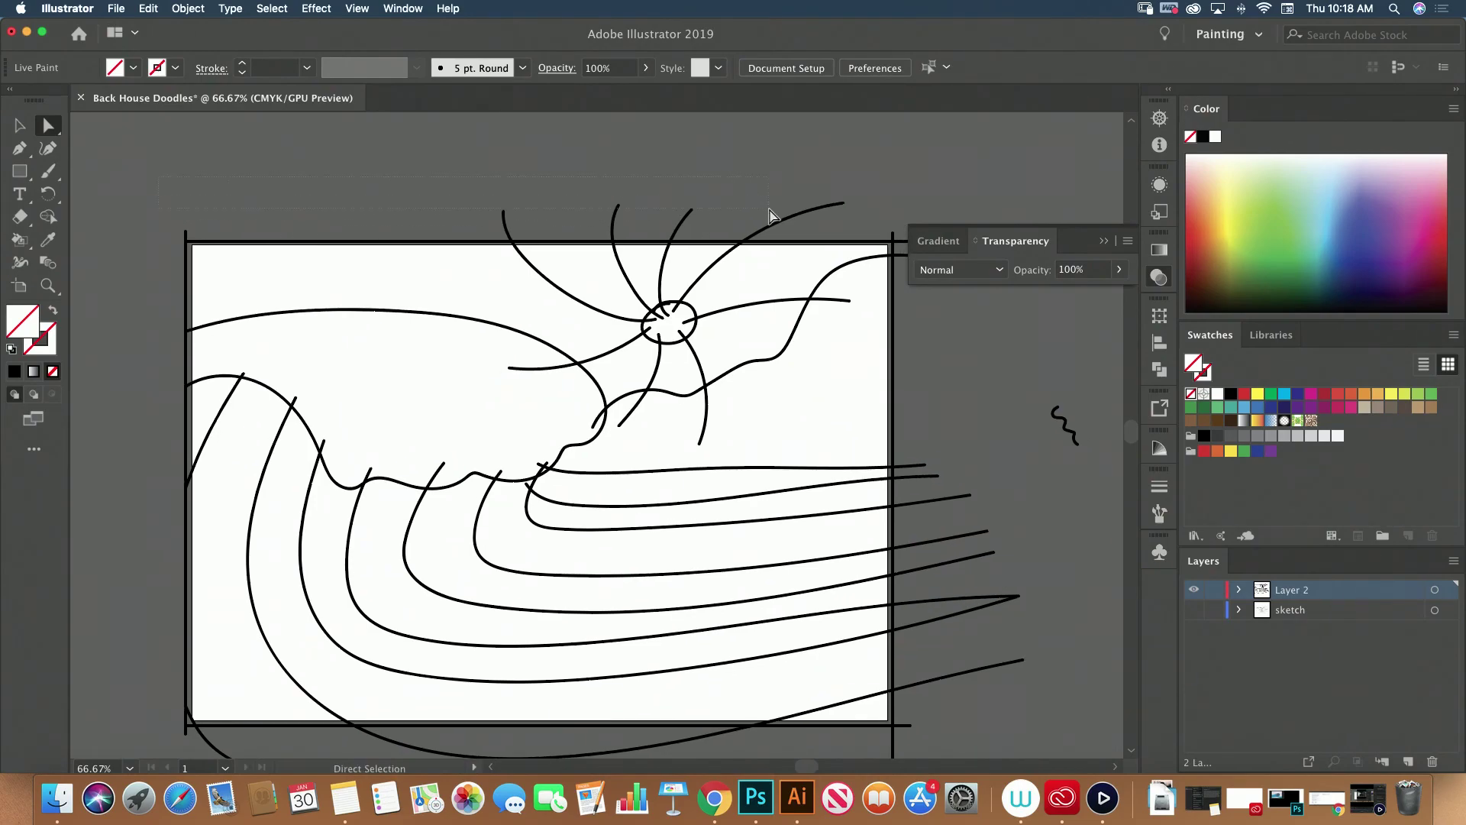
{"action": "left_click_drag", "start_coordinate": [901, 241], "coordinate": [895, 239]}
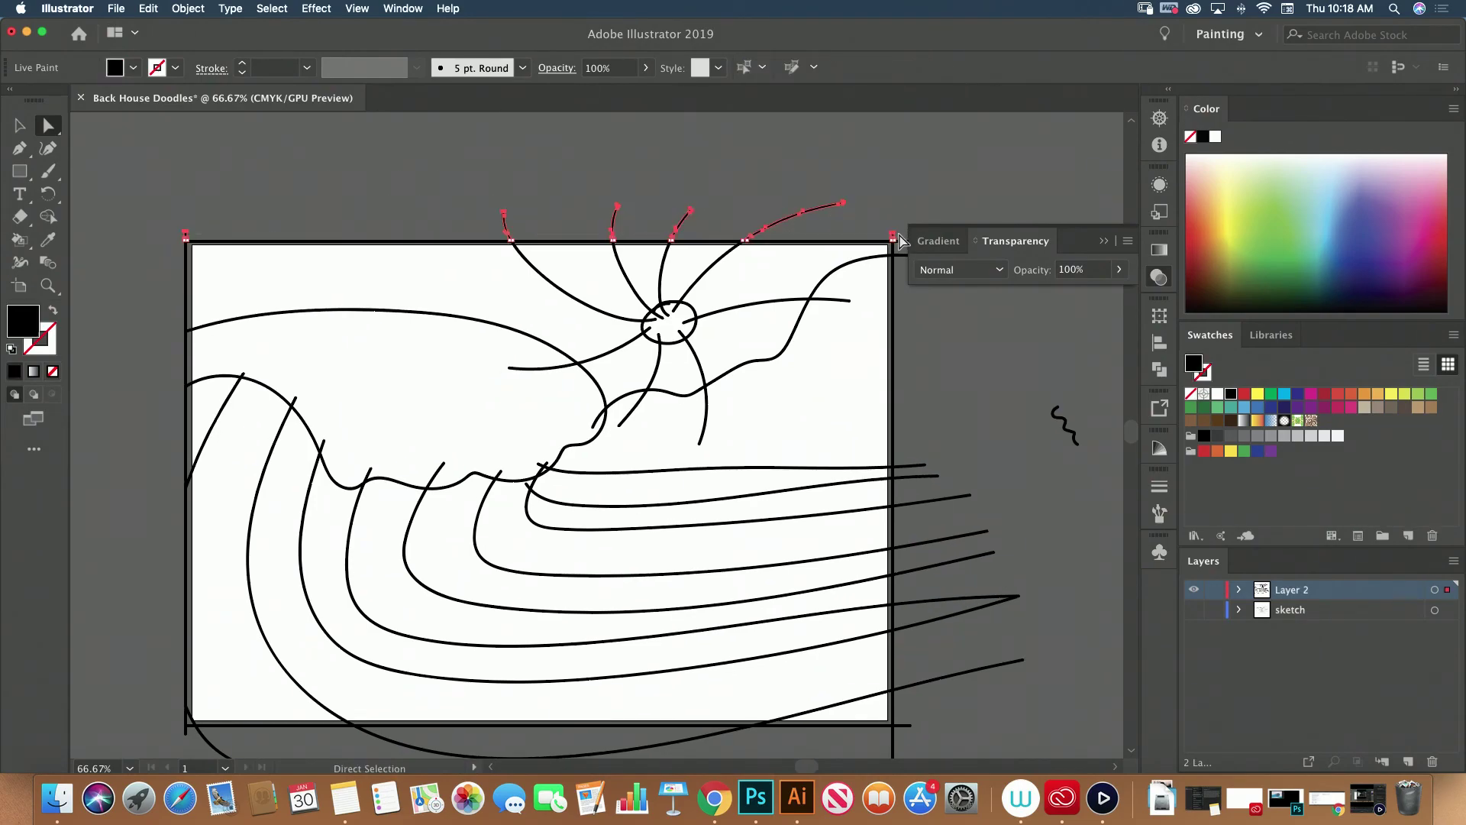
{"action": "key", "text": "Delete"}
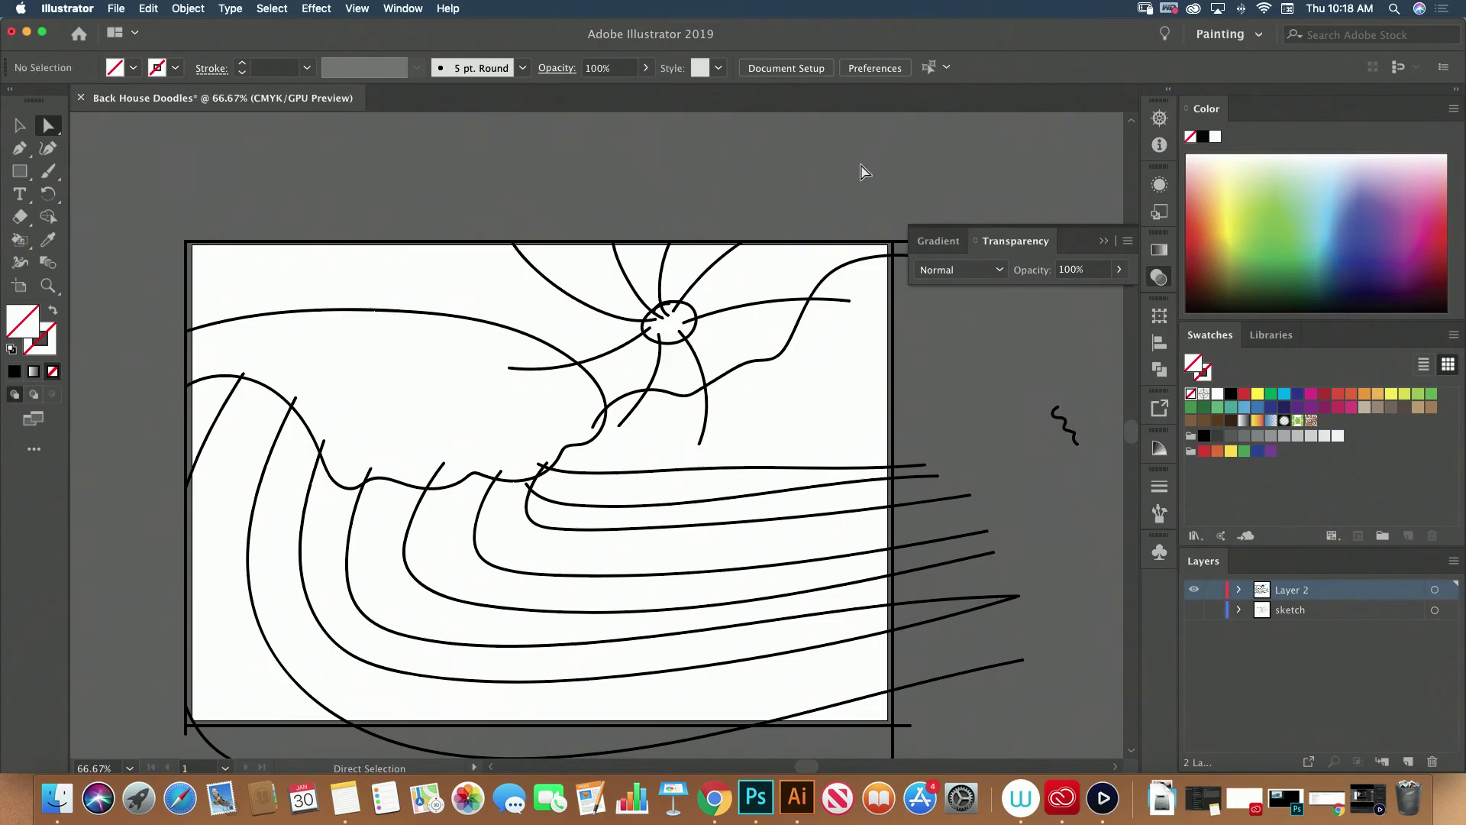
Delete the stroke ends past the right edge and the paths hanging below the artboard
{"action": "left_click_drag", "start_coordinate": [864, 170], "coordinate": [633, 248]}
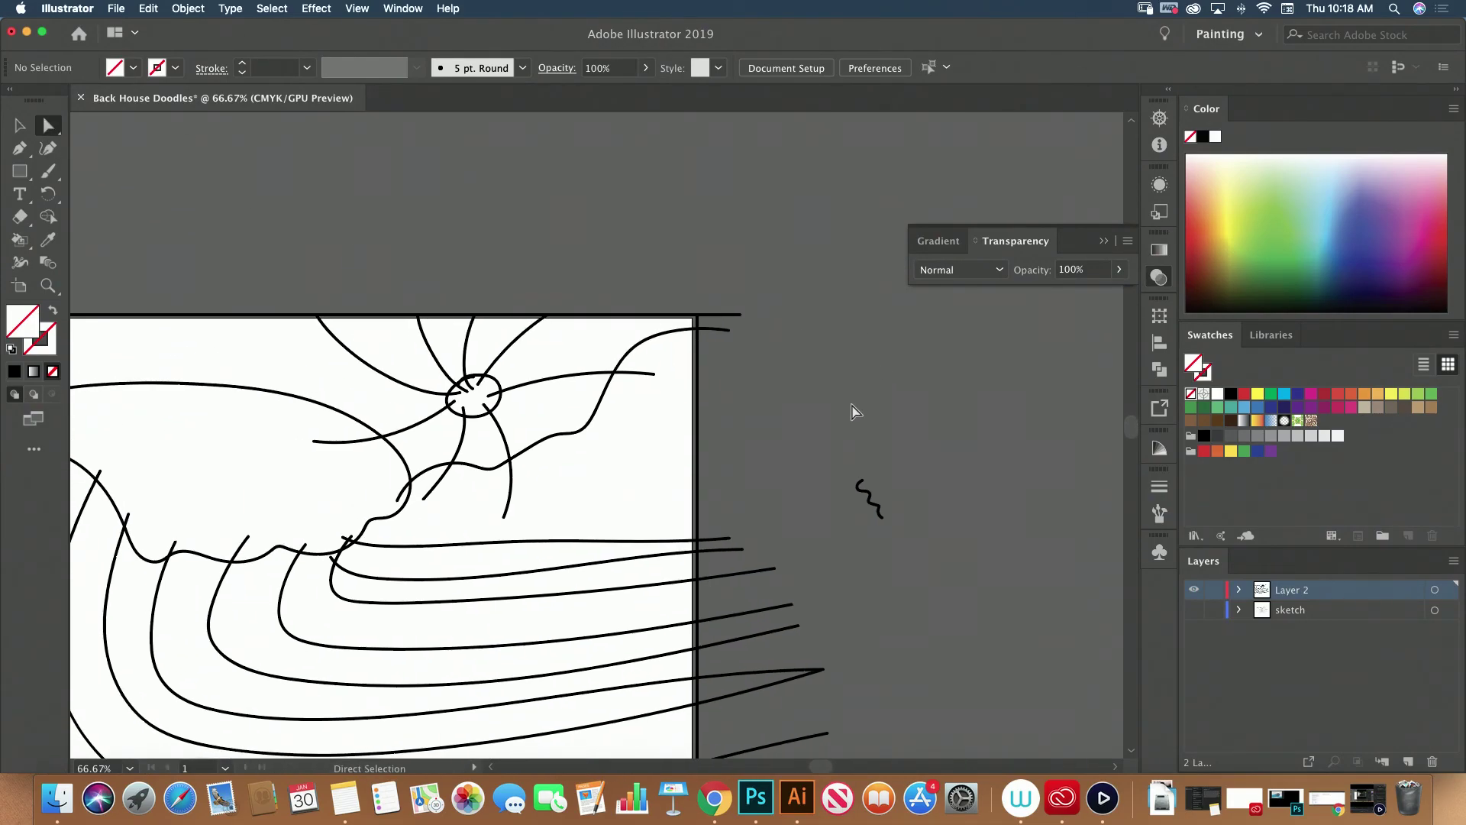
{"action": "scroll", "coordinate": [853, 412], "scroll_direction": "down", "scroll_amount": 5}
{"action": "scroll", "coordinate": [853, 412], "scroll_direction": "right", "scroll_amount": 3}
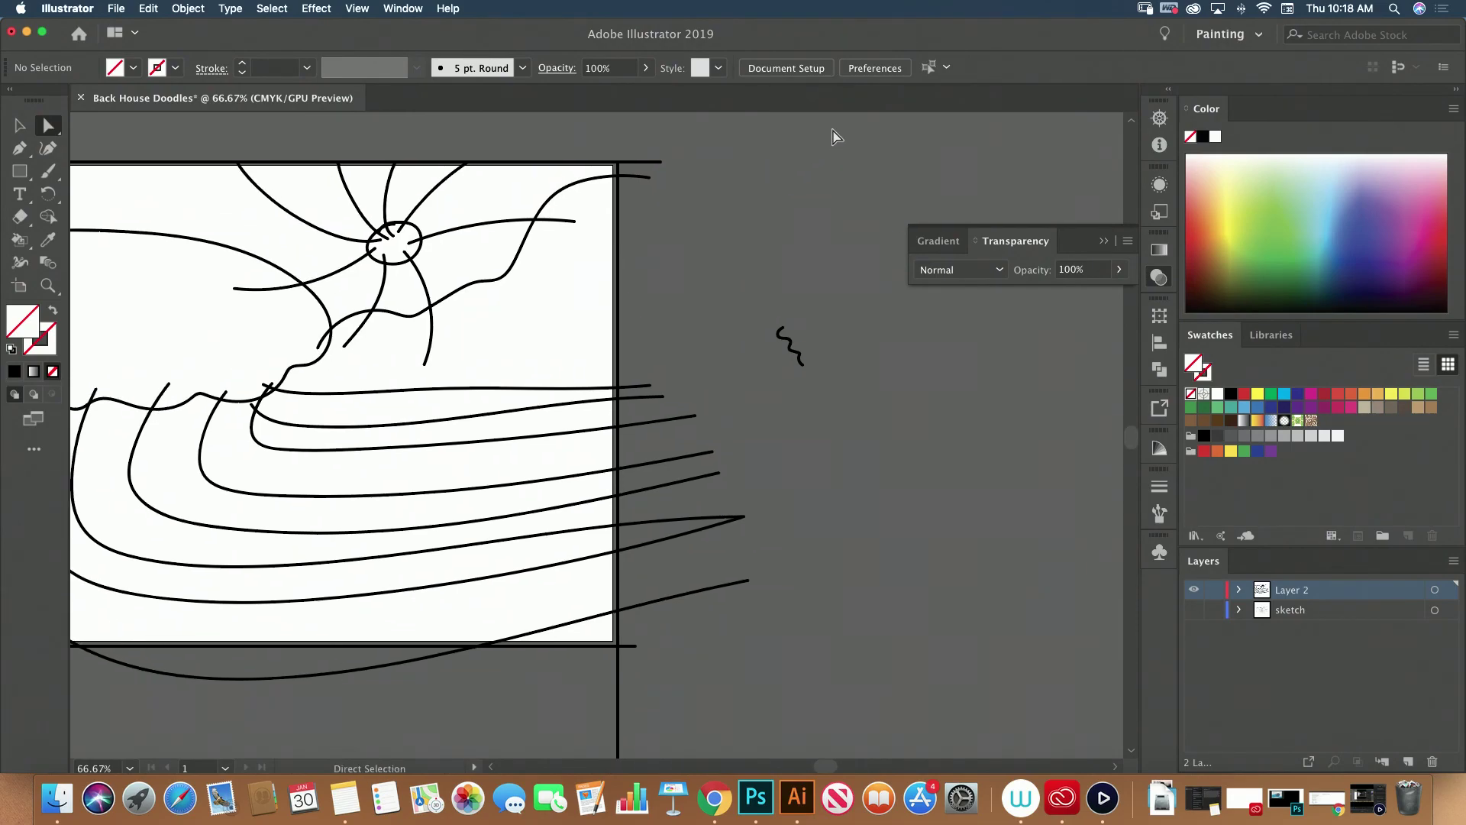
{"action": "left_click_drag", "start_coordinate": [833, 130], "coordinate": [652, 457]}
{"action": "left_click_drag", "start_coordinate": [624, 676], "coordinate": [627, 677]}
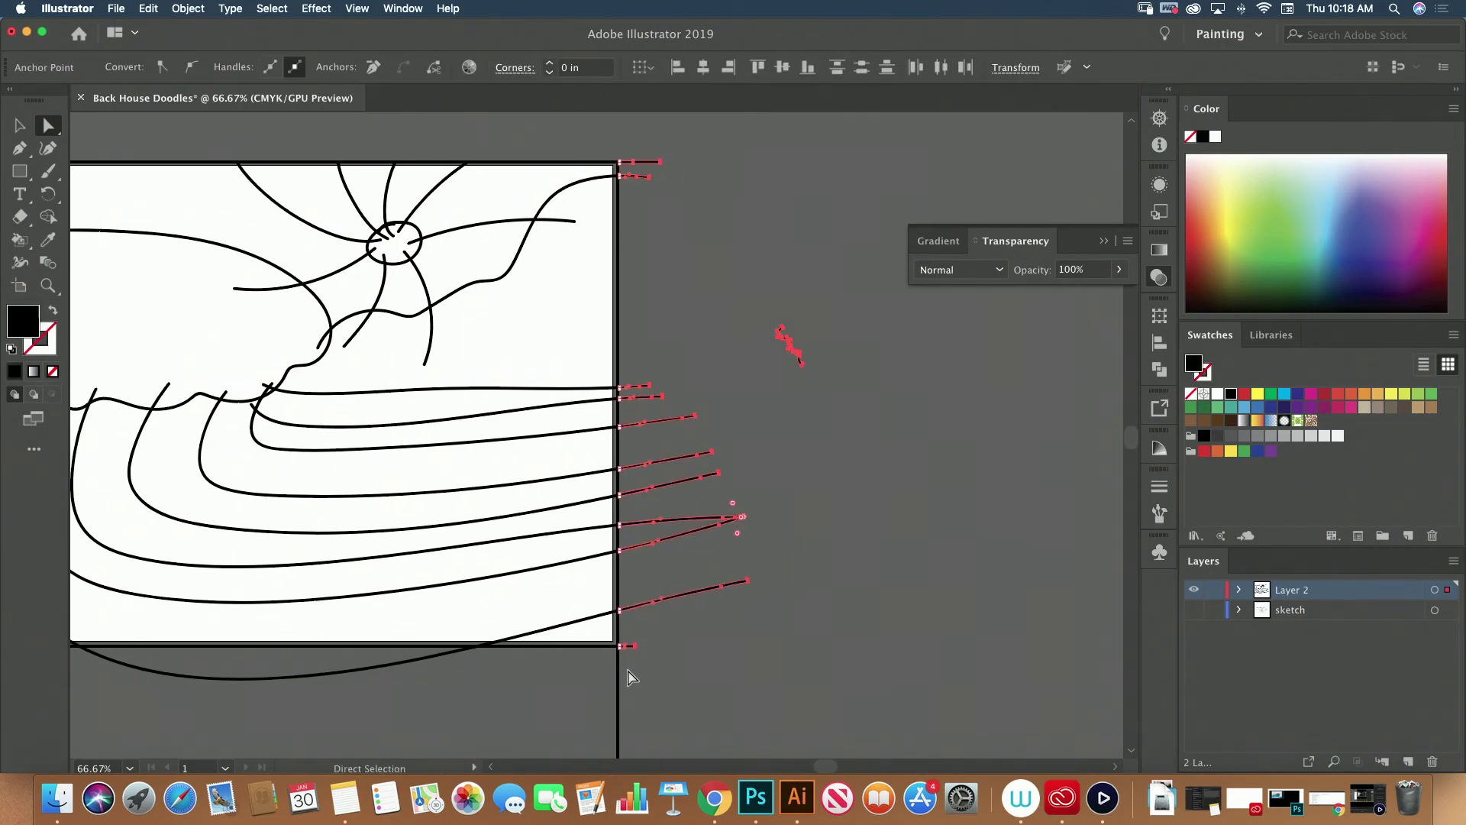
{"action": "key", "text": "Delete"}
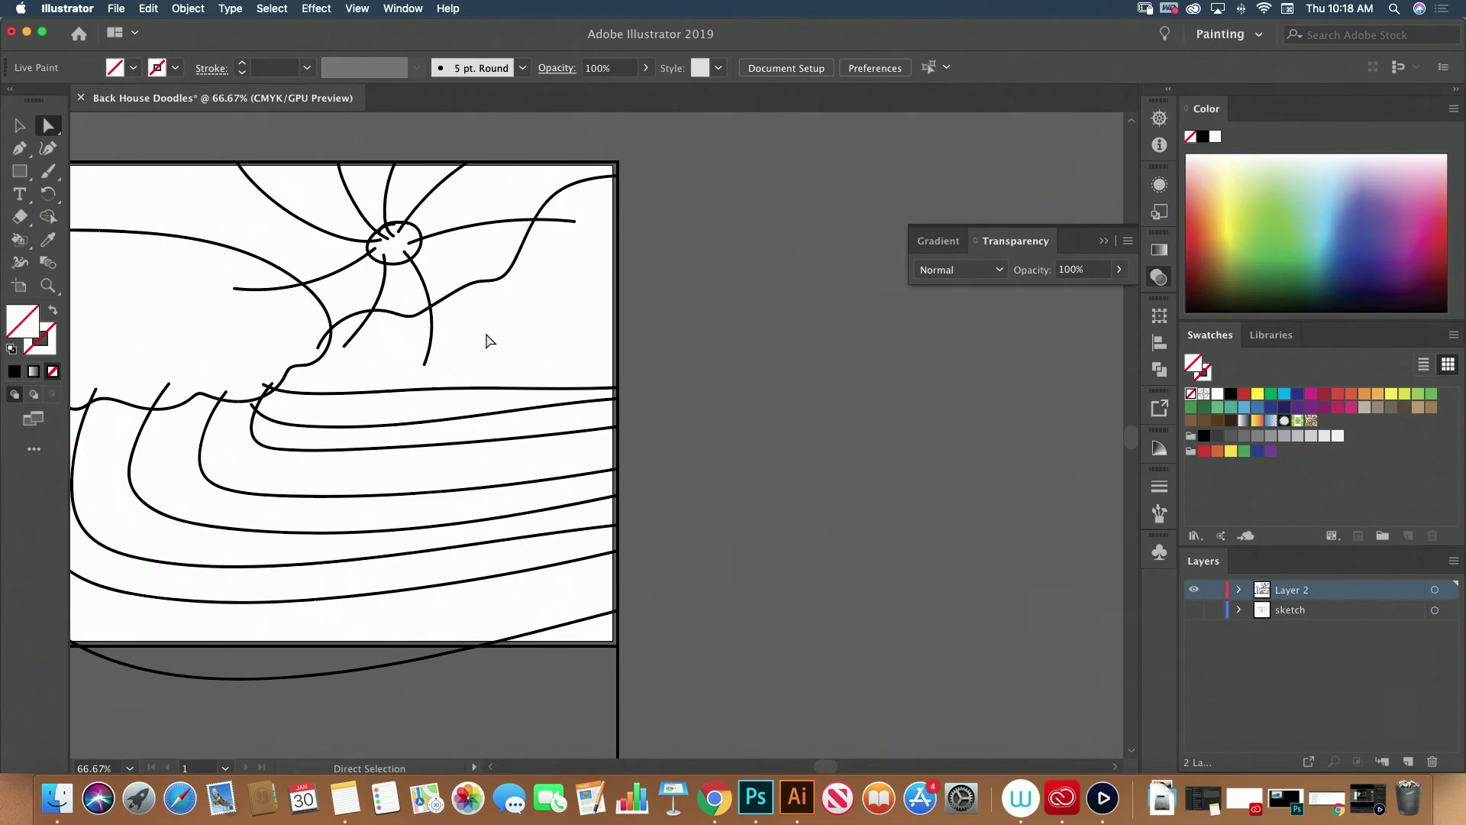
{"action": "left_click_drag", "start_coordinate": [795, 605], "coordinate": [1043, 522]}
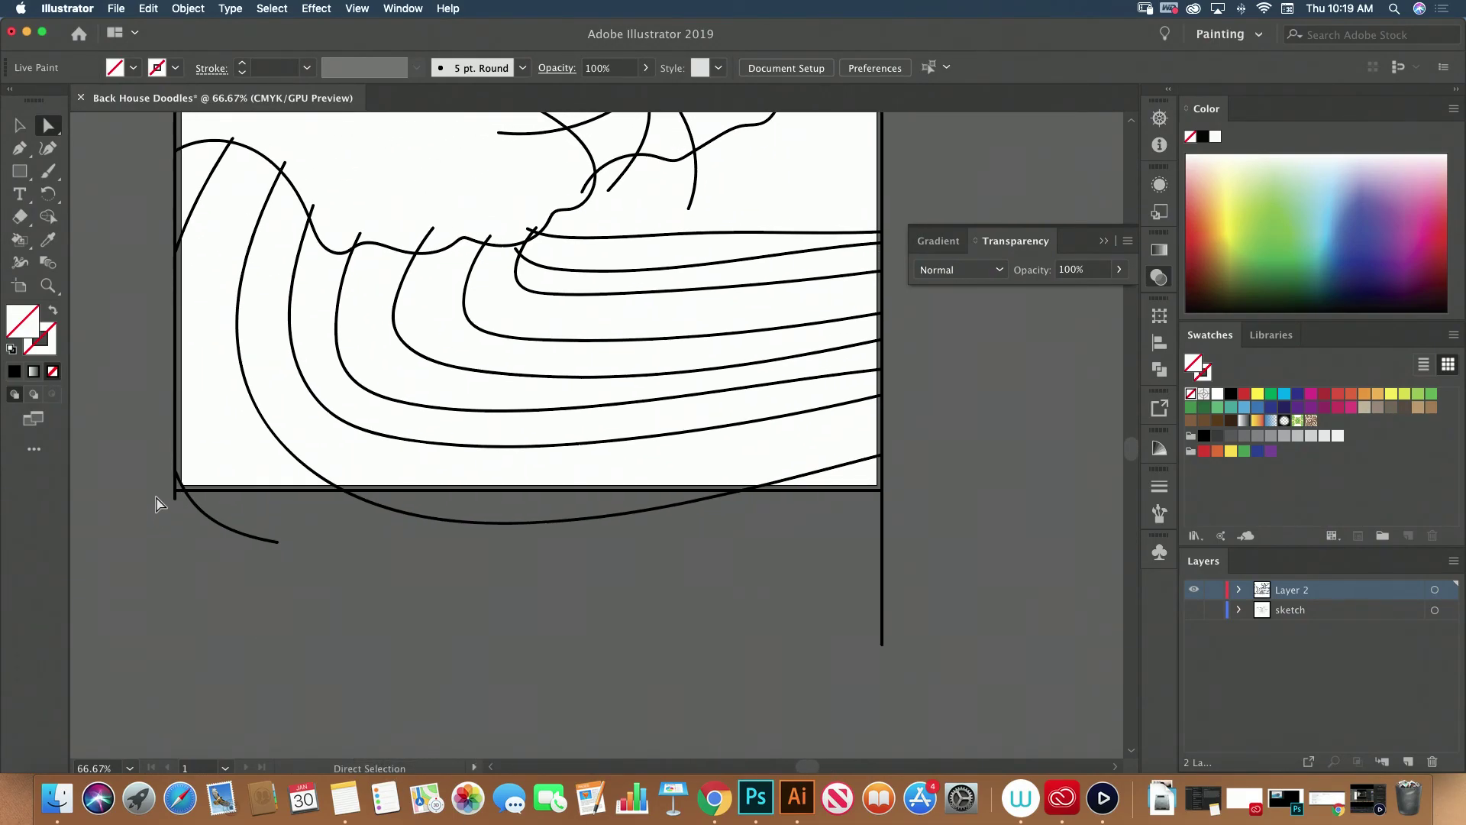
{"action": "left_click_drag", "start_coordinate": [946, 612], "coordinate": [947, 612]}
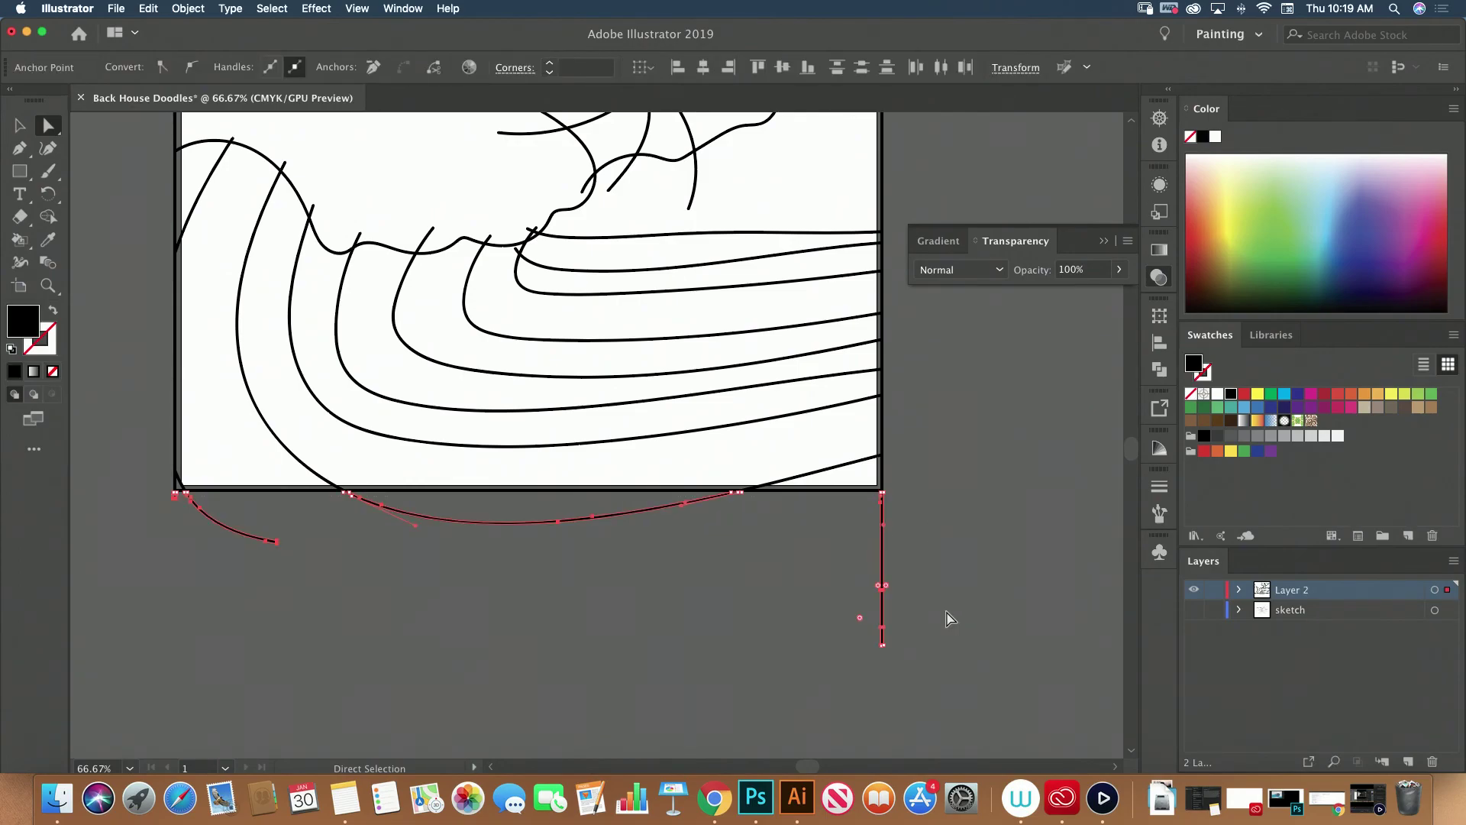
{"action": "key", "text": "Delete"}
{"action": "left_click_drag", "start_coordinate": [710, 579], "coordinate": [595, 714]}
Delete a leftover curve tail, a short stray segment and a line's extra right tail
{"action": "scroll", "coordinate": [675, 466], "scroll_direction": "up", "scroll_amount": 5}
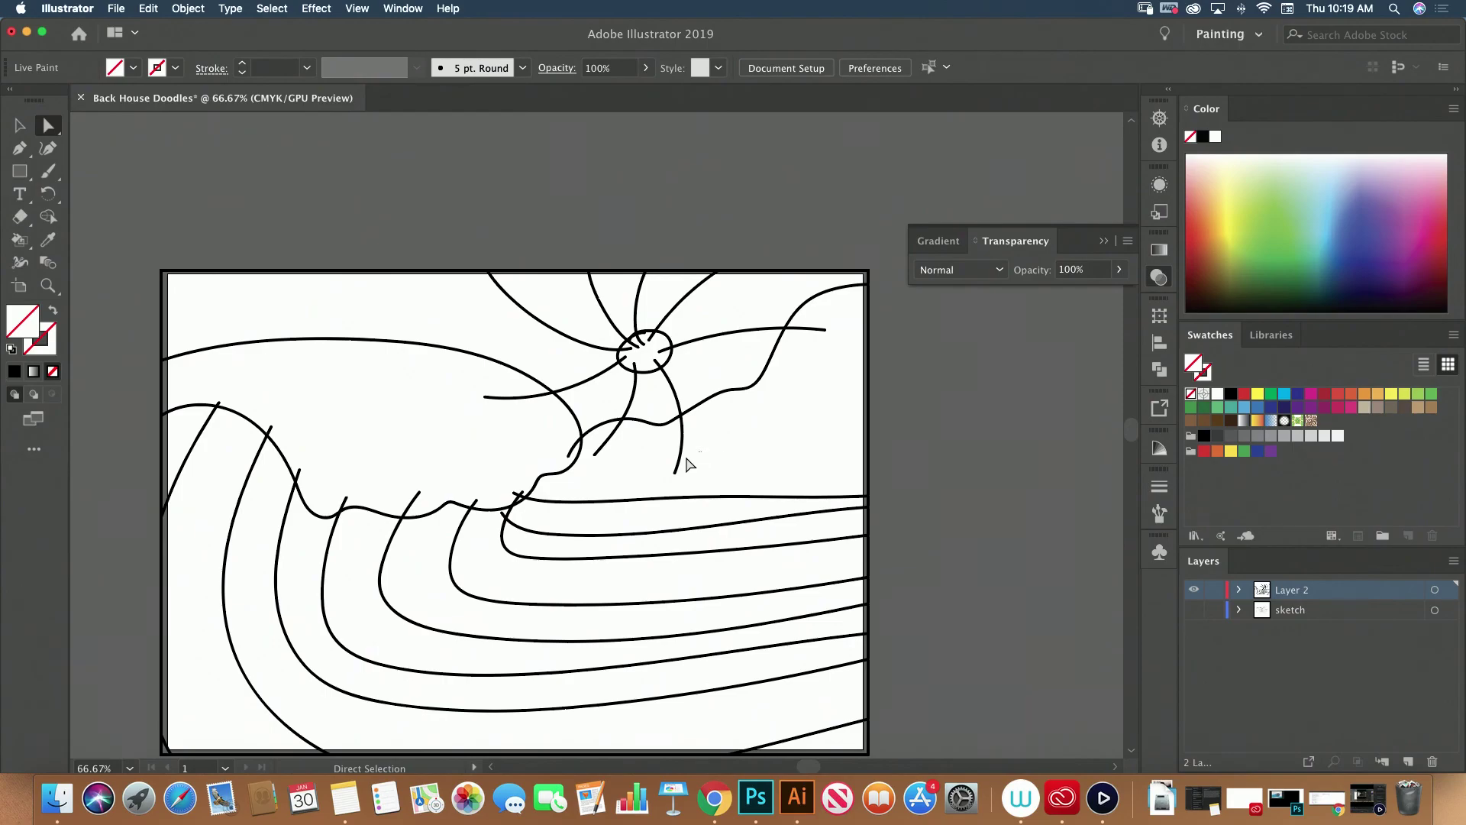
{"action": "left_click", "coordinate": [677, 462]}
{"action": "key", "text": "Delete"}
{"action": "left_click", "coordinate": [610, 437]}
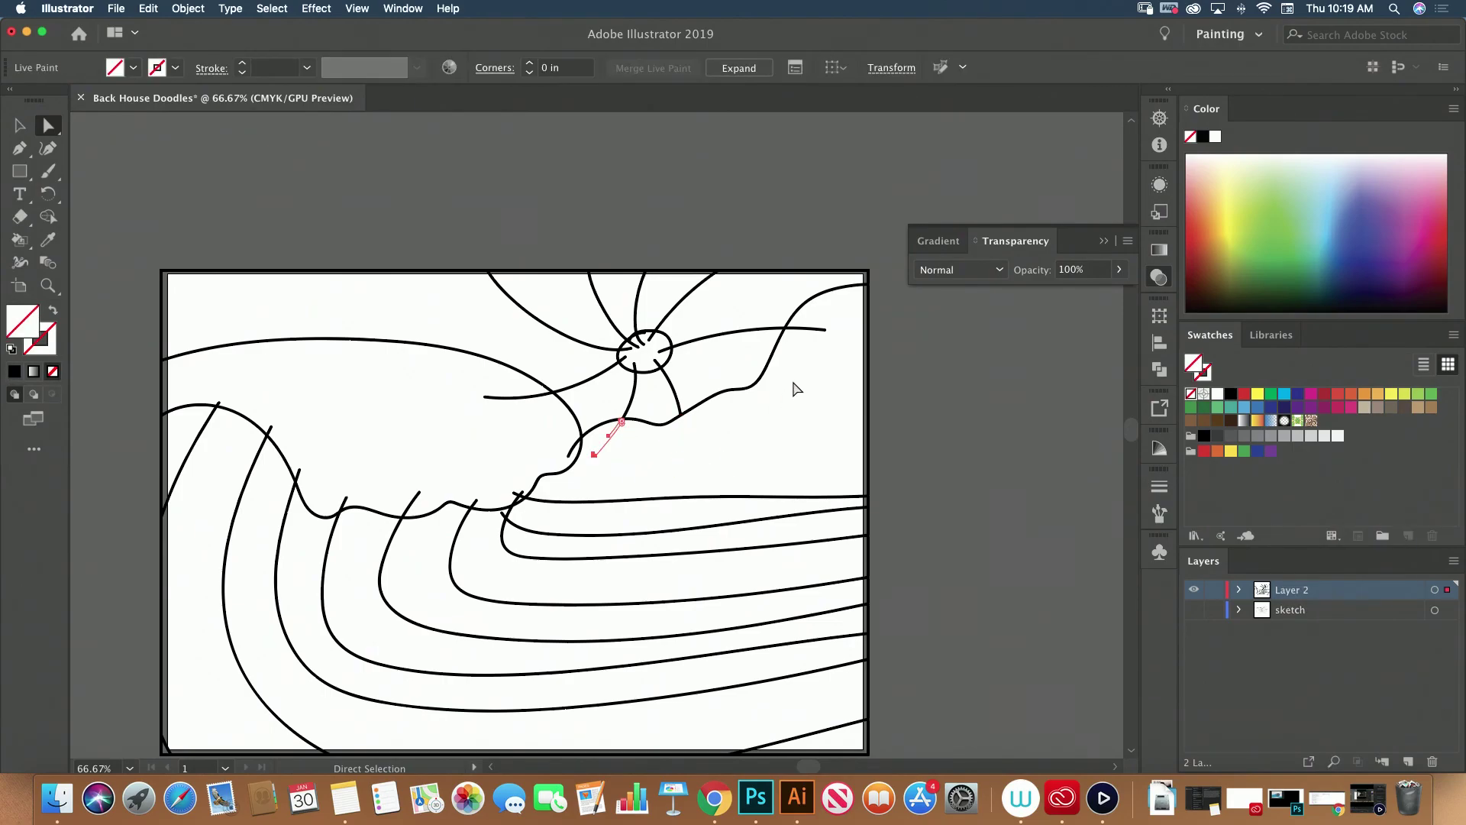
{"action": "key", "text": "Delete"}
{"action": "left_click", "coordinate": [814, 329]}
{"action": "key", "text": "Delete"}
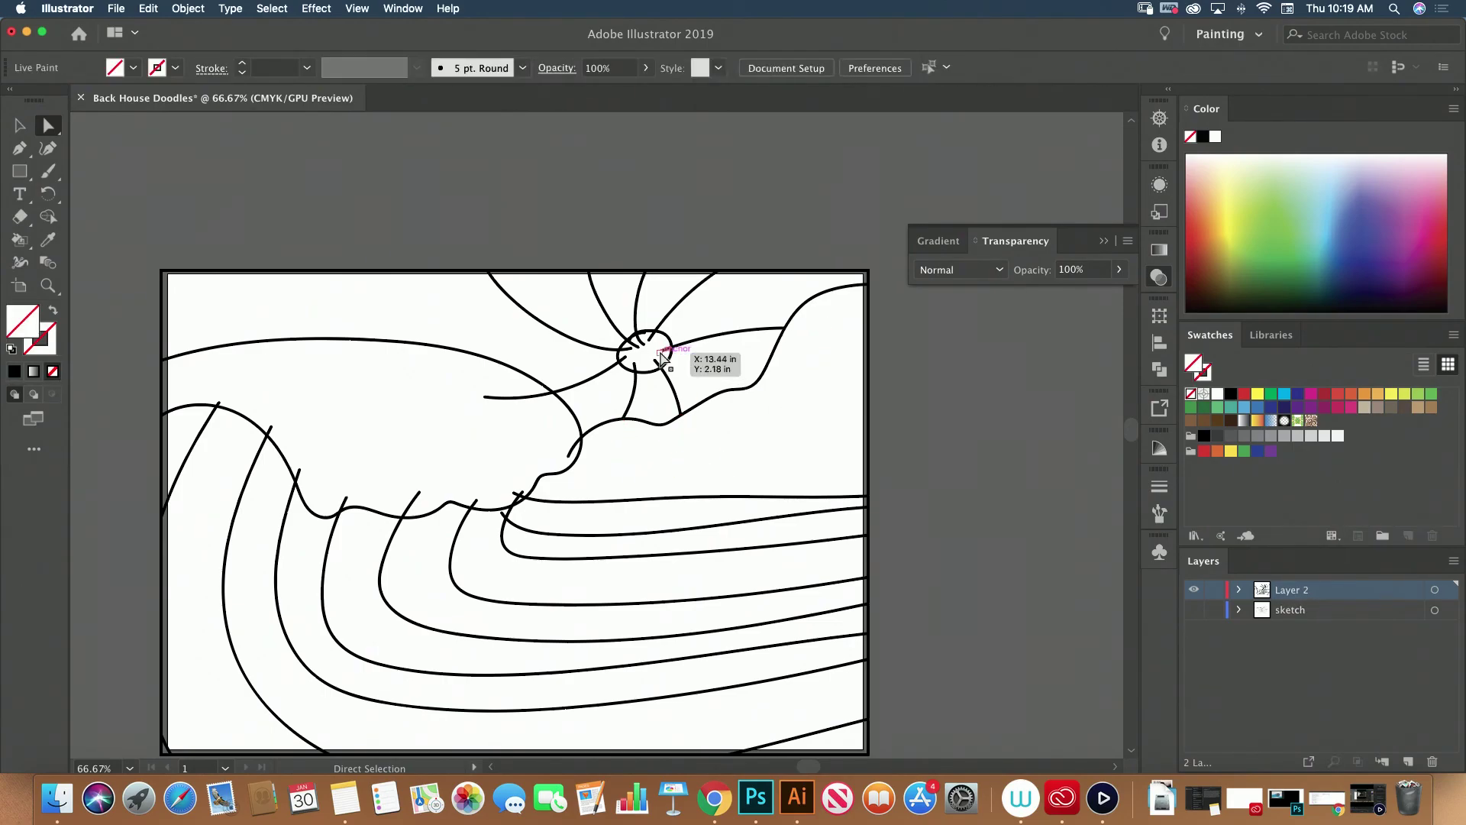
Delete the stray segments inside the sun and along its left edge
{"action": "left_click", "coordinate": [662, 355]}
{"action": "key", "text": "Delete"}
{"action": "left_click", "coordinate": [644, 349]}
{"action": "key", "text": "Delete"}
{"action": "left_click", "coordinate": [644, 348]}
{"action": "key", "text": "Delete"}
{"action": "left_click", "coordinate": [642, 357]}
{"action": "key", "text": "Delete"}
{"action": "left_click", "coordinate": [642, 364]}
{"action": "key", "text": "Delete"}
Remove the three stub pieces below the sun and the anchor at its upper-left junction
{"action": "scroll", "coordinate": [644, 362], "scroll_direction": "up", "scroll_amount": 5}
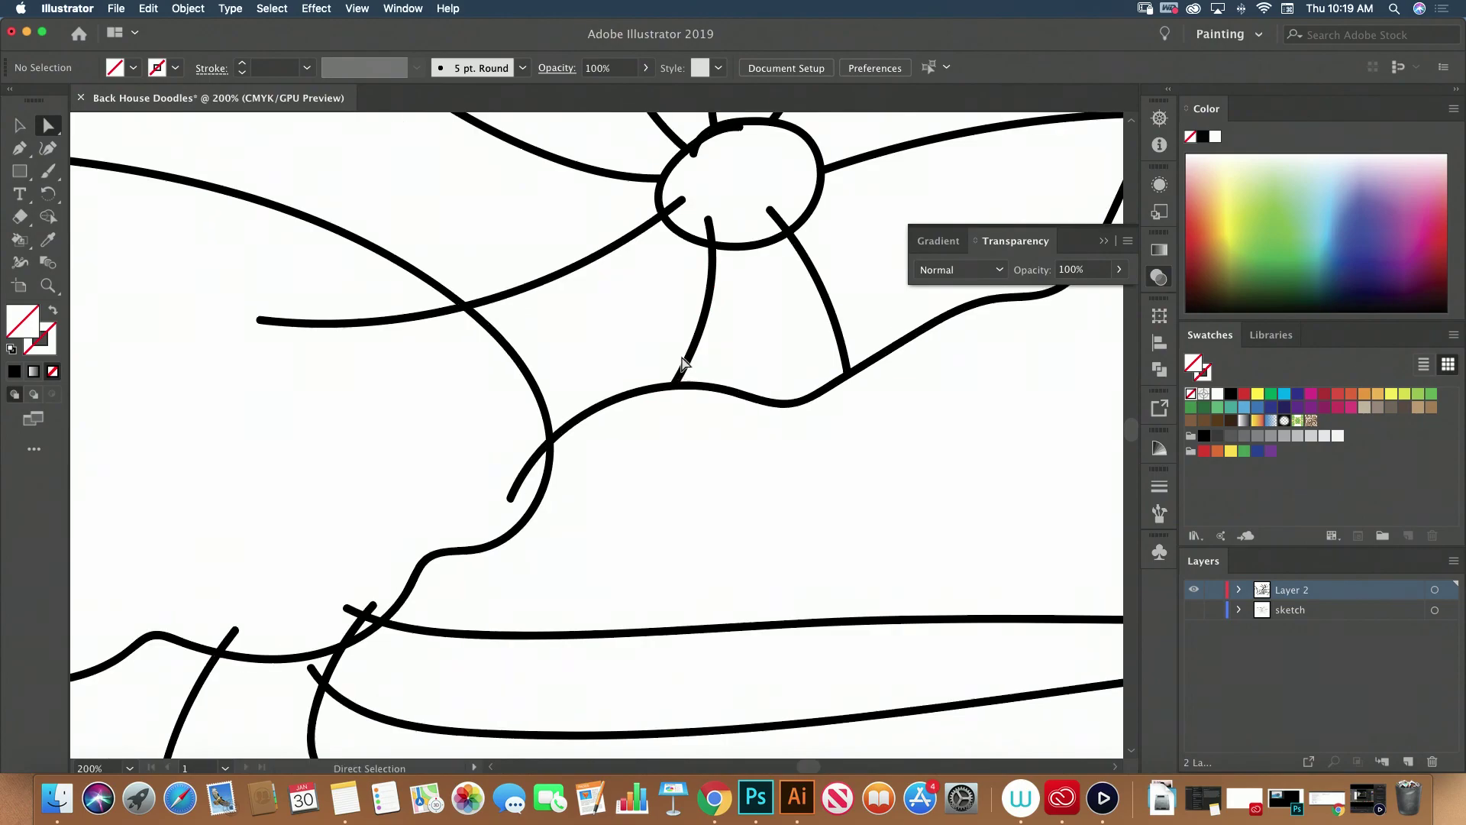
{"action": "left_click", "coordinate": [425, 508]}
{"action": "key", "text": "Delete"}
{"action": "left_click", "coordinate": [451, 531]}
{"action": "key", "text": "Delete"}
{"action": "left_click", "coordinate": [451, 538]}
{"action": "key", "text": "Delete"}
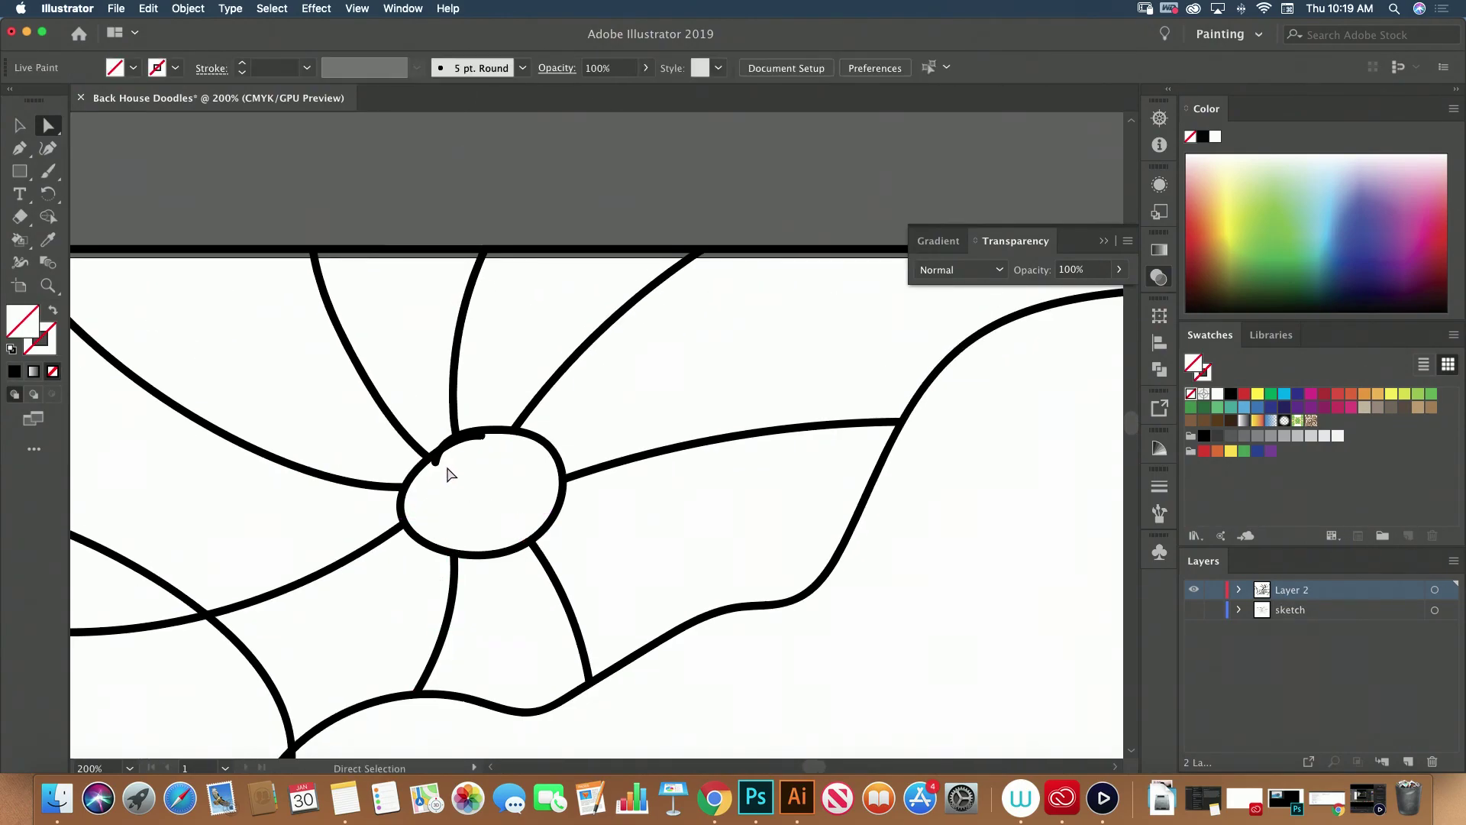
{"action": "left_click", "coordinate": [437, 462]}
{"action": "key", "text": "Delete"}
Delete the overlapping anchor at the sun's upper left, keeping the short segment at its top
{"action": "scroll", "coordinate": [456, 474], "scroll_direction": "up", "scroll_amount": 5}
{"action": "scroll", "coordinate": [534, 504], "scroll_direction": "left", "scroll_amount": 5}
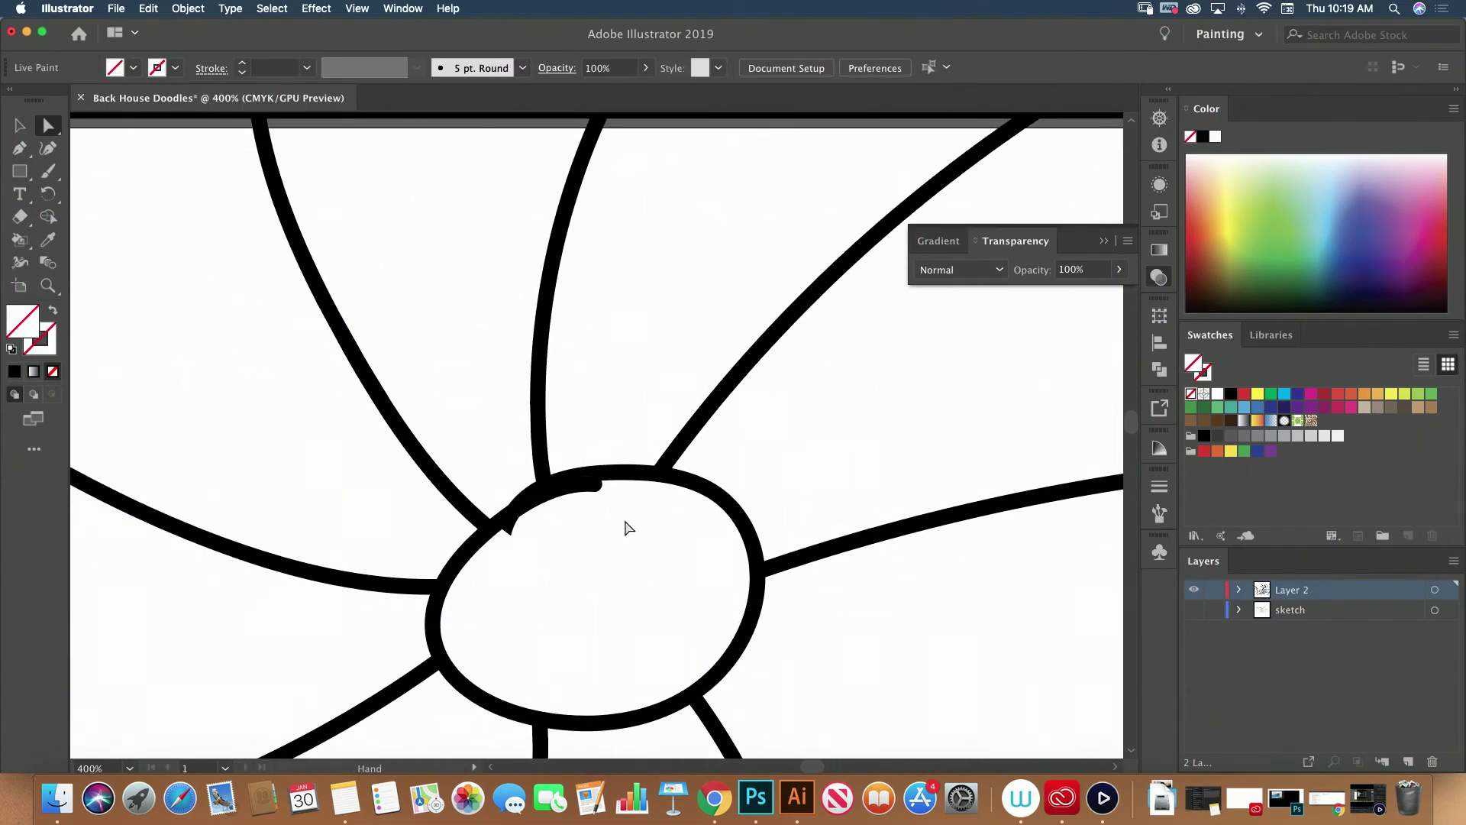
{"action": "left_click", "coordinate": [509, 530]}
{"action": "key", "text": "Delete"}
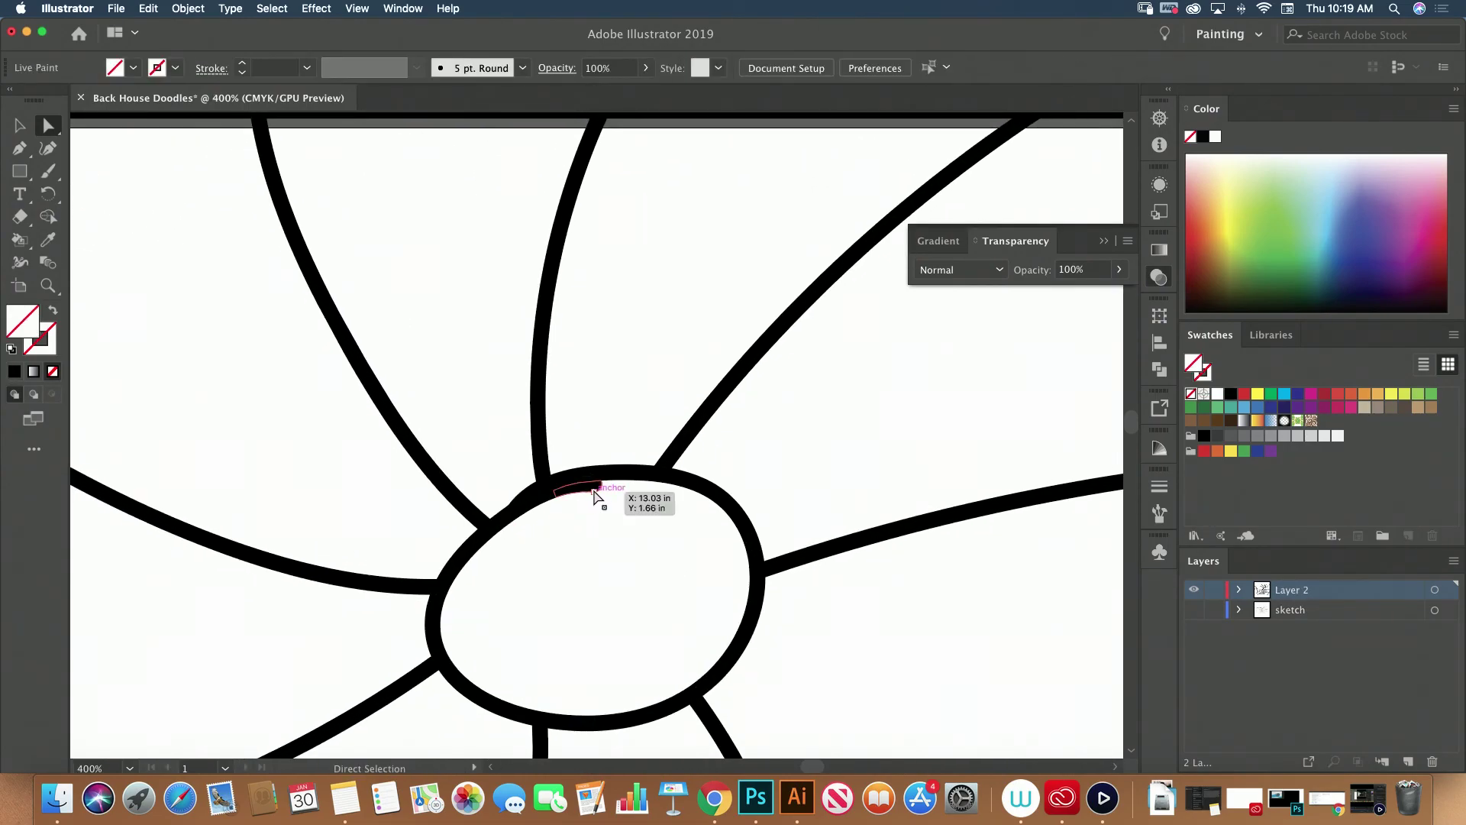
{"action": "left_click", "coordinate": [526, 496]}
{"action": "key", "text": "Delete"}
{"action": "key", "text": "cmd+z"}
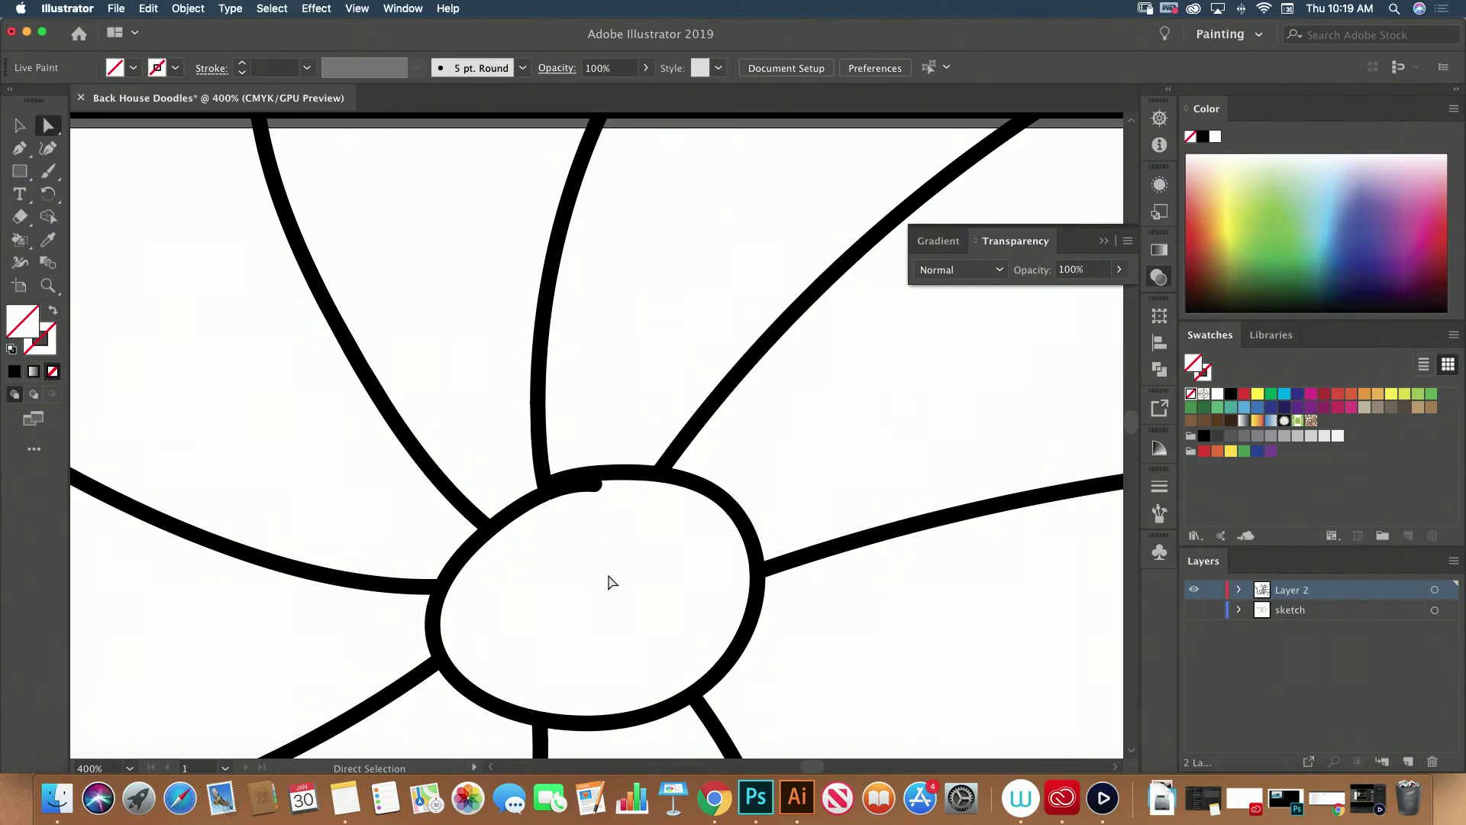
Delete the curved stub beside the lower spoke, the stub under the sun and a junction stub
{"action": "key", "text": "cmd+minus"}
{"action": "key", "text": "cmd+minus"}
{"action": "key", "text": "cmd+minus"}
{"action": "left_click_drag", "start_coordinate": [608, 603], "coordinate": [833, 424]}
{"action": "left_click", "coordinate": [477, 424]}
{"action": "key", "text": "Delete"}
{"action": "left_click", "coordinate": [656, 534]}
{"action": "key", "text": "Delete"}
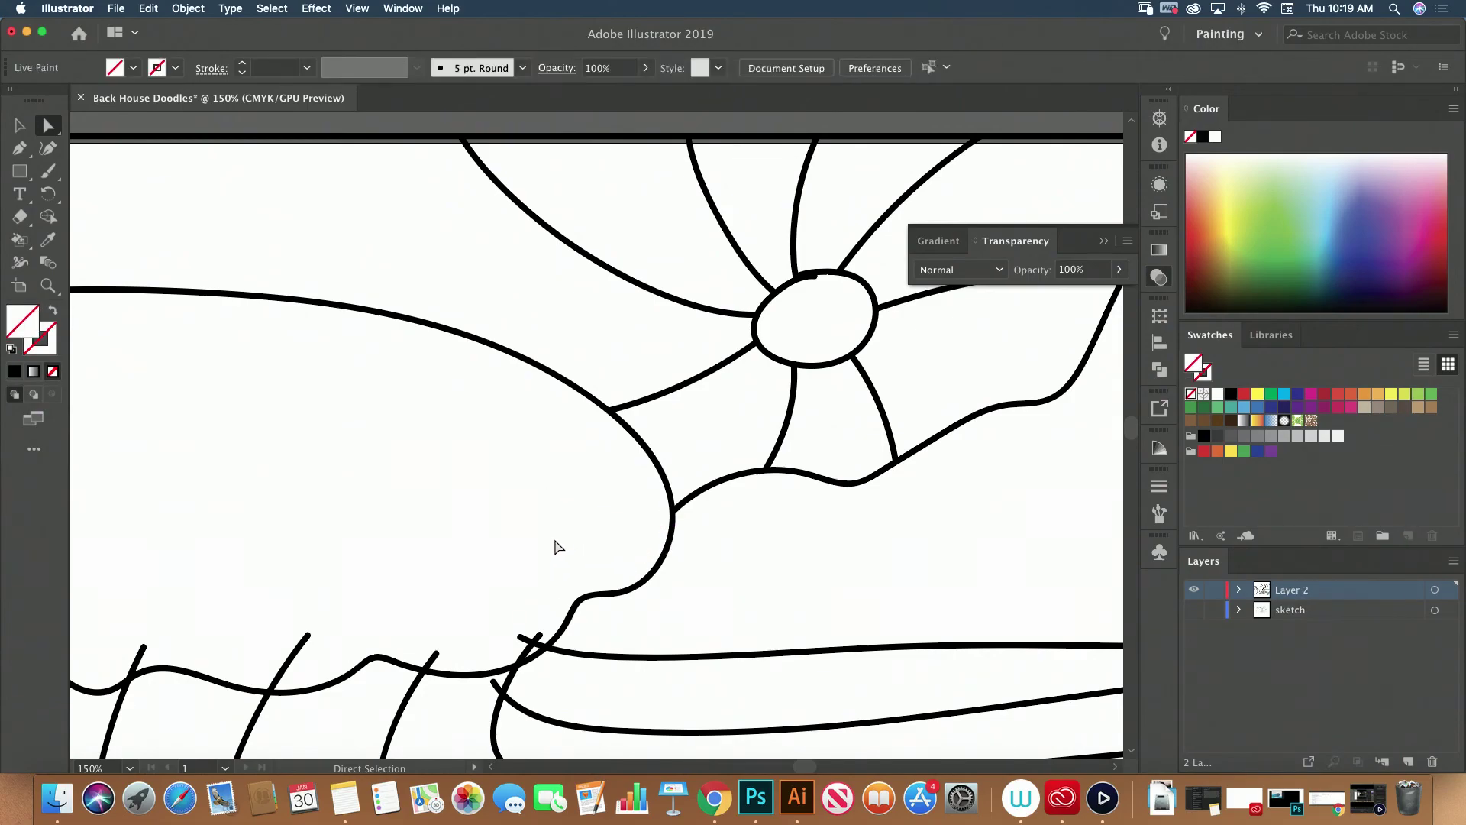
{"action": "scroll", "coordinate": [753, 425], "scroll_direction": "down", "scroll_amount": 4}
{"action": "scroll", "coordinate": [753, 425], "scroll_direction": "left", "scroll_amount": 6}
{"action": "mouse_move", "coordinate": [748, 450]}
{"action": "left_mouse_down"}
{"action": "mouse_move", "coordinate": [779, 507]}
{"action": "mouse_move", "coordinate": [734, 550]}
{"action": "mouse_move", "coordinate": [680, 507]}
{"action": "left_mouse_up"}
{"action": "key", "text": "Delete"}
Delete the leftover stubs on the hill outline and along the wave crest's left side and top
{"action": "key", "text": "Delete"}
{"action": "left_click_drag", "start_coordinate": [491, 482], "coordinate": [559, 512]}
{"action": "key", "text": "Delete"}
{"action": "left_click_drag", "start_coordinate": [341, 491], "coordinate": [399, 533]}
{"action": "key", "text": "Delete"}
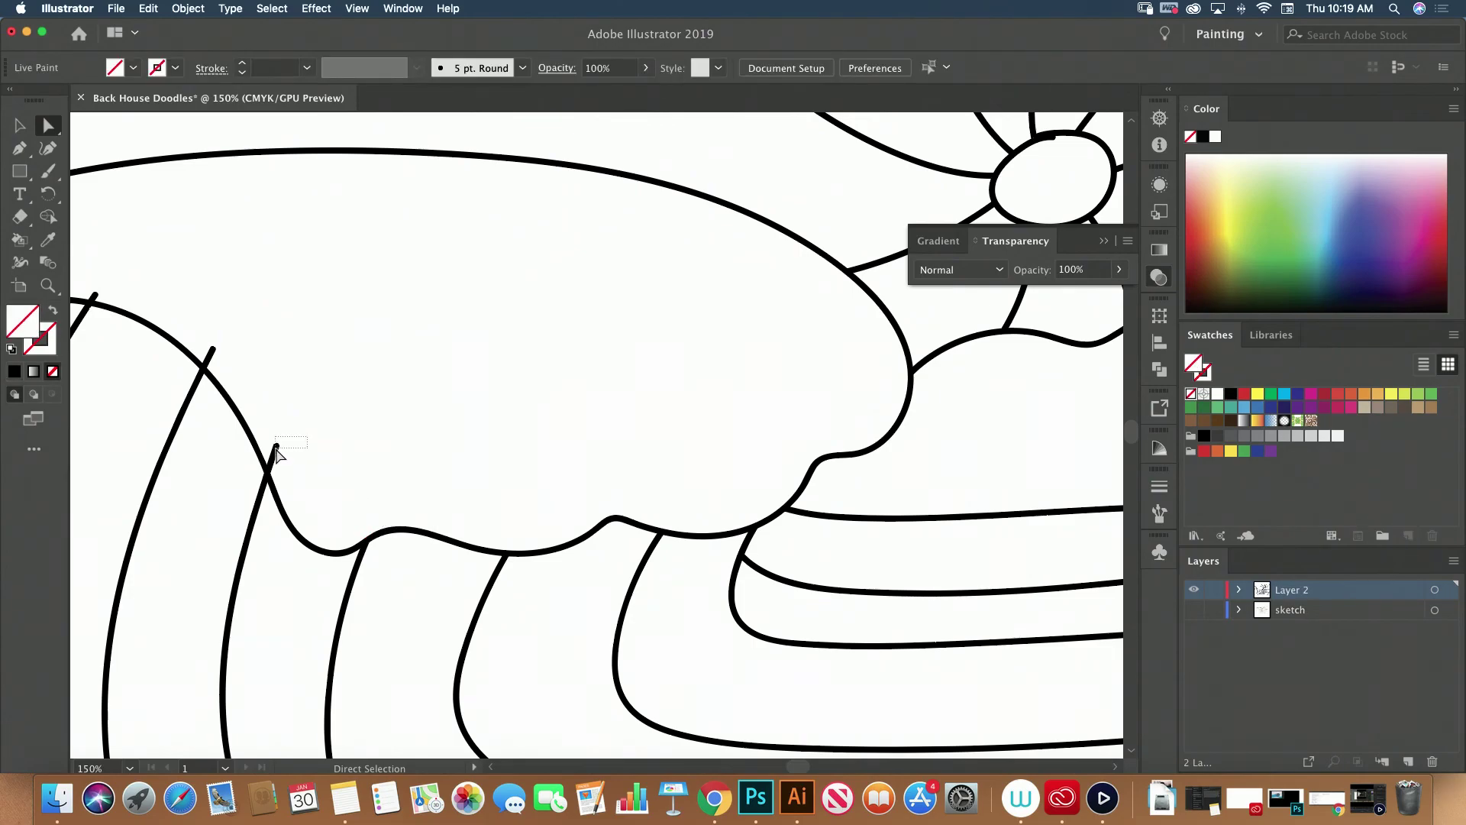
{"action": "left_click_drag", "start_coordinate": [276, 452], "coordinate": [276, 451]}
{"action": "key", "text": "Delete"}
{"action": "left_click_drag", "start_coordinate": [223, 336], "coordinate": [202, 363]}
{"action": "key", "text": "Delete"}
{"action": "left_click_drag", "start_coordinate": [209, 307], "coordinate": [452, 353]}
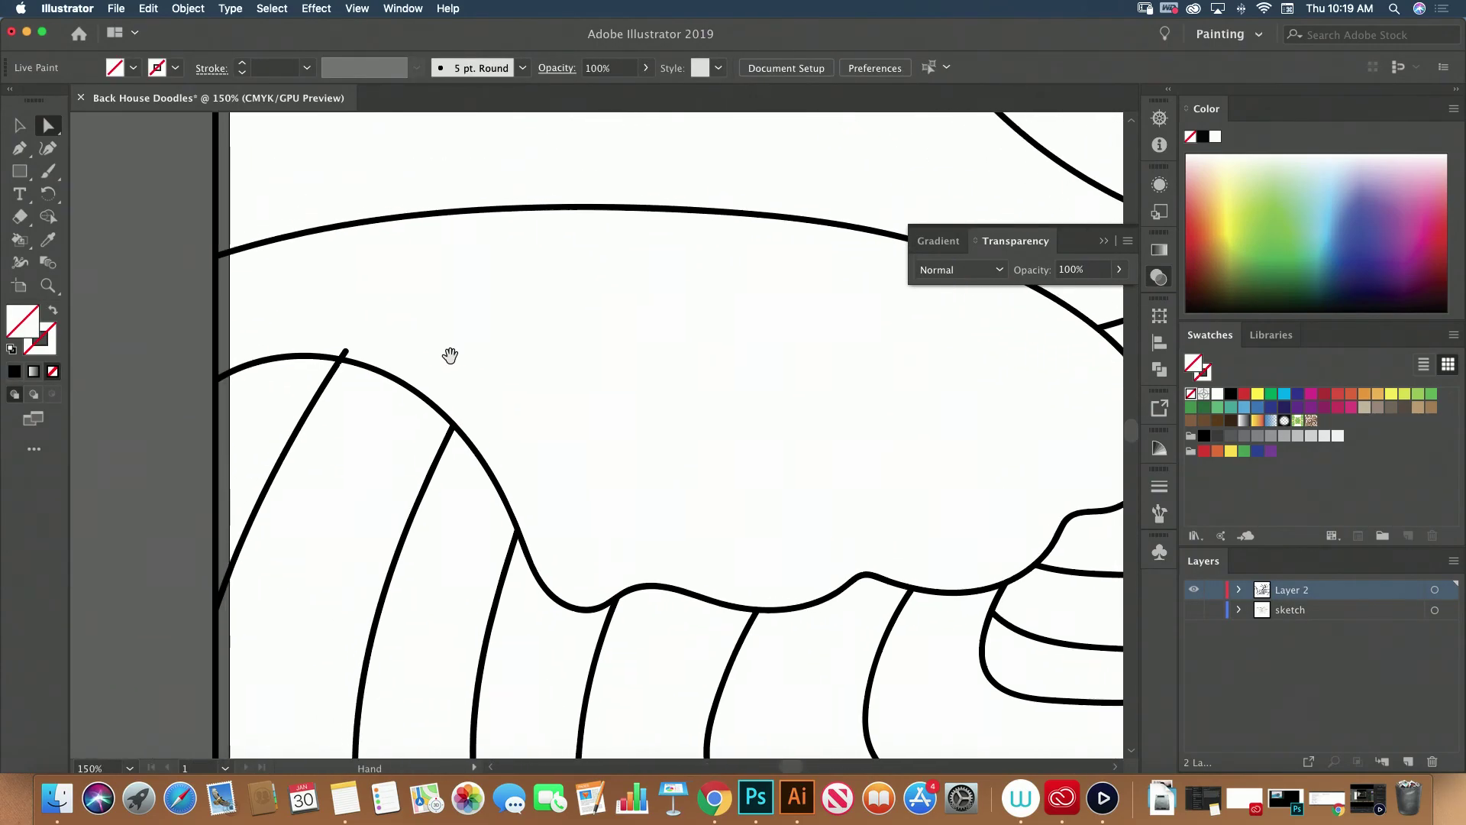
{"action": "left_click", "coordinate": [345, 353]}
{"action": "key", "text": "Delete"}
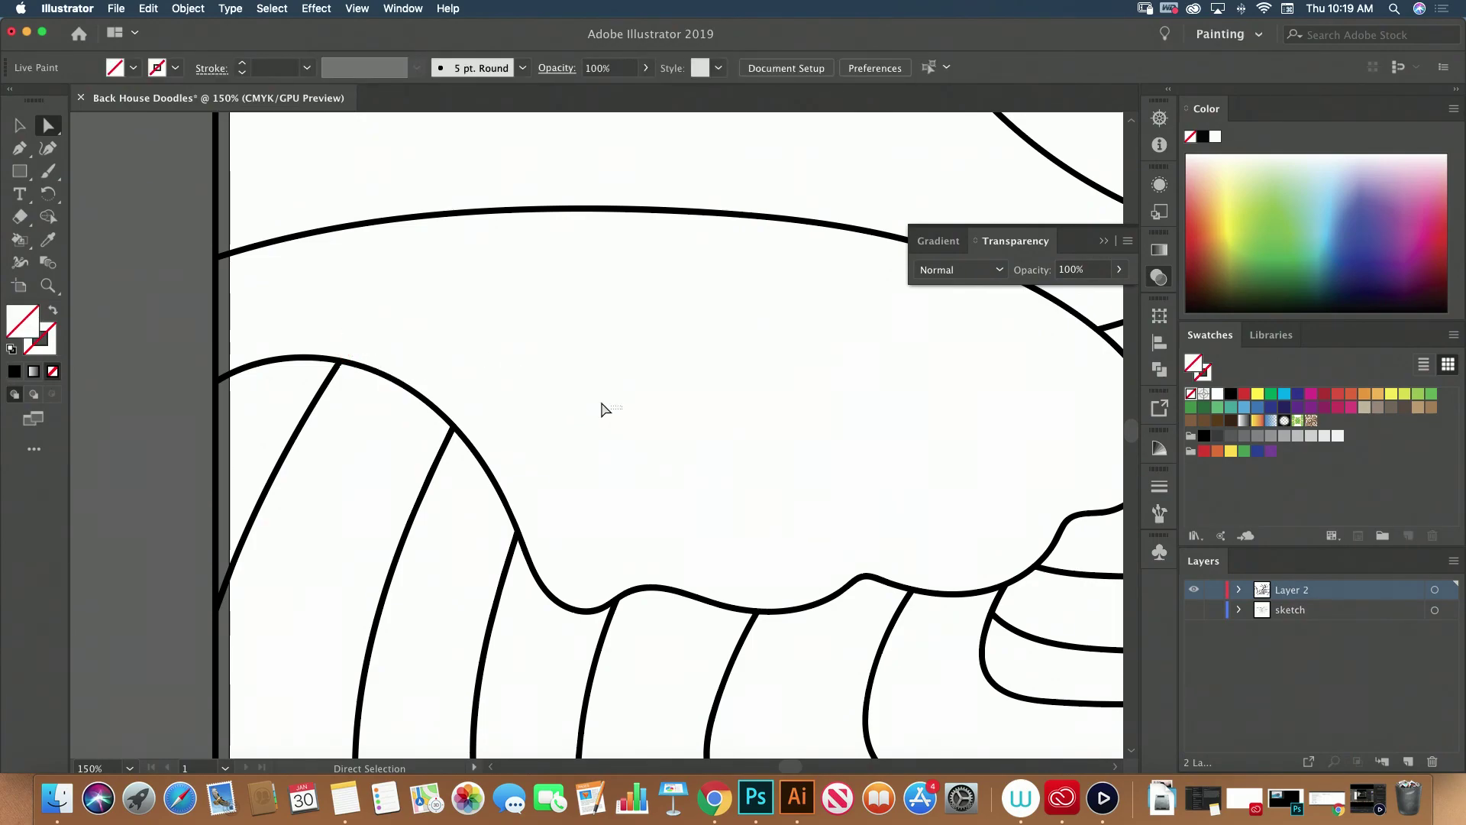
{"action": "left_click", "coordinate": [511, 392]}
{"action": "key", "text": "super+minus"}
{"action": "scroll", "coordinate": [497, 382], "scroll_direction": "up", "scroll_amount": 3}
{"action": "scroll", "coordinate": [497, 382], "scroll_direction": "left", "scroll_amount": 4}
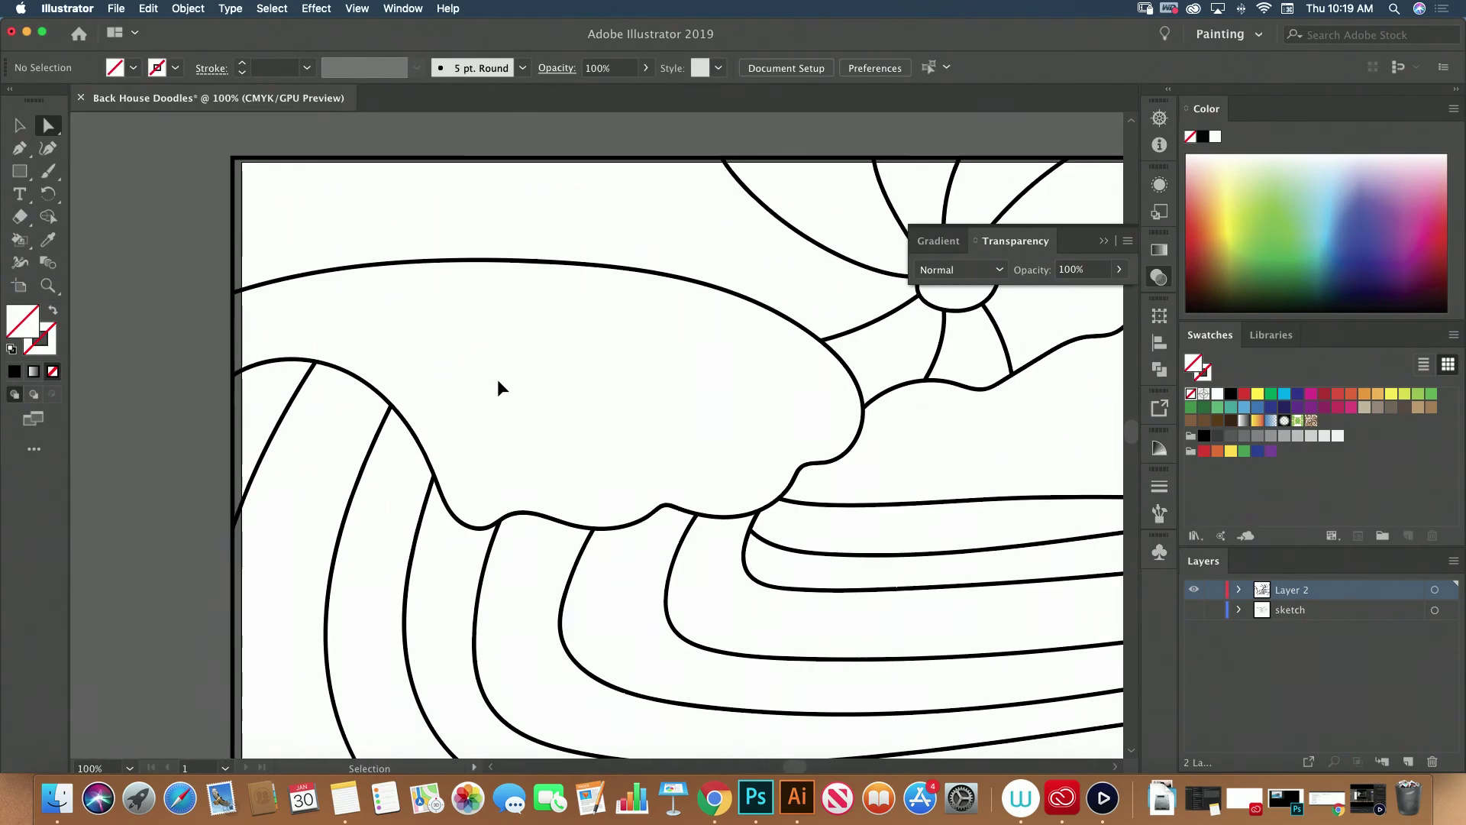
{"action": "key", "text": "super+minus"}
{"action": "scroll", "coordinate": [679, 451], "scroll_direction": "right", "scroll_amount": 6}
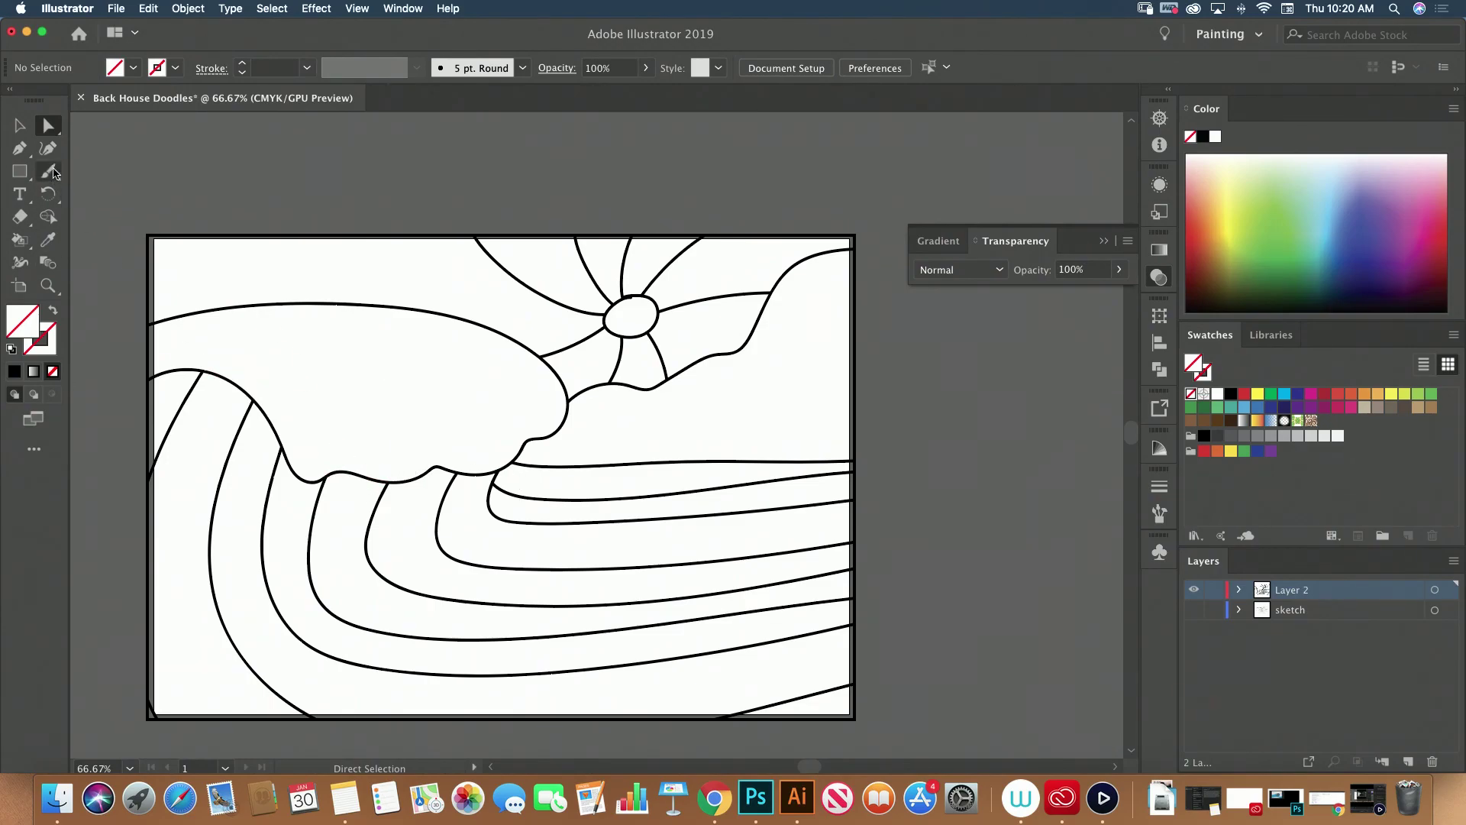
Switch to the Paintbrush and briefly show, then re-hide, the sketch layer for reference
{"action": "key", "text": "b"}
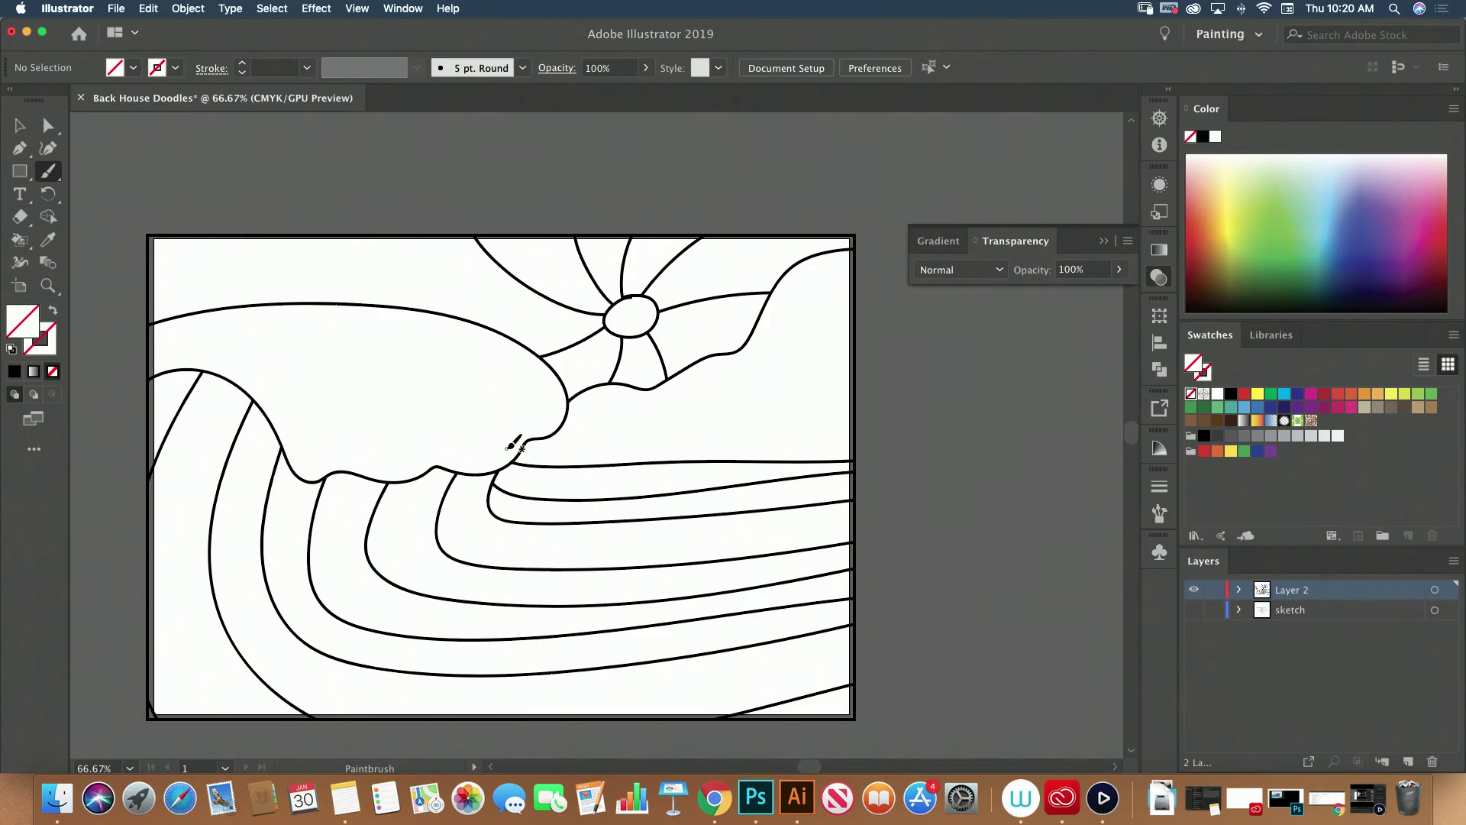
{"action": "left_click", "coordinate": [1194, 611]}
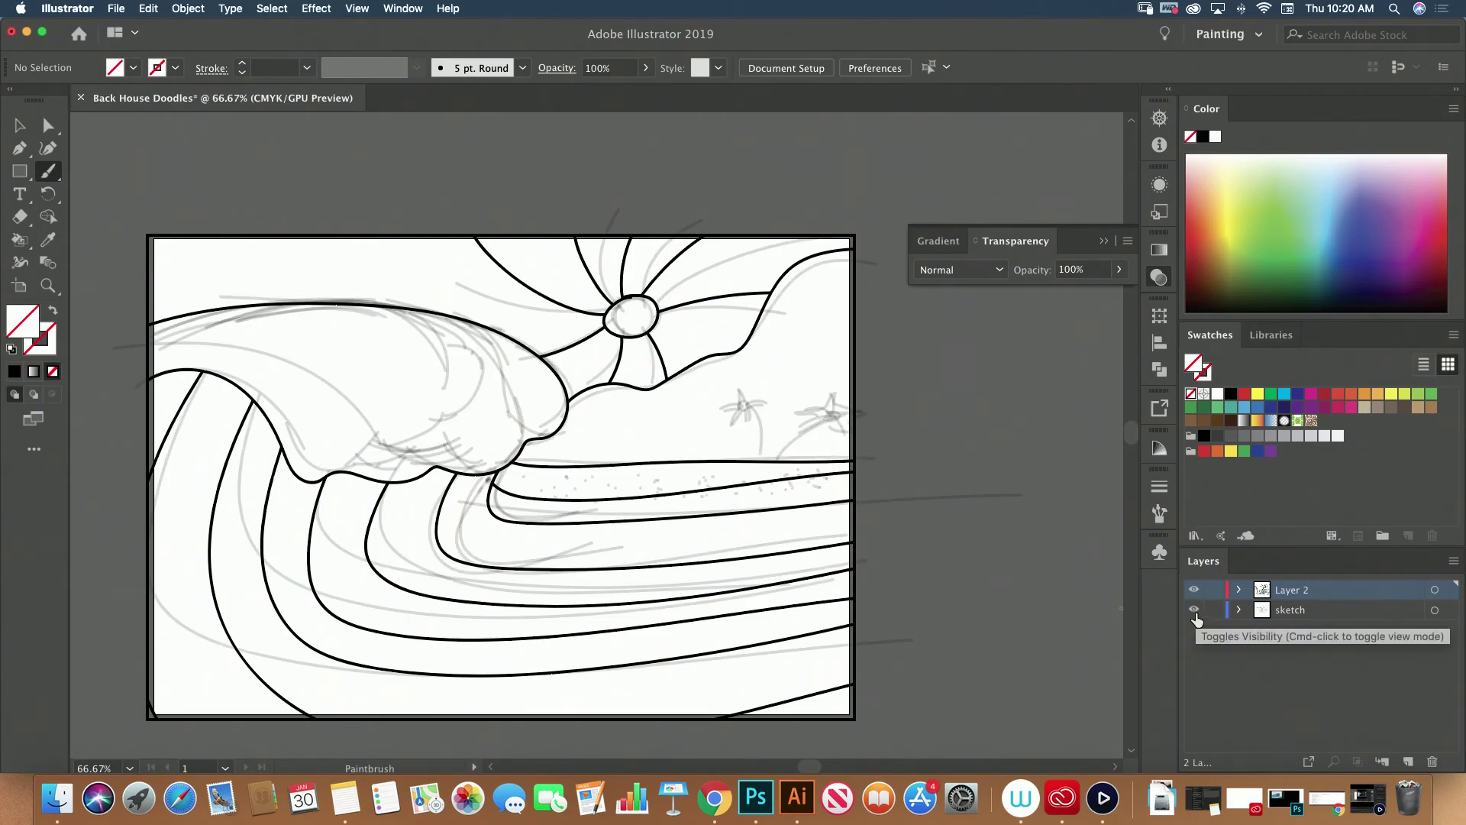
{"action": "left_click", "coordinate": [1195, 611]}
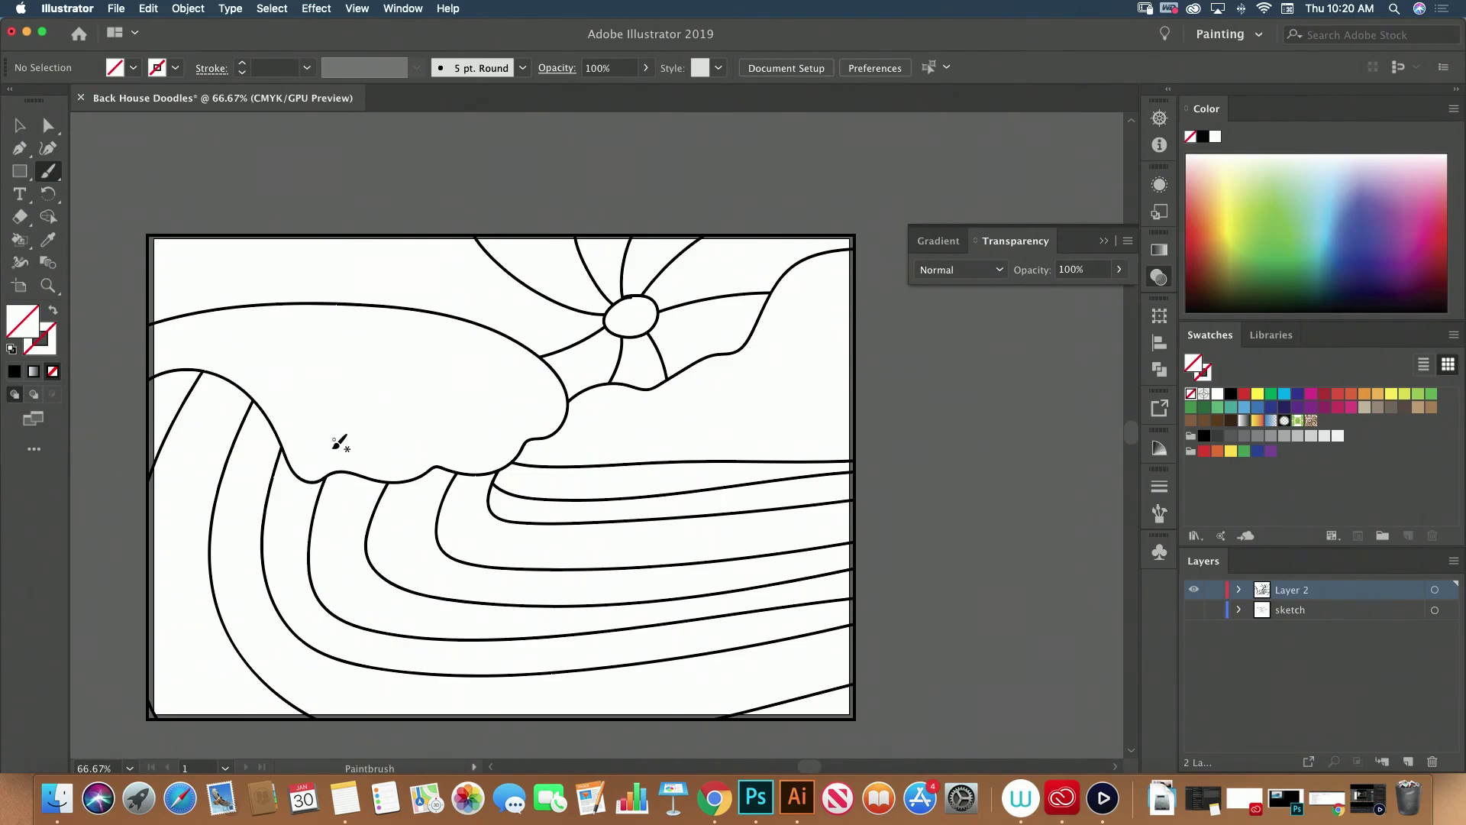
Paint an arc from the left edge over the wave's left crest, retrying it with undo
{"action": "mouse_move", "coordinate": [340, 473]}
{"action": "left_mouse_down"}
{"action": "mouse_move", "coordinate": [54, 370]}
{"action": "mouse_move", "coordinate": [171, 359]}
{"action": "mouse_move", "coordinate": [317, 484]}
{"action": "left_mouse_up"}
{"action": "key", "text": "super+z"}
{"action": "key", "text": "super+z"}
{"action": "mouse_move", "coordinate": [134, 373]}
{"action": "left_mouse_down"}
{"action": "mouse_move", "coordinate": [358, 472]}
{"action": "mouse_move", "coordinate": [351, 490]}
{"action": "left_mouse_up"}
{"action": "key", "text": "super+z"}
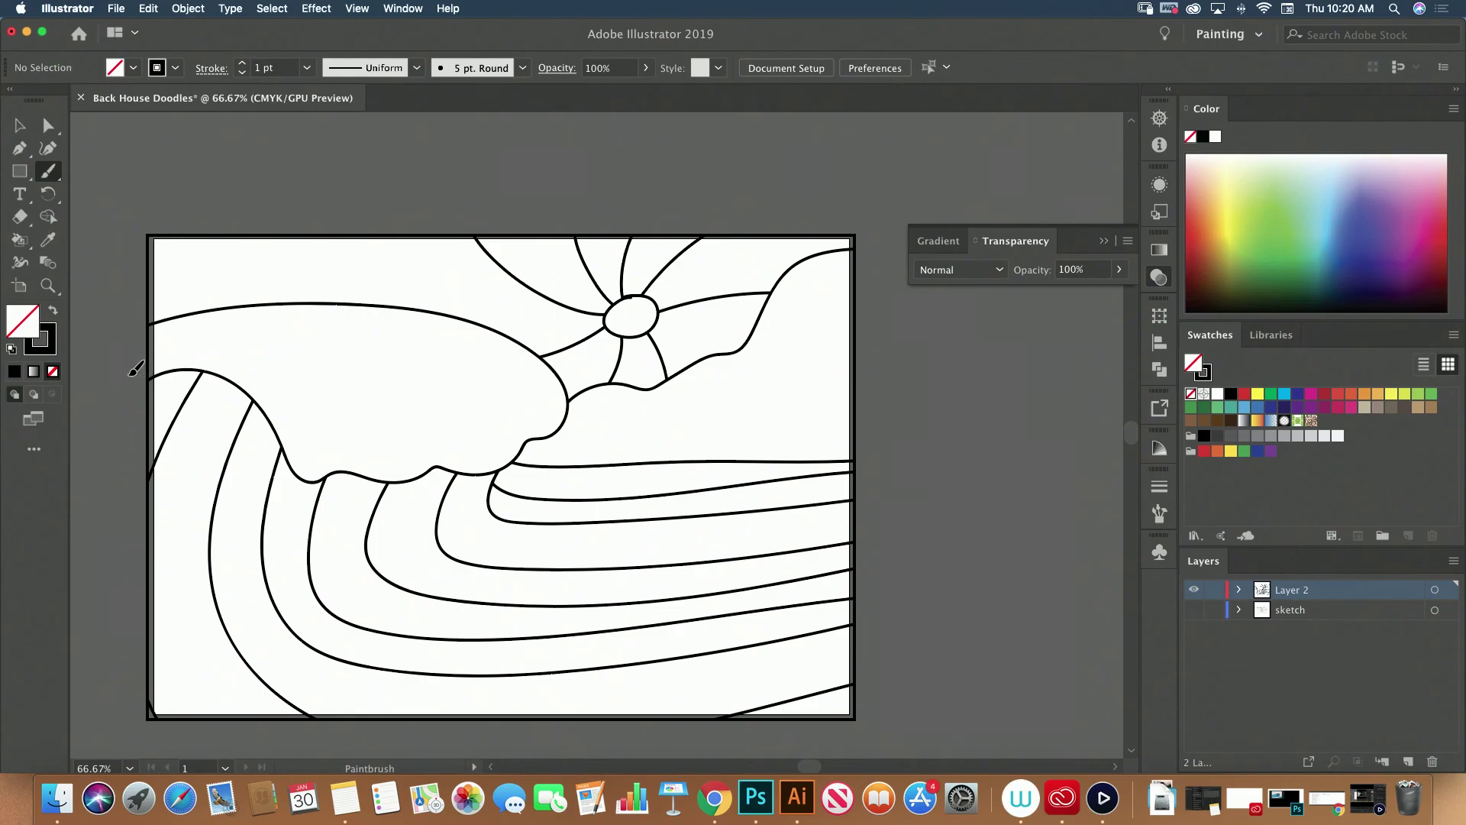
{"action": "mouse_move", "coordinate": [128, 374]}
{"action": "left_mouse_down"}
{"action": "mouse_move", "coordinate": [233, 350]}
{"action": "mouse_move", "coordinate": [368, 473]}
{"action": "left_mouse_up"}
{"action": "key", "text": "super+z"}
{"action": "mouse_move", "coordinate": [122, 372]}
{"action": "left_mouse_down"}
{"action": "mouse_move", "coordinate": [153, 350]}
{"action": "mouse_move", "coordinate": [330, 475]}
{"action": "left_mouse_up"}
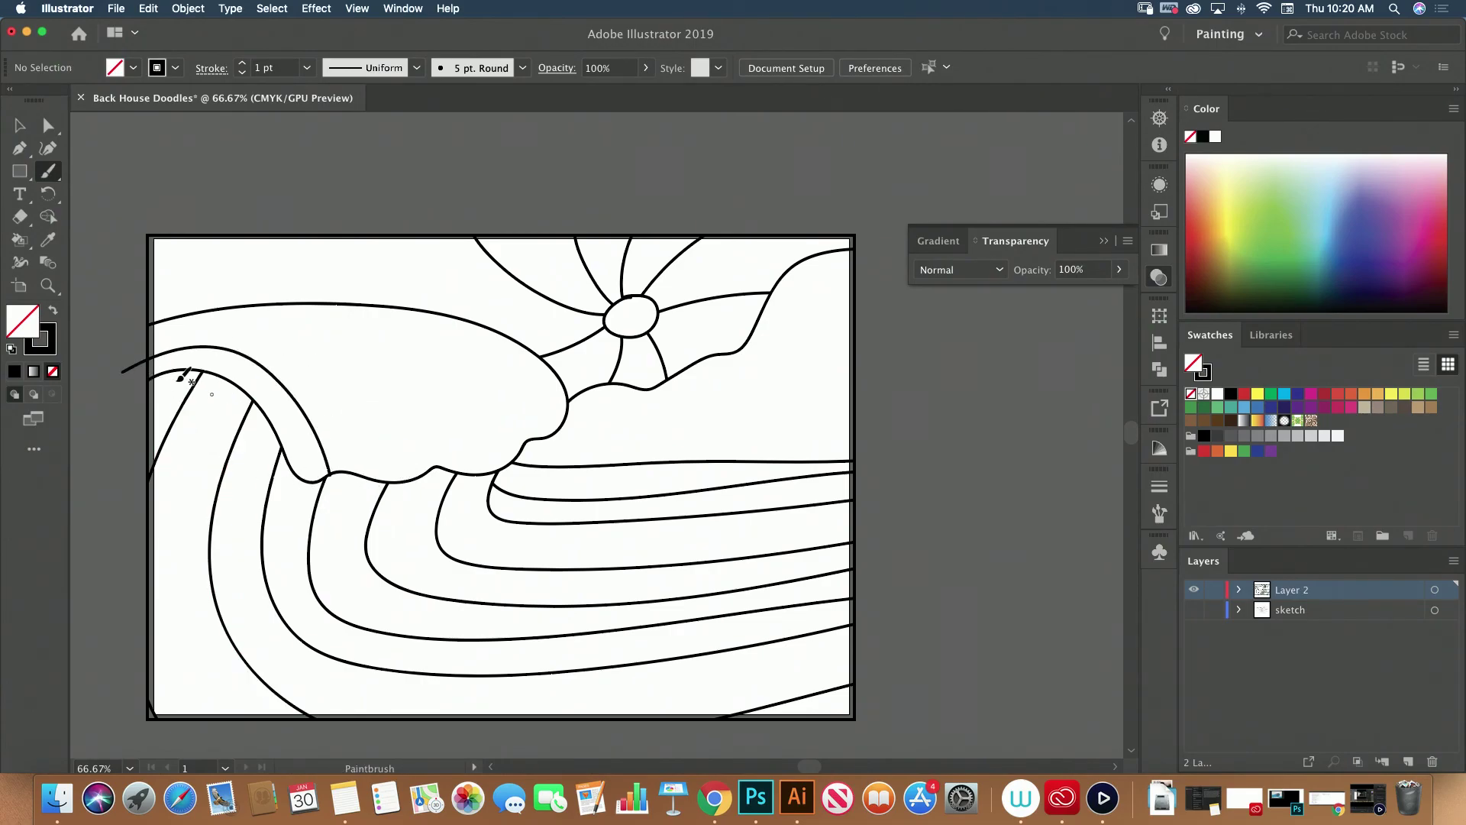
{"action": "left_click_drag", "start_coordinate": [188, 329], "coordinate": [412, 446]}
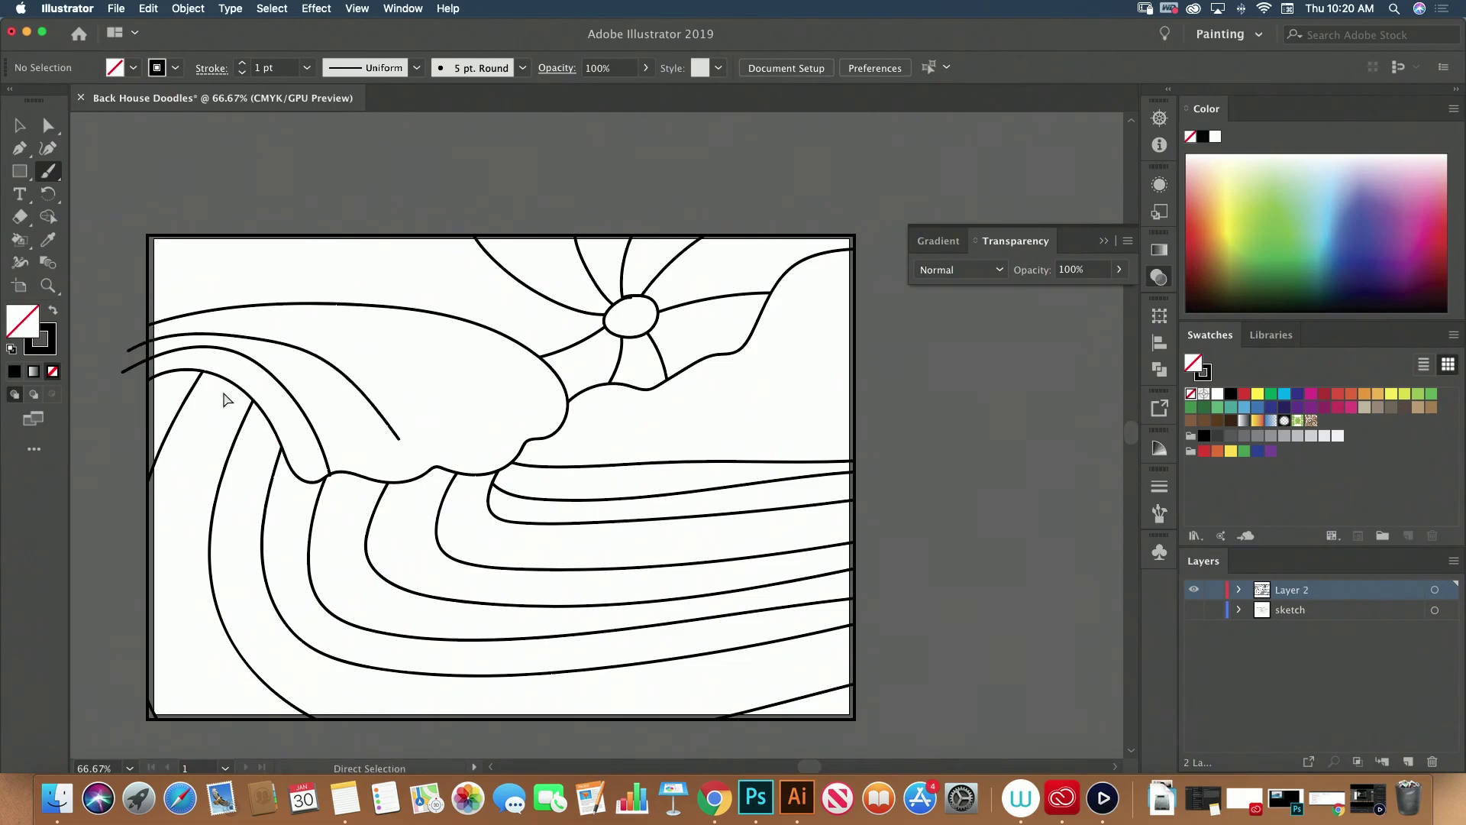
Paint a curve from the left edge along the wave's top line
{"action": "left_click_drag", "start_coordinate": [201, 323], "coordinate": [474, 530]}
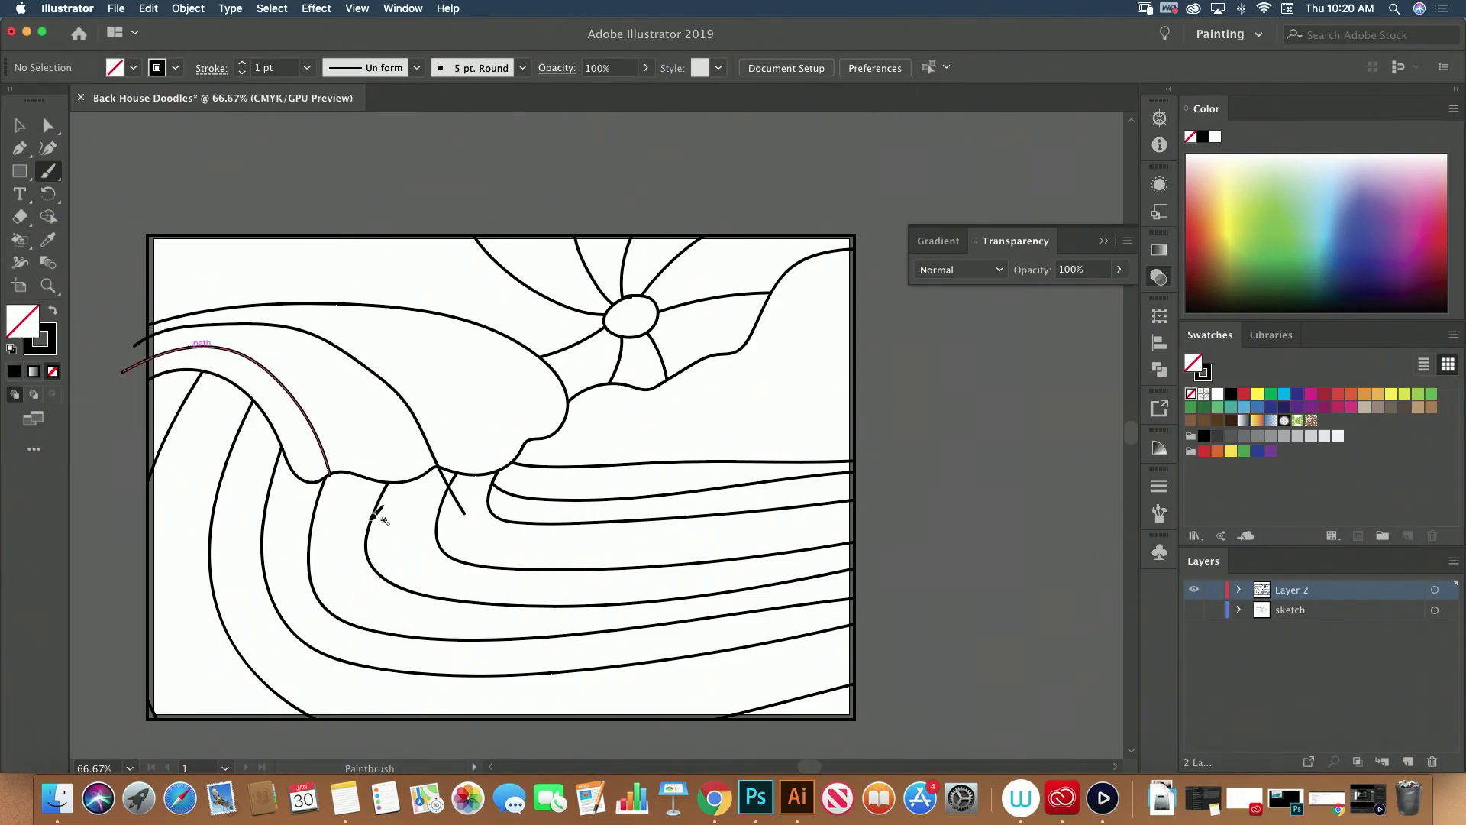
{"action": "key", "text": "super+z"}
{"action": "mouse_move", "coordinate": [140, 344]}
{"action": "left_mouse_down"}
{"action": "mouse_move", "coordinate": [352, 362]}
{"action": "mouse_move", "coordinate": [440, 503]}
{"action": "left_mouse_up"}
{"action": "key", "text": "super+z"}
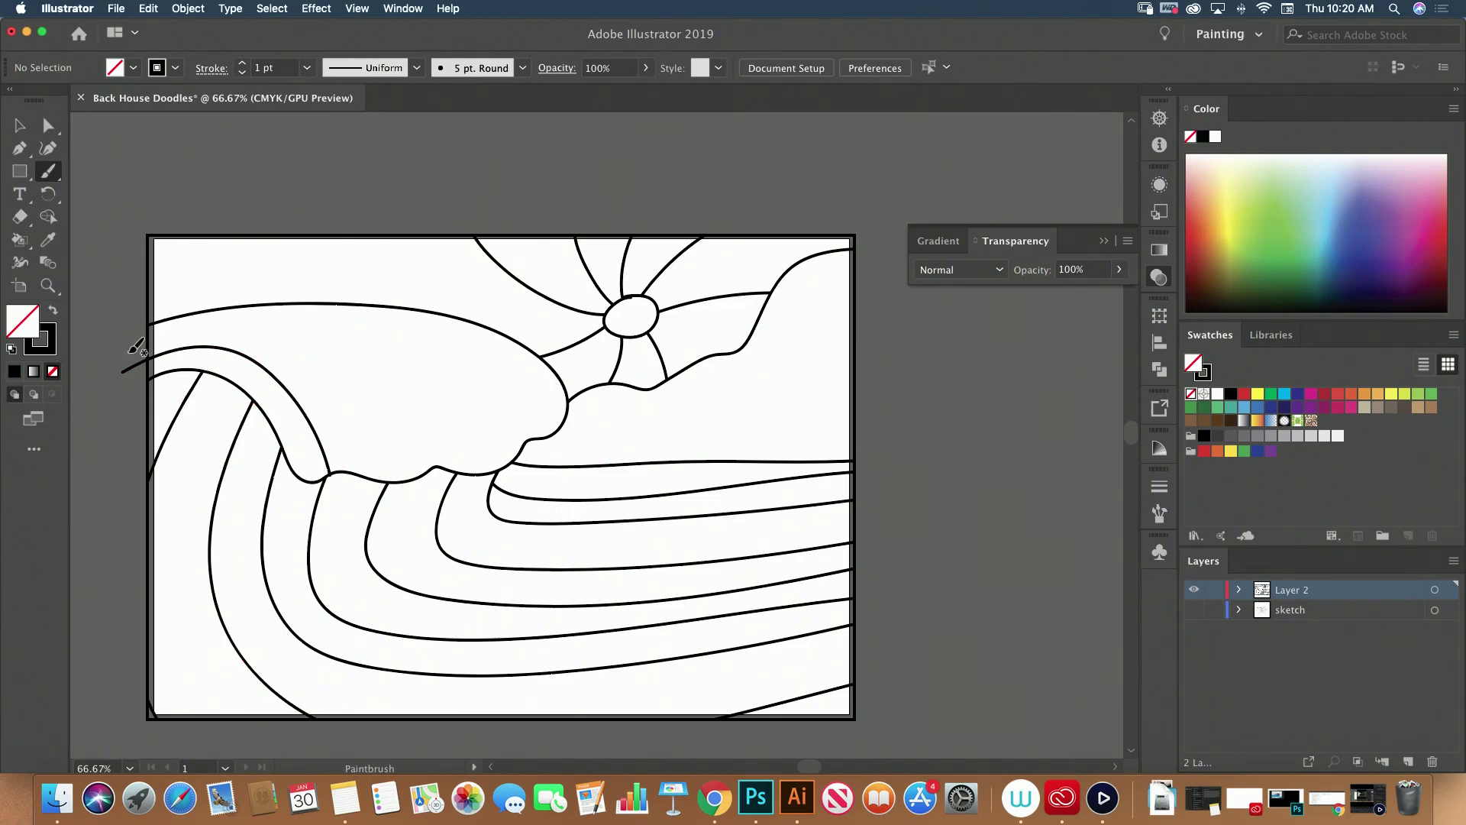
{"action": "mouse_move", "coordinate": [130, 350]}
{"action": "left_mouse_down"}
{"action": "mouse_move", "coordinate": [445, 470]}
{"action": "mouse_move", "coordinate": [463, 501]}
{"action": "left_mouse_up"}
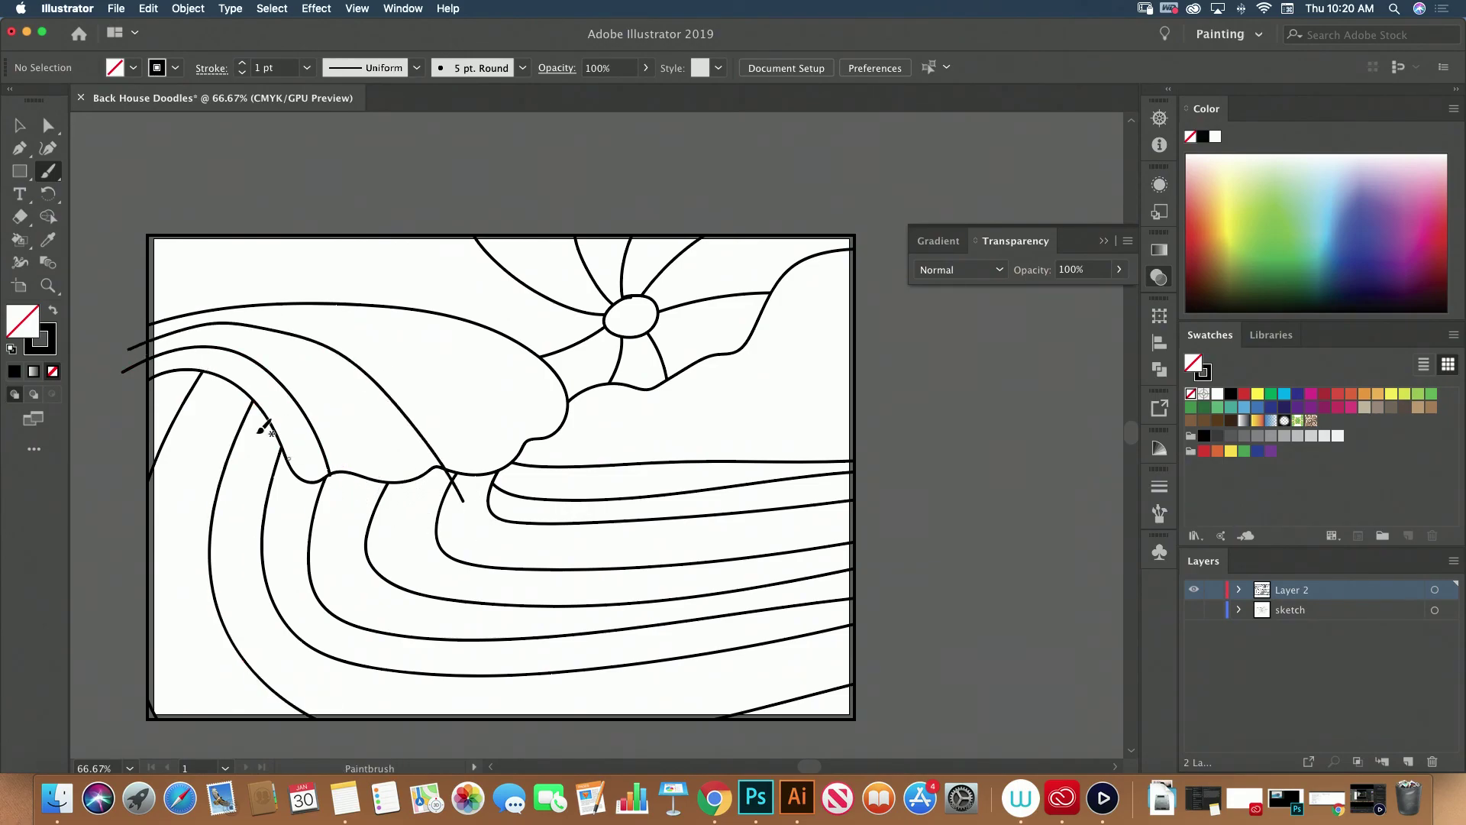
{"action": "key", "text": "super+z"}
{"action": "mouse_move", "coordinate": [136, 350]}
{"action": "left_mouse_down"}
{"action": "mouse_move", "coordinate": [295, 333]}
{"action": "mouse_move", "coordinate": [474, 502]}
{"action": "left_mouse_up"}
Paint a long curve from the left edge down across the hill
{"action": "mouse_move", "coordinate": [145, 334]}
{"action": "left_mouse_down"}
{"action": "mouse_move", "coordinate": [241, 310]}
{"action": "mouse_move", "coordinate": [694, 483]}
{"action": "left_mouse_up"}
{"action": "key", "text": "super+z"}
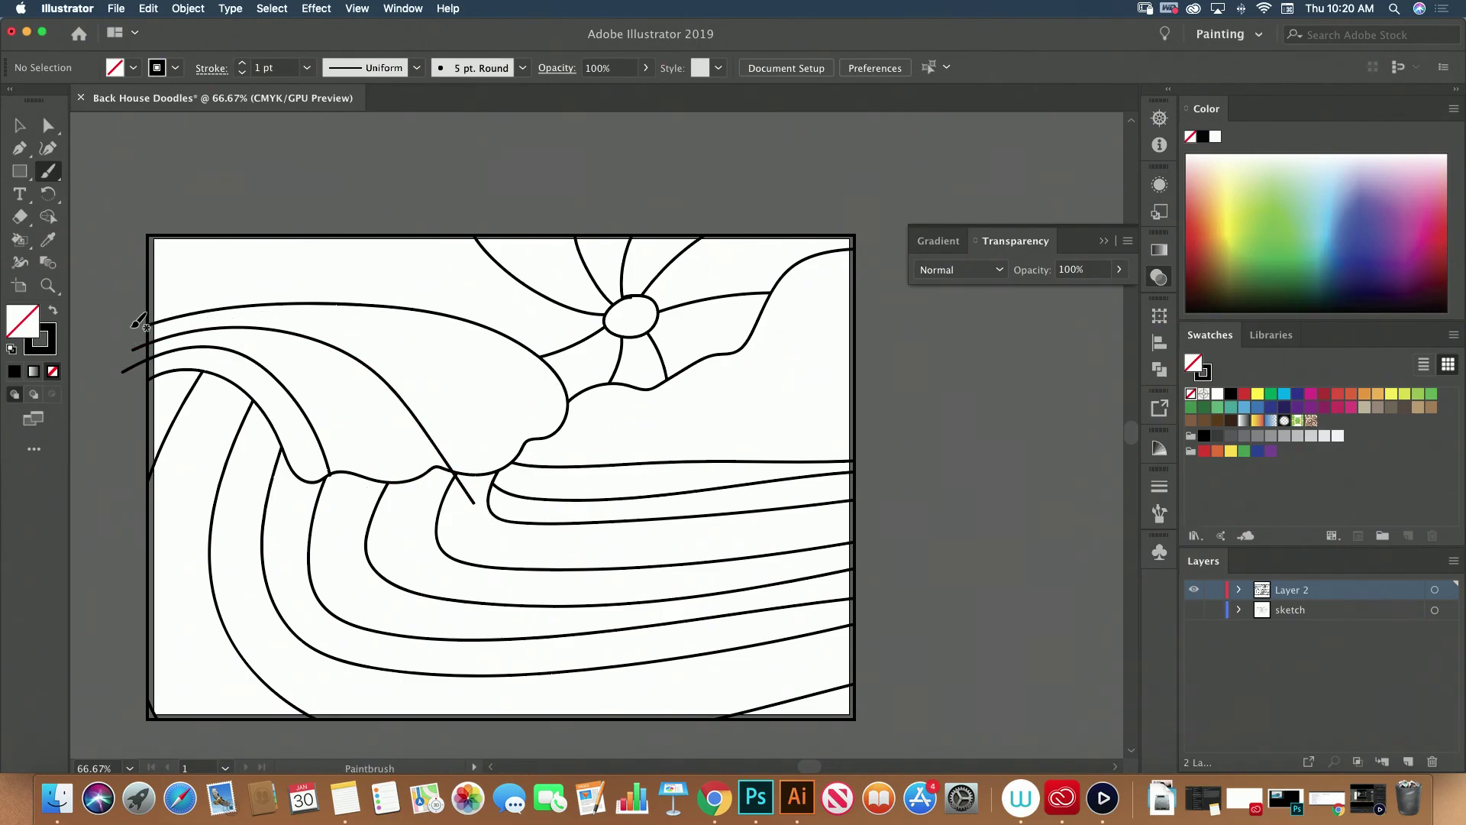
{"action": "mouse_move", "coordinate": [139, 332]}
{"action": "left_mouse_down"}
{"action": "mouse_move", "coordinate": [321, 308]}
{"action": "mouse_move", "coordinate": [634, 468]}
{"action": "left_mouse_up"}
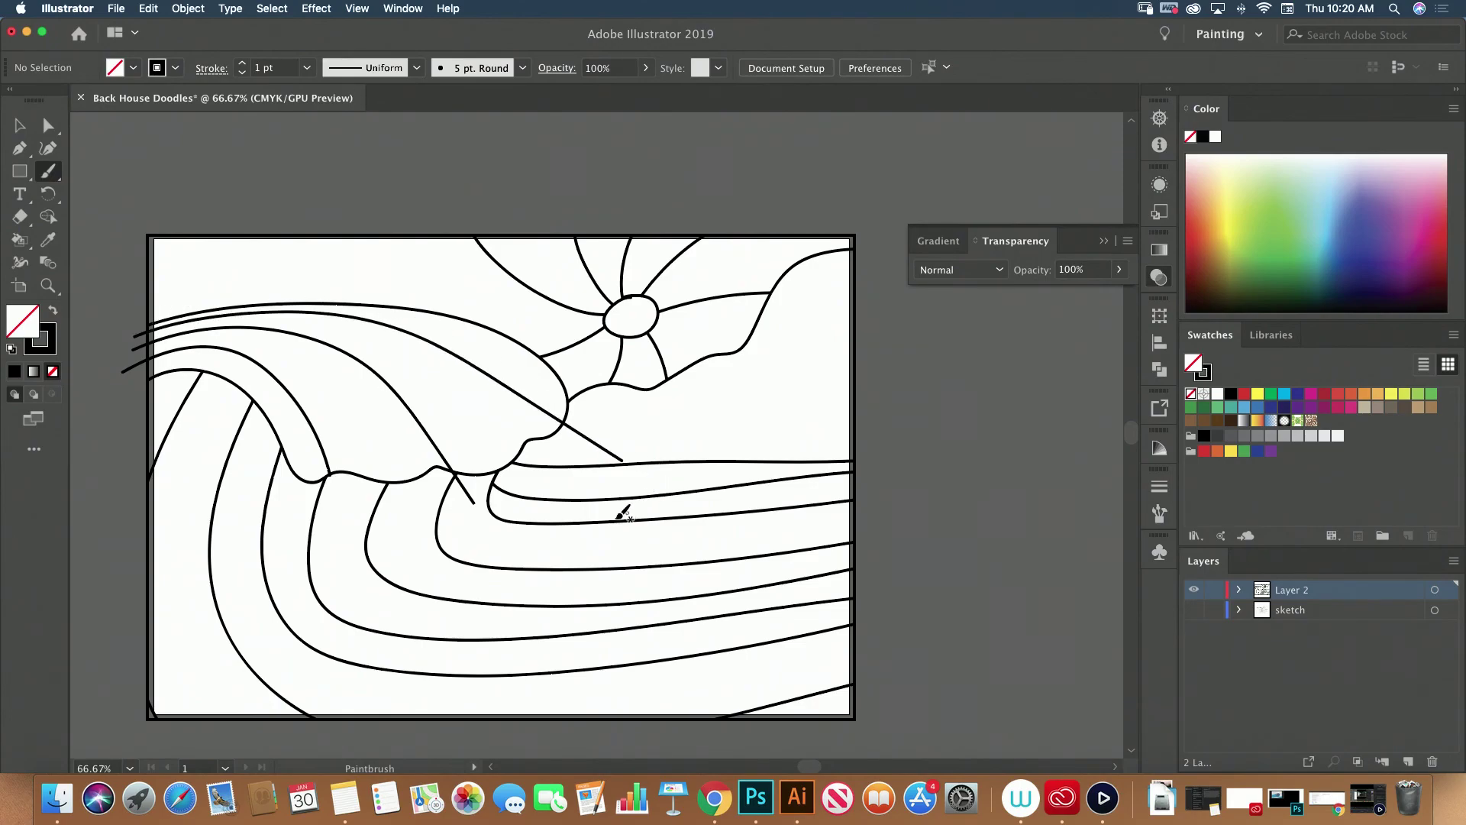
{"action": "key", "text": "super+z"}
{"action": "mouse_move", "coordinate": [142, 333]}
{"action": "left_mouse_down"}
{"action": "mouse_move", "coordinate": [321, 313]}
{"action": "mouse_move", "coordinate": [501, 370]}
{"action": "mouse_move", "coordinate": [634, 466]}
{"action": "left_mouse_up"}
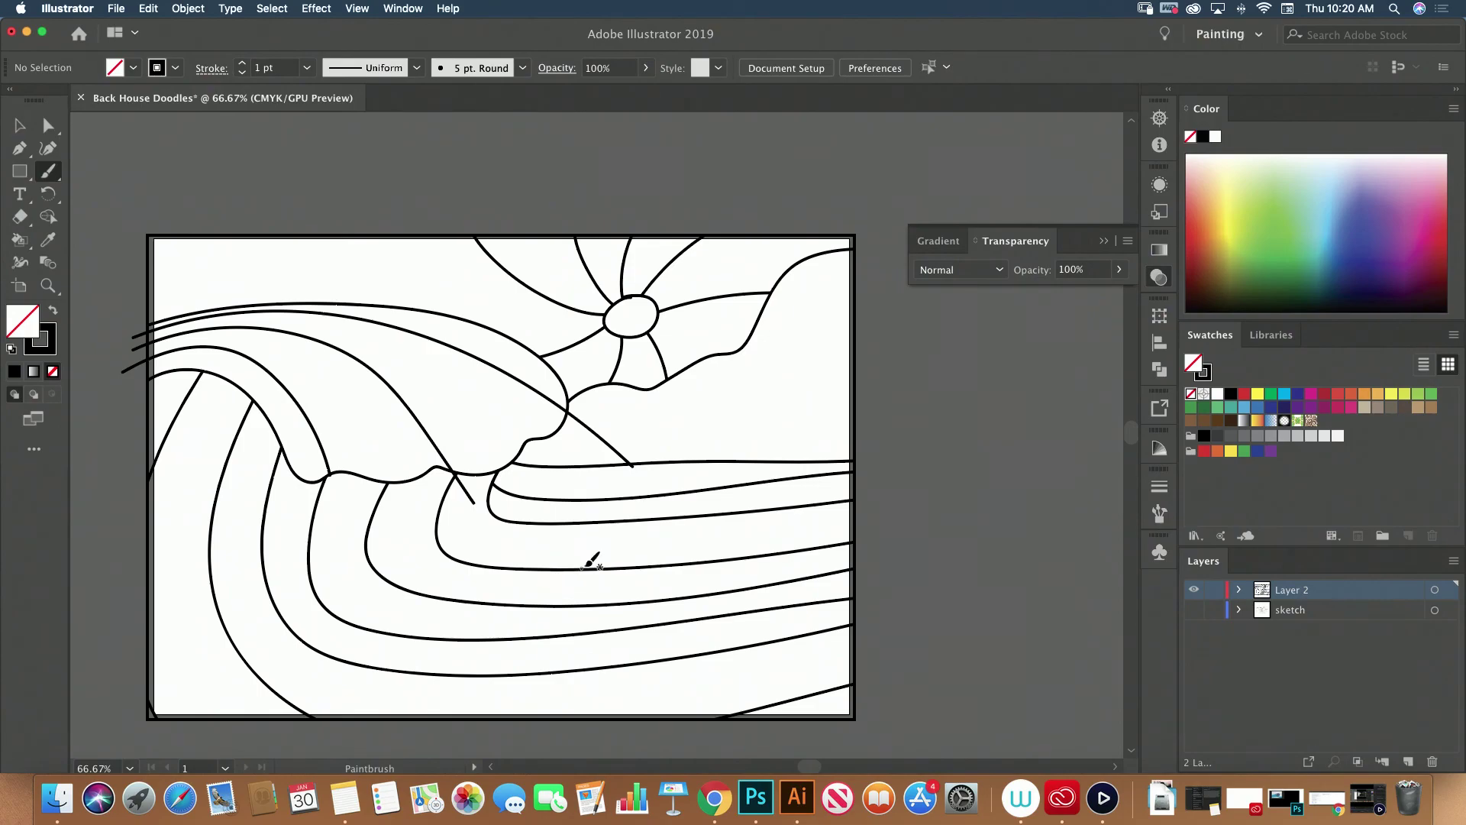
{"action": "scroll", "coordinate": [599, 540], "scroll_direction": "left", "scroll_amount": 5}
{"action": "scroll", "coordinate": [598, 540], "scroll_direction": "up", "scroll_amount": 1}
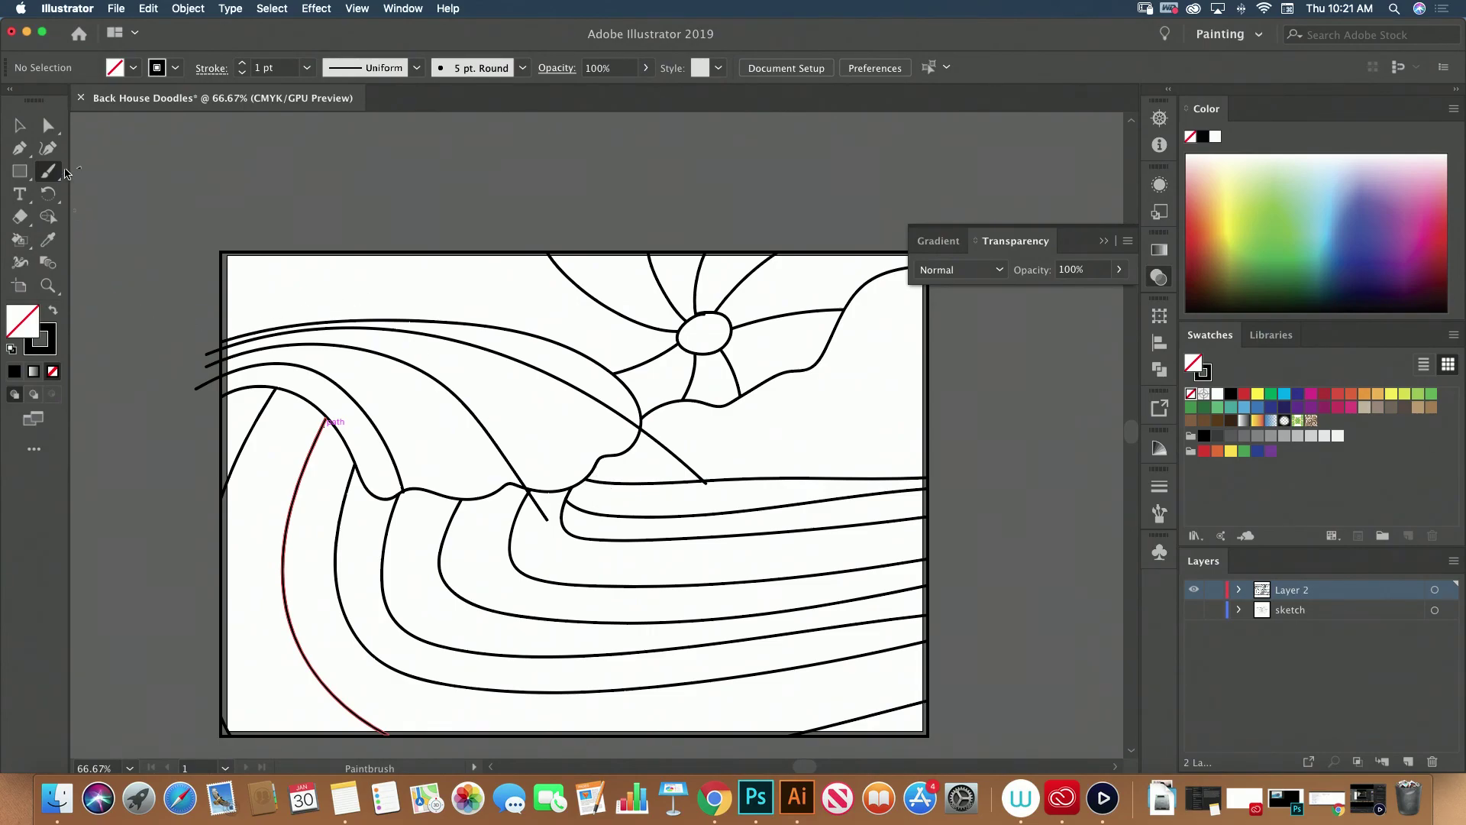
Select the long new curve, turn it slightly clockwise from a corner handle, then deselect it
{"action": "key", "text": "v"}
{"action": "left_click", "coordinate": [675, 466]}
{"action": "left_click_drag", "start_coordinate": [713, 491], "coordinate": [713, 501]}
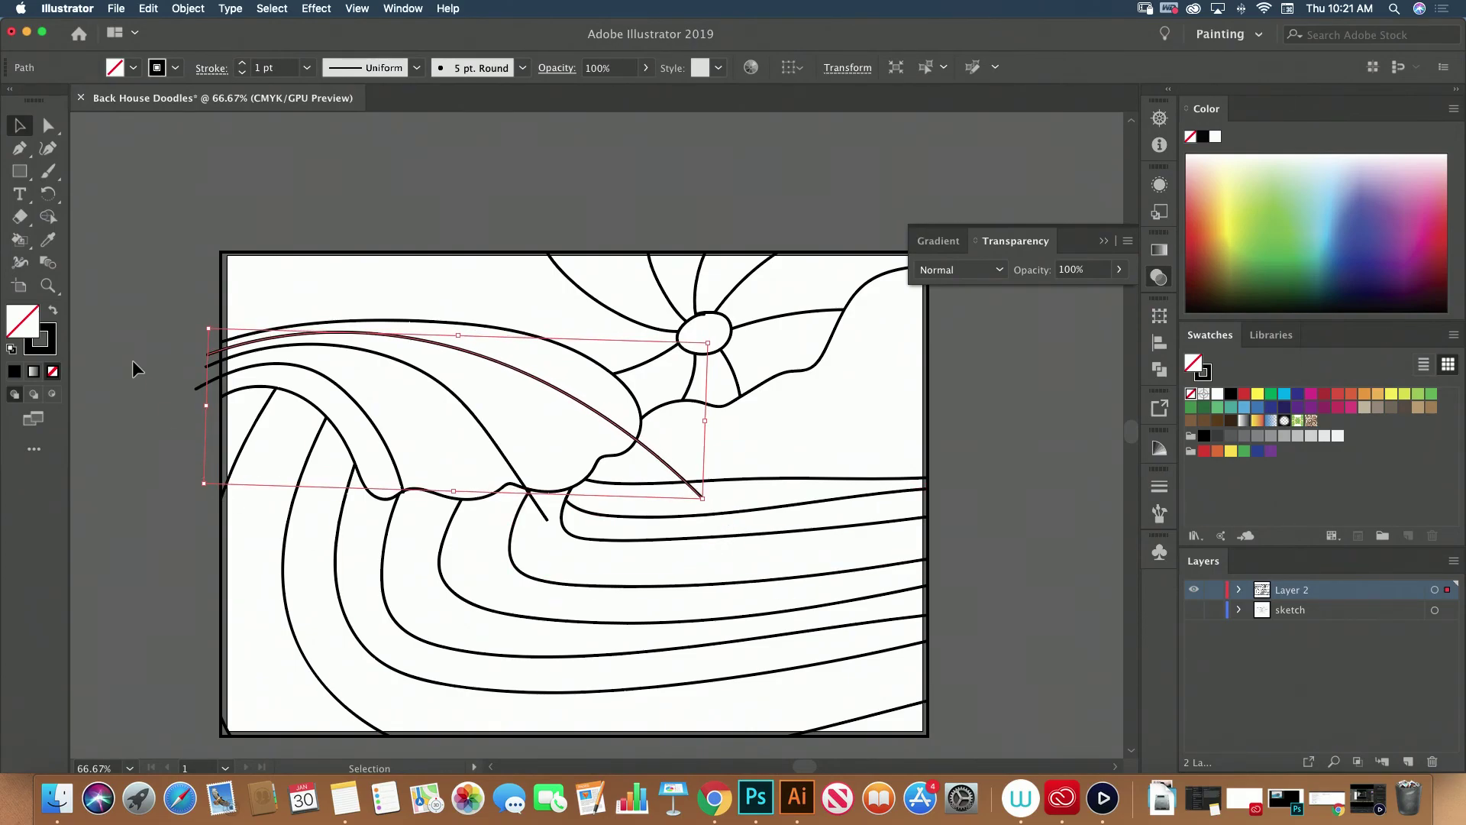
{"action": "left_click", "coordinate": [108, 326]}
{"action": "scroll", "coordinate": [642, 540], "scroll_direction": "left", "scroll_amount": 2}
{"action": "scroll", "coordinate": [550, 565], "scroll_direction": "right", "scroll_amount": 6}
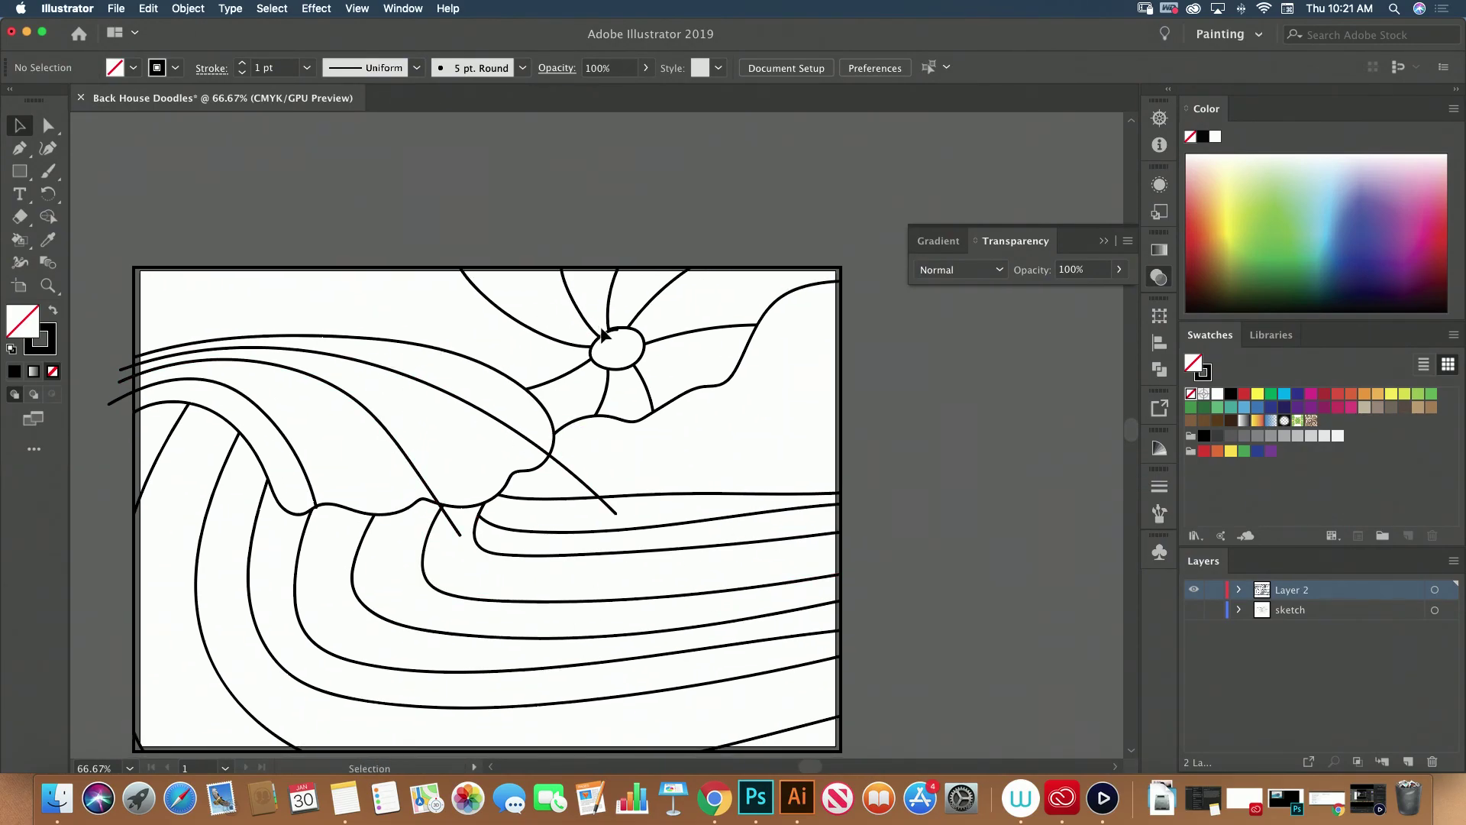
With the Paintbrush, dab the first sand dots into the band below the hill
{"action": "left_click", "coordinate": [48, 171]}
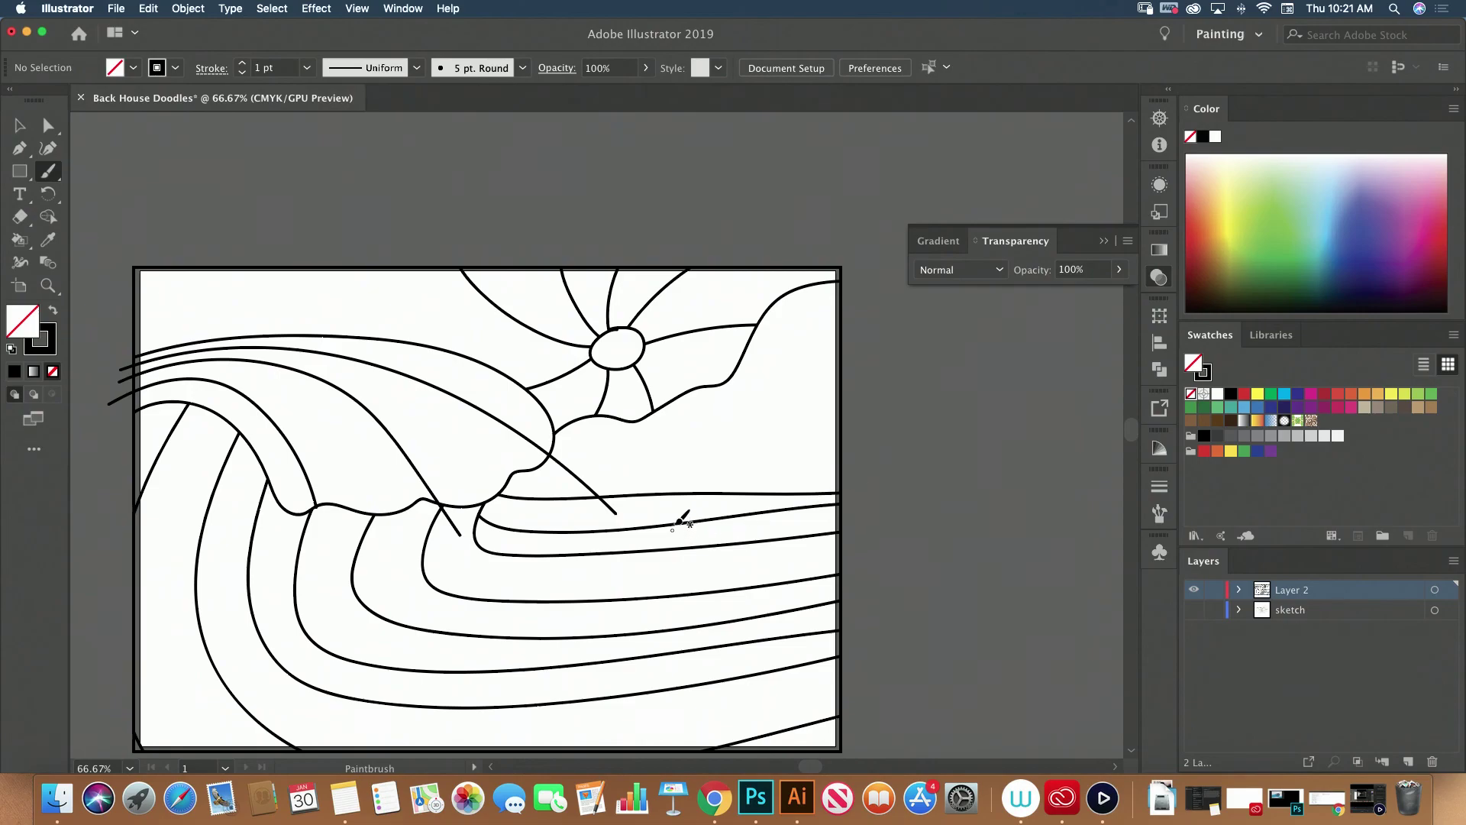
{"action": "left_click_drag", "start_coordinate": [686, 515], "coordinate": [783, 493]}
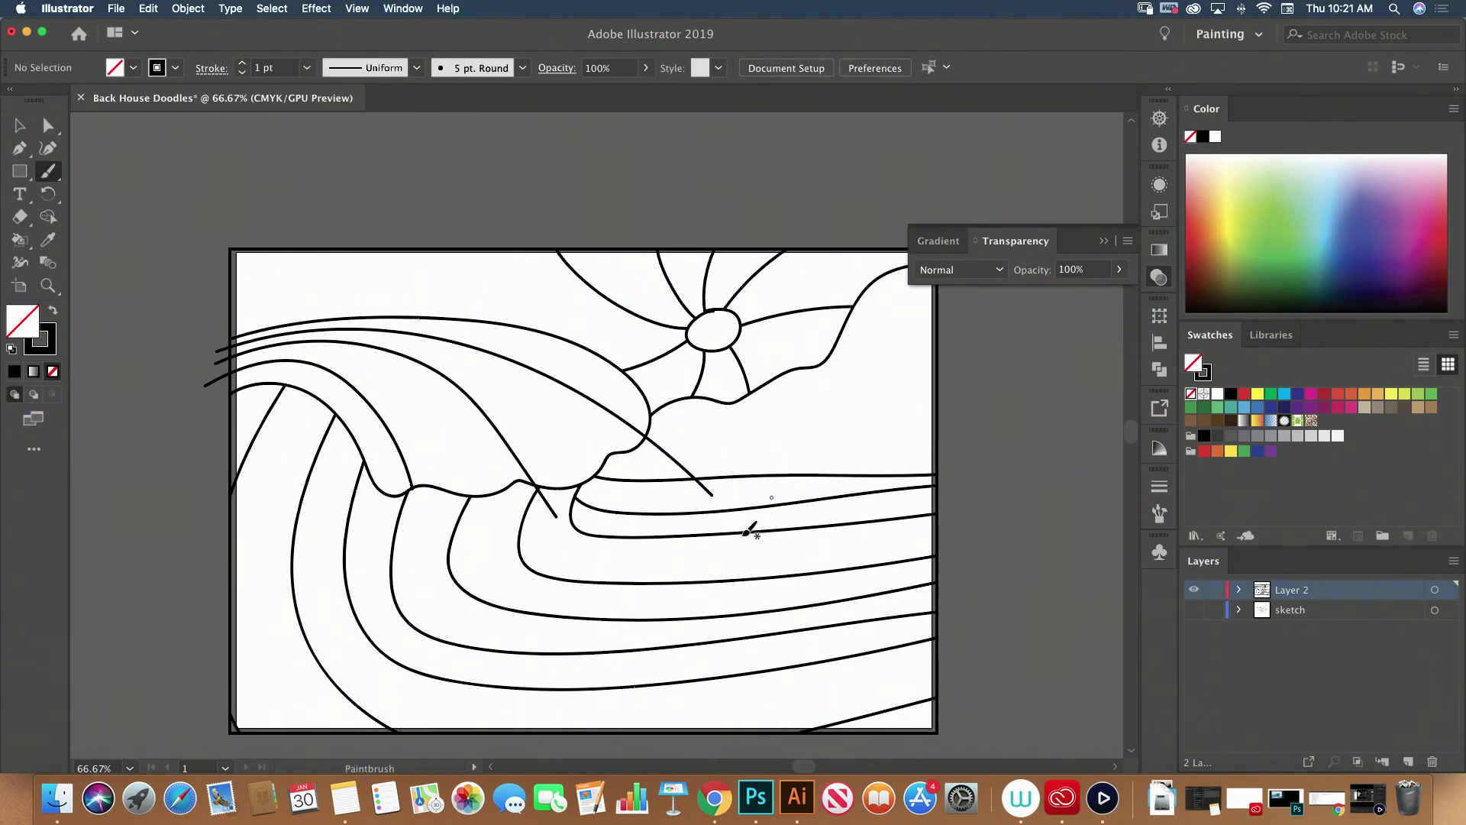
{"action": "left_click", "coordinate": [609, 494]}
{"action": "left_click", "coordinate": [627, 500]}
{"action": "left_click", "coordinate": [642, 494]}
{"action": "left_click", "coordinate": [646, 500]}
{"action": "key", "text": "super+z"}
{"action": "left_click", "coordinate": [650, 504]}
{"action": "left_click", "coordinate": [645, 493]}
{"action": "left_click", "coordinate": [665, 494]}
Stipple more sand dots across the band's left part, lower edge and further right
{"action": "left_click", "coordinate": [660, 487]}
{"action": "left_click", "coordinate": [630, 490]}
{"action": "left_click", "coordinate": [621, 485]}
{"action": "left_click", "coordinate": [603, 484]}
{"action": "left_click", "coordinate": [594, 485]}
{"action": "left_click", "coordinate": [608, 495]}
{"action": "left_click", "coordinate": [612, 508]}
{"action": "left_click", "coordinate": [620, 507]}
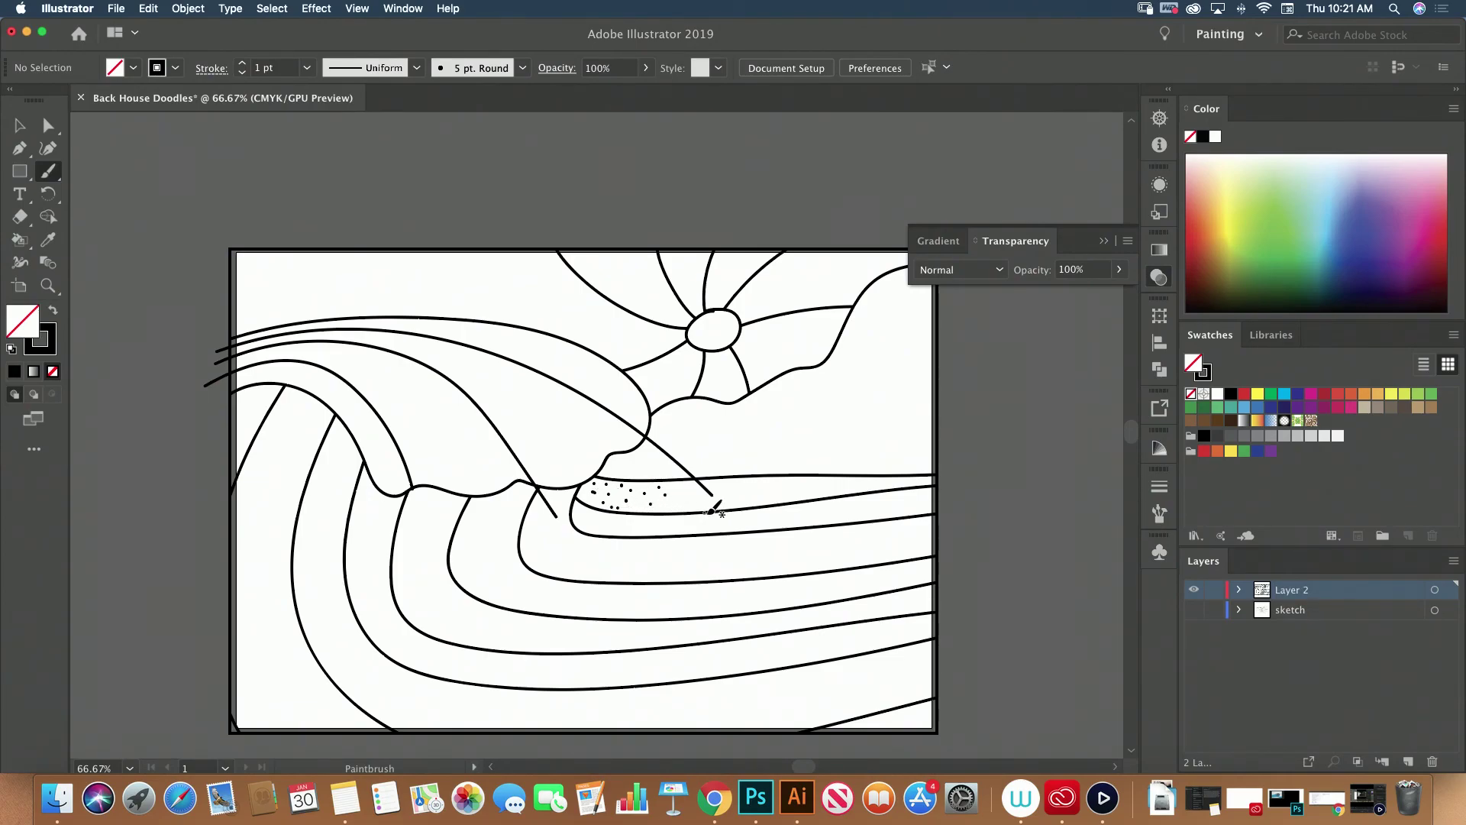
{"action": "left_click", "coordinate": [644, 491]}
{"action": "left_click", "coordinate": [654, 499]}
{"action": "left_click", "coordinate": [669, 507]}
{"action": "left_click", "coordinate": [674, 504]}
{"action": "left_click", "coordinate": [679, 503]}
{"action": "left_click", "coordinate": [688, 498]}
{"action": "left_click", "coordinate": [731, 498]}
Continue the dots along the band's right half to its end, filling the mid-band gaps
{"action": "left_click", "coordinate": [758, 488]}
{"action": "left_click_drag", "start_coordinate": [767, 493], "coordinate": [774, 494]}
{"action": "left_click", "coordinate": [809, 489]}
{"action": "left_click", "coordinate": [821, 494]}
{"action": "left_click", "coordinate": [842, 484]}
{"action": "left_click", "coordinate": [856, 482]}
{"action": "left_click", "coordinate": [879, 482]}
{"action": "left_click", "coordinate": [886, 484]}
{"action": "left_click", "coordinate": [903, 483]}
{"action": "left_click", "coordinate": [779, 485]}
{"action": "left_click", "coordinate": [787, 492]}
{"action": "left_click", "coordinate": [790, 482]}
{"action": "left_click", "coordinate": [800, 482]}
{"action": "left_click", "coordinate": [815, 483]}
{"action": "left_click", "coordinate": [702, 505]}
{"action": "left_click", "coordinate": [678, 494]}
{"action": "scroll", "coordinate": [791, 518], "scroll_direction": "left", "scroll_amount": 3}
{"action": "scroll", "coordinate": [791, 517], "scroll_direction": "up", "scroll_amount": 1}
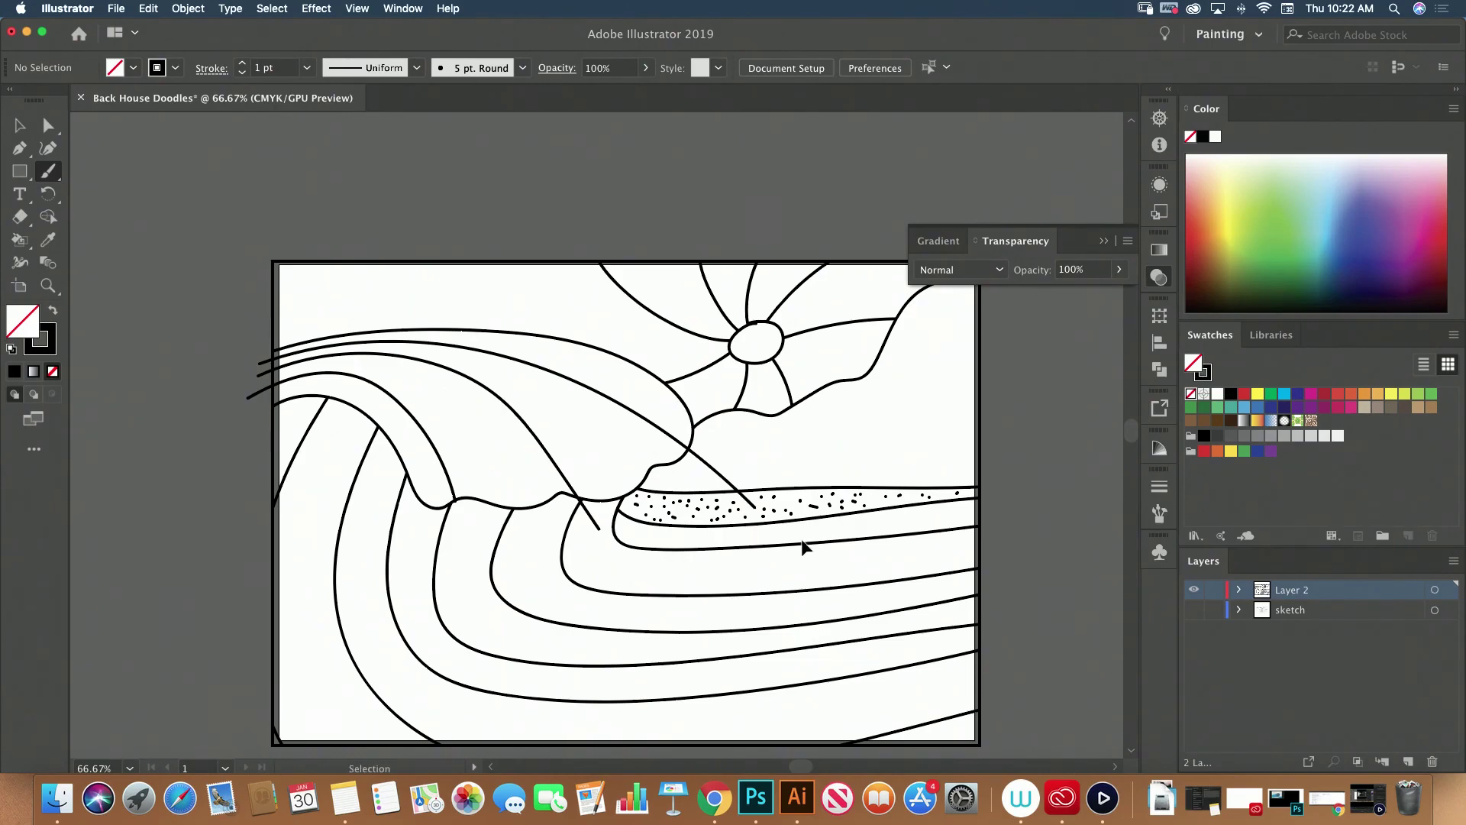
Save as Back House Doodles.ai on the Desktop, accepting the default Illustrator options
{"action": "key", "text": "super+shift+s"}
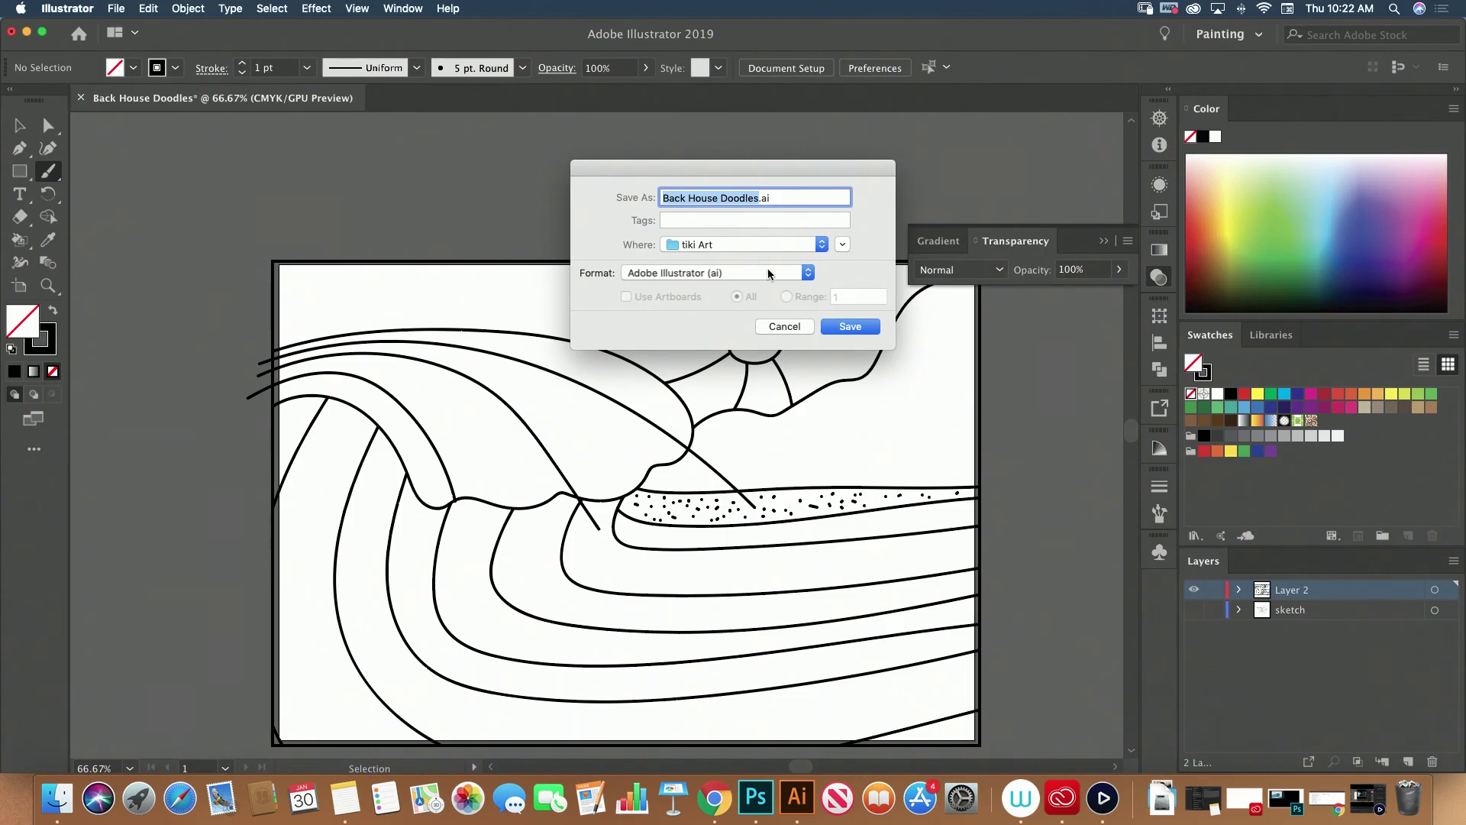
{"action": "key", "text": "super+d"}
{"action": "left_click", "coordinate": [847, 328]}
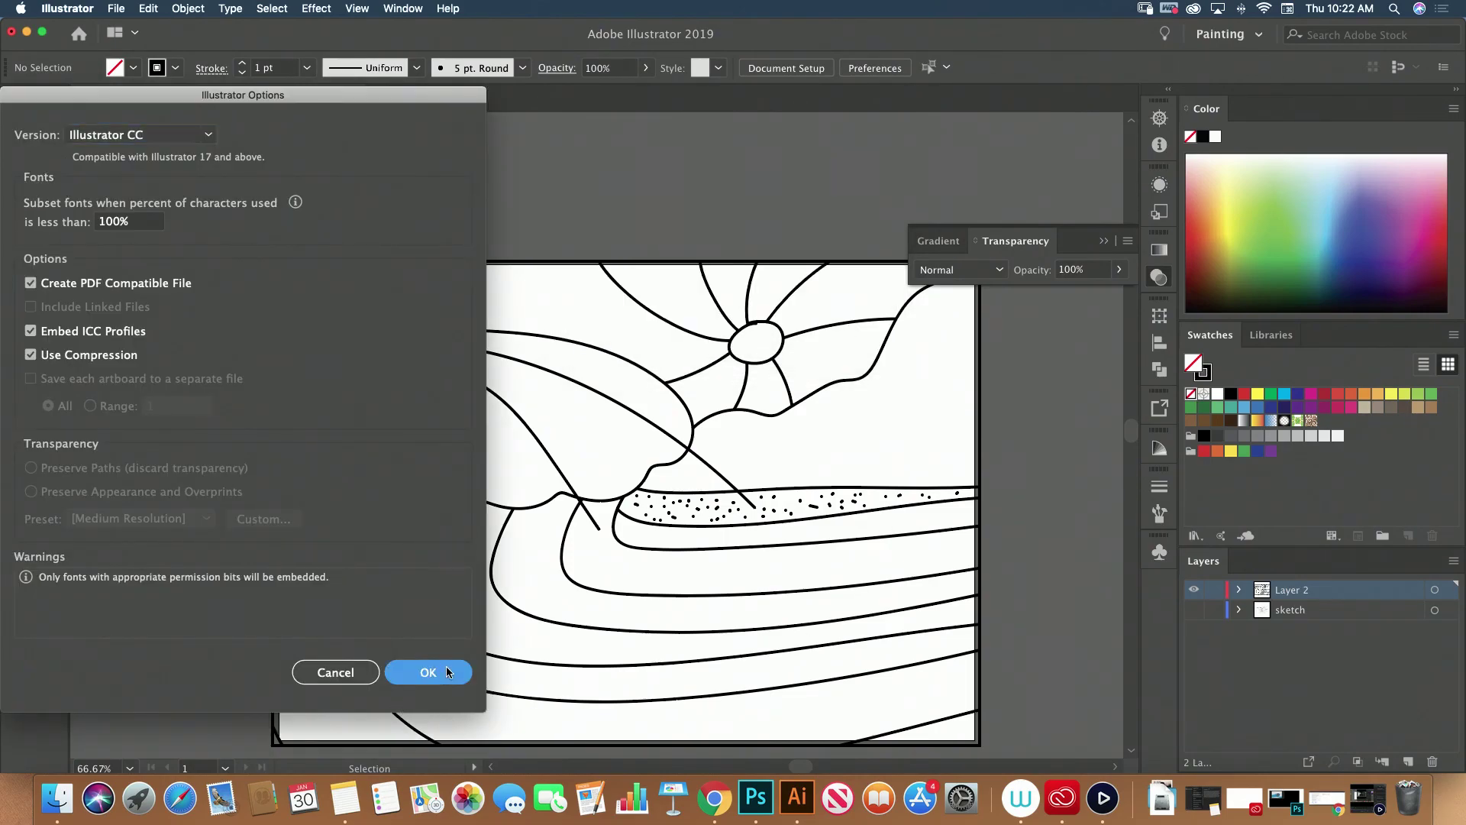
{"action": "key", "text": "Return"}
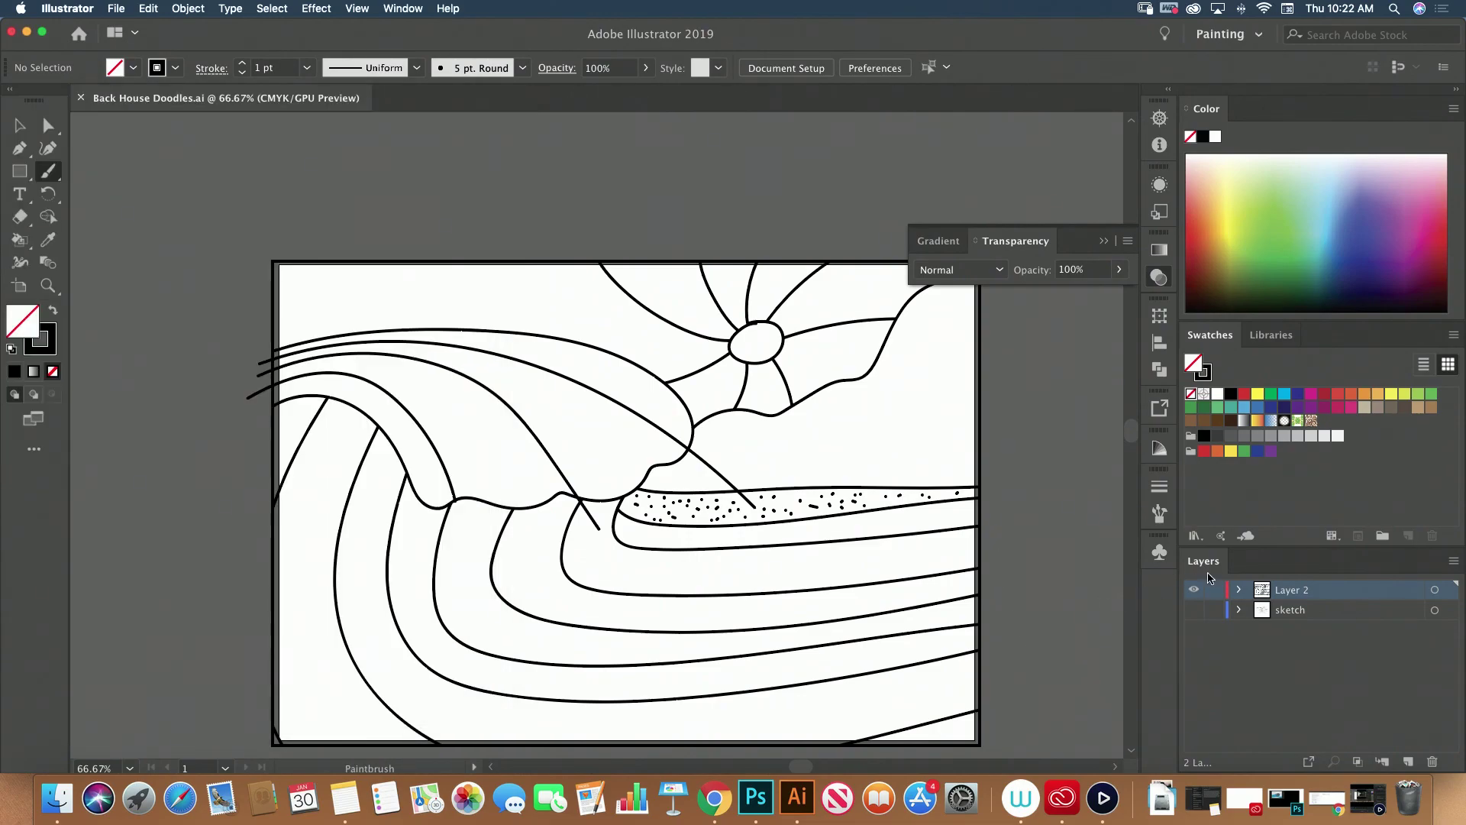
Show the sketch layer and paint the palm's fronds and trunk, undoing one stray stroke
{"action": "left_click", "coordinate": [1195, 611]}
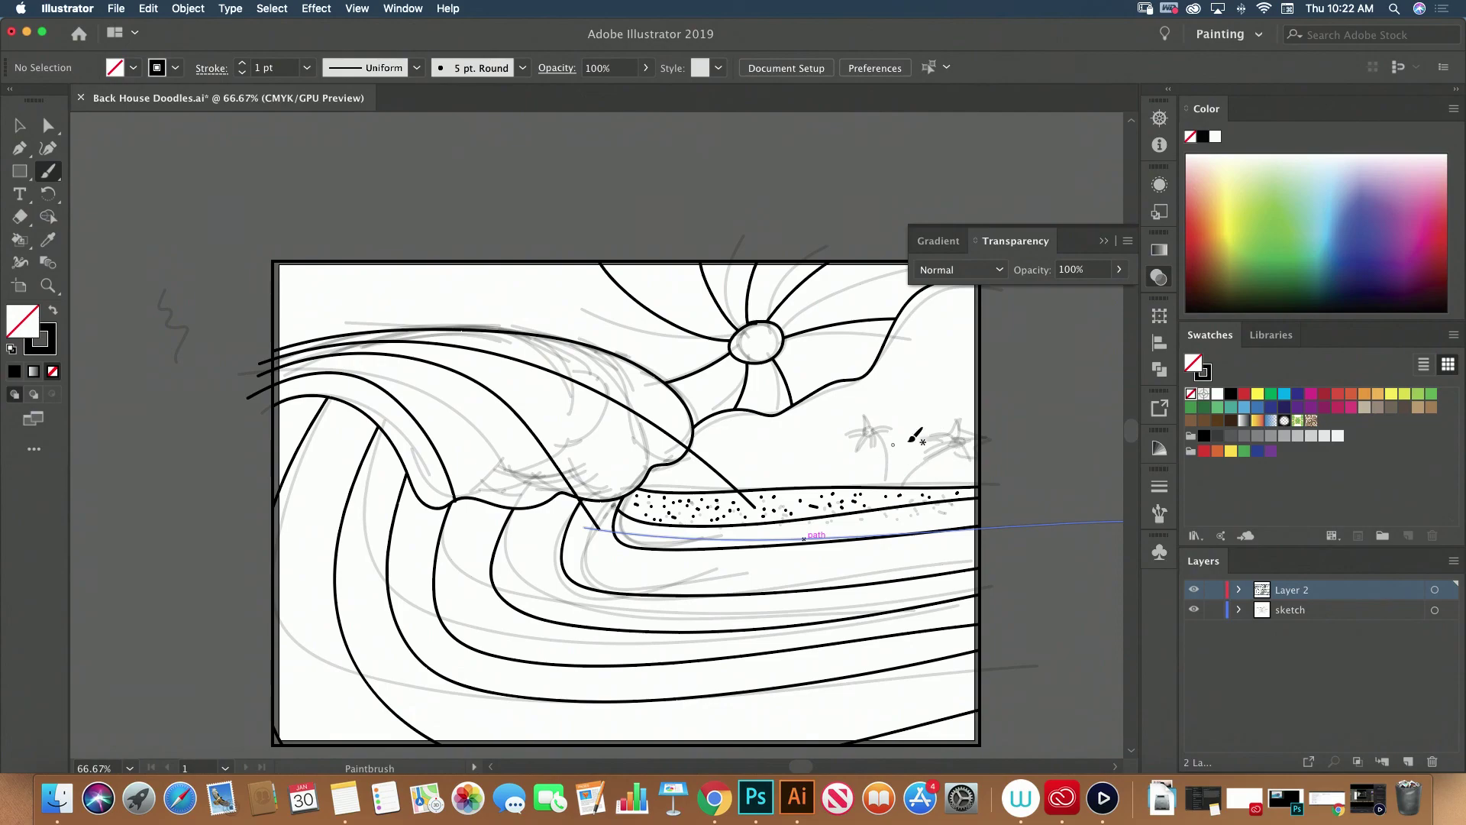
{"action": "mouse_move", "coordinate": [919, 443]}
{"action": "left_mouse_down"}
{"action": "mouse_move", "coordinate": [960, 447]}
{"action": "mouse_move", "coordinate": [981, 418]}
{"action": "mouse_move", "coordinate": [963, 447]}
{"action": "mouse_move", "coordinate": [995, 446]}
{"action": "left_mouse_up"}
{"action": "mouse_move", "coordinate": [944, 456]}
{"action": "left_mouse_down"}
{"action": "mouse_move", "coordinate": [922, 437]}
{"action": "mouse_move", "coordinate": [951, 443]}
{"action": "left_mouse_up"}
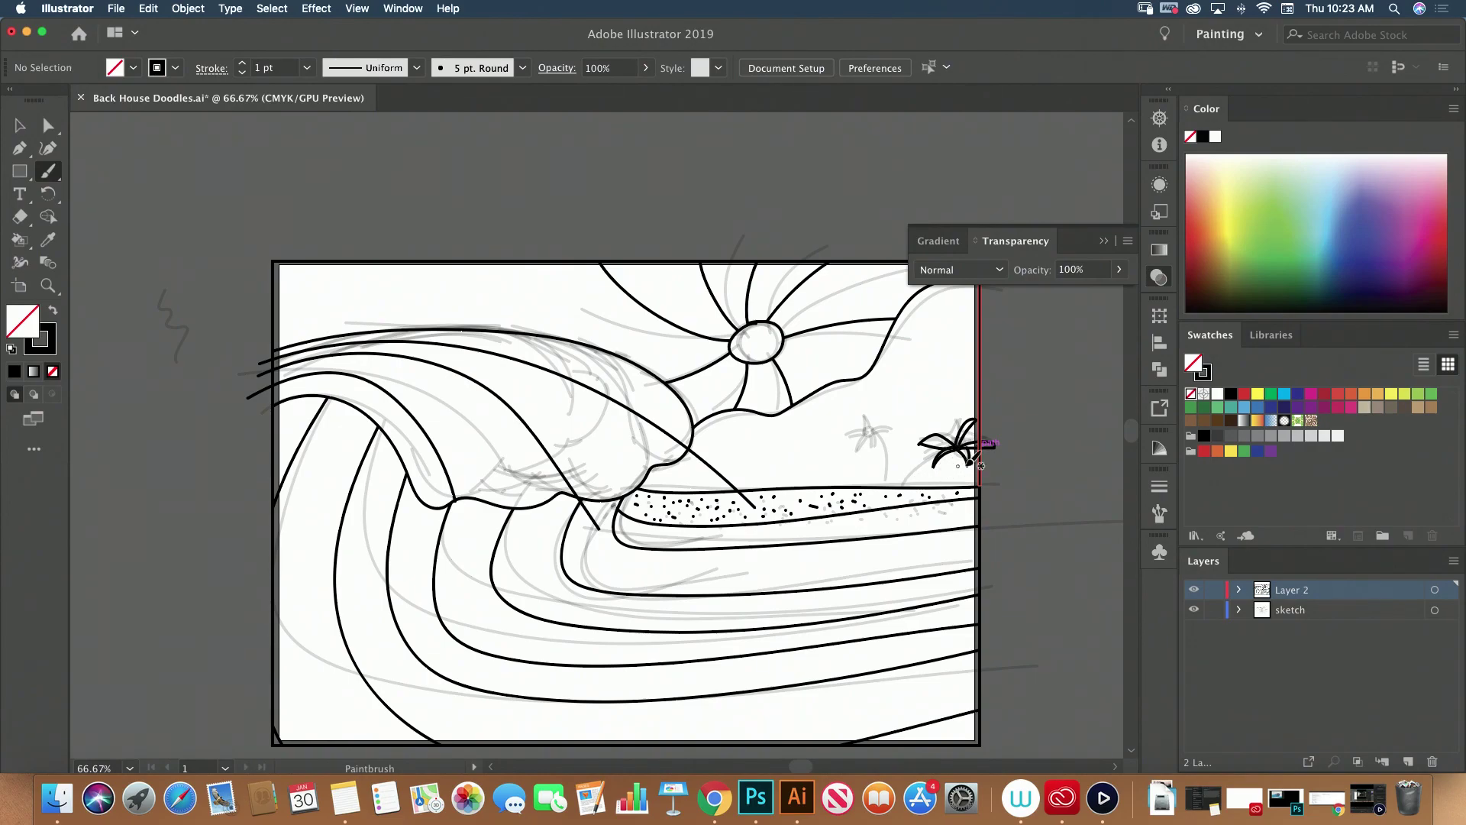
{"action": "mouse_move", "coordinate": [967, 453]}
{"action": "left_mouse_down"}
{"action": "mouse_move", "coordinate": [953, 471]}
{"action": "mouse_move", "coordinate": [979, 468]}
{"action": "left_mouse_up"}
{"action": "mouse_move", "coordinate": [955, 451]}
{"action": "left_mouse_down"}
{"action": "mouse_move", "coordinate": [935, 494]}
{"action": "mouse_move", "coordinate": [978, 485]}
{"action": "mouse_move", "coordinate": [963, 495]}
{"action": "mouse_move", "coordinate": [956, 453]}
{"action": "mouse_move", "coordinate": [951, 496]}
{"action": "left_mouse_up"}
{"action": "key", "text": "super+z"}
{"action": "left_click_drag", "start_coordinate": [991, 446], "coordinate": [995, 444]}
Zoom in on the palm, hide the grey sketch layer, and marquee-select the whole palm
{"action": "key", "text": "v"}
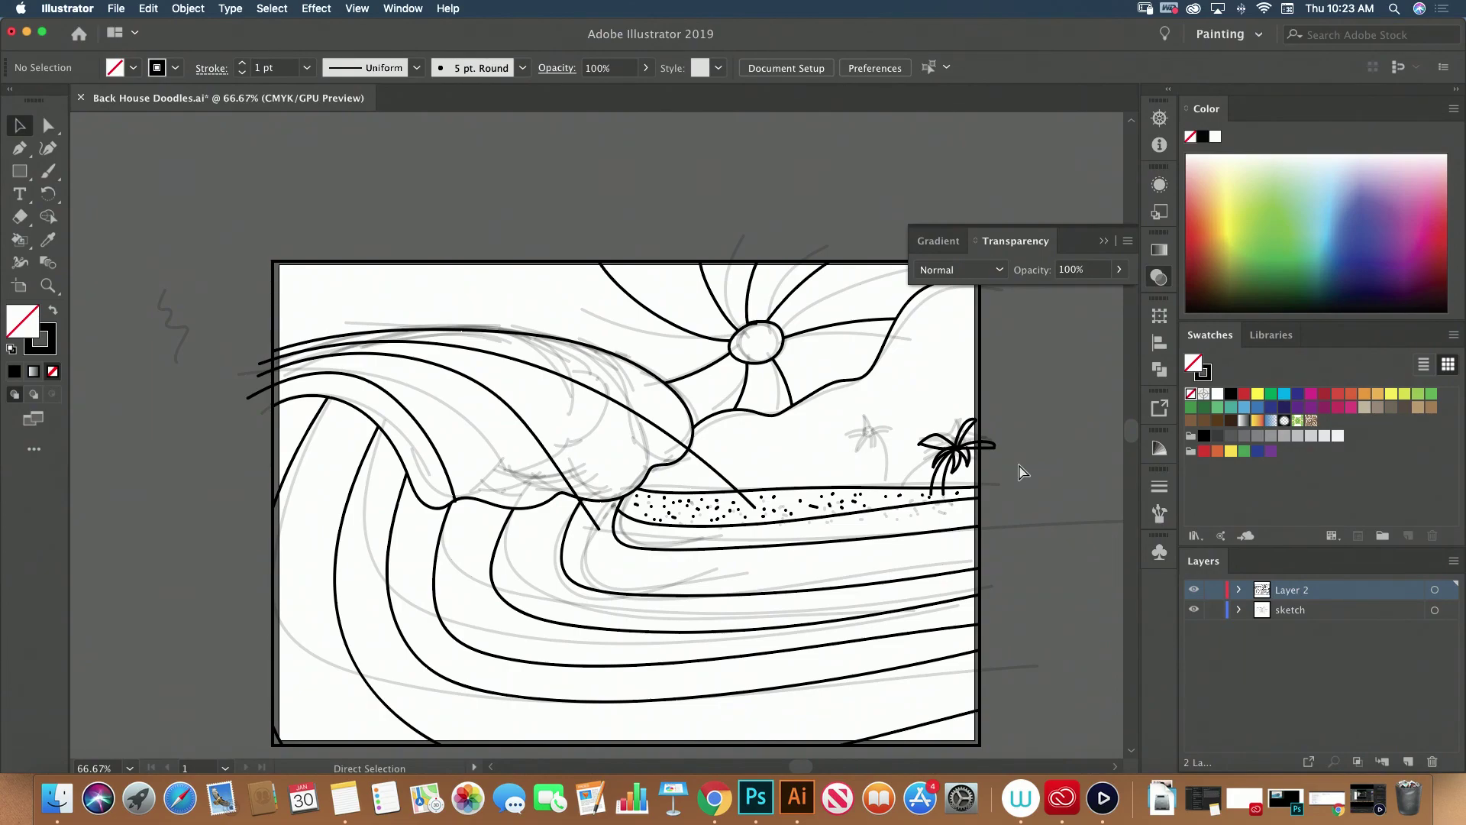
{"action": "key", "text": "super+equal"}
{"action": "key", "text": "super+equal"}
{"action": "left_click_drag", "start_coordinate": [1075, 475], "coordinate": [255, 504]}
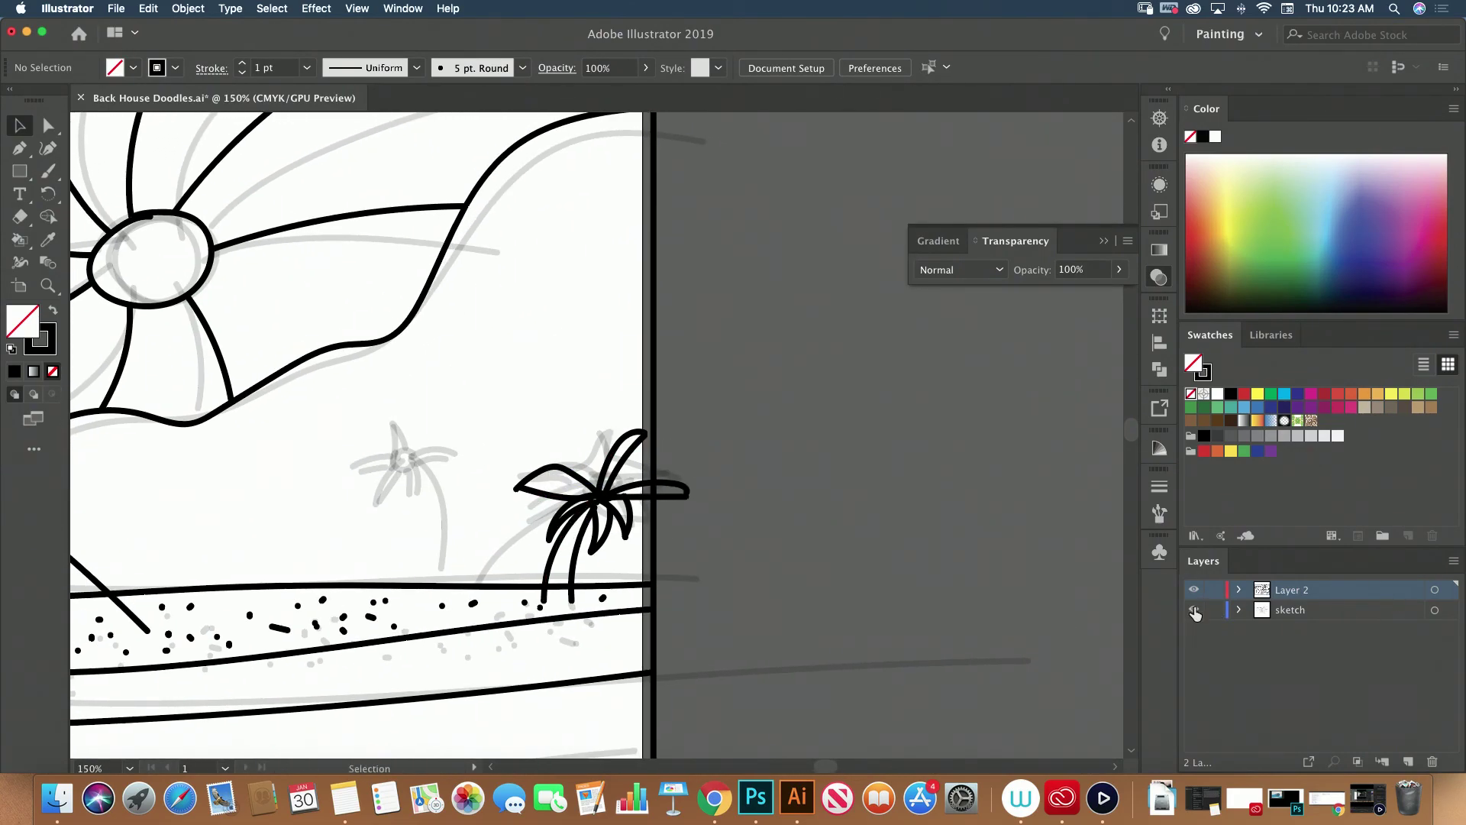
{"action": "left_click", "coordinate": [1194, 610]}
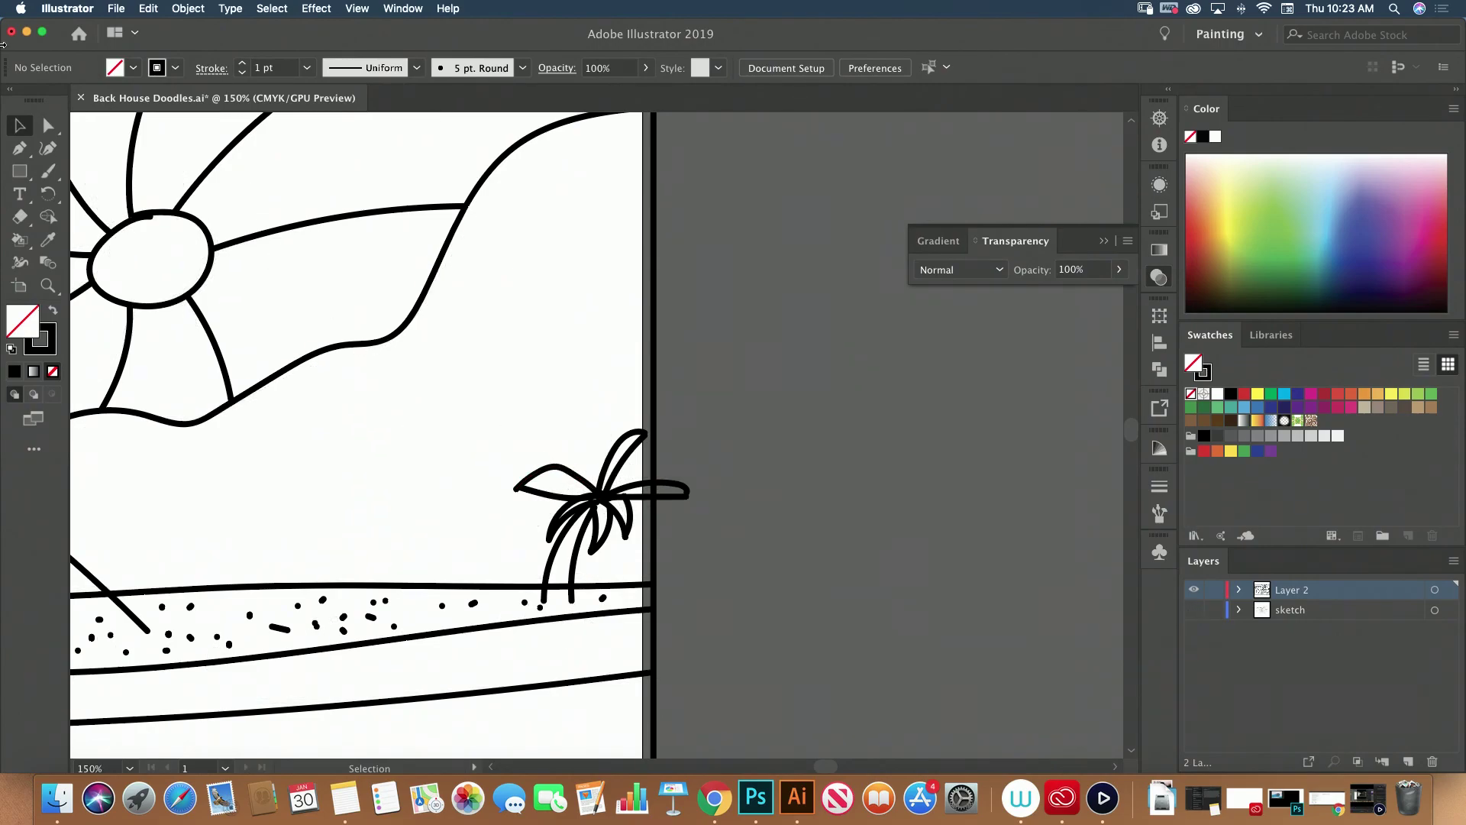
{"action": "left_click_drag", "start_coordinate": [500, 426], "coordinate": [631, 537]}
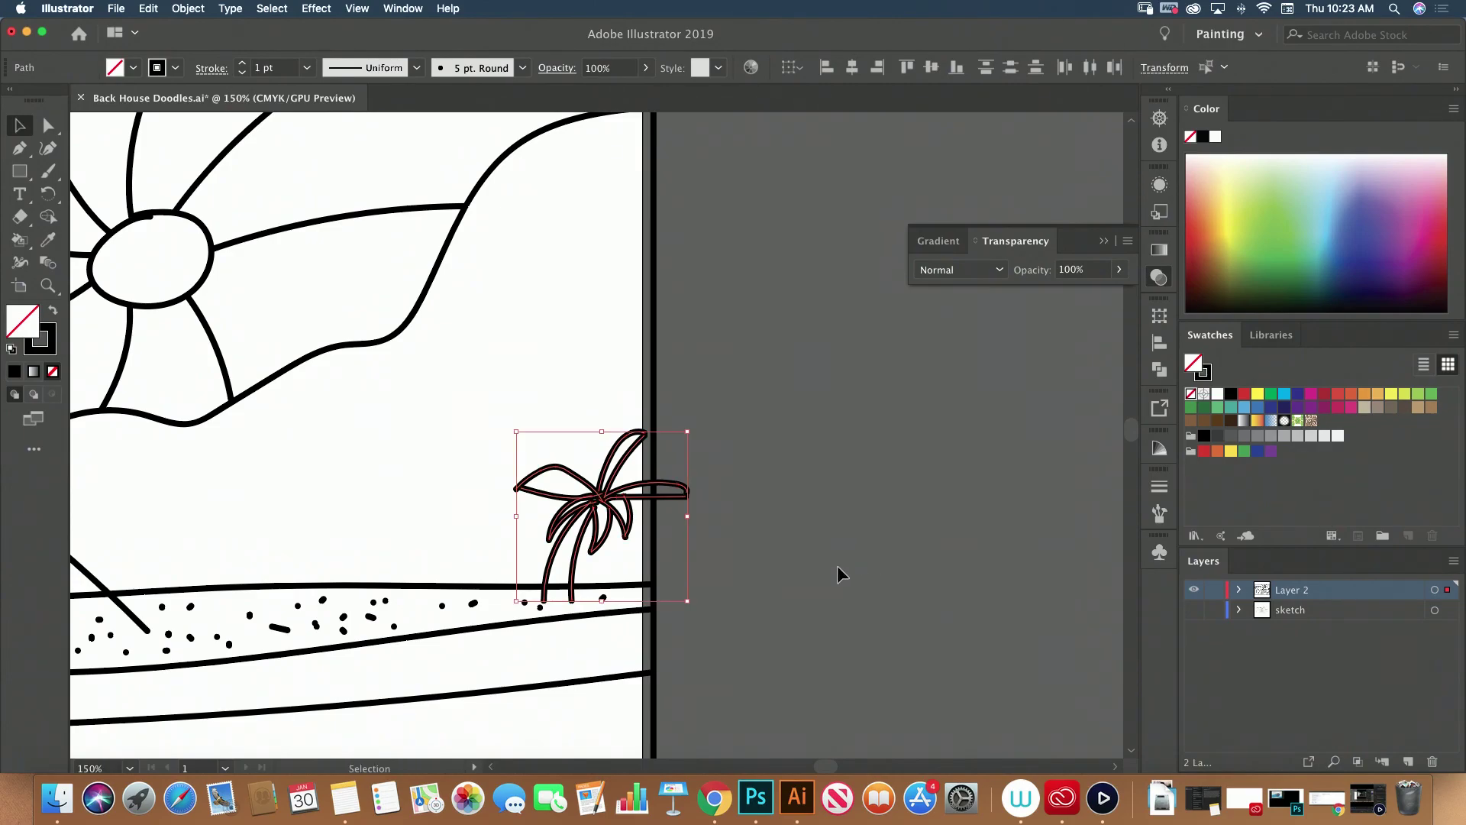
Duplicate the palm tree, move the copy left, and reflect it vertically
{"action": "key", "text": "super+c"}
{"action": "key", "text": "super+v"}
{"action": "left_click_drag", "start_coordinate": [569, 440], "coordinate": [410, 470]}
{"action": "right_click", "coordinate": [420, 445]}
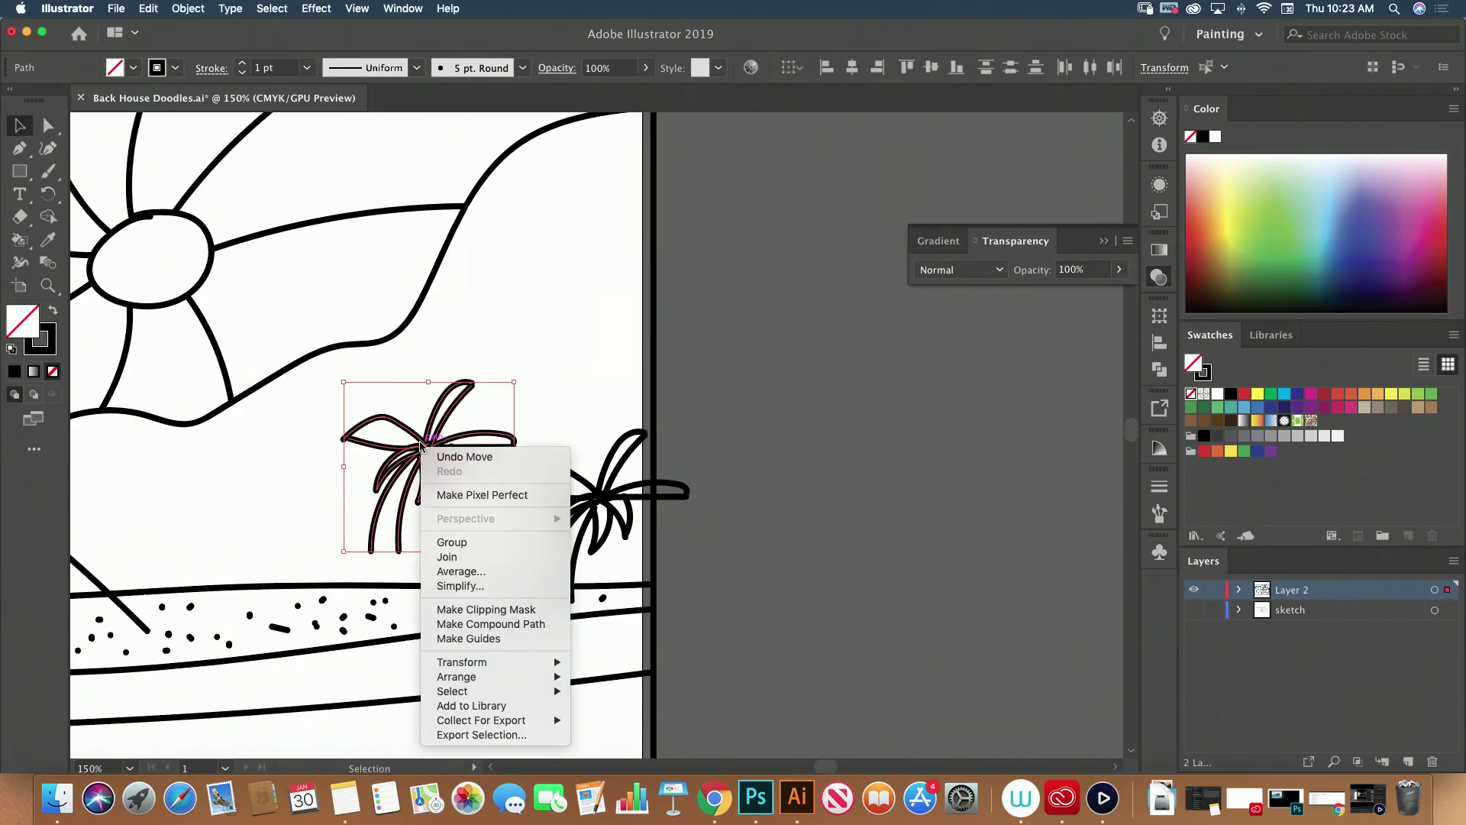
{"action": "mouse_move", "coordinate": [489, 663]}
{"action": "left_click", "coordinate": [646, 683]}
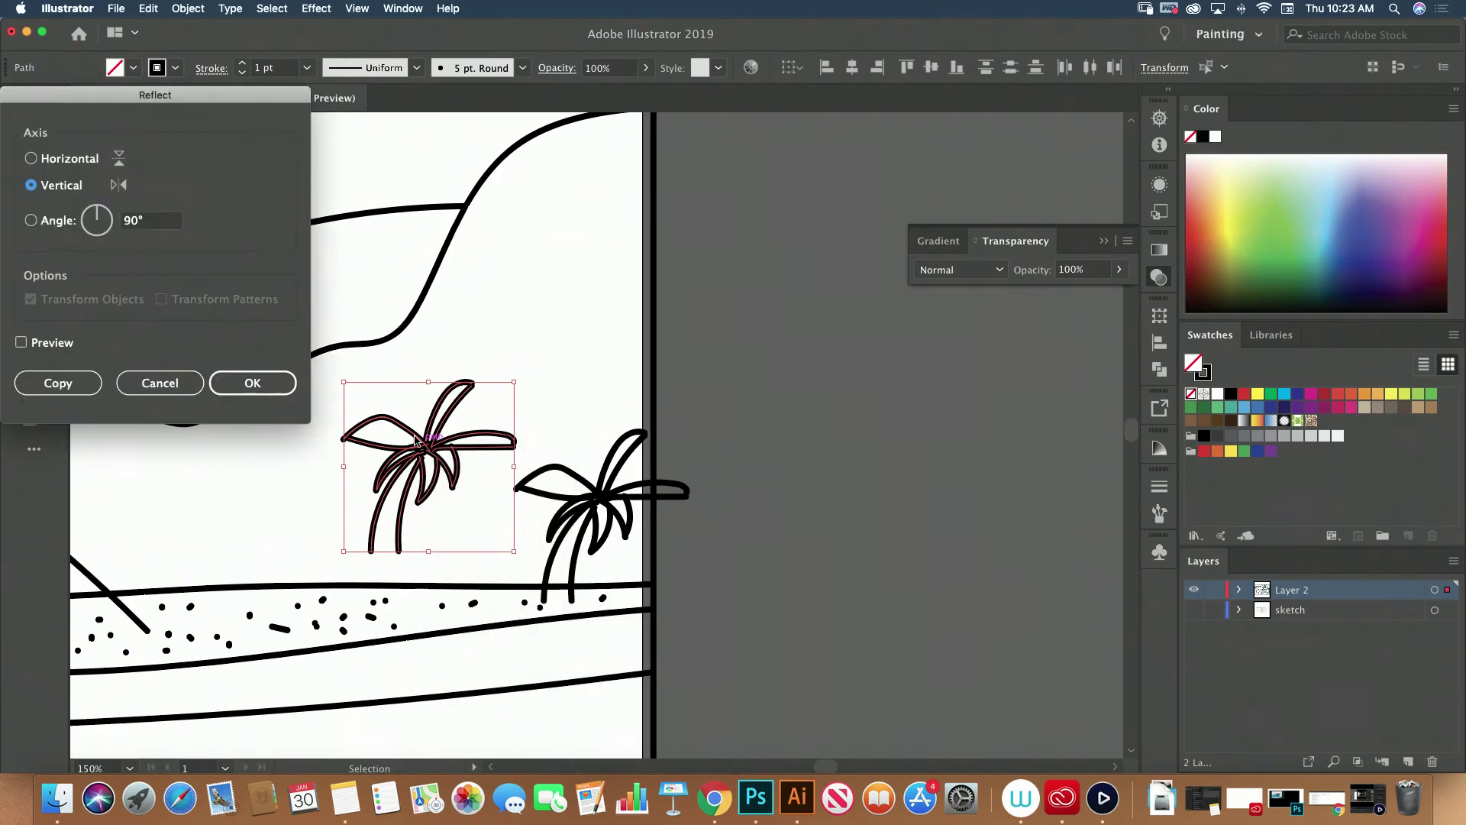
{"action": "left_click", "coordinate": [256, 382]}
{"action": "left_click", "coordinate": [256, 383]}
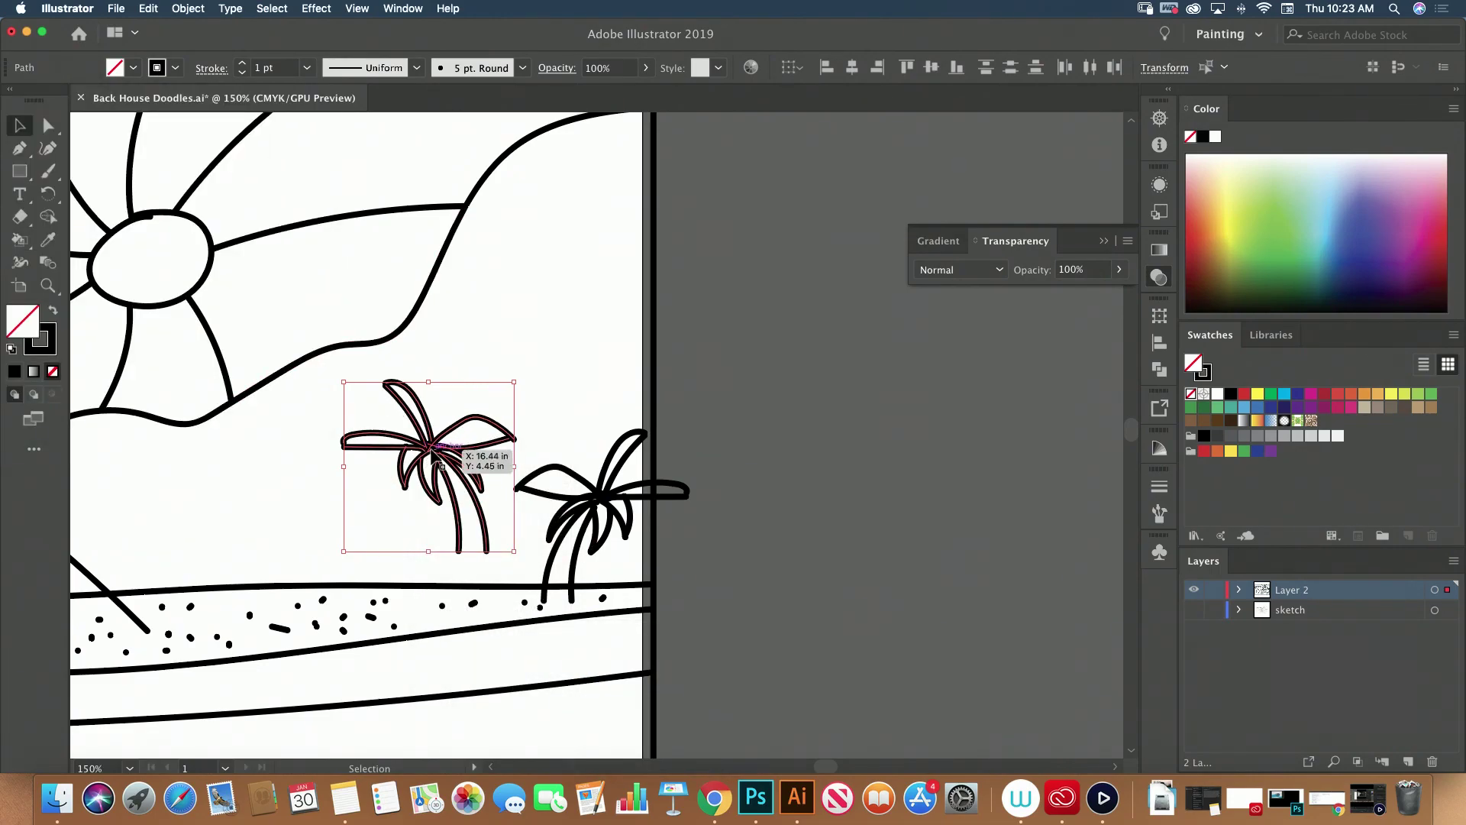
Move the mirrored palm down onto the sand and enlarge it slightly
{"action": "left_click_drag", "start_coordinate": [425, 451], "coordinate": [428, 505]}
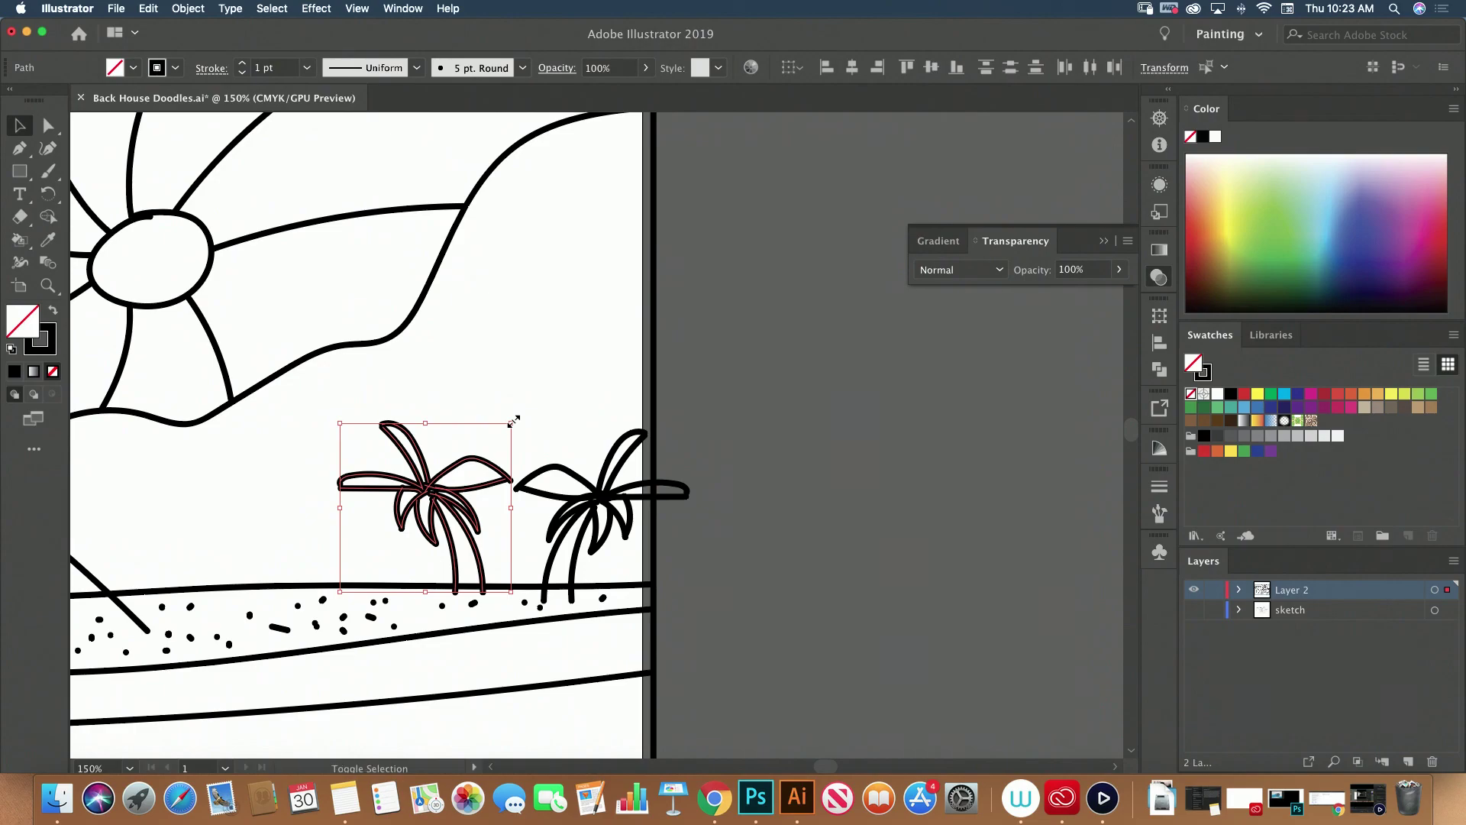
{"action": "left_click_drag", "start_coordinate": [513, 421], "coordinate": [533, 393]}
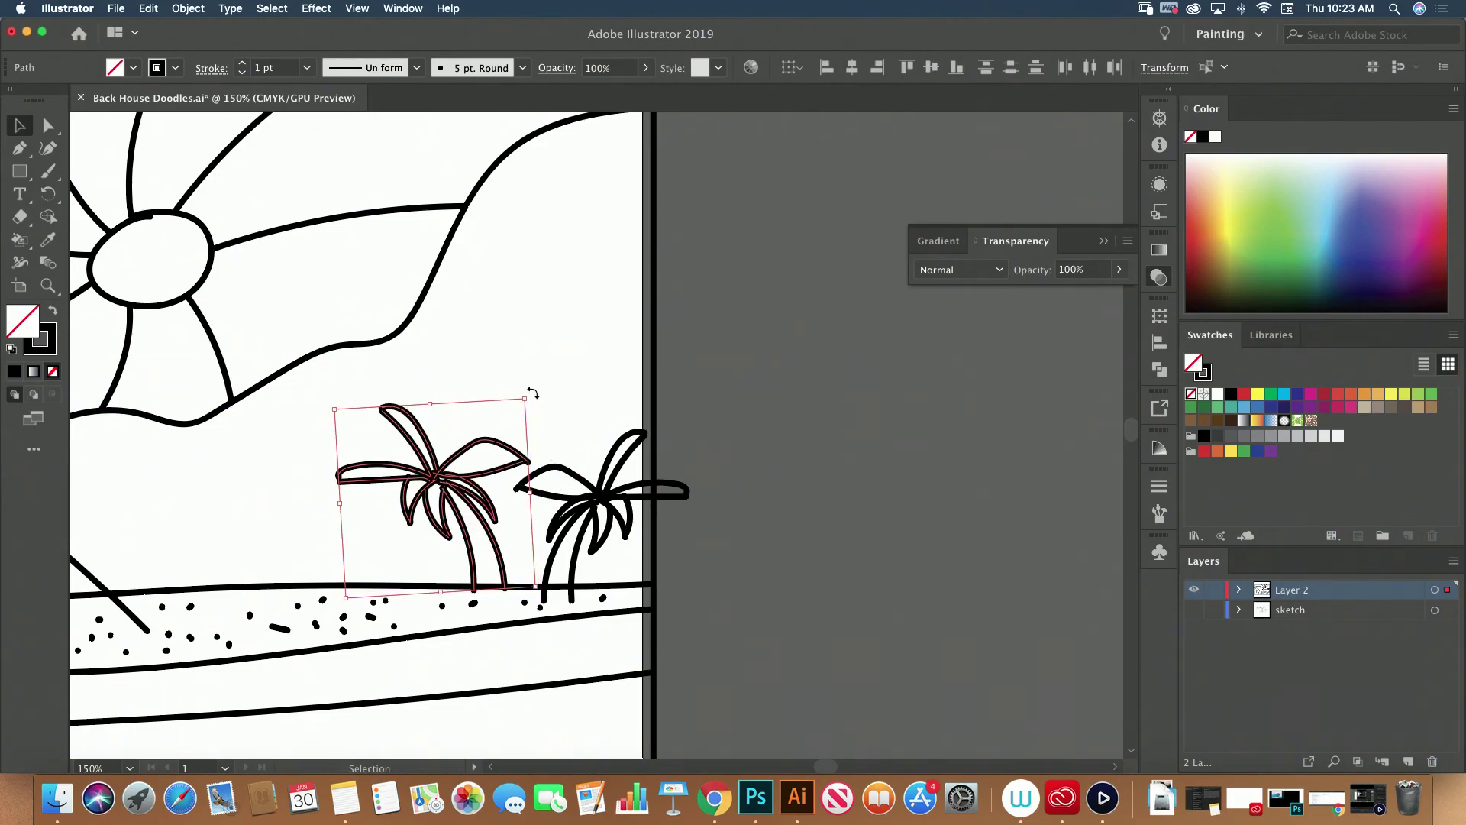
{"action": "left_click", "coordinate": [840, 426]}
{"action": "left_click_drag", "start_coordinate": [710, 397], "coordinate": [1067, 423]}
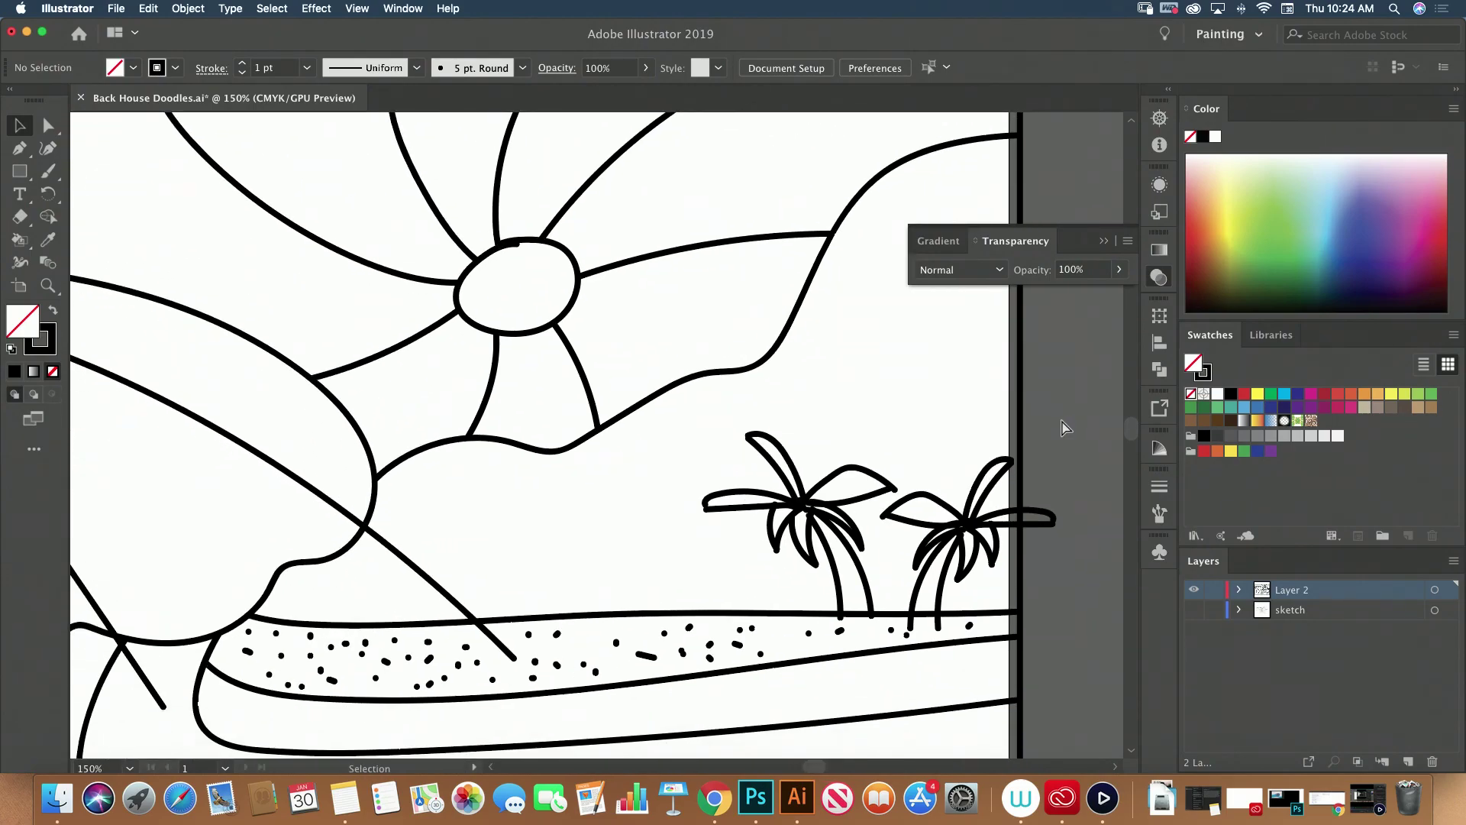
{"action": "scroll", "coordinate": [1064, 427], "scroll_direction": "down", "scroll_amount": 5}
Select all Layer 2 artwork and expand its brush strokes with Object > Expand Appearance
{"action": "scroll", "coordinate": [884, 445], "scroll_direction": "down", "scroll_amount": 2}
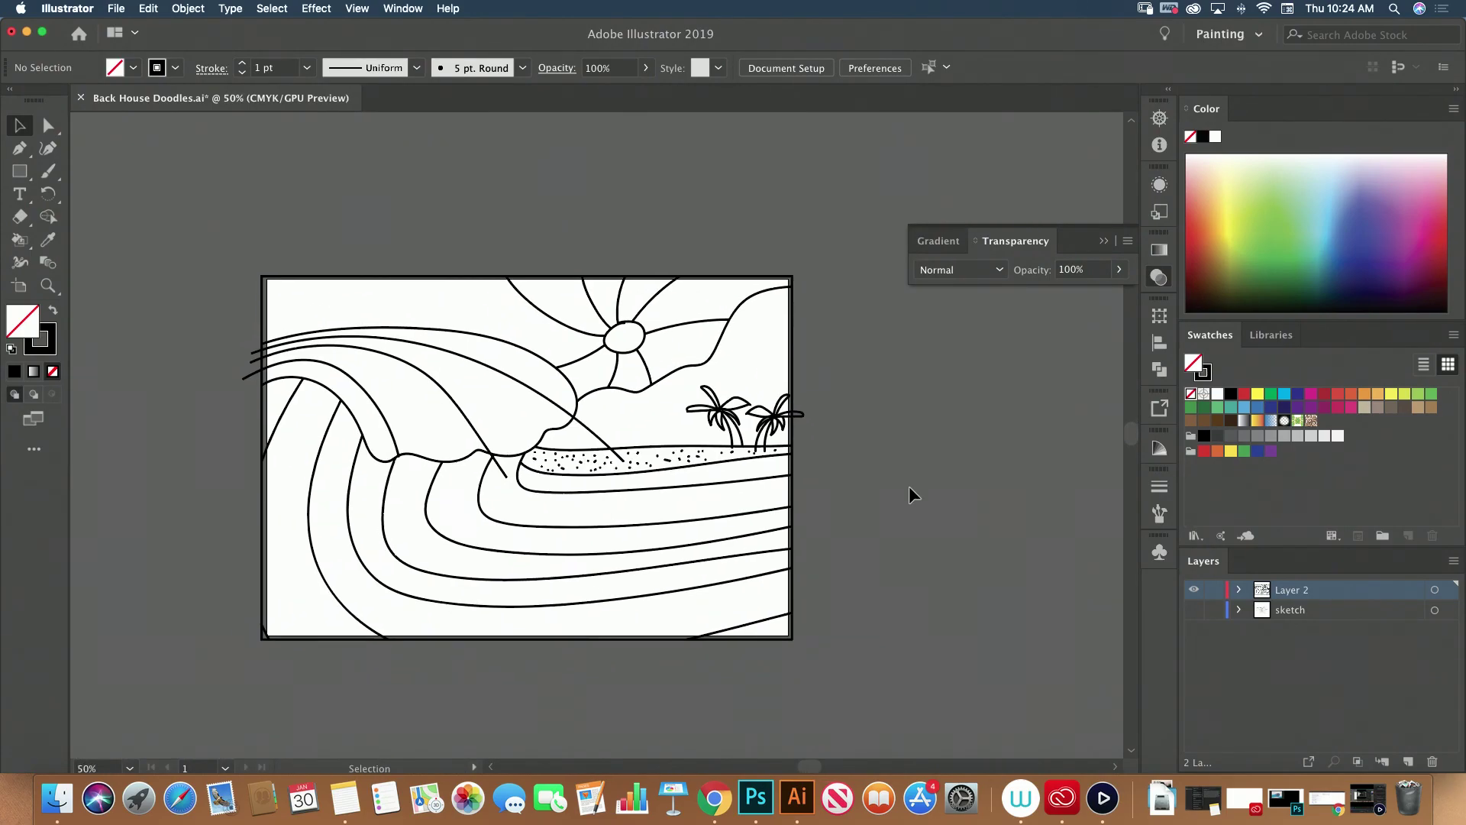
{"action": "left_click", "coordinate": [1443, 592]}
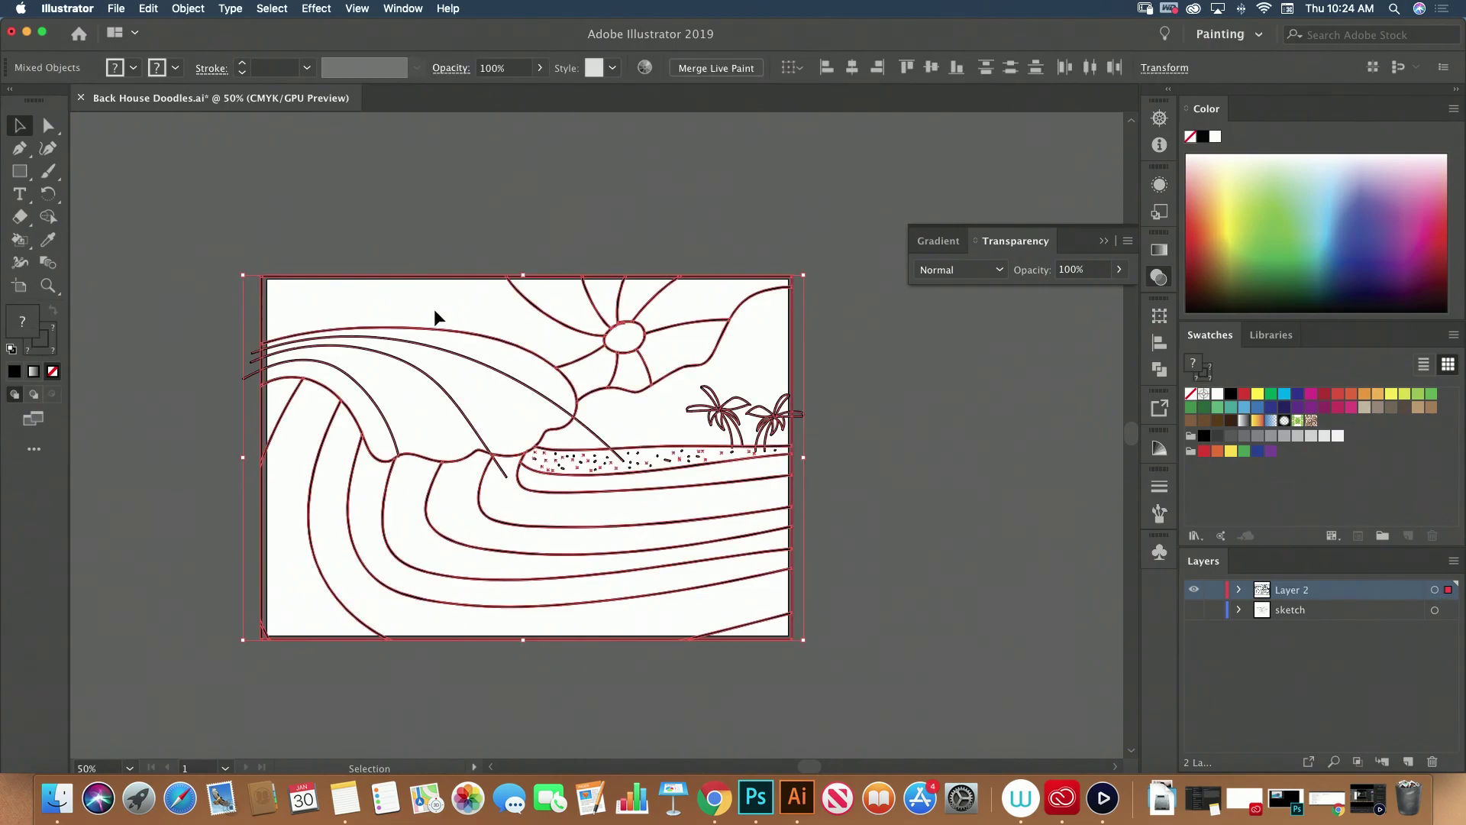
{"action": "left_click", "coordinate": [174, 13]}
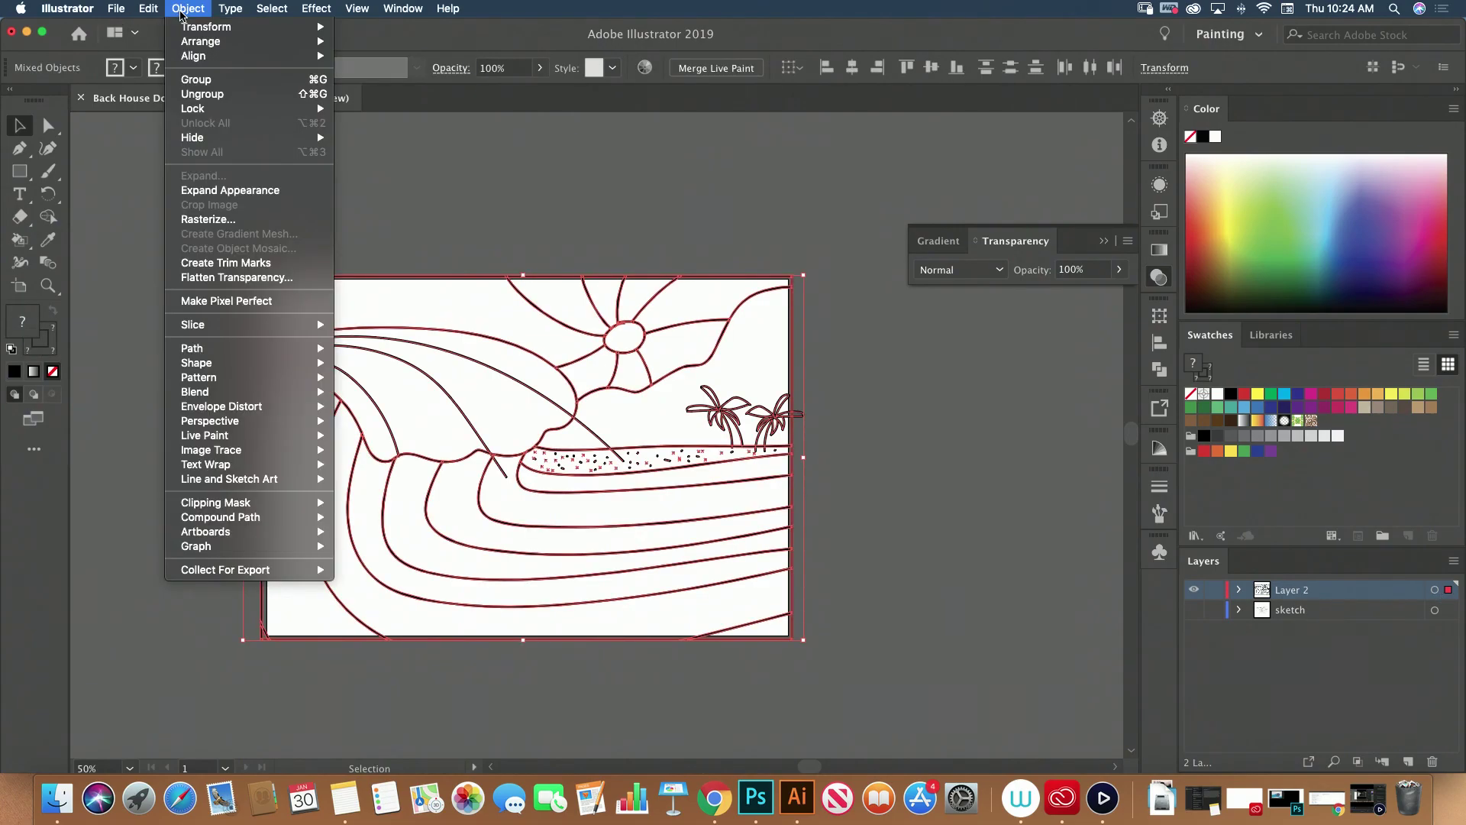
{"action": "left_click", "coordinate": [216, 187]}
Make the artwork a Live Paint group, release it, and make it again
{"action": "left_click", "coordinate": [183, 9]}
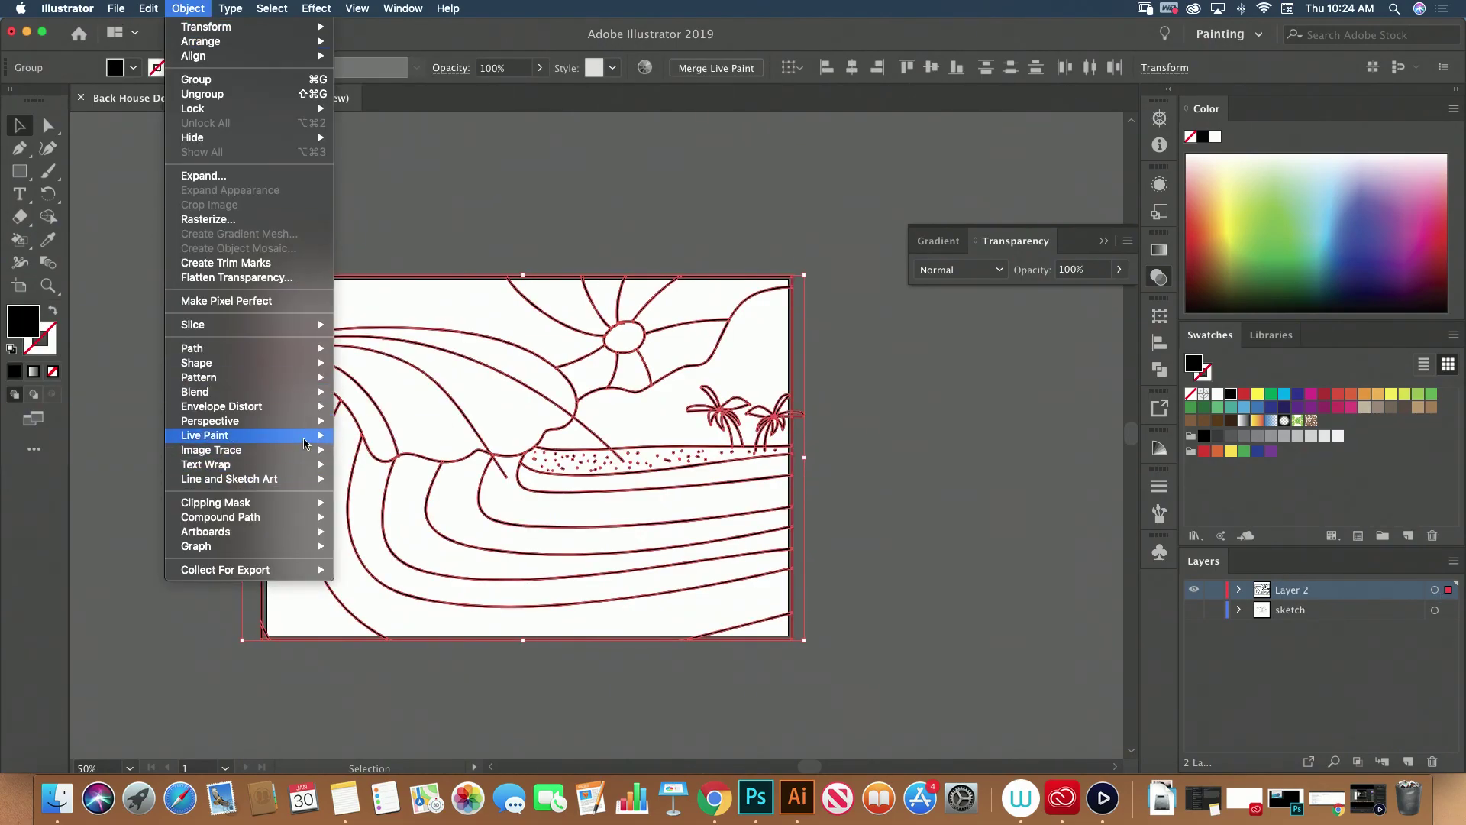
{"action": "mouse_move", "coordinate": [314, 433]}
{"action": "left_click", "coordinate": [386, 435]}
{"action": "left_click", "coordinate": [188, 8]}
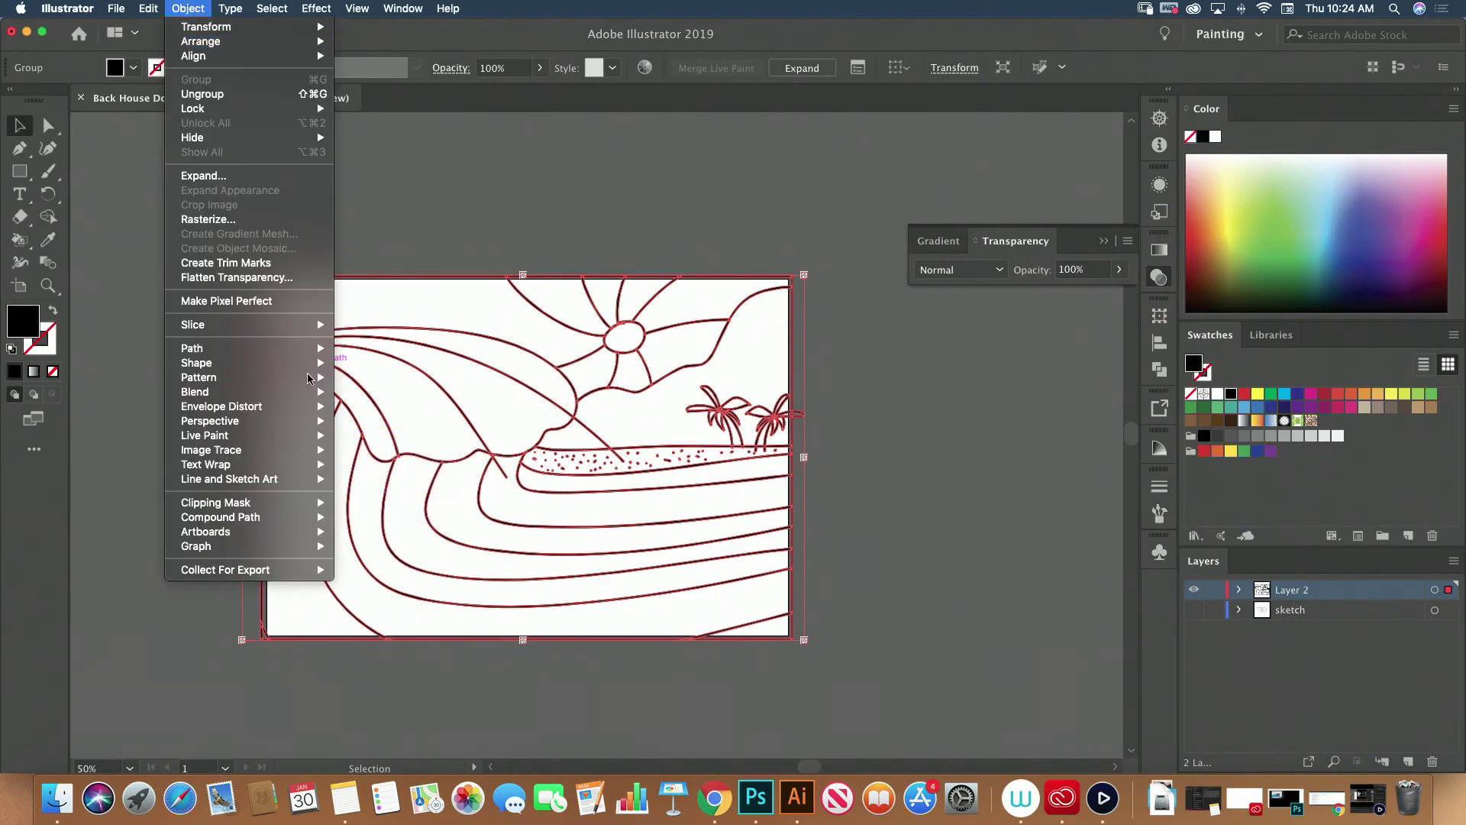
{"action": "left_click", "coordinate": [386, 467]}
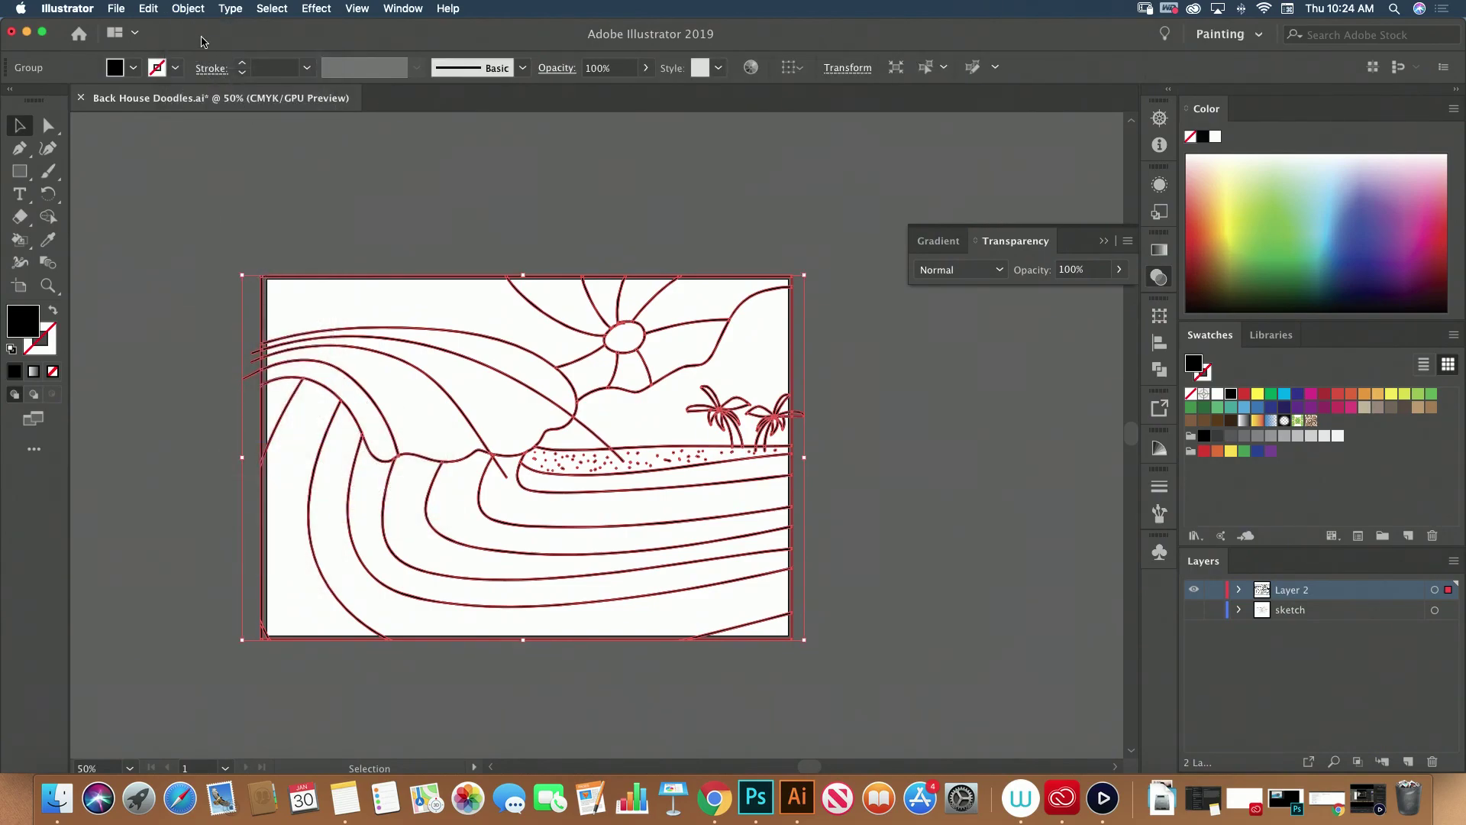
{"action": "left_click", "coordinate": [188, 9]}
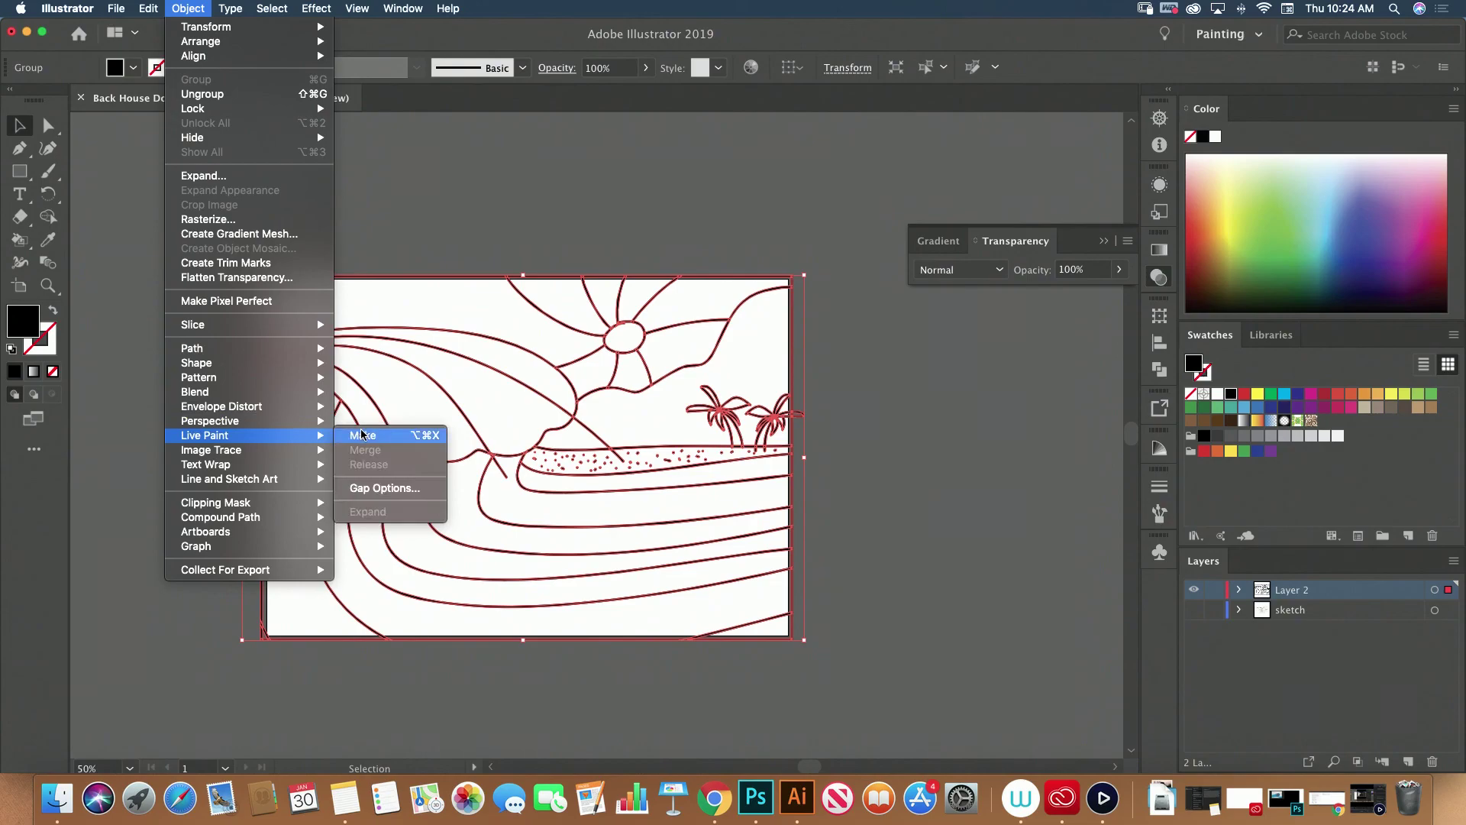
{"action": "left_click", "coordinate": [360, 429]}
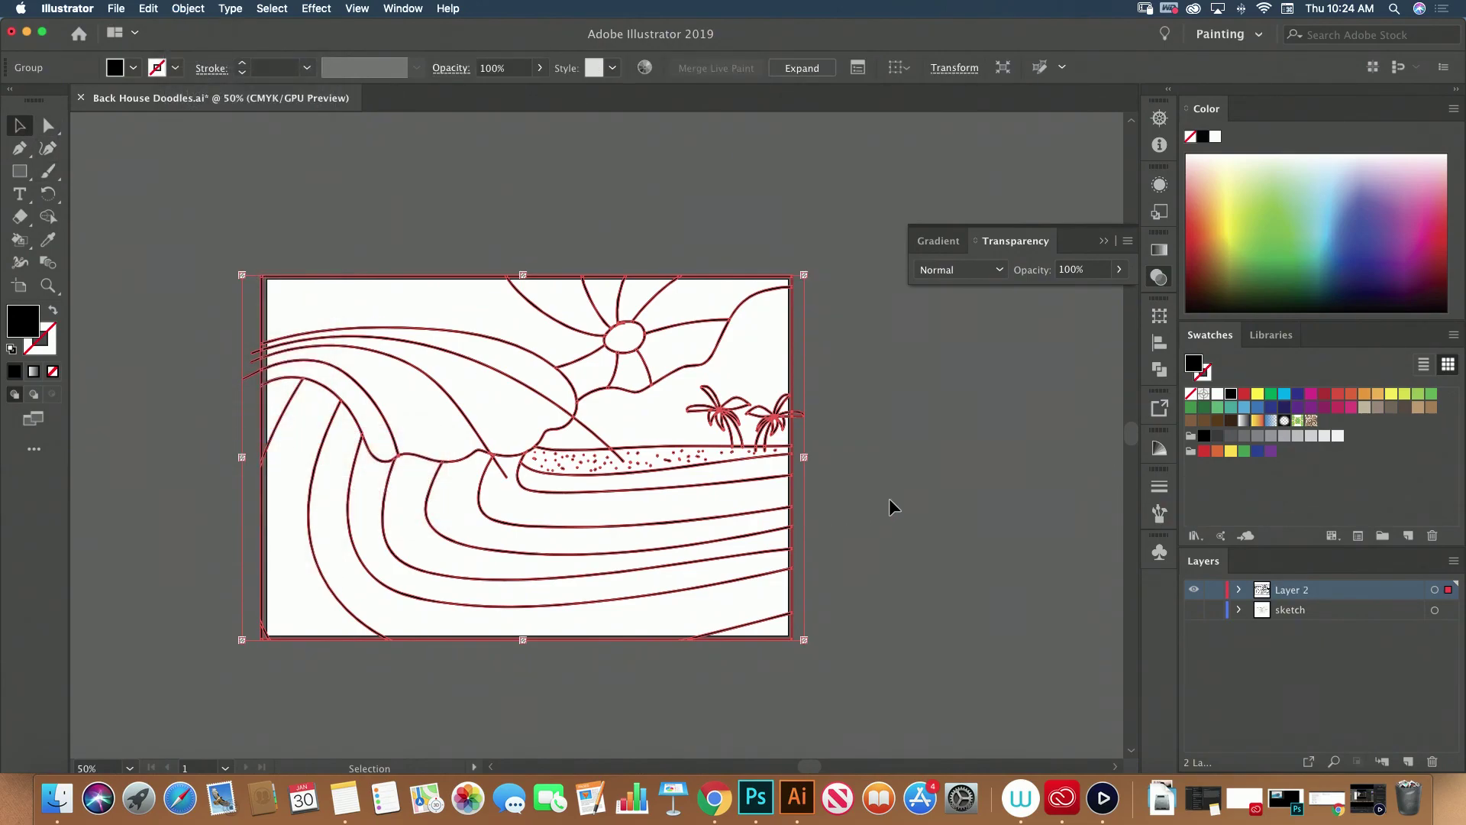
{"action": "left_click", "coordinate": [47, 125]}
{"action": "left_click", "coordinate": [255, 221]}
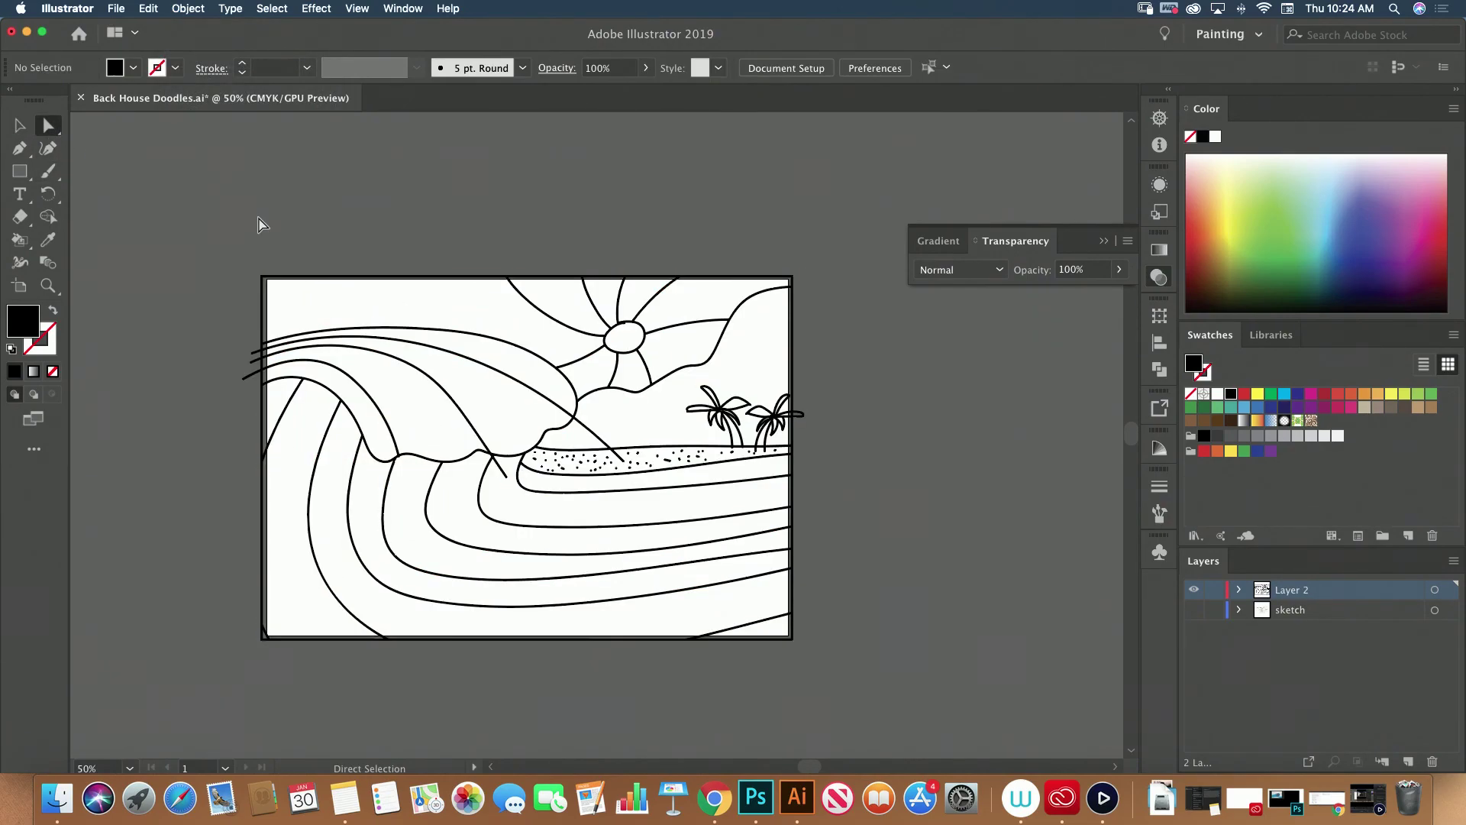
Zoom in and delete two stray short strokes crossing the sand
{"action": "left_click_drag", "start_coordinate": [202, 321], "coordinate": [256, 404]}
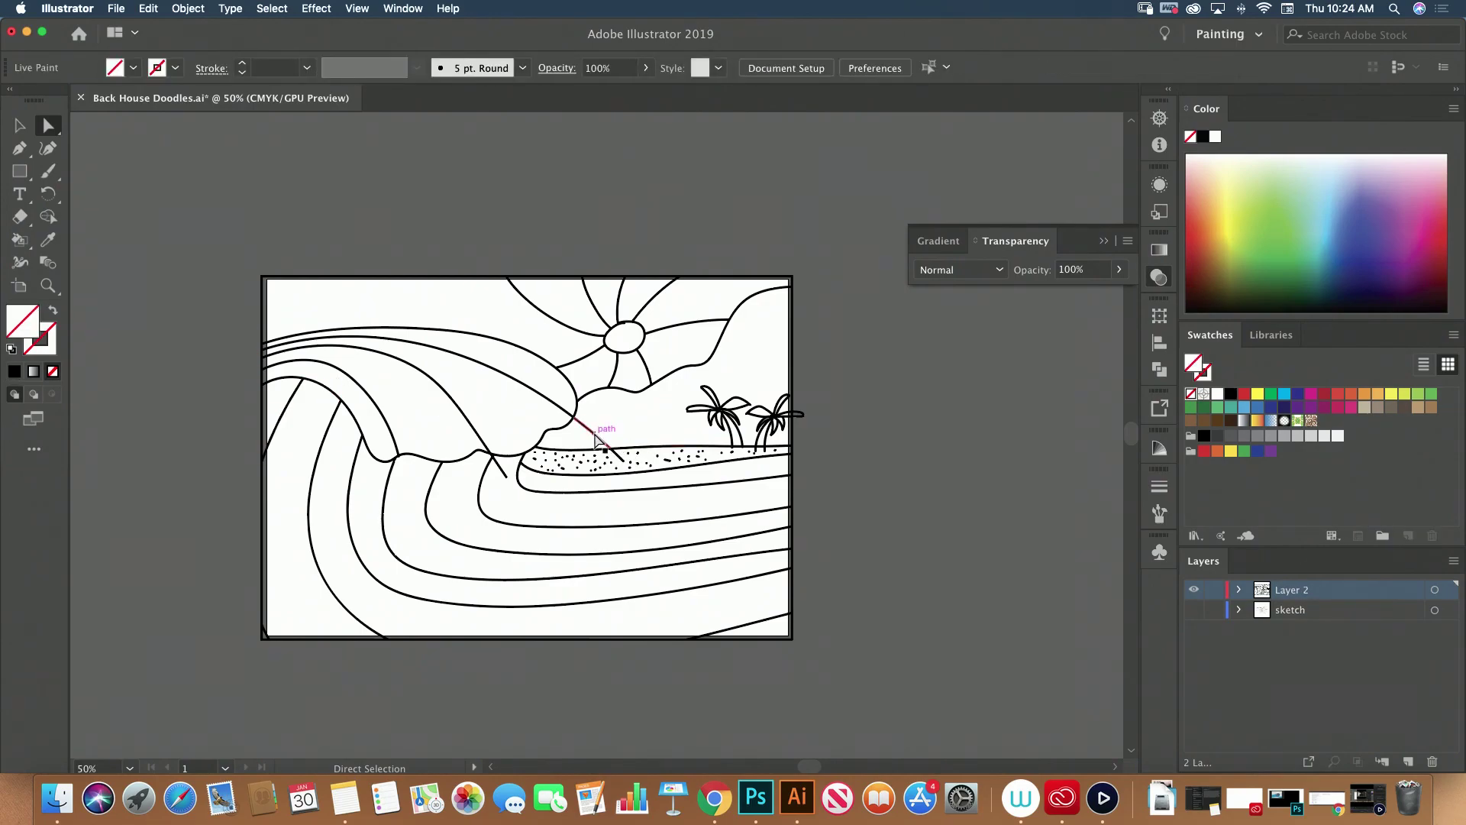
{"action": "left_click", "coordinate": [608, 425]}
{"action": "key", "text": "super+equal"}
{"action": "key", "text": "super+equal"}
{"action": "key", "text": "super+equal"}
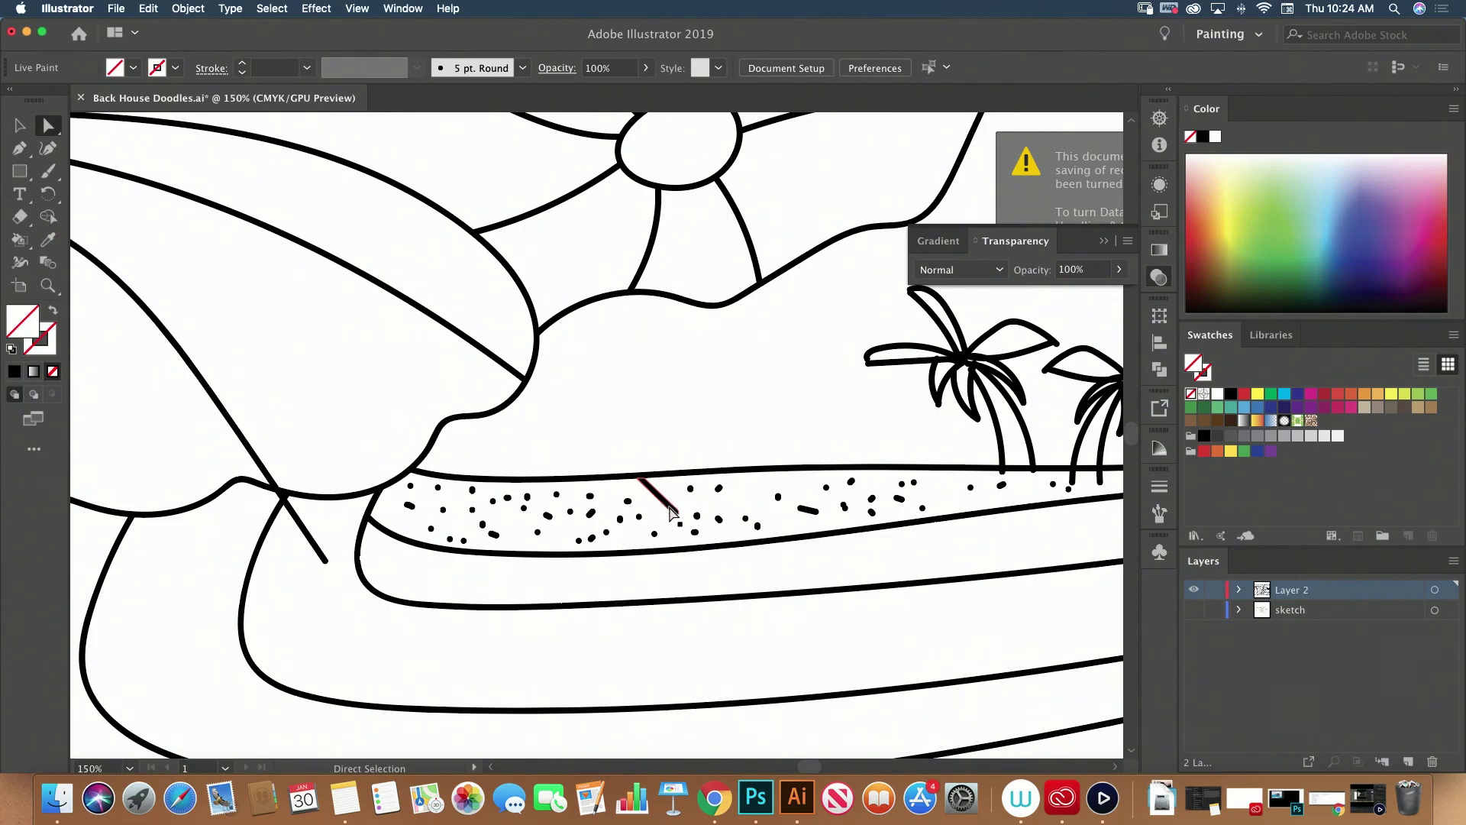
{"action": "left_click", "coordinate": [672, 513]}
{"action": "key", "text": "Delete"}
{"action": "left_click", "coordinate": [319, 550]}
{"action": "key", "text": "Delete"}
Inspect the junctions where wave lines meet the crest, selecting the small pieces there
{"action": "left_click_drag", "start_coordinate": [405, 441], "coordinate": [644, 420]}
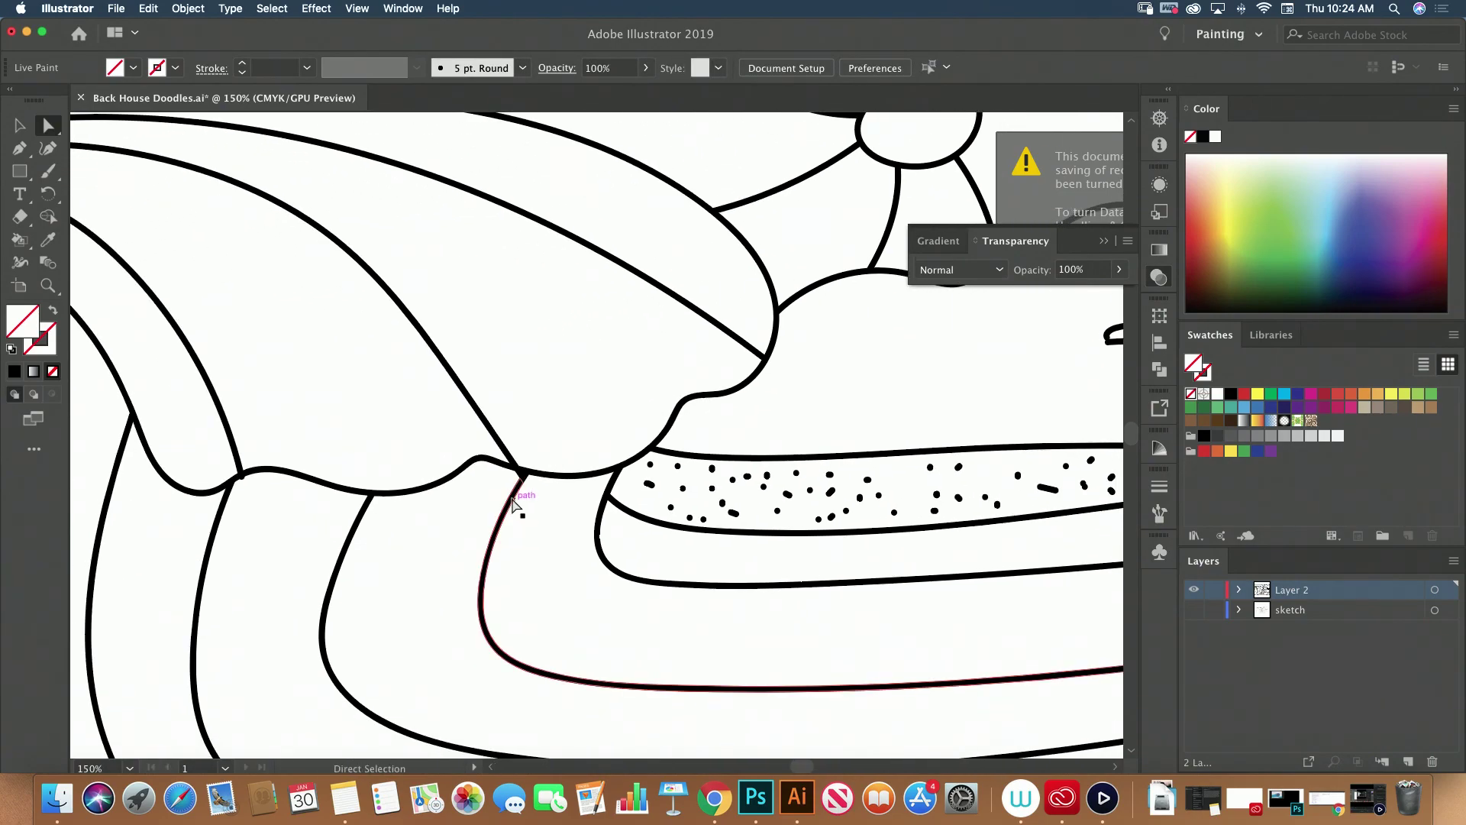
{"action": "scroll", "coordinate": [513, 501], "scroll_direction": "up", "scroll_amount": 5}
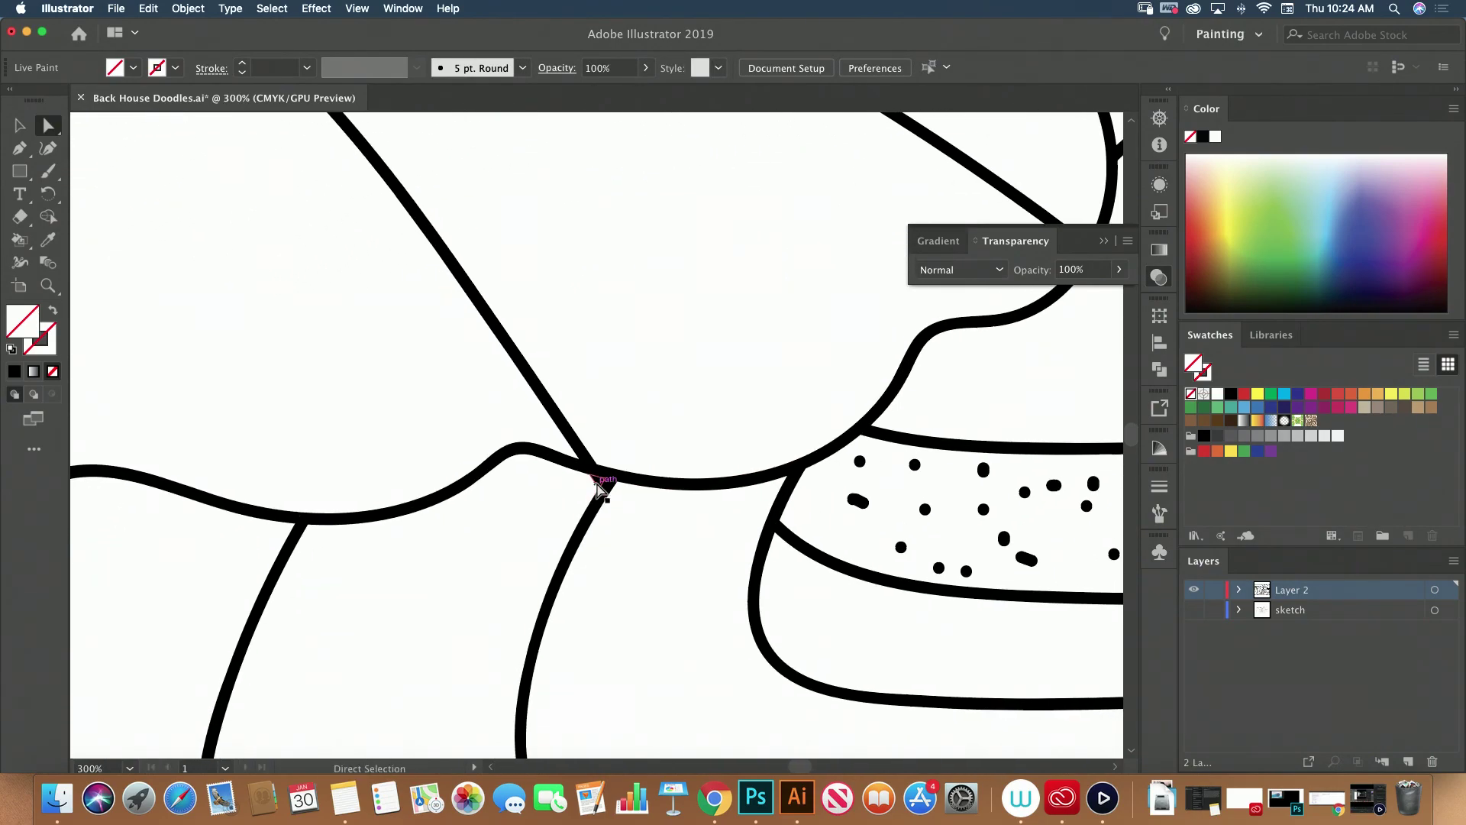
{"action": "left_click", "coordinate": [599, 485]}
{"action": "left_click", "coordinate": [543, 514]}
{"action": "scroll", "coordinate": [543, 514], "scroll_direction": "down", "scroll_amount": 3}
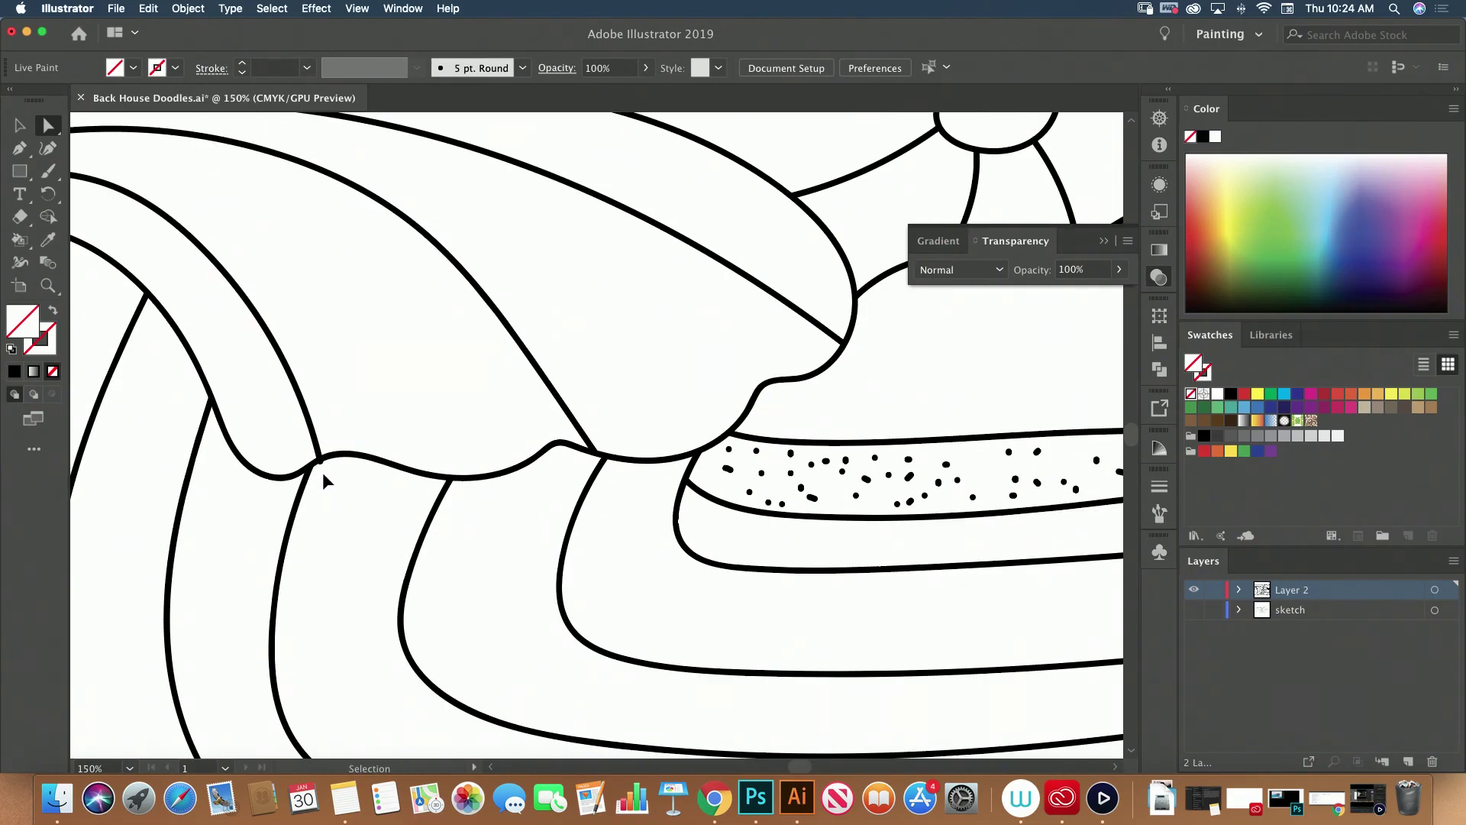
{"action": "scroll", "coordinate": [325, 480], "scroll_direction": "up", "scroll_amount": 3}
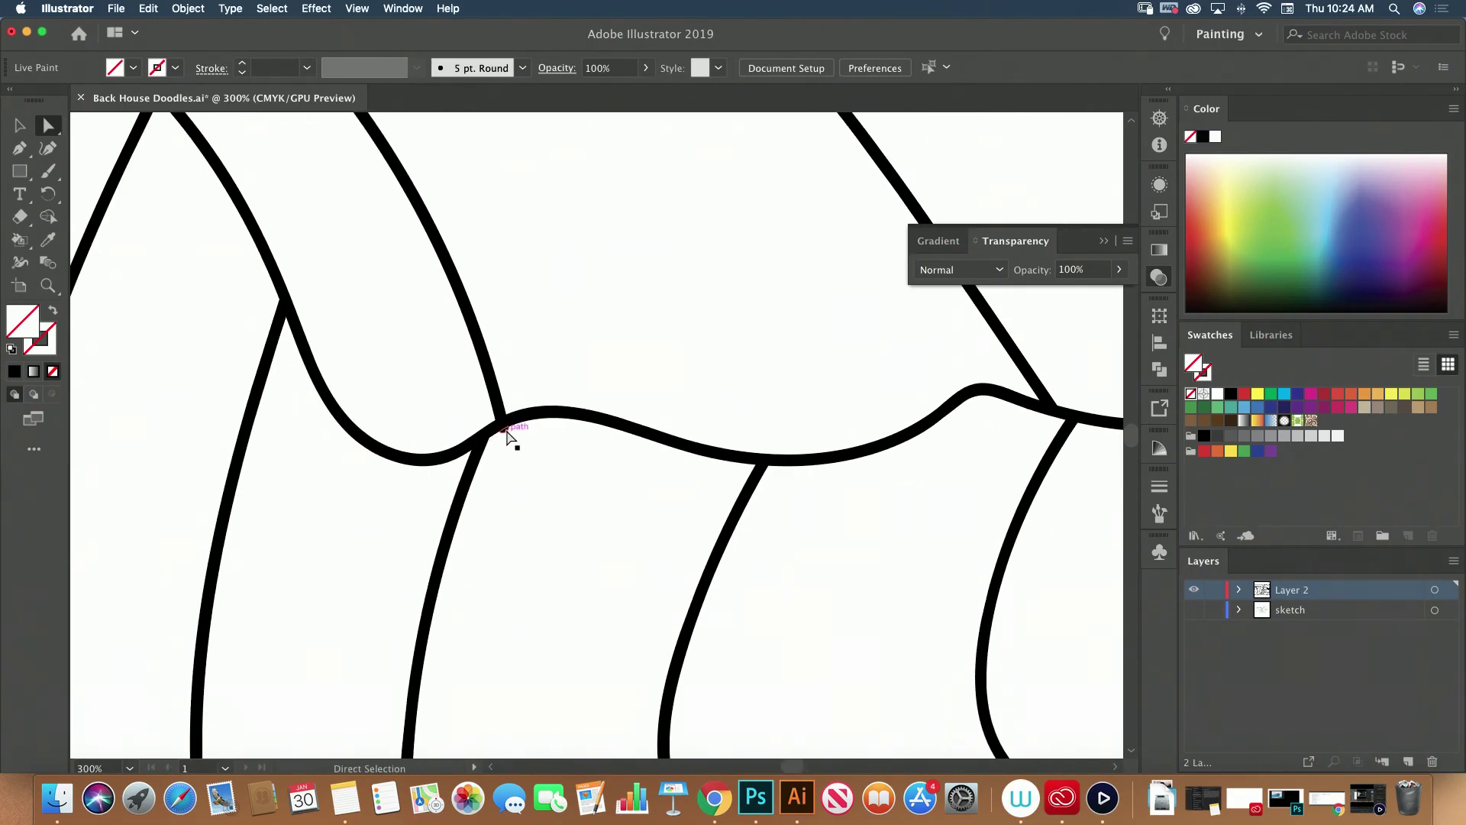
{"action": "left_click", "coordinate": [507, 432]}
{"action": "scroll", "coordinate": [706, 338], "scroll_direction": "down", "scroll_amount": 4}
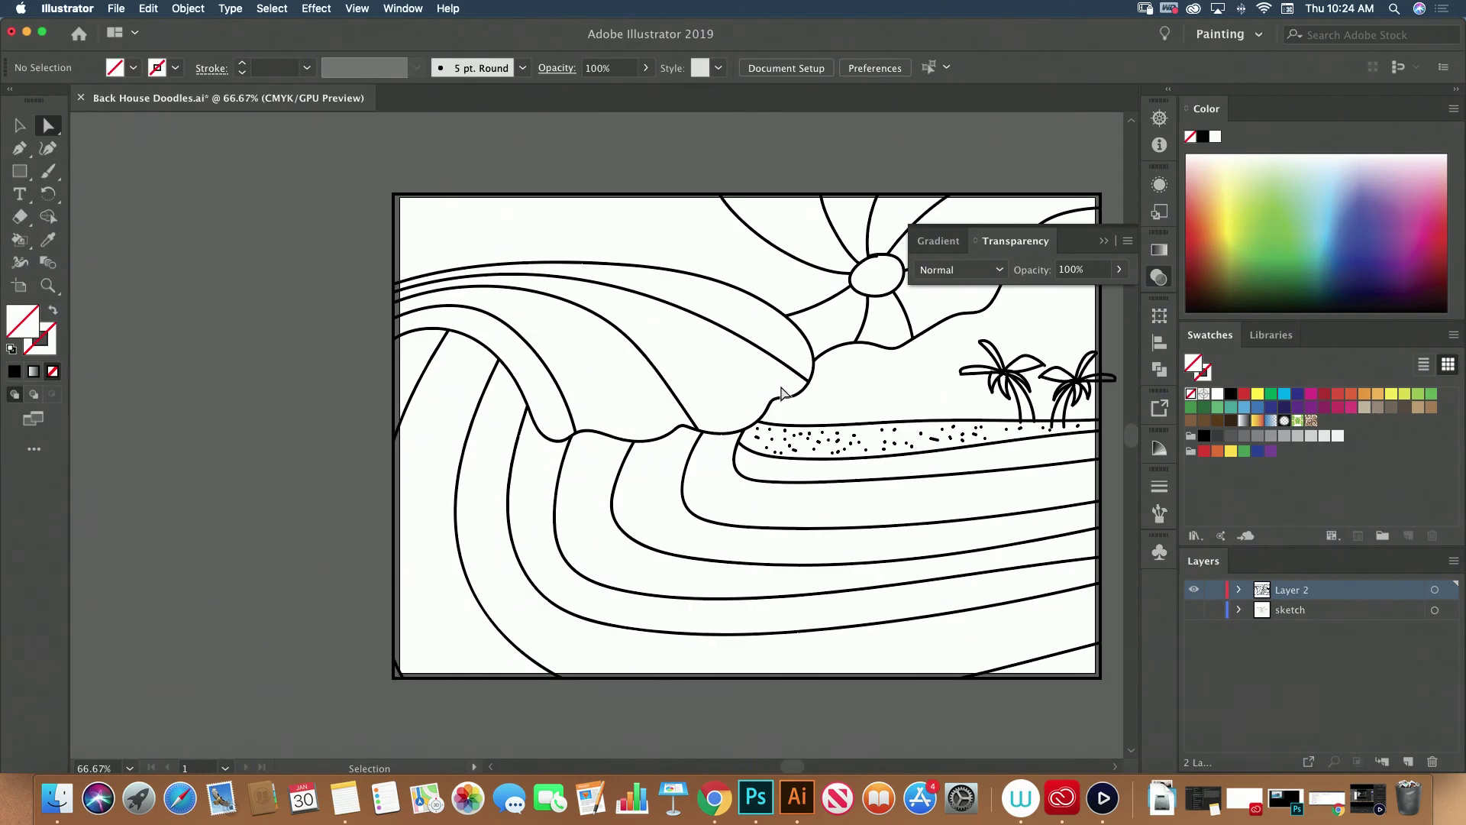
{"action": "left_click_drag", "start_coordinate": [855, 407], "coordinate": [502, 465]}
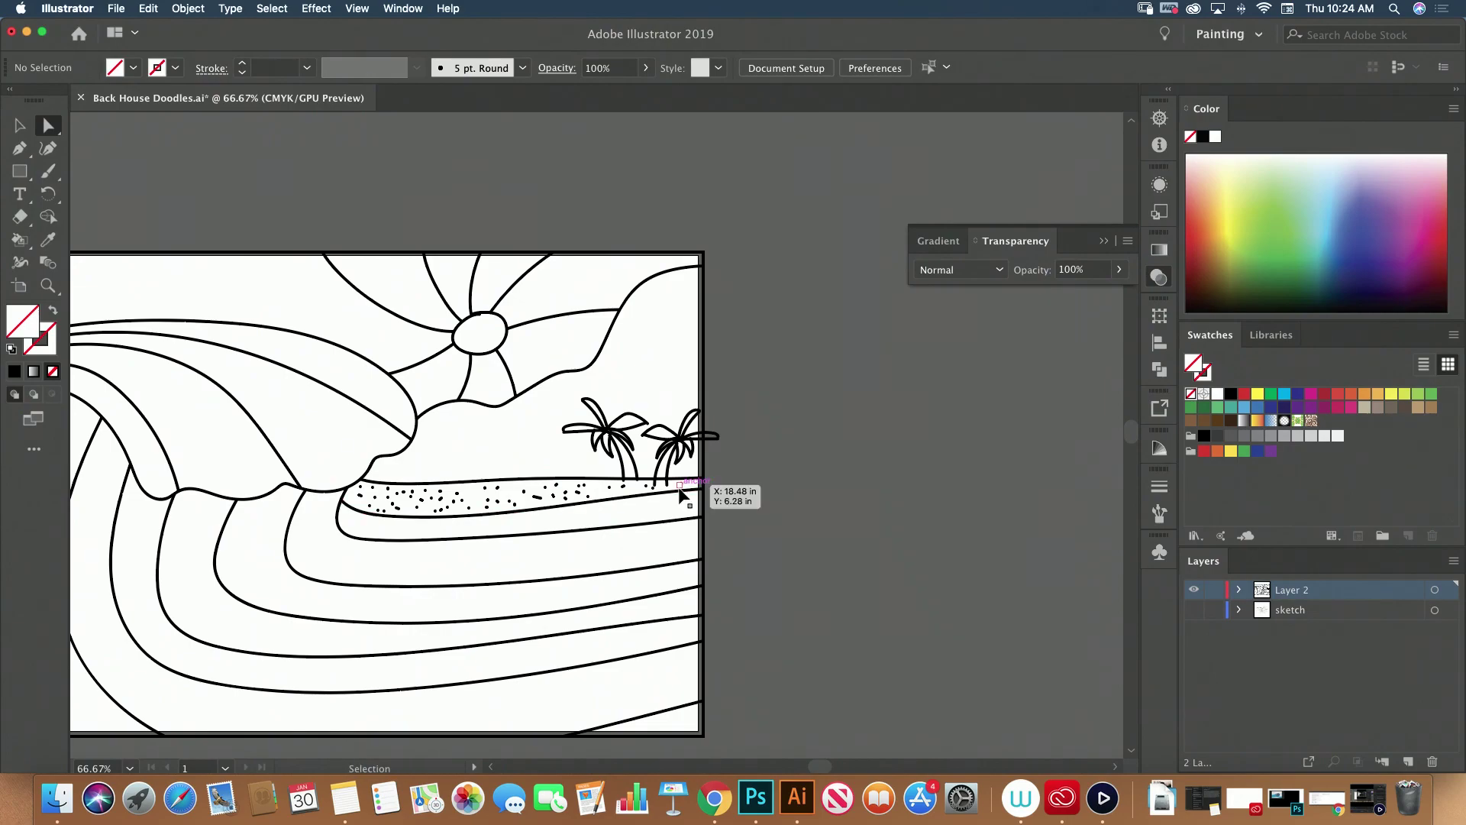
Tidy the palm crown by nudging a small outline piece right and deleting a stray blob
{"action": "key", "text": "super+equal"}
{"action": "key", "text": "super+equal"}
{"action": "key", "text": "super+equal"}
{"action": "key", "text": "super+equal"}
{"action": "key", "text": "super+equal"}
{"action": "key", "text": "super+equal"}
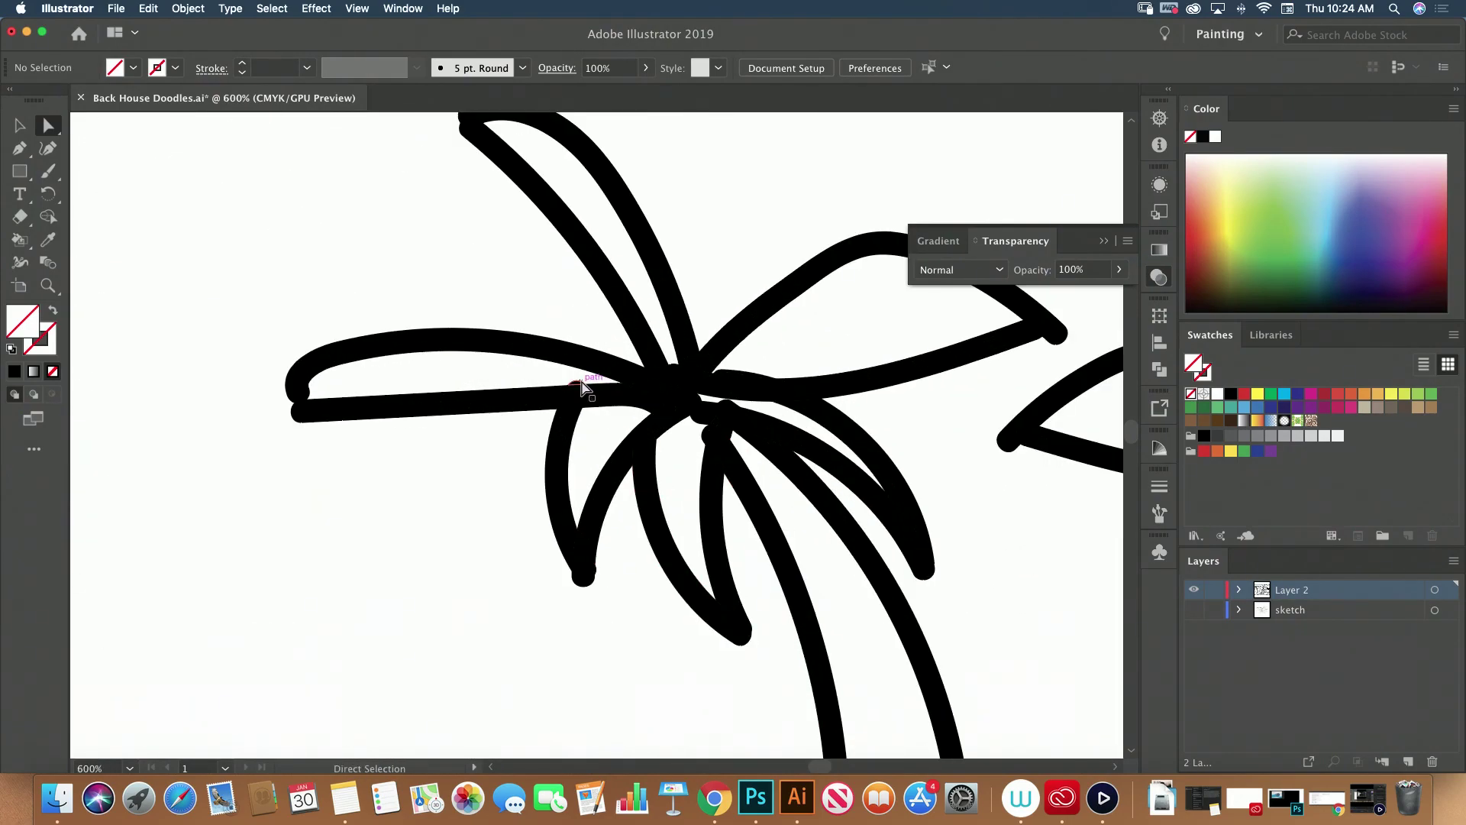
{"action": "left_click", "coordinate": [581, 387]}
{"action": "left_click", "coordinate": [589, 588]}
{"action": "left_click", "coordinate": [701, 410]}
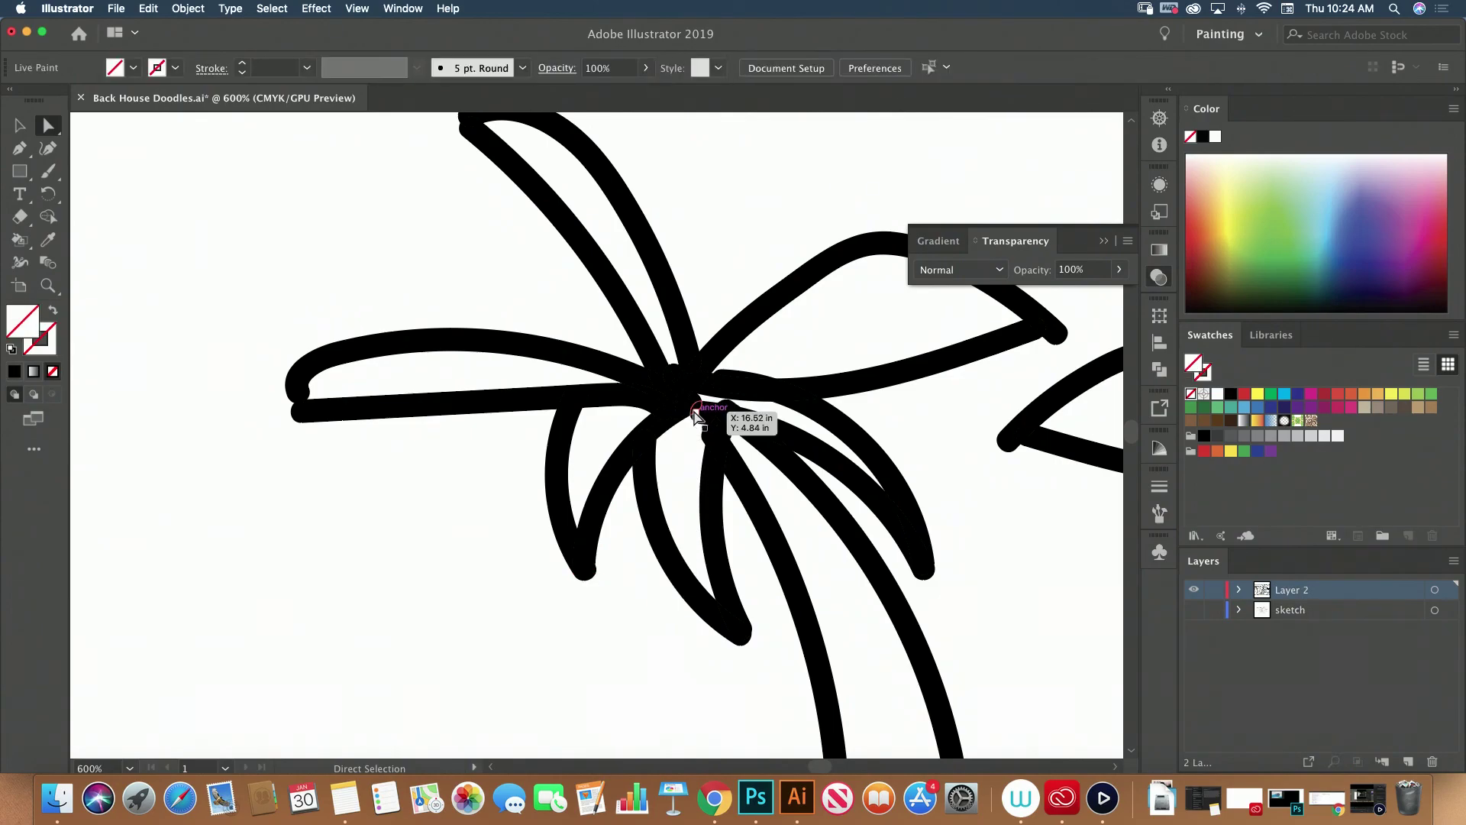
{"action": "left_click", "coordinate": [738, 378]}
{"action": "left_click", "coordinate": [713, 422]}
{"action": "left_click_drag", "start_coordinate": [707, 416], "coordinate": [727, 411]}
{"action": "left_click", "coordinate": [729, 409]}
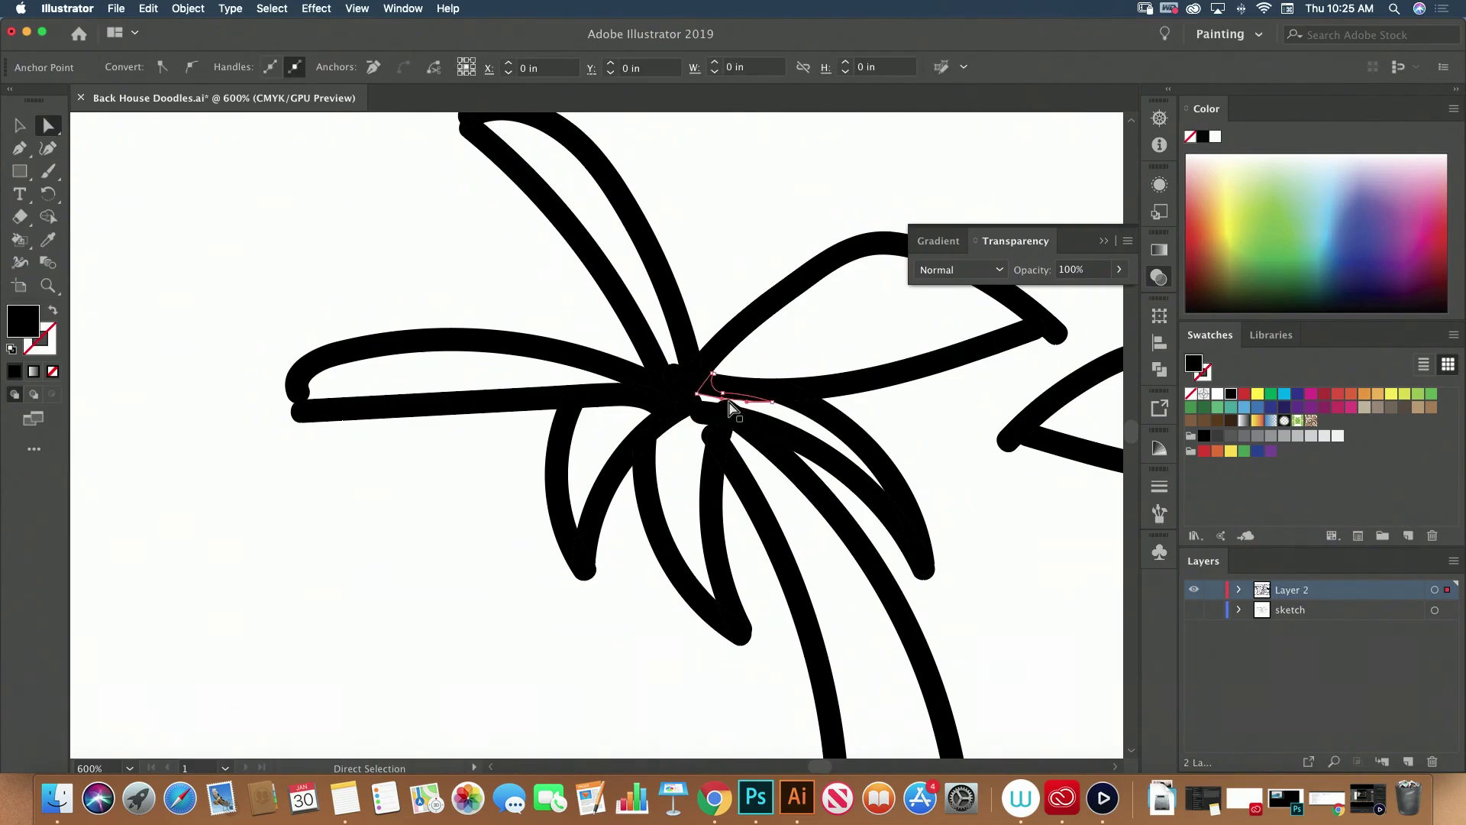
{"action": "key", "text": "super+equal"}
{"action": "key", "text": "super+equal"}
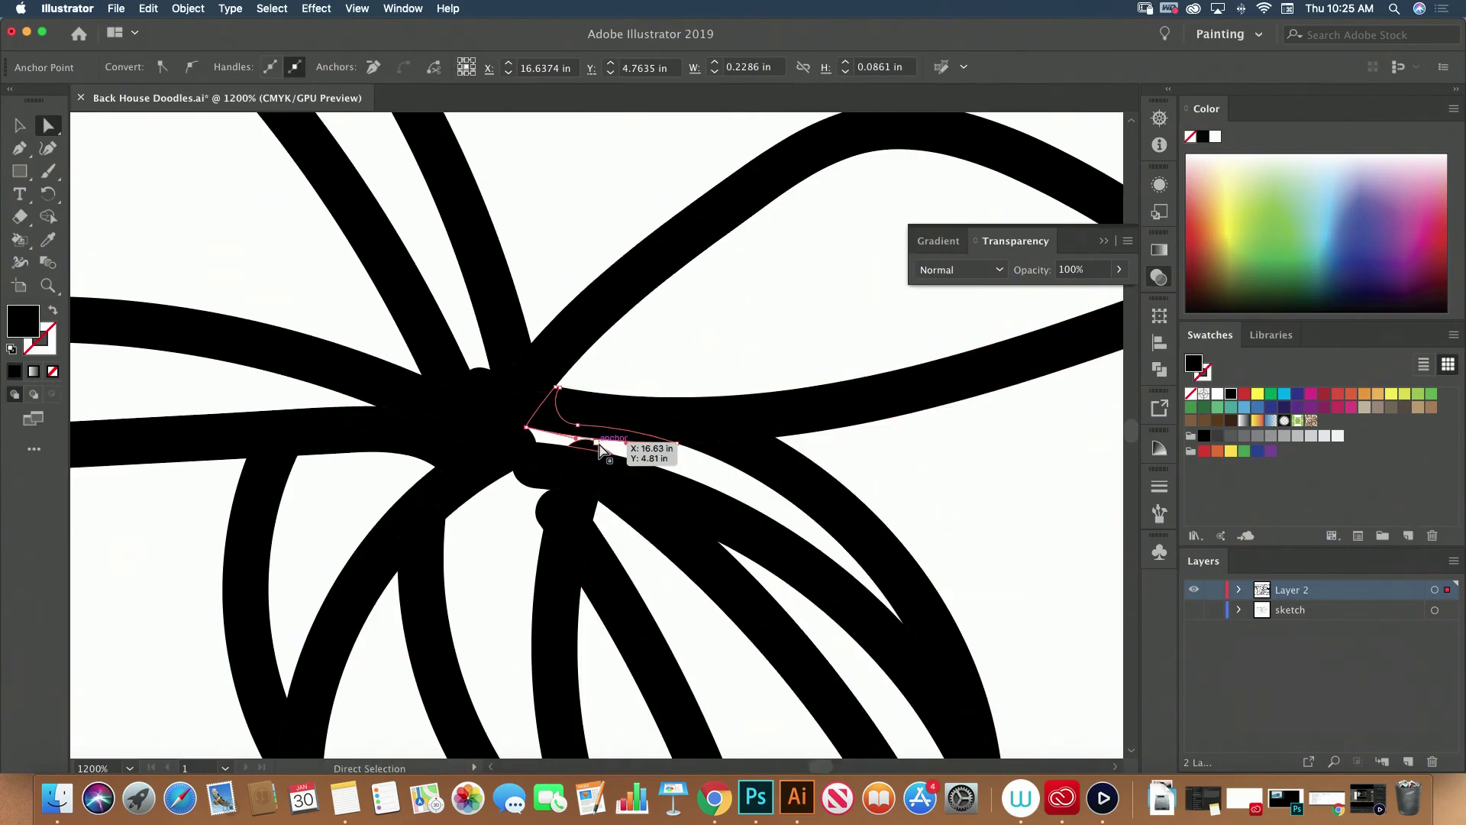
{"action": "left_click", "coordinate": [597, 488]}
{"action": "key", "text": "Delete"}
Bring the right palm tree into view and clear the Live Paint selection
{"action": "key", "text": "super+minus"}
{"action": "key", "text": "super+minus"}
{"action": "key", "text": "super+minus"}
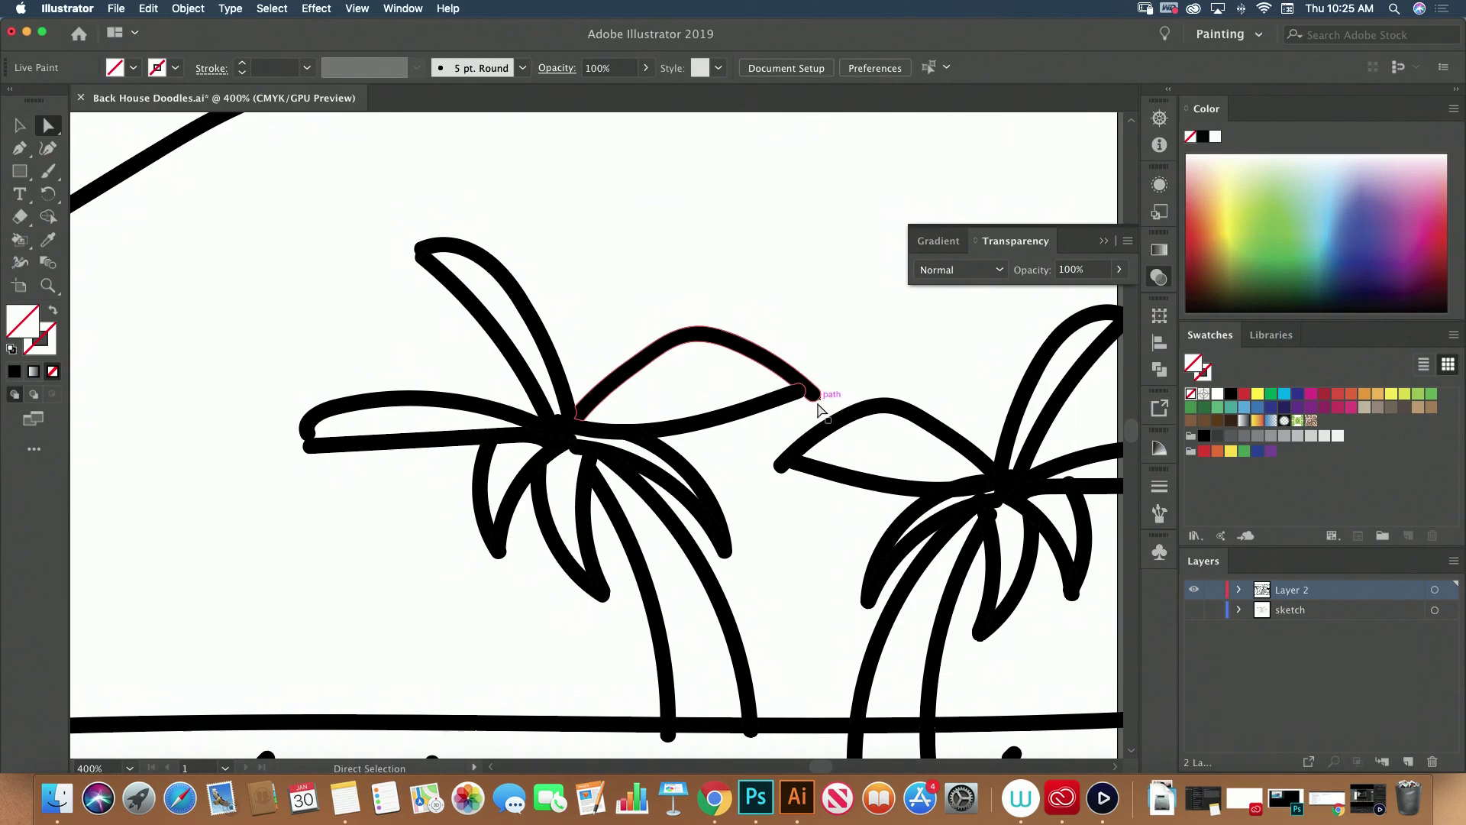
{"action": "left_click_drag", "start_coordinate": [960, 546], "coordinate": [624, 493]}
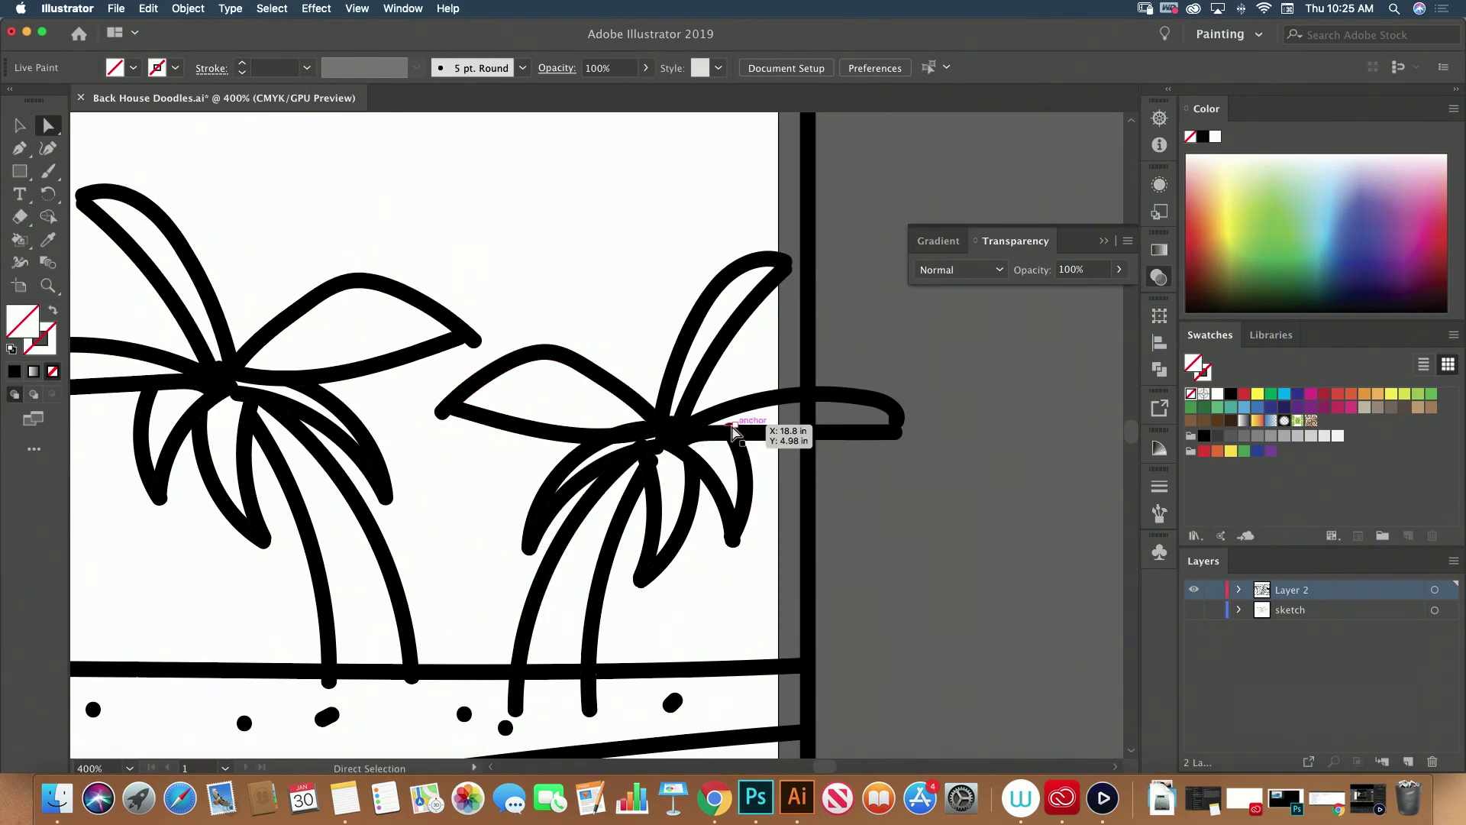
{"action": "left_click", "coordinate": [735, 430]}
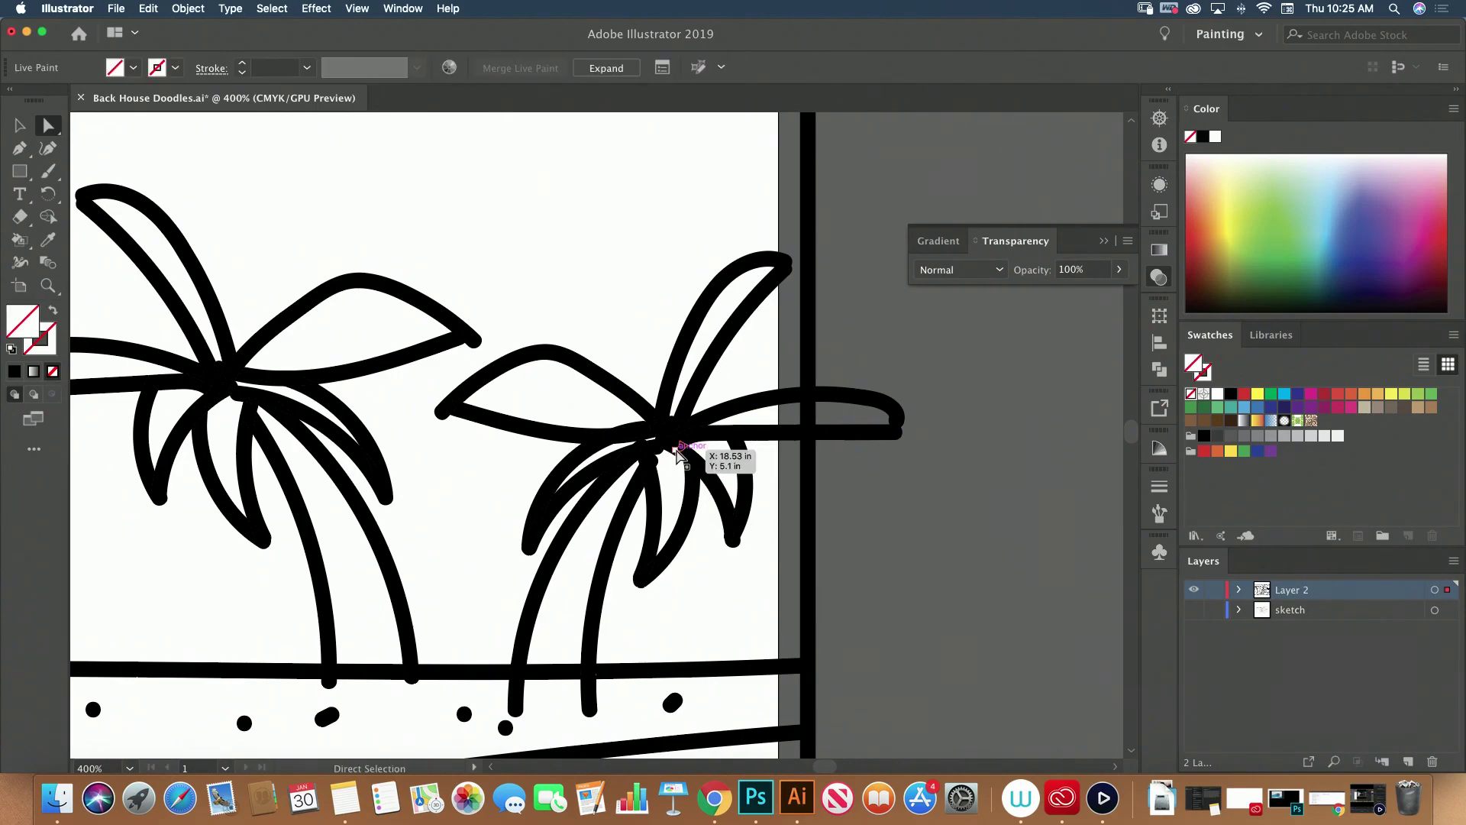
{"action": "key", "text": "super+shift+a"}
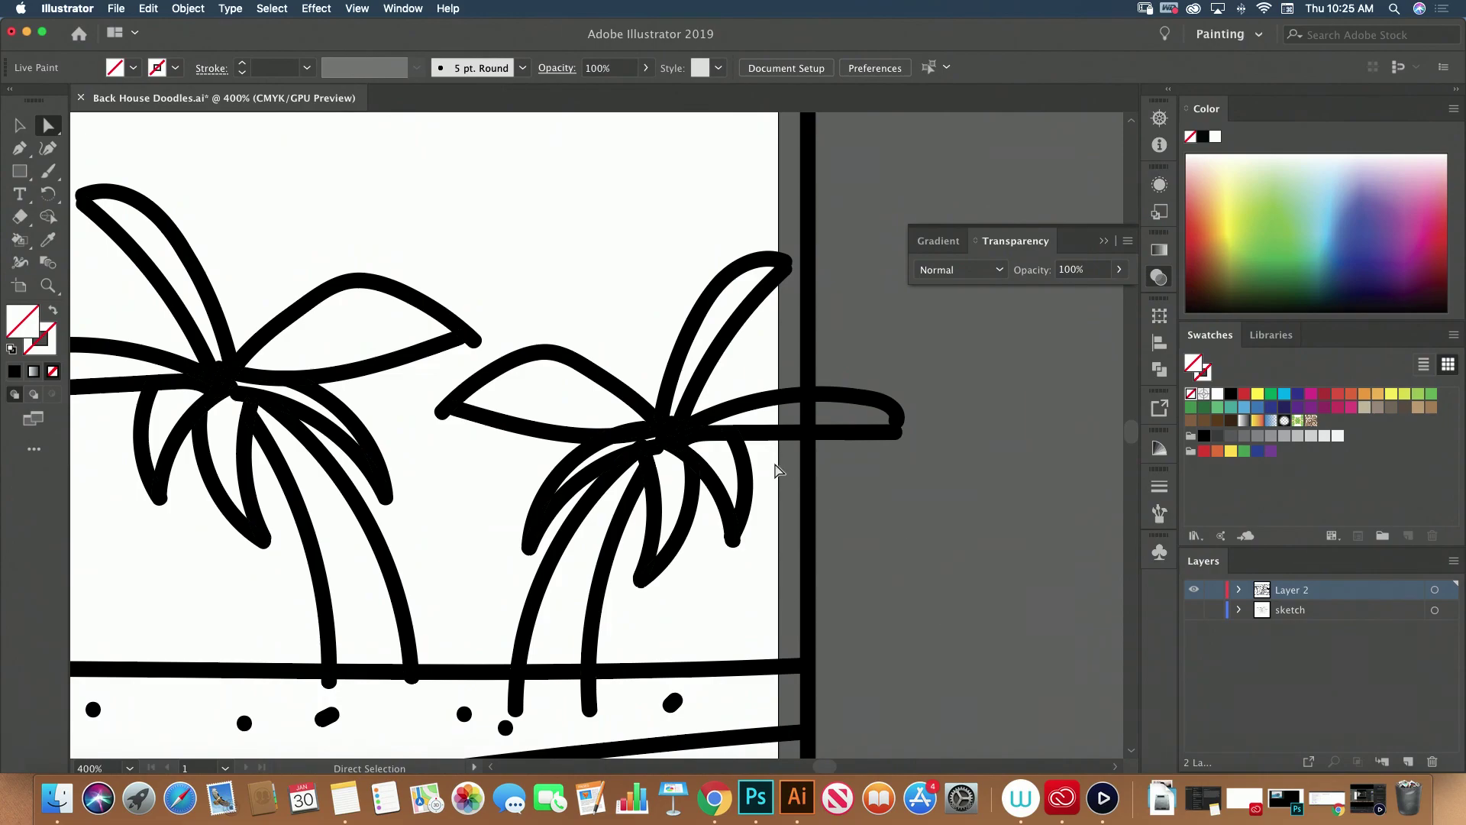
{"action": "left_click", "coordinate": [733, 543]}
{"action": "left_click", "coordinate": [726, 604]}
Delete the four trunk stubs poking below the ground line and view the whole artboard
{"action": "left_click", "coordinate": [589, 707]}
{"action": "key", "text": "Delete"}
{"action": "left_click", "coordinate": [515, 707]}
{"action": "key", "text": "Delete"}
{"action": "left_click", "coordinate": [410, 695]}
{"action": "key", "text": "Delete"}
{"action": "left_click", "coordinate": [331, 694]}
{"action": "key", "text": "Delete"}
{"action": "key", "text": "Delete"}
{"action": "key", "text": "super+minus"}
{"action": "key", "text": "super+minus"}
{"action": "key", "text": "super+minus"}
{"action": "key", "text": "super+minus"}
{"action": "key", "text": "super+minus"}
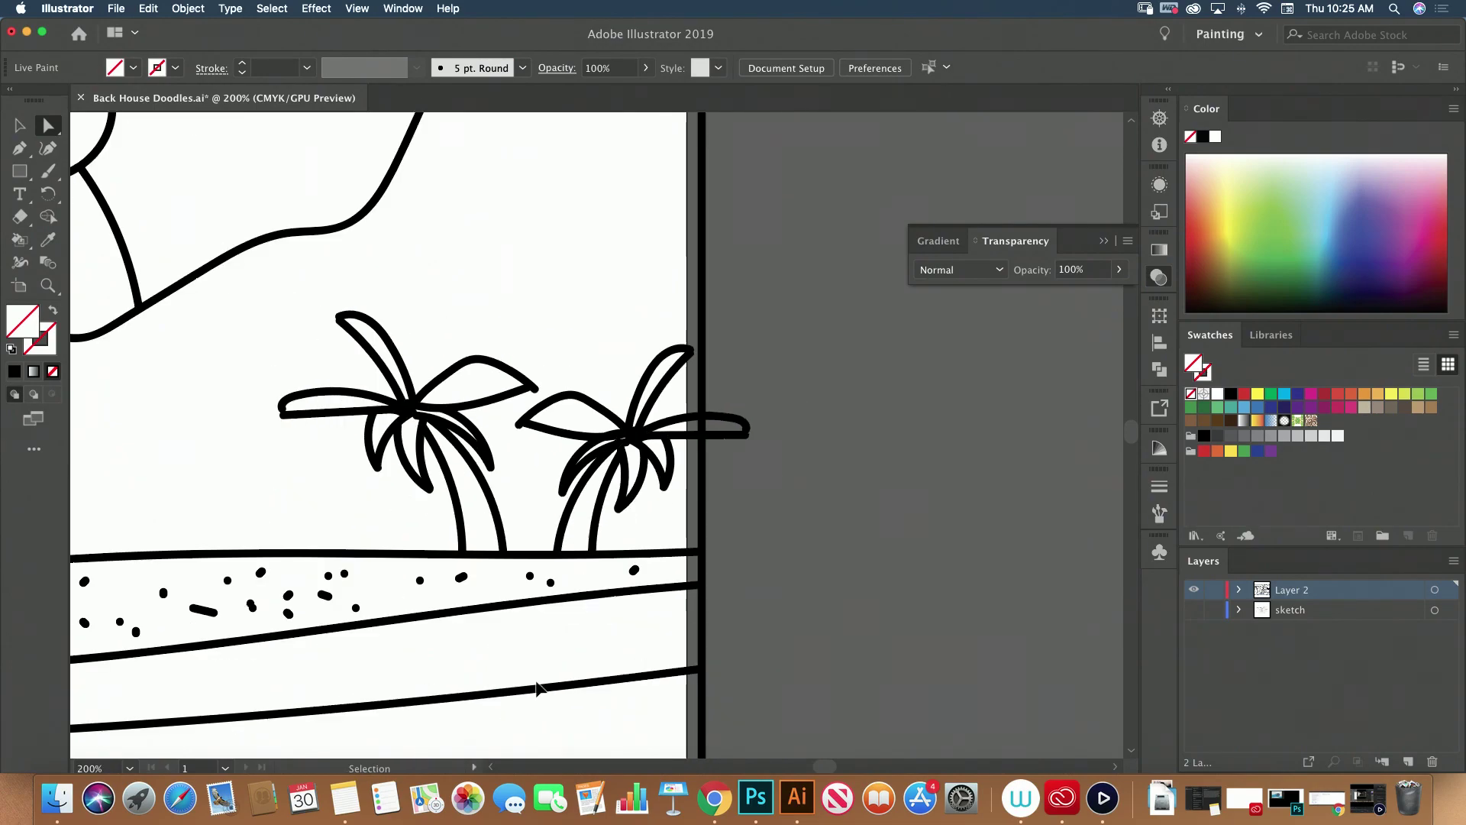
{"action": "left_click_drag", "start_coordinate": [697, 479], "coordinate": [854, 441]}
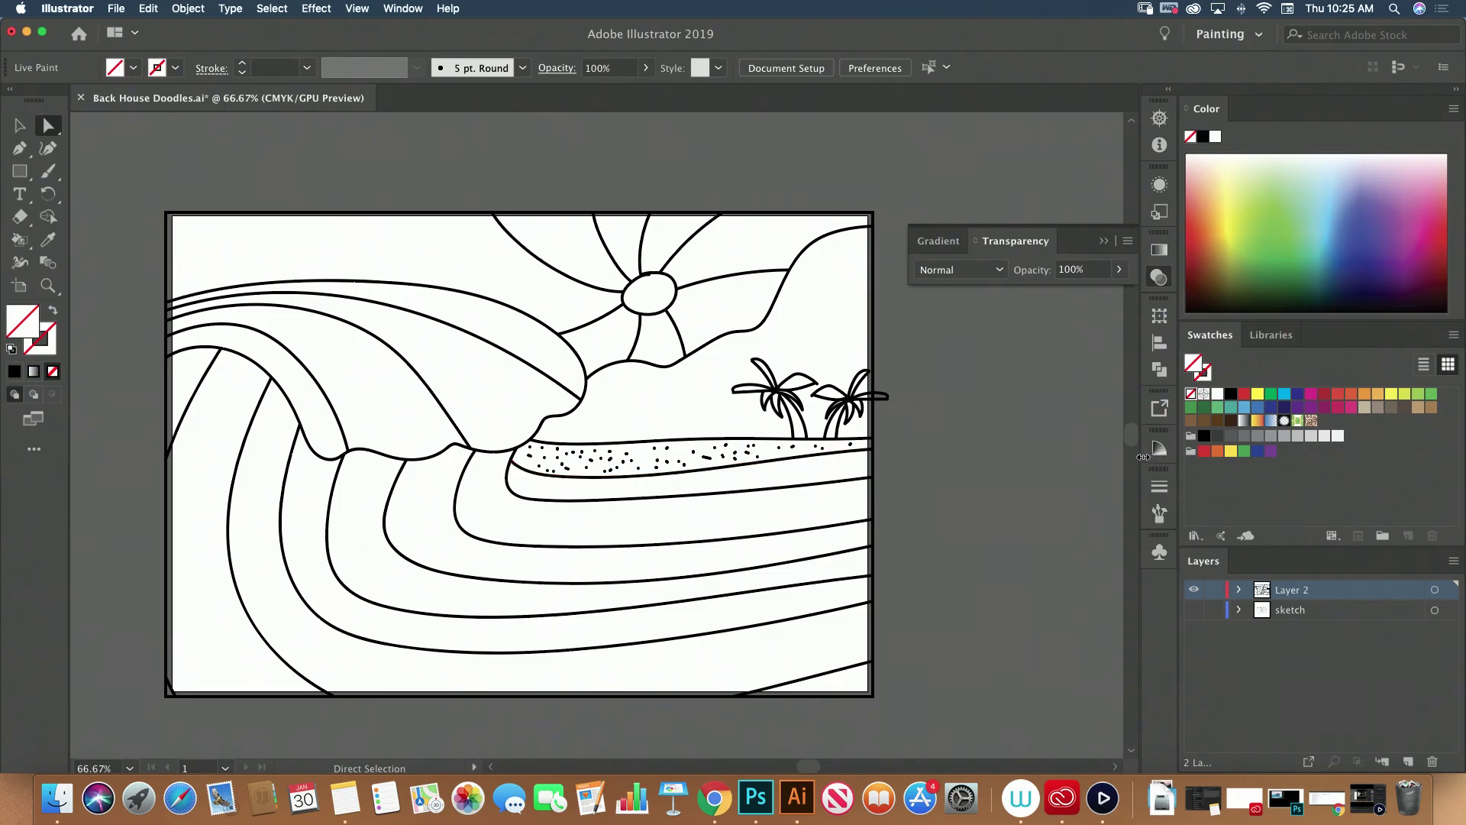
Pick a warm brown fill and paint the sand strip with the Live Paint Bucket
{"action": "key", "text": "i"}
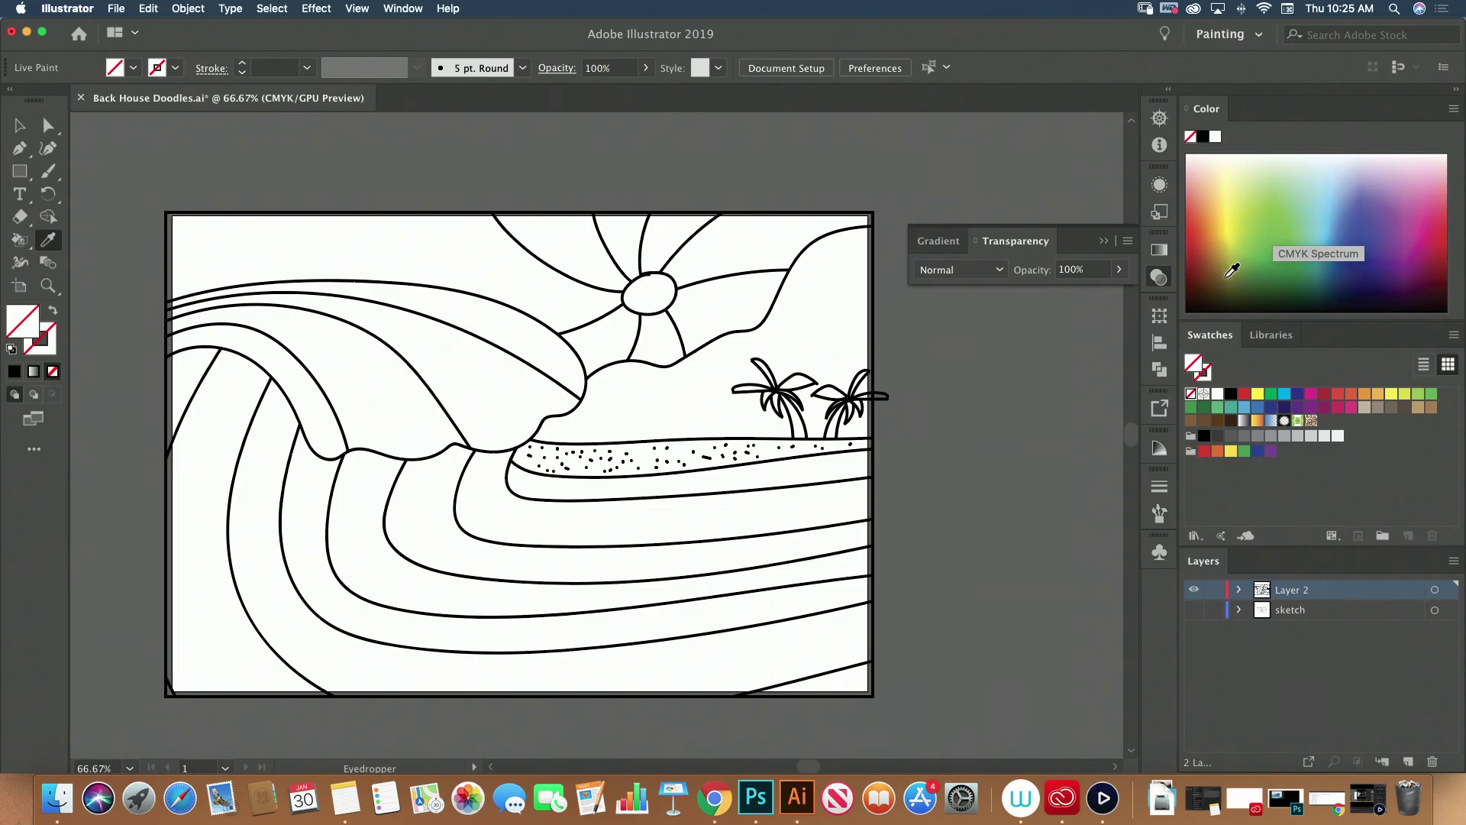
{"action": "left_click", "coordinate": [1222, 267]}
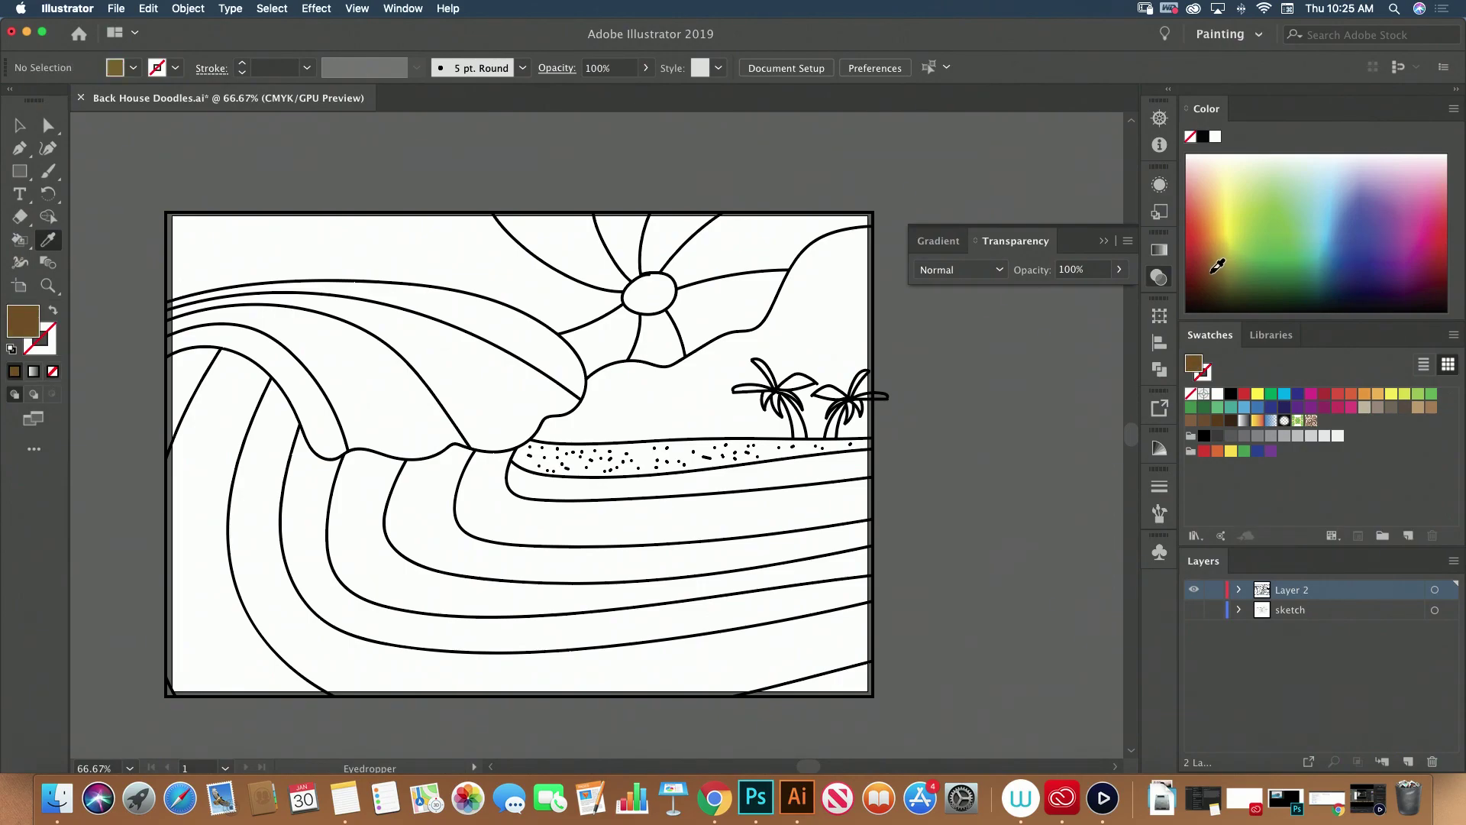
{"action": "left_click_drag", "start_coordinate": [1218, 266], "coordinate": [1212, 251]}
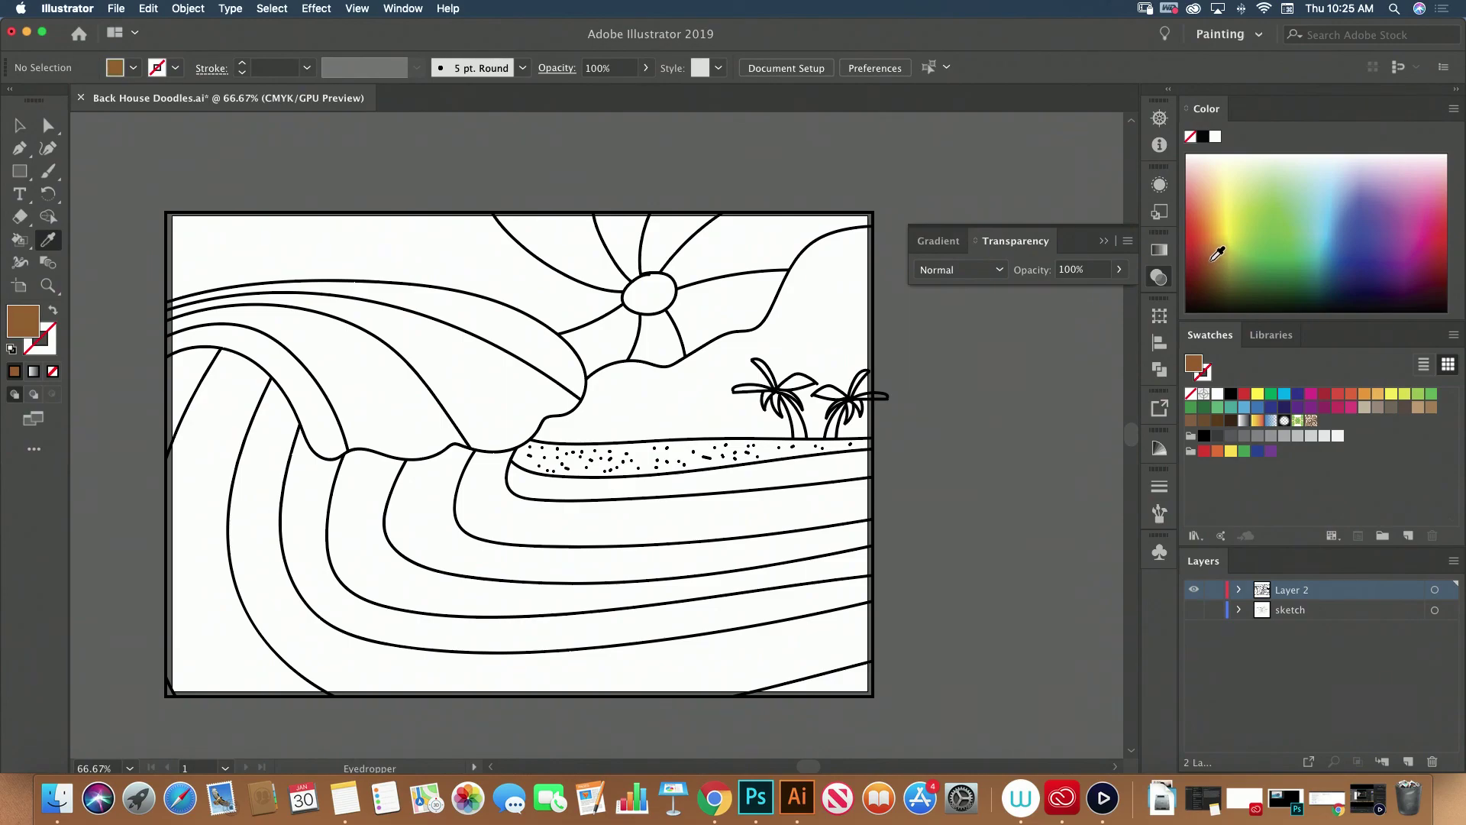
{"action": "key", "text": "k"}
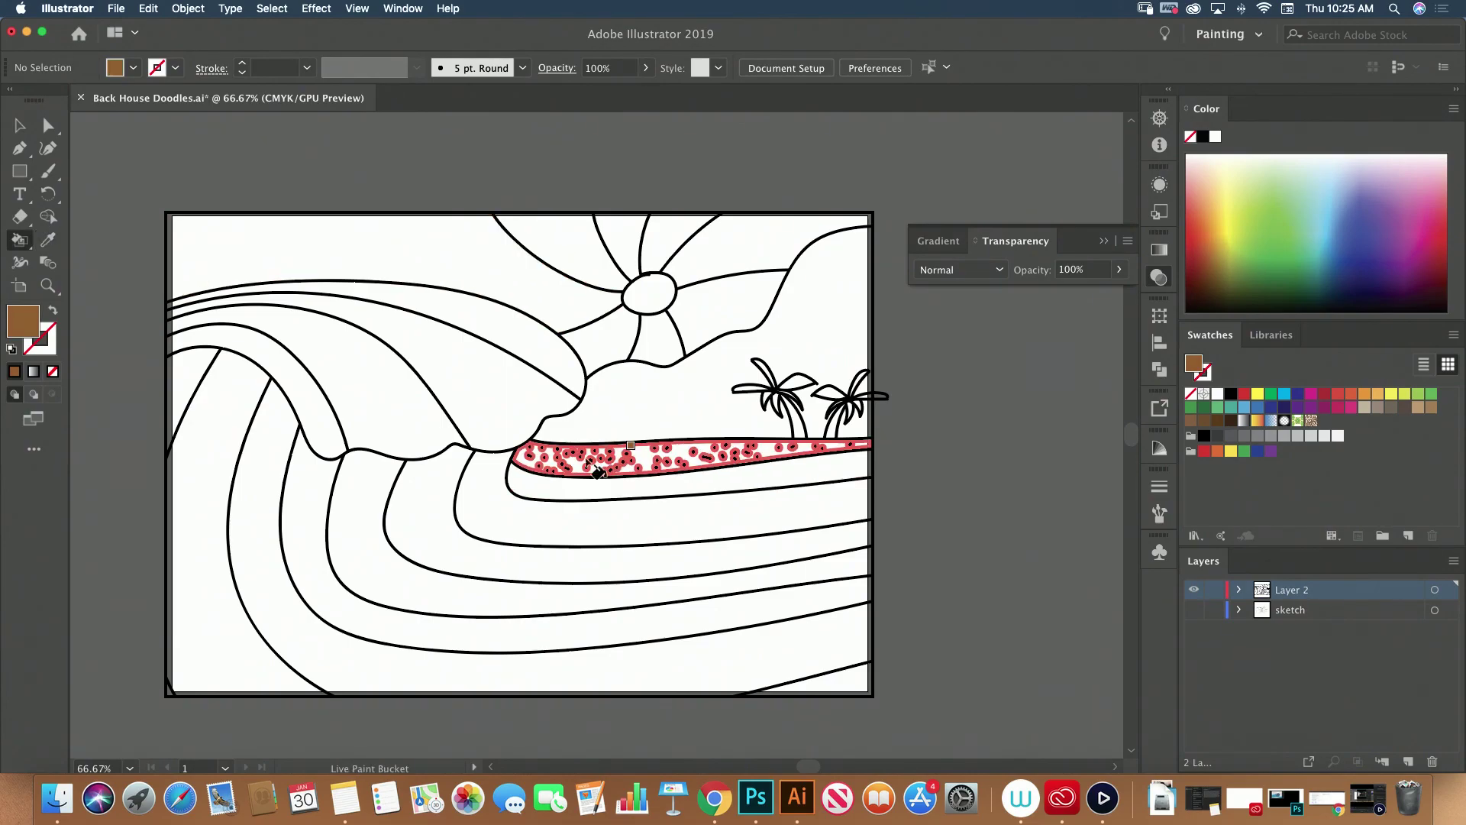
{"action": "left_click", "coordinate": [640, 456]}
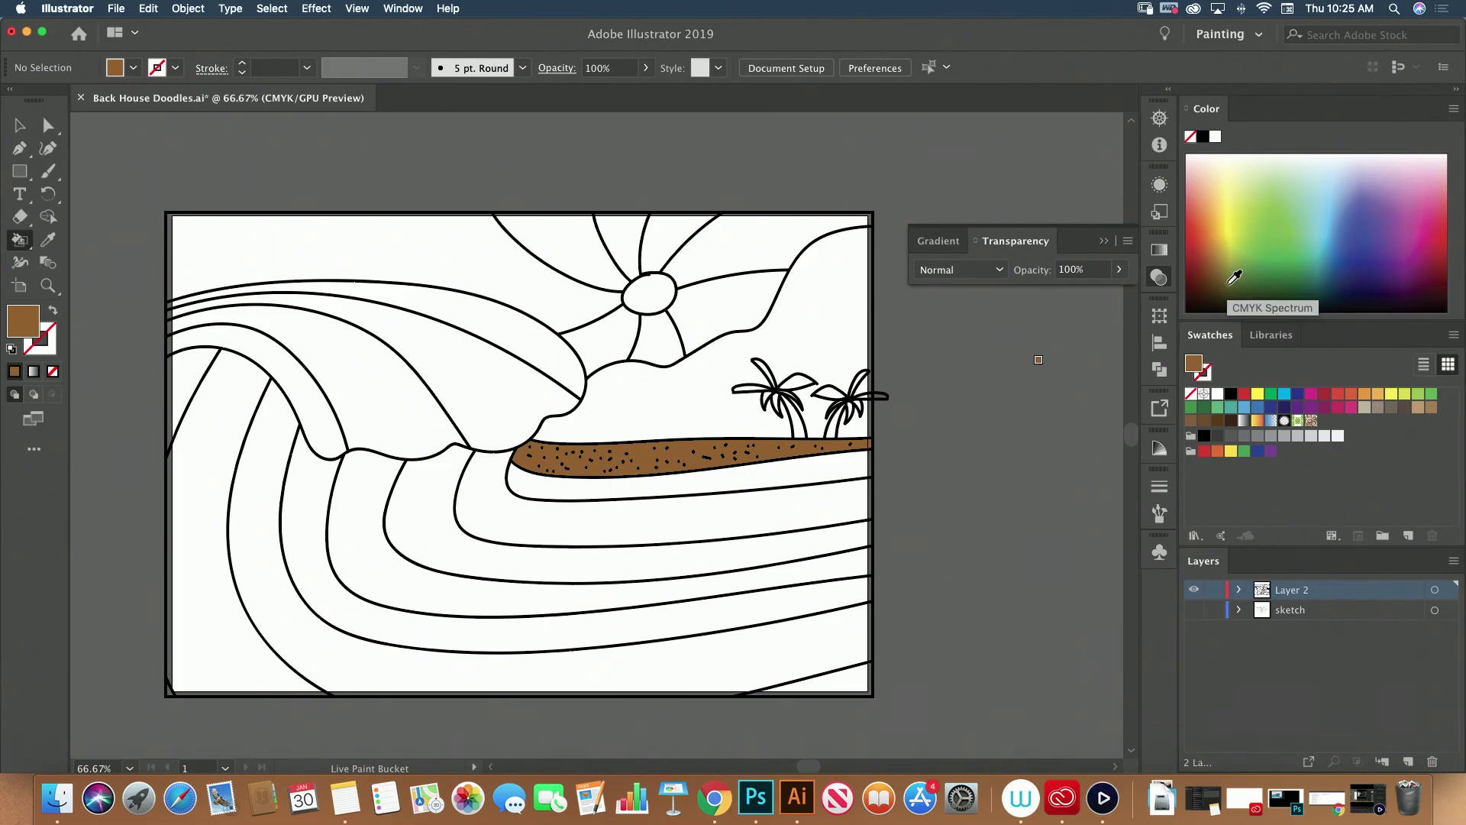
Try an olive fill, revert to brown, and paint both palm trunks brown
{"action": "left_click", "coordinate": [1232, 277]}
{"action": "left_click", "coordinate": [1229, 271]}
{"action": "key", "text": "super+z"}
{"action": "key", "text": "i"}
{"action": "key", "text": "k"}
{"action": "left_click", "coordinate": [798, 418]}
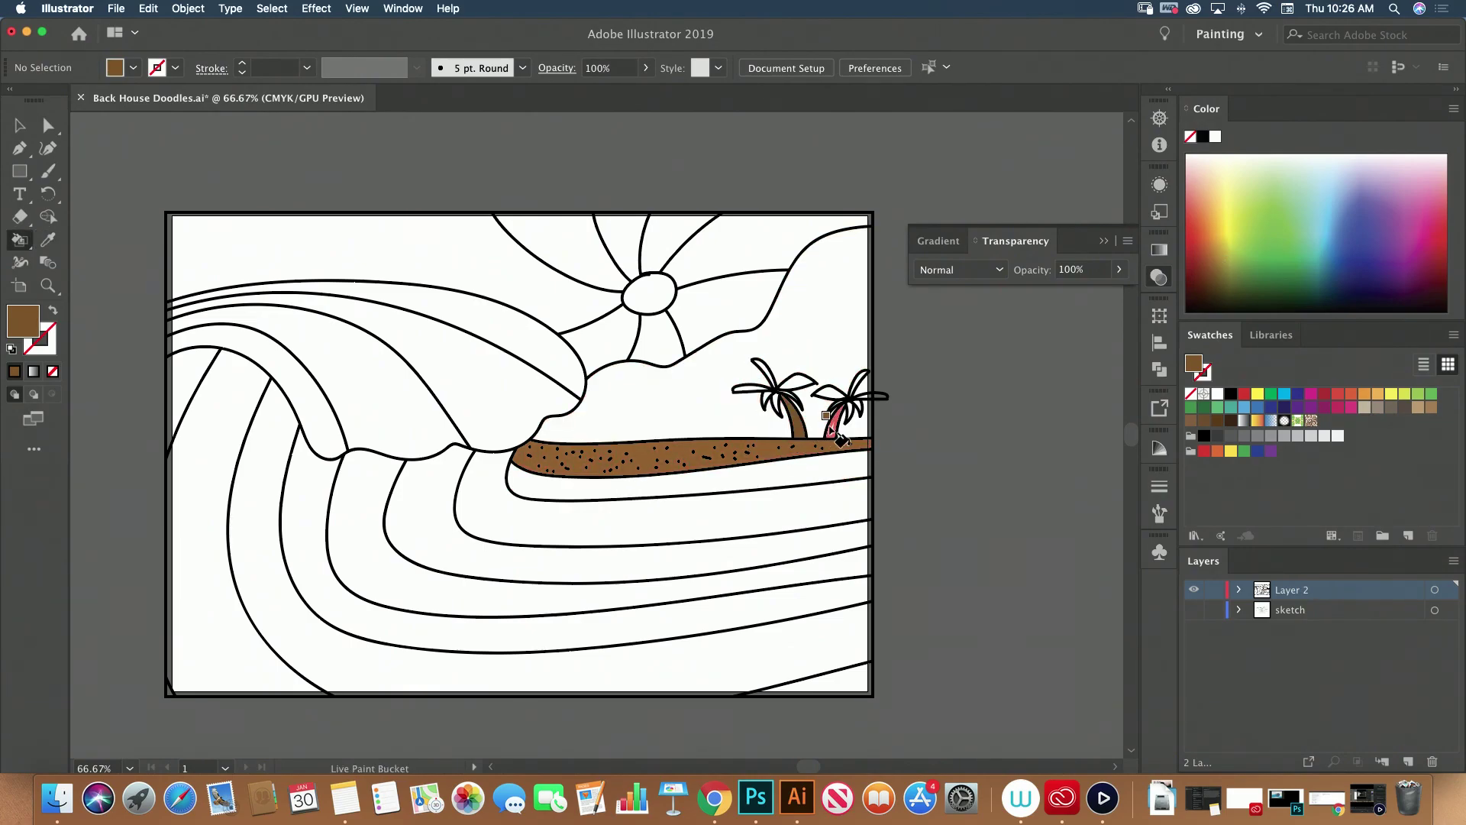
{"action": "left_click", "coordinate": [833, 428]}
{"action": "left_click", "coordinate": [119, 16]}
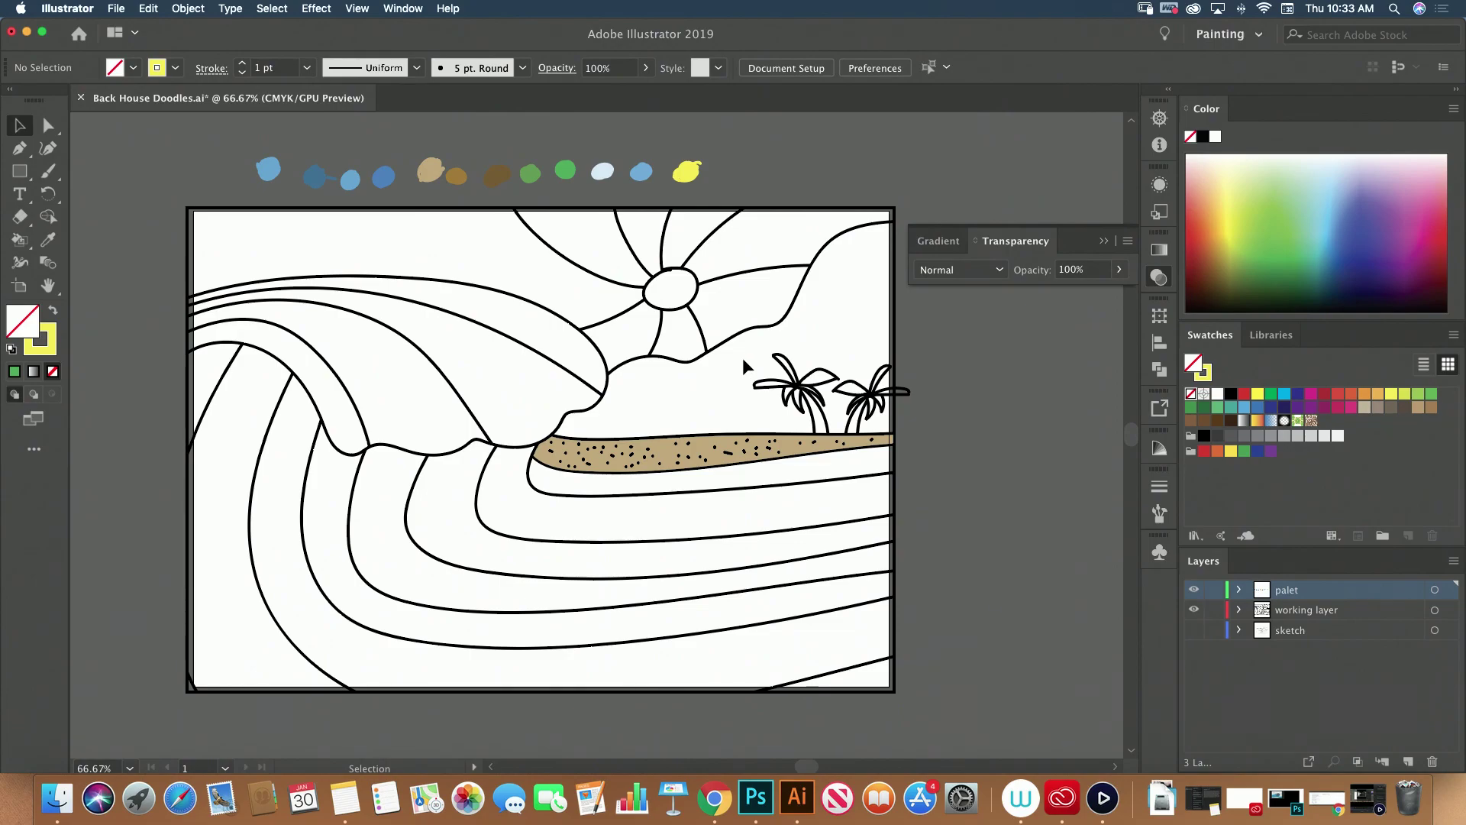
Select 'working layer' in the Layers panel with the Live Paint Bucket ready
{"action": "key", "text": "i"}
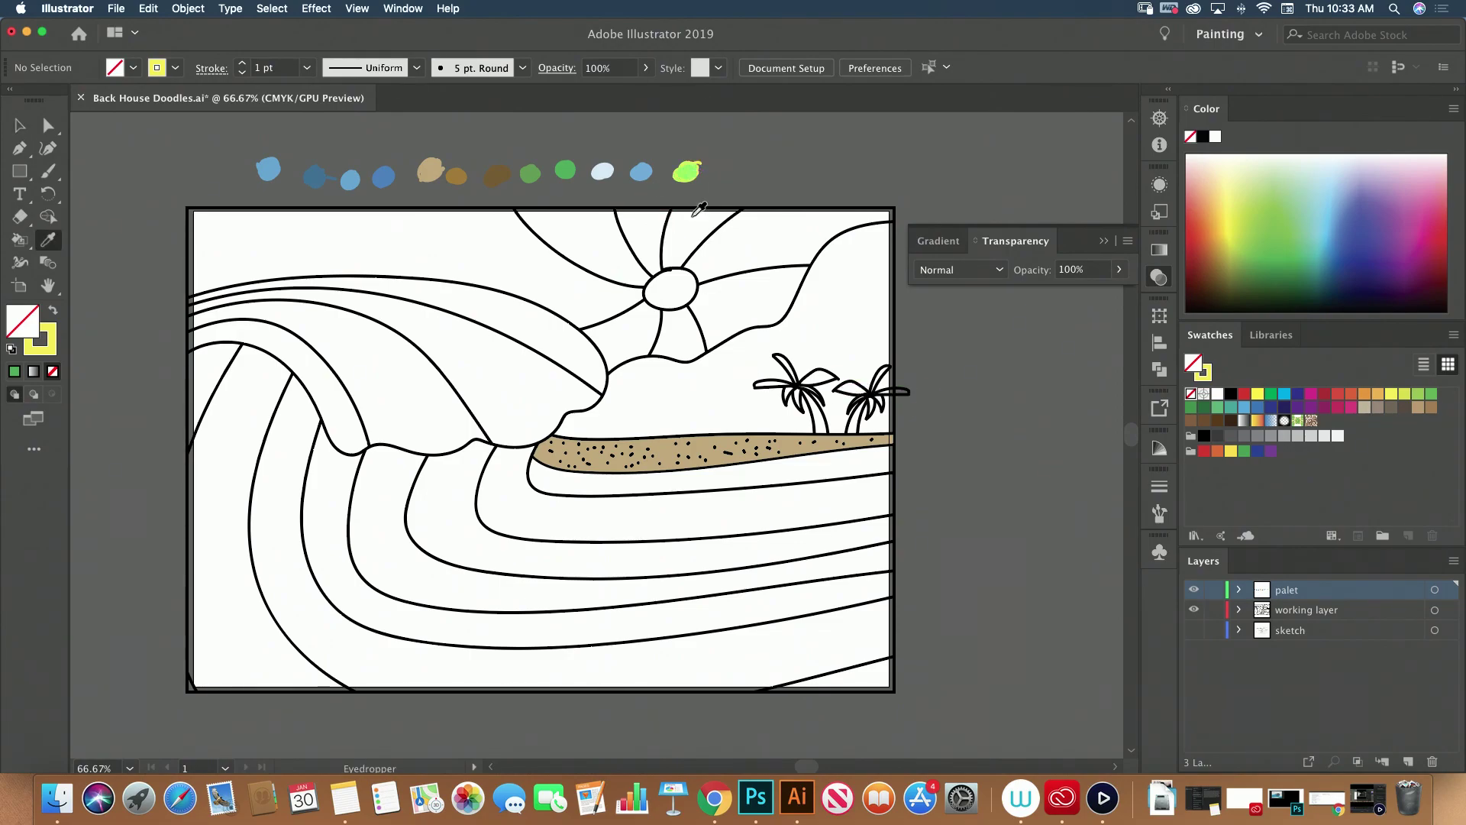
{"action": "key", "text": "k"}
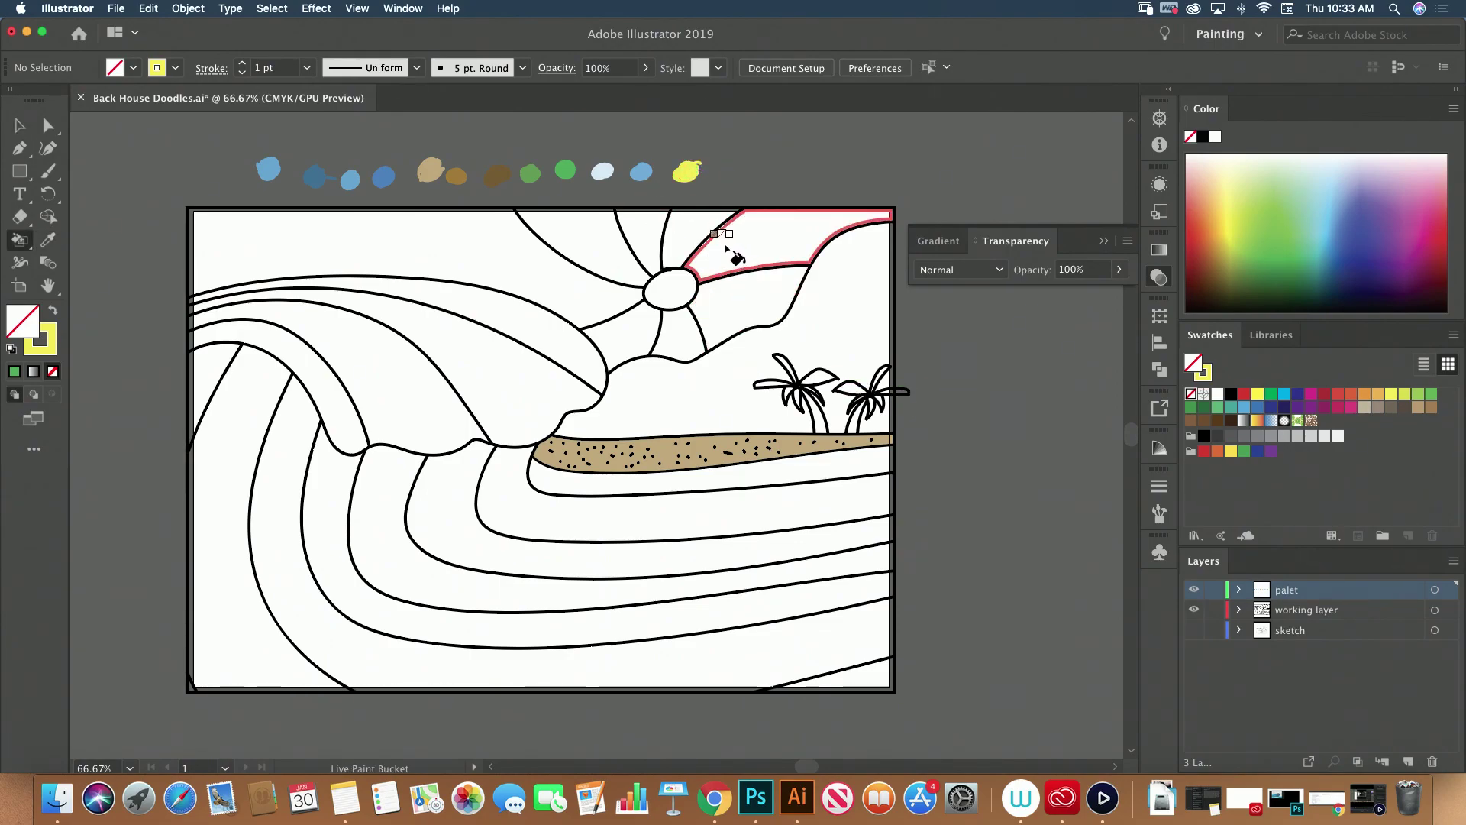
{"action": "left_click", "coordinate": [1292, 604]}
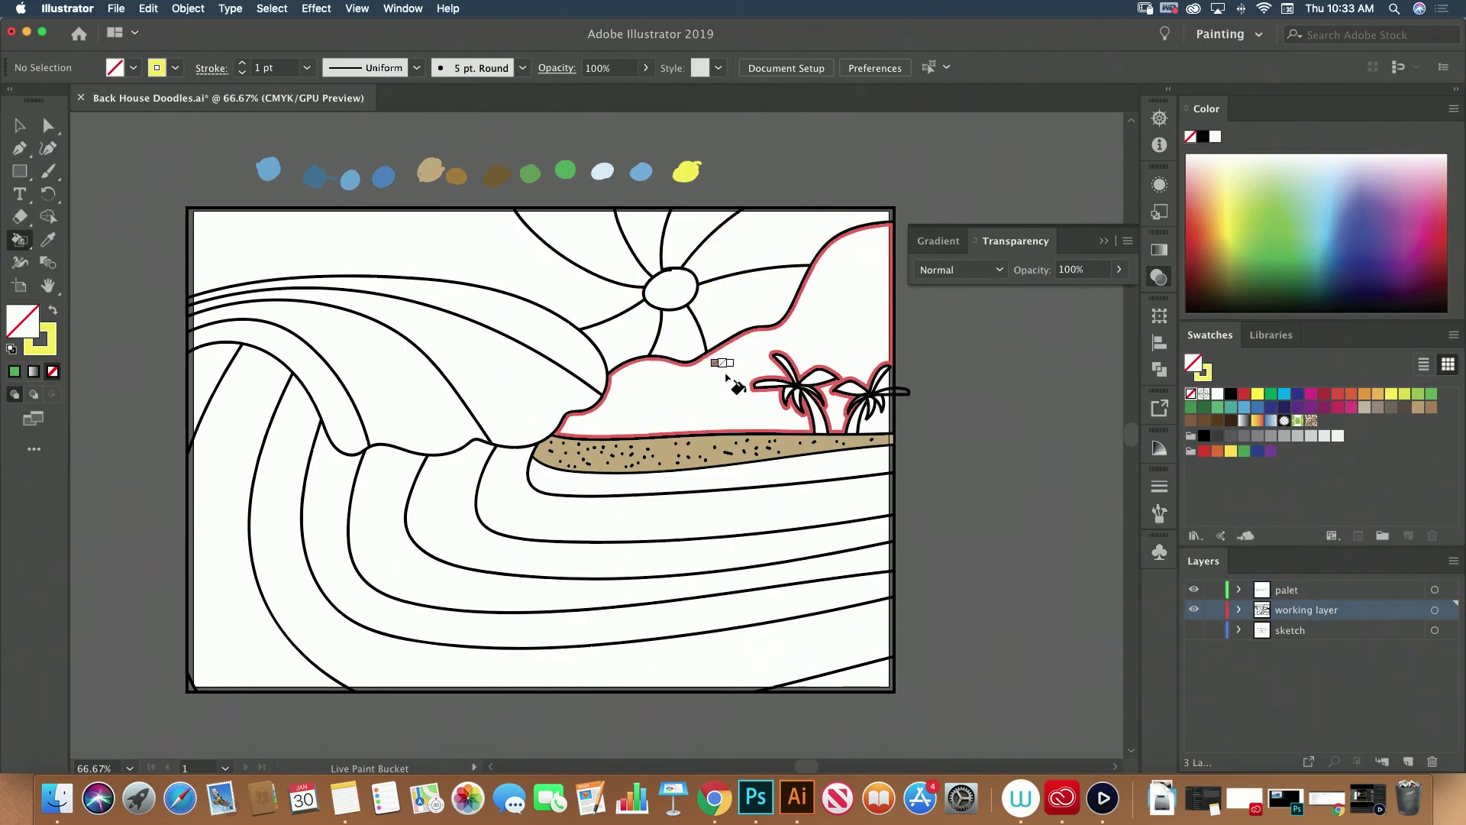
Paint the sky regions right of, below and left of the sun yellow
{"action": "left_click", "coordinate": [51, 316]}
{"action": "left_click", "coordinate": [762, 232]}
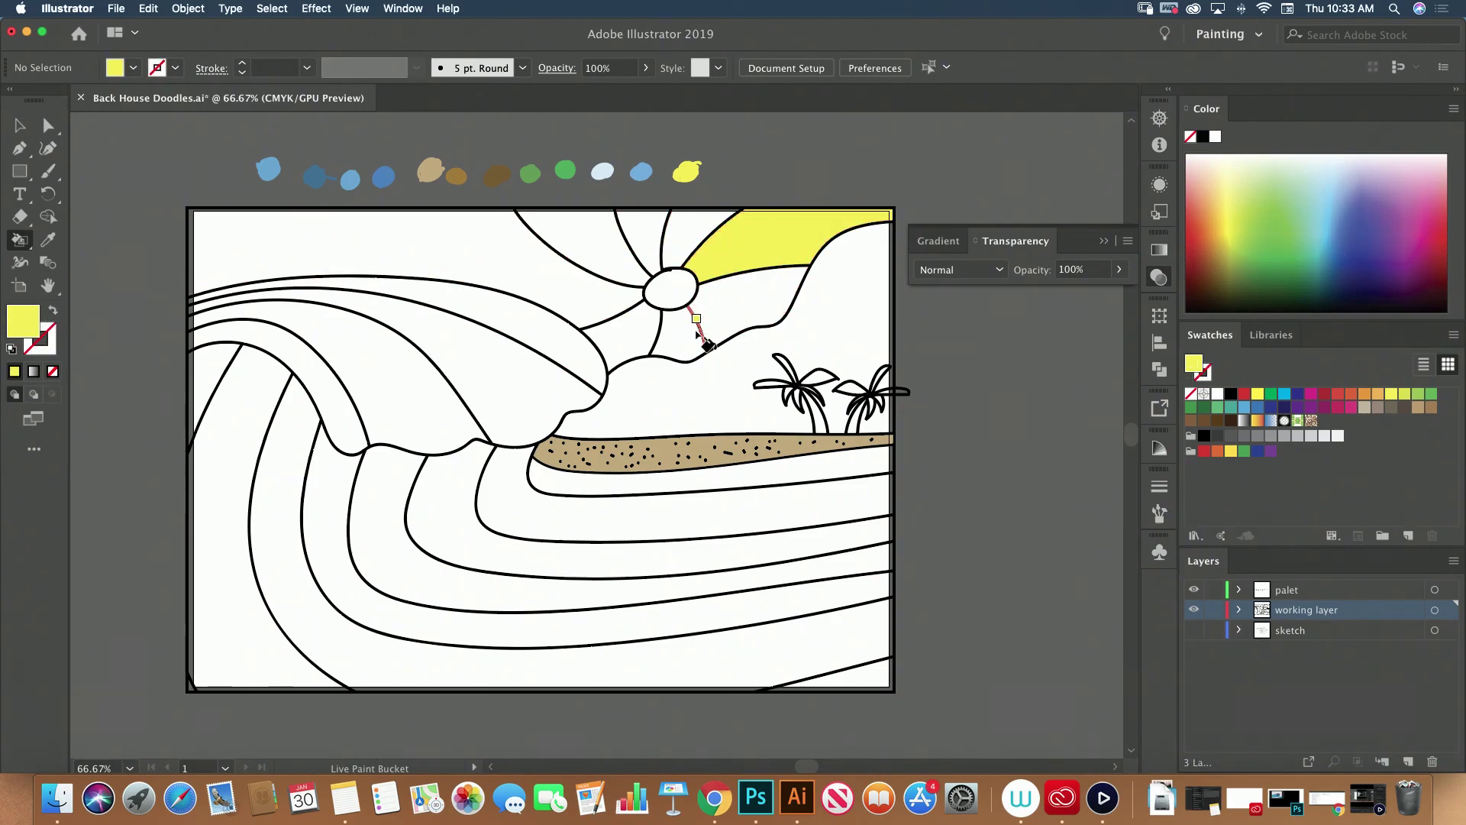
{"action": "left_click", "coordinate": [697, 334]}
{"action": "left_click", "coordinate": [592, 300]}
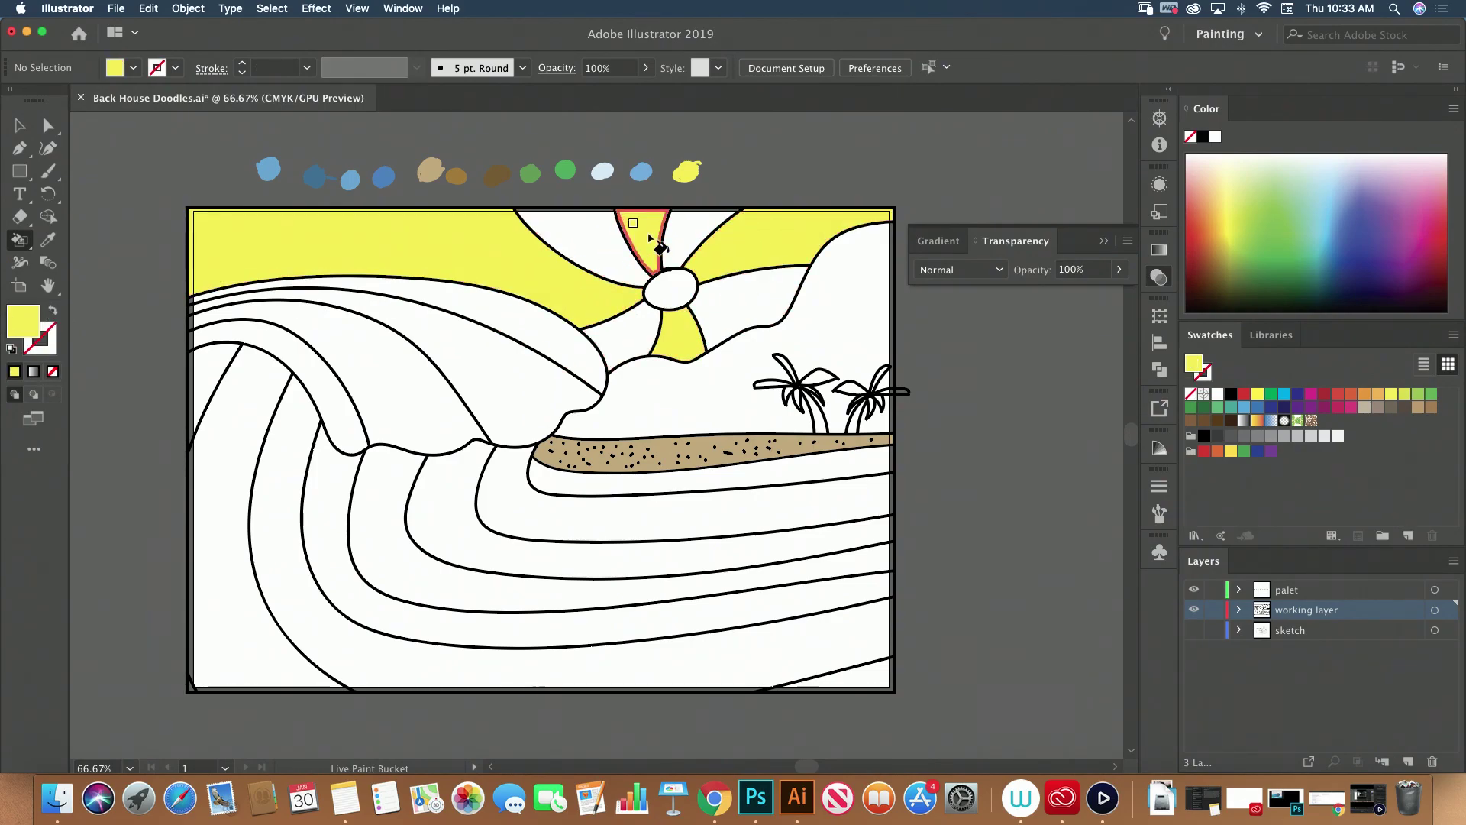
Sample the palette's light blue and fill four sun rays with it
{"action": "key", "text": "i"}
{"action": "left_click", "coordinate": [645, 172]}
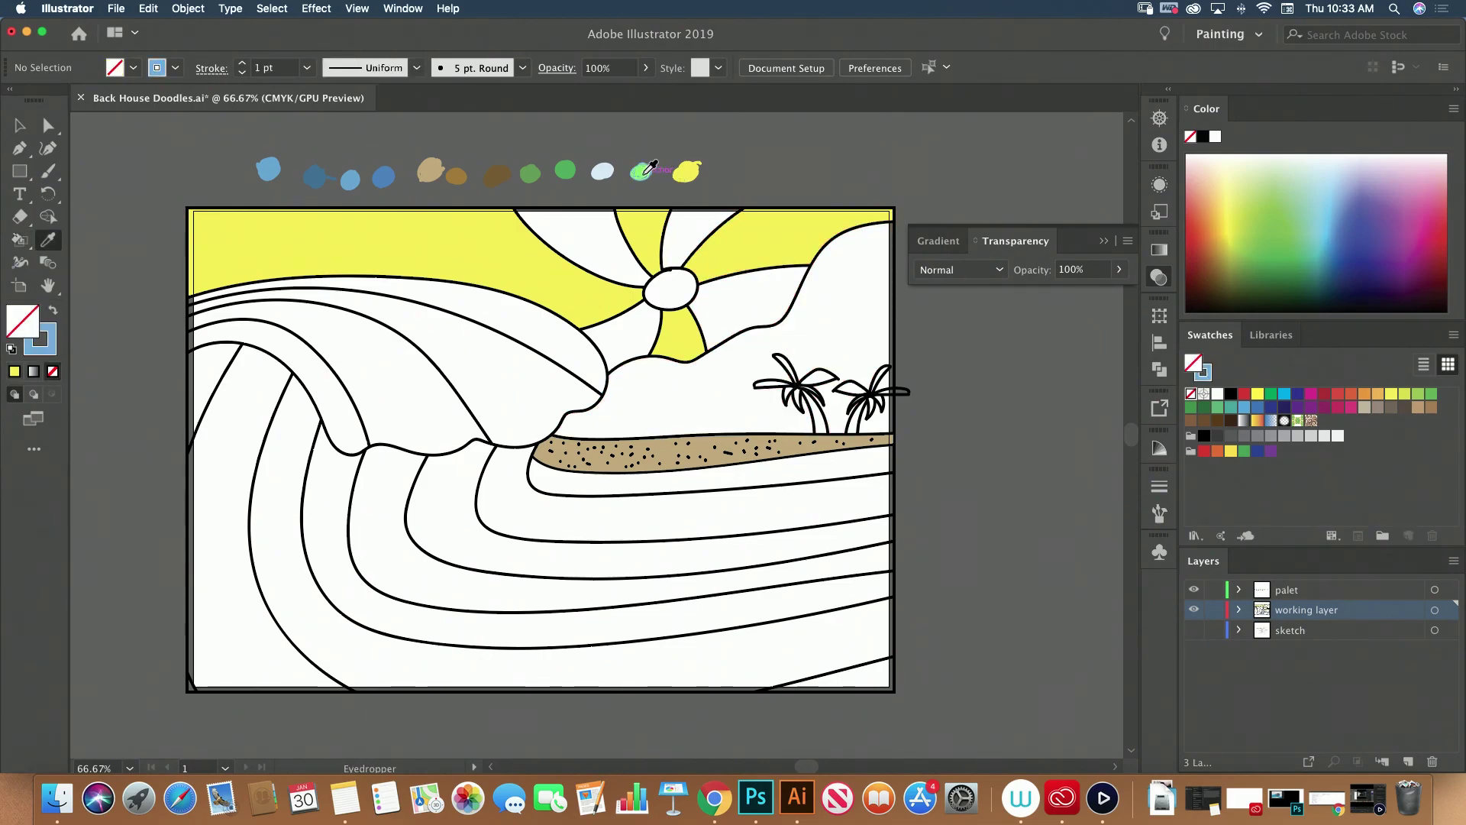
{"action": "left_click", "coordinate": [51, 313]}
{"action": "key", "text": "k"}
{"action": "left_click", "coordinate": [612, 249]}
{"action": "left_click", "coordinate": [699, 233]}
{"action": "left_click", "coordinate": [741, 297]}
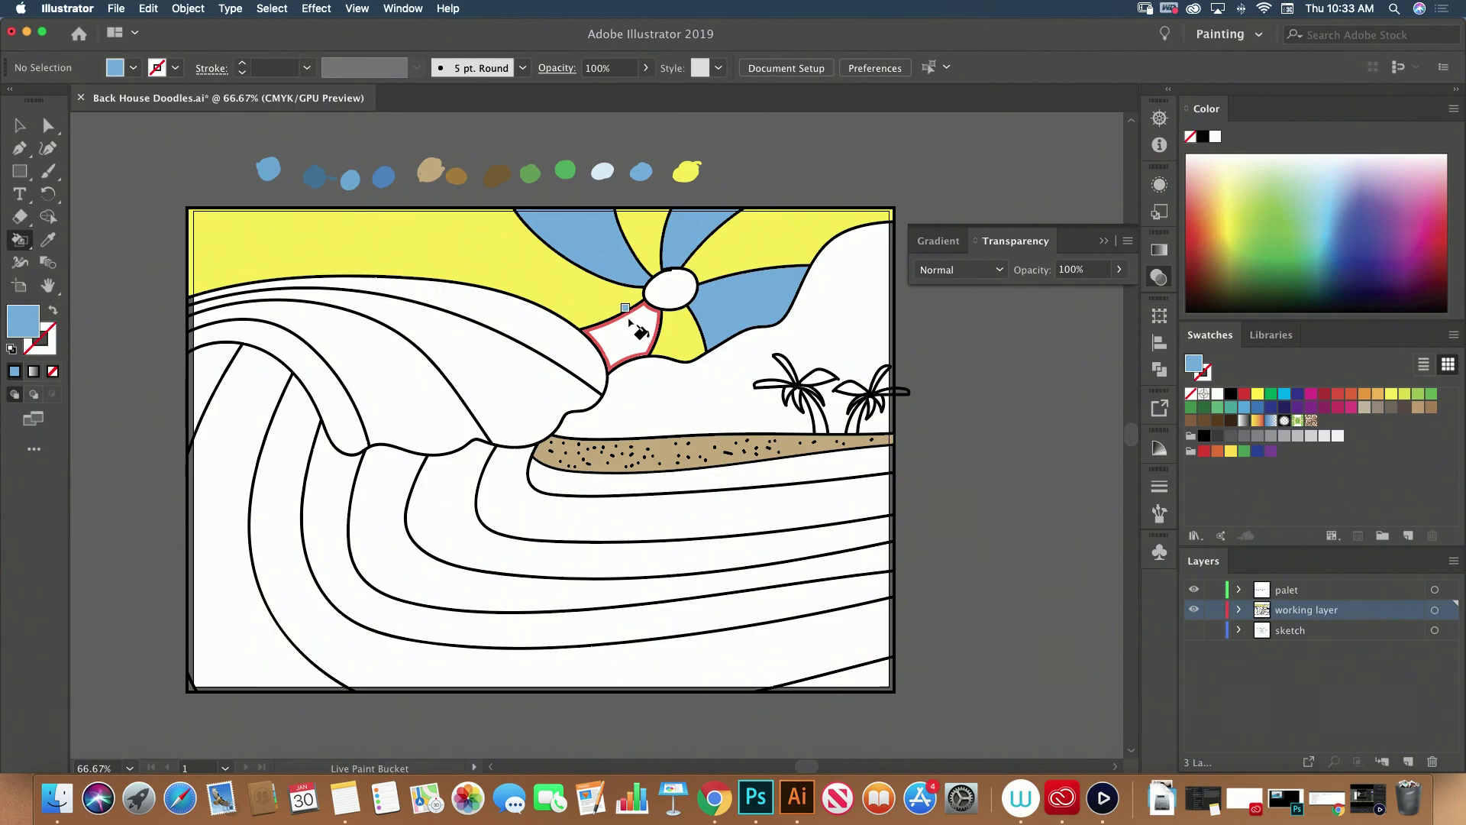
{"action": "left_click", "coordinate": [626, 308]}
{"action": "left_click", "coordinate": [589, 285]}
{"action": "key", "text": "super+z"}
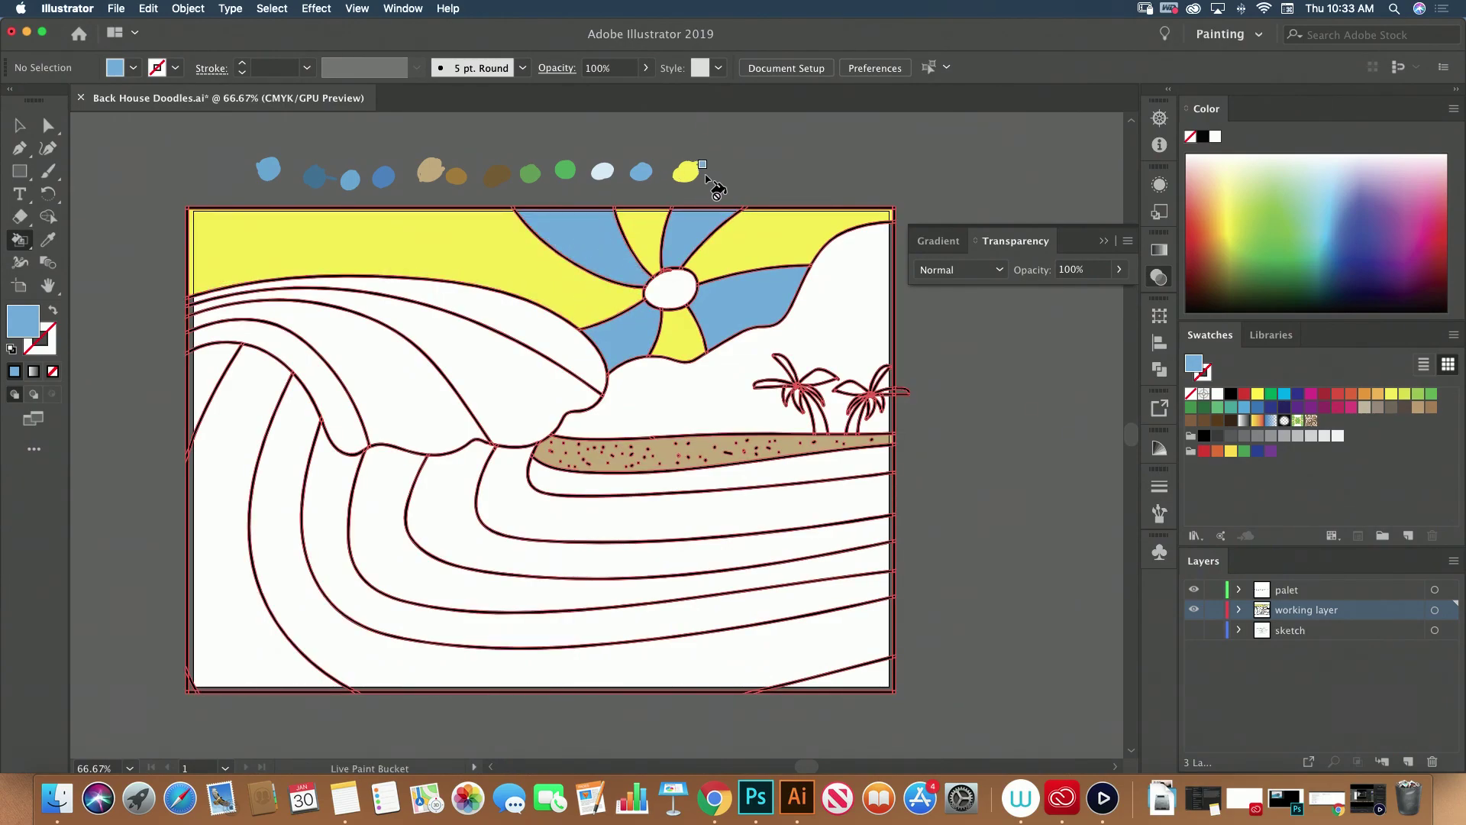
Fill the sun circle with yellow sampled from the palette
{"action": "left_click", "coordinate": [689, 172], "text": "alt"}
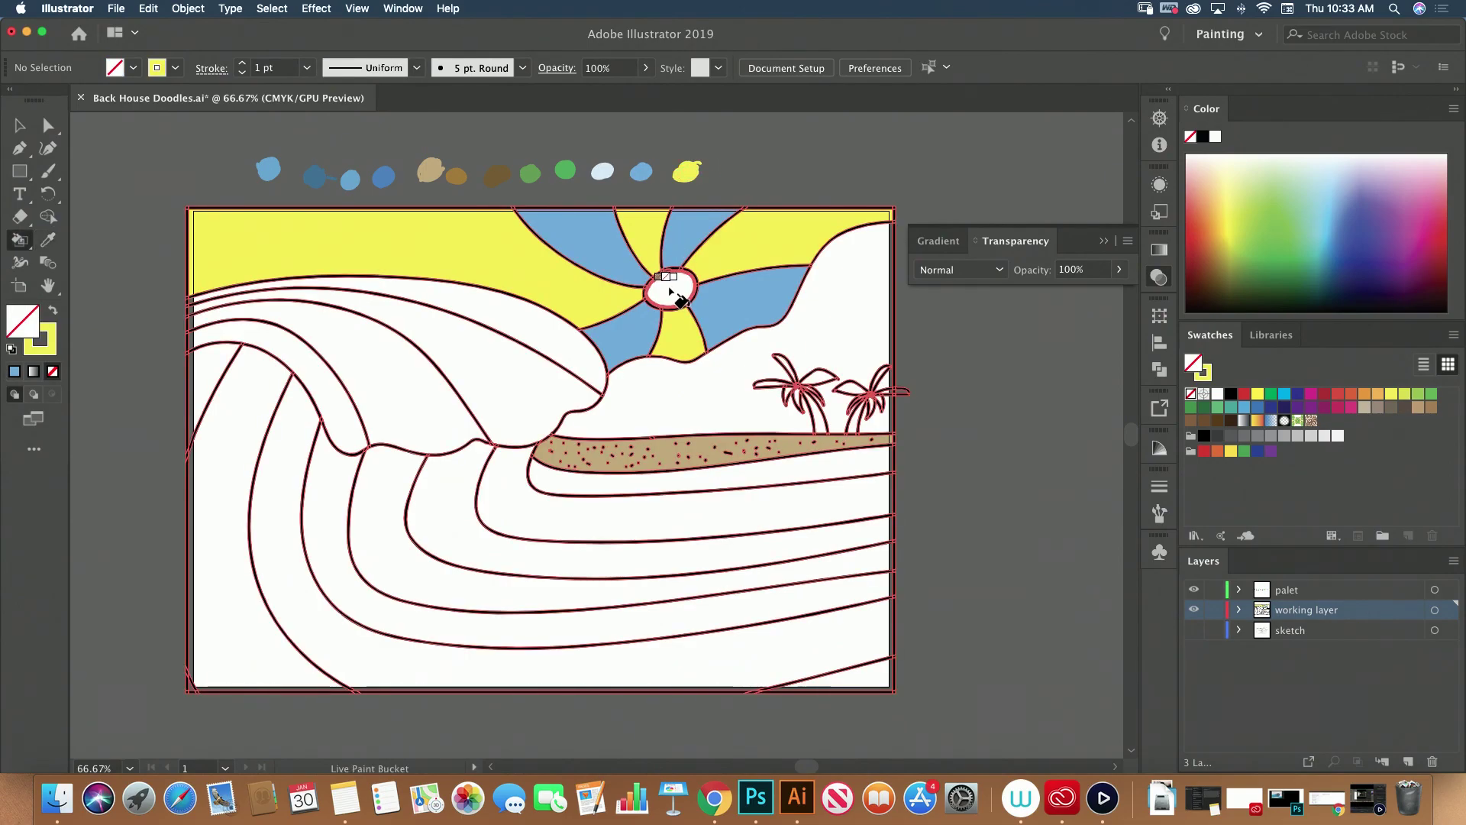
{"action": "left_click", "coordinate": [52, 310]}
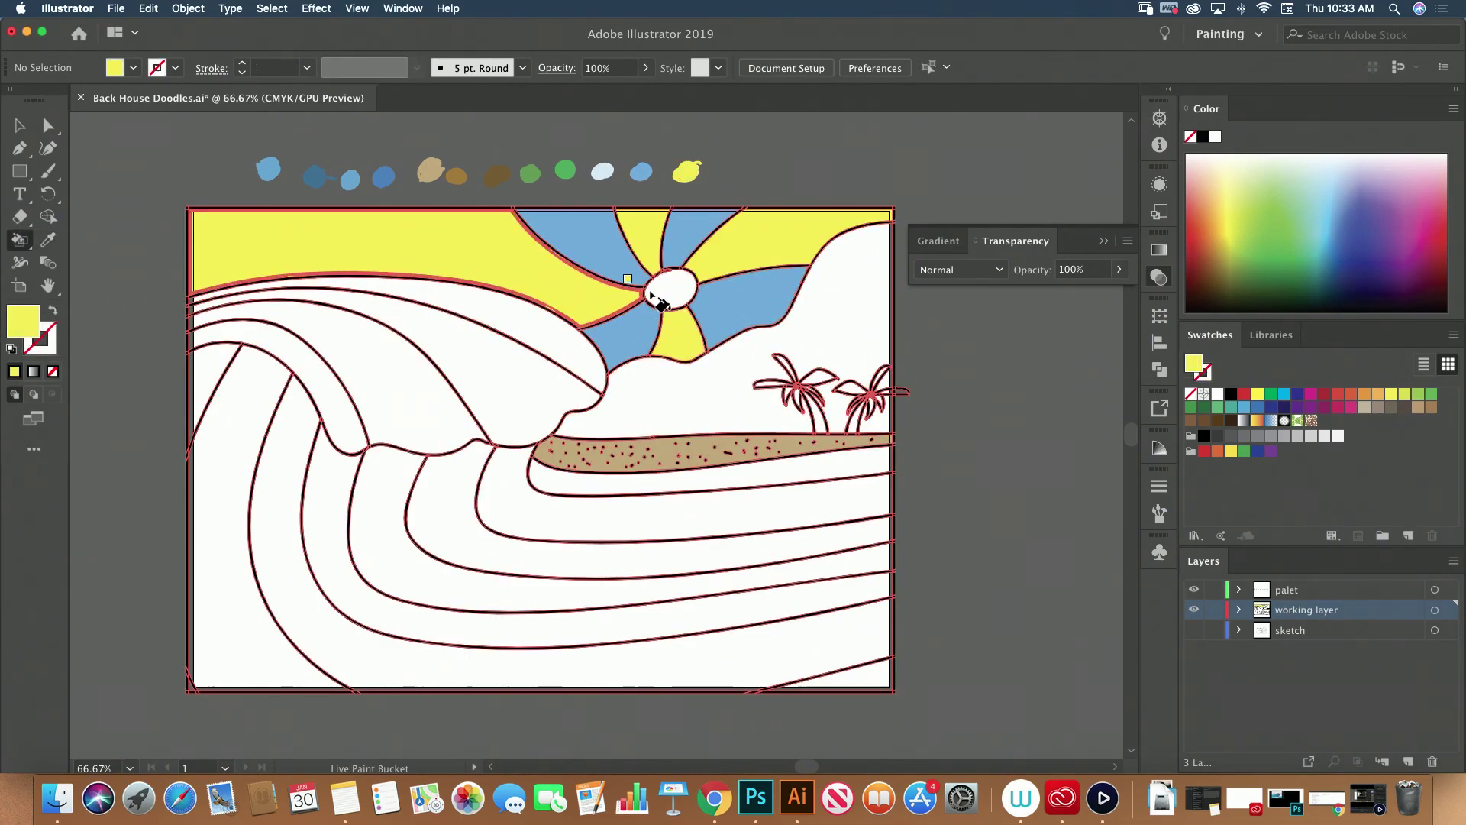
{"action": "left_click", "coordinate": [653, 294]}
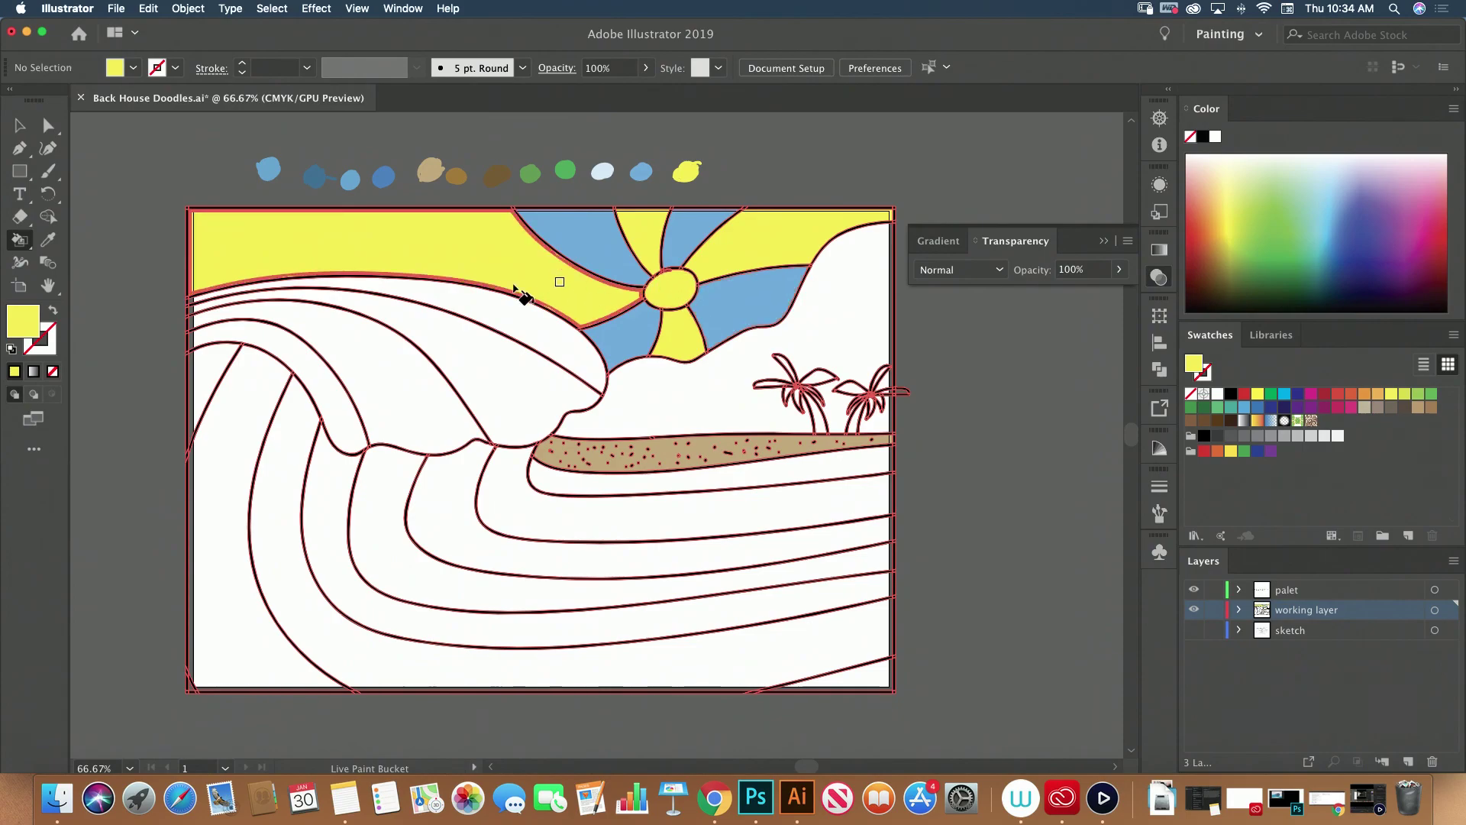
{"action": "left_click", "coordinate": [498, 177], "text": "alt"}
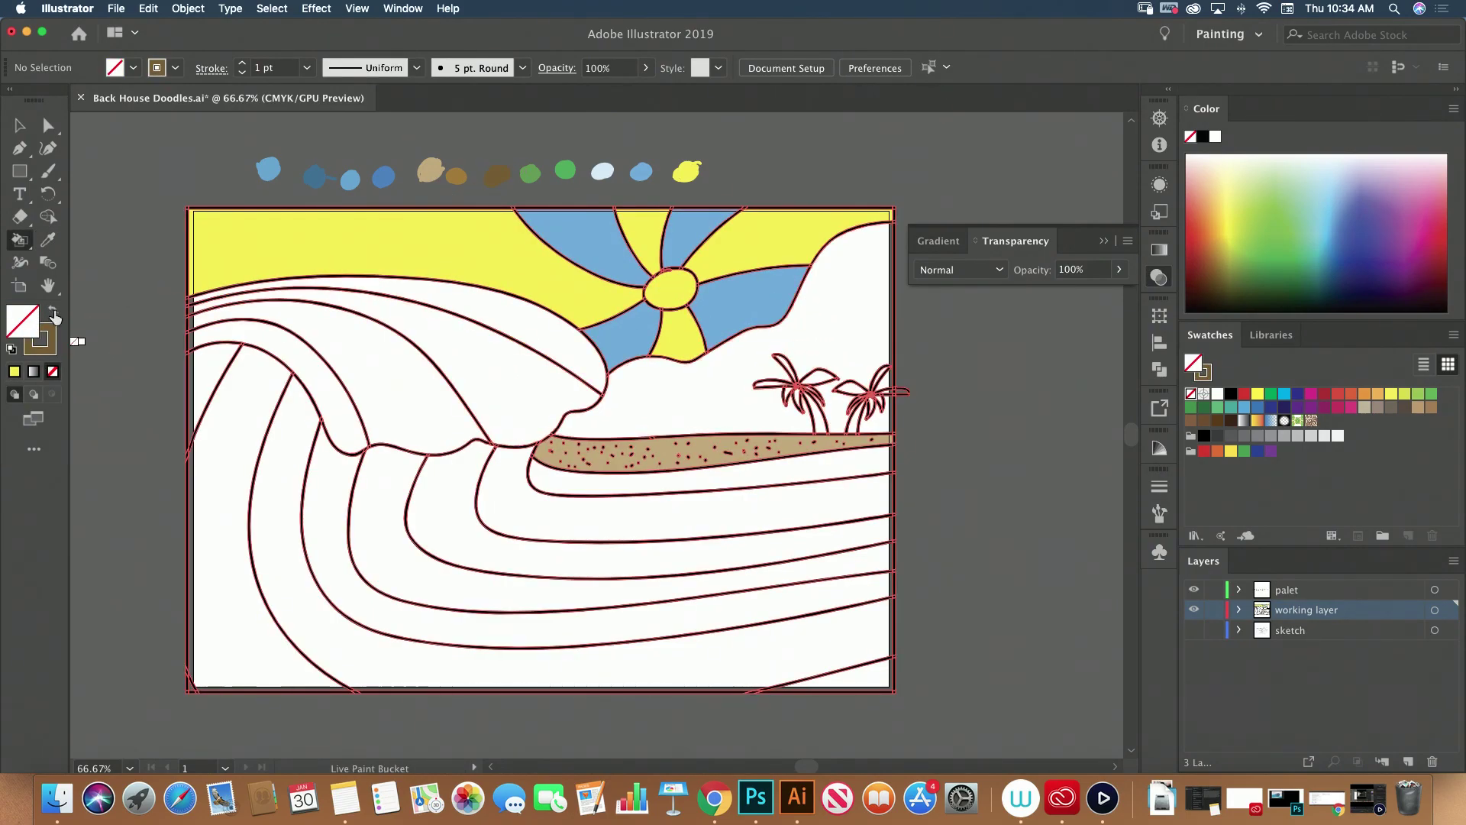
Fill the hill right of the sun brown and load palette green as the fill
{"action": "key", "text": "shift+x"}
{"action": "left_click", "coordinate": [875, 294]}
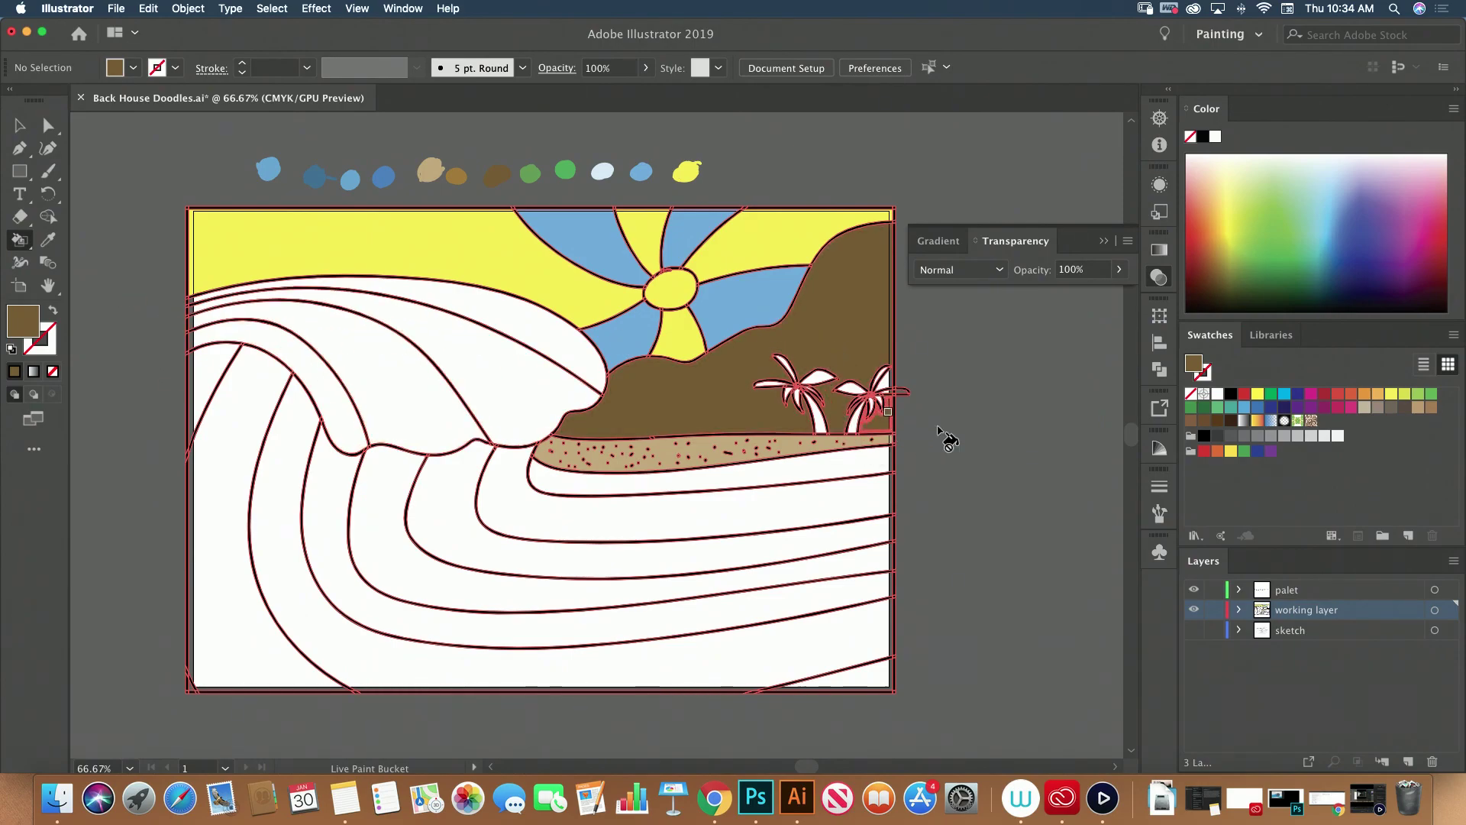
{"action": "key", "text": "i"}
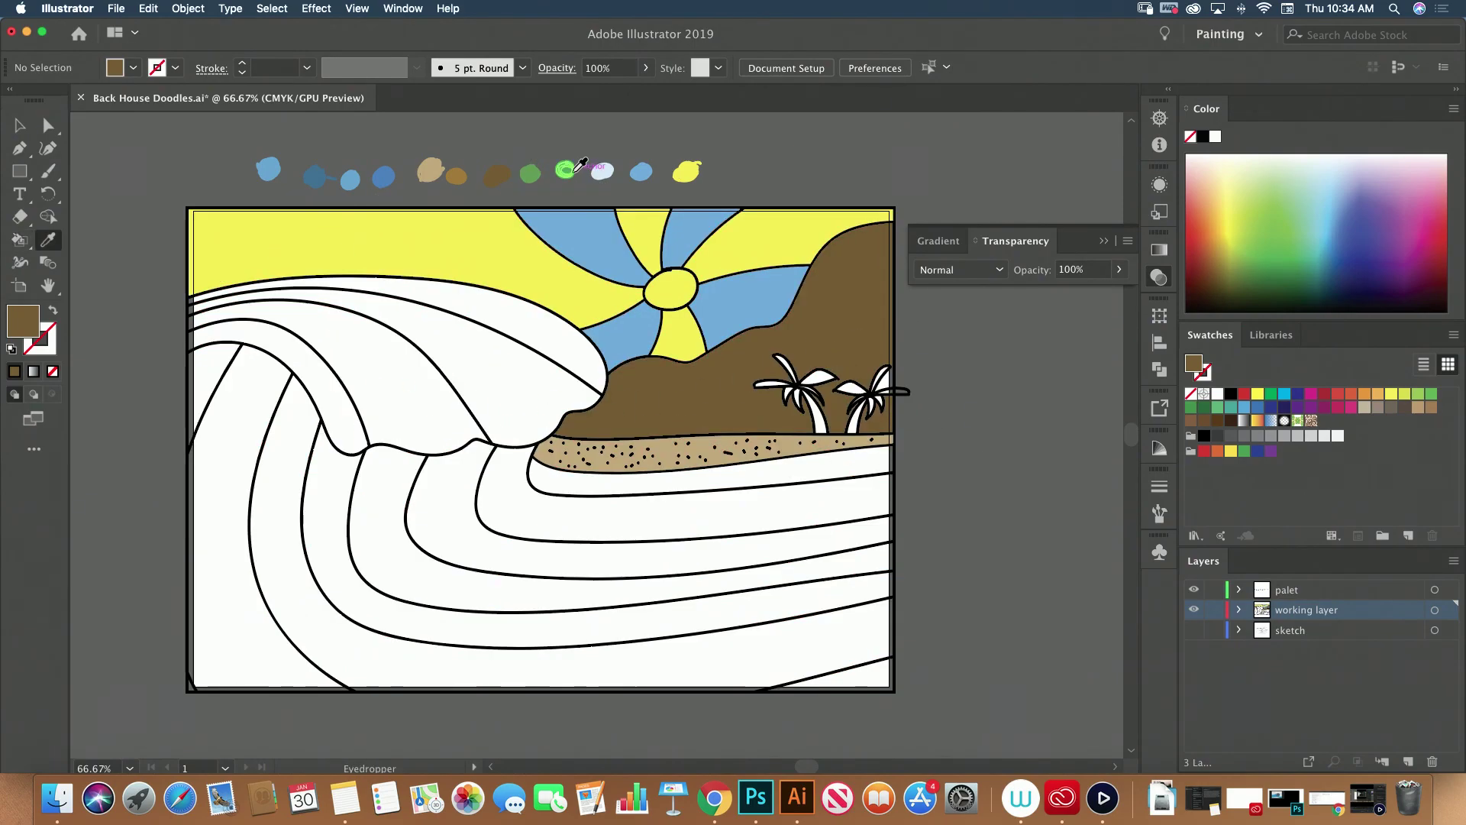
{"action": "left_click", "coordinate": [566, 170]}
{"action": "key", "text": "shift+x"}
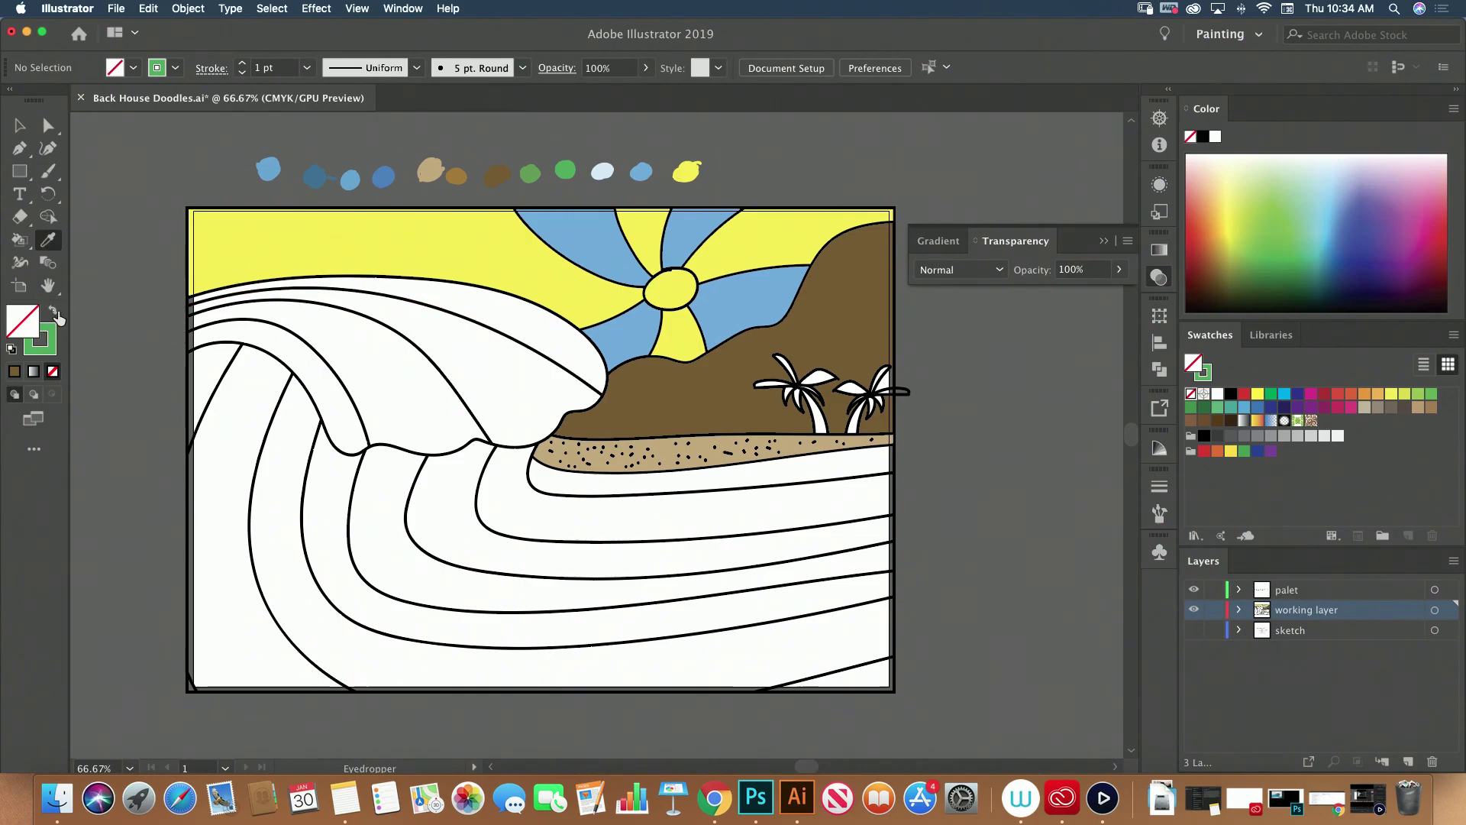
{"action": "key", "text": "shift+x"}
{"action": "key", "text": "k"}
{"action": "scroll", "coordinate": [900, 437], "scroll_direction": "up", "scroll_amount": 2}
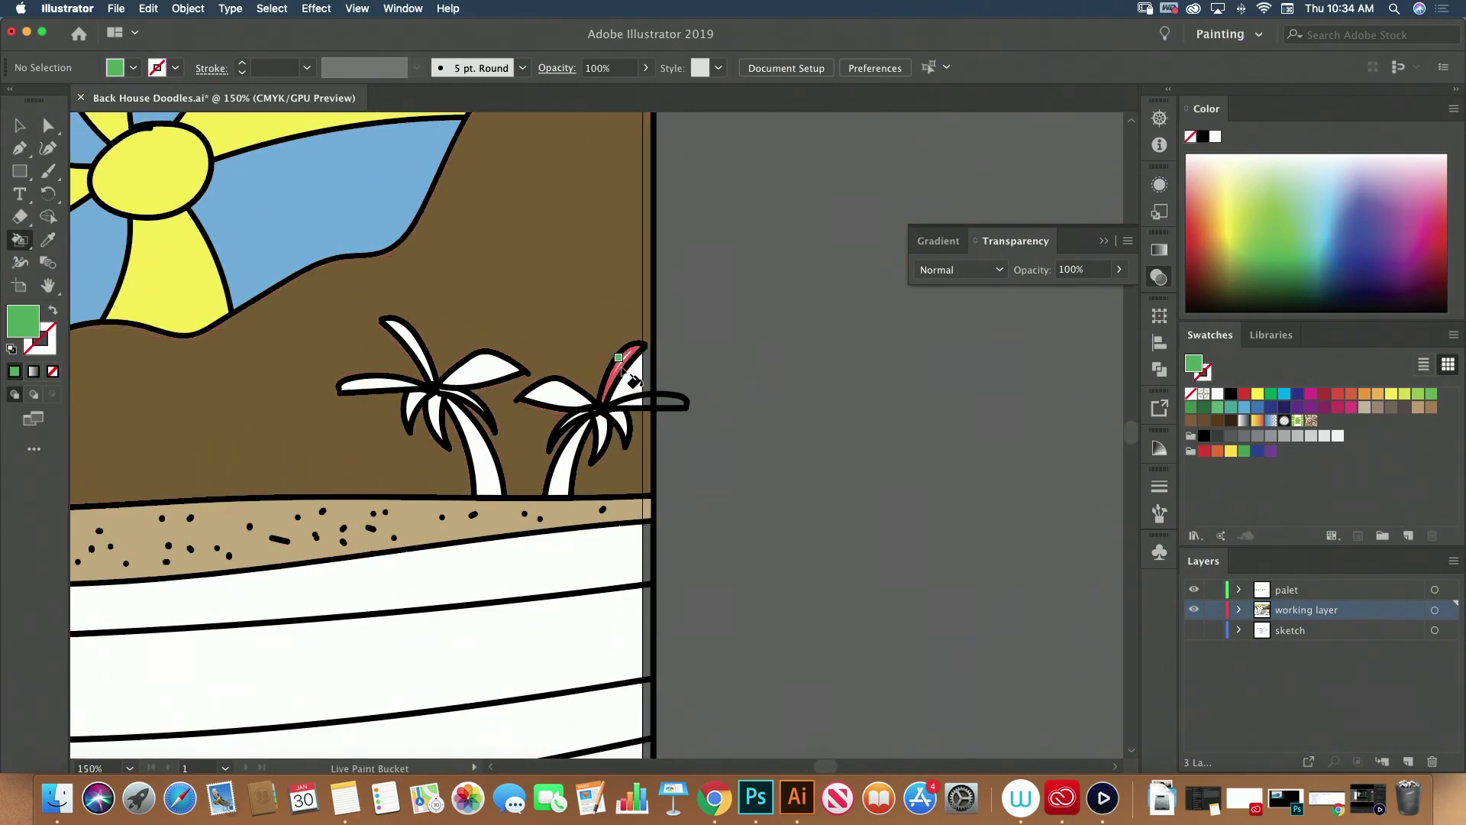
Fill three right-palm leaves and four left-palm leaves green
{"action": "left_click", "coordinate": [625, 370]}
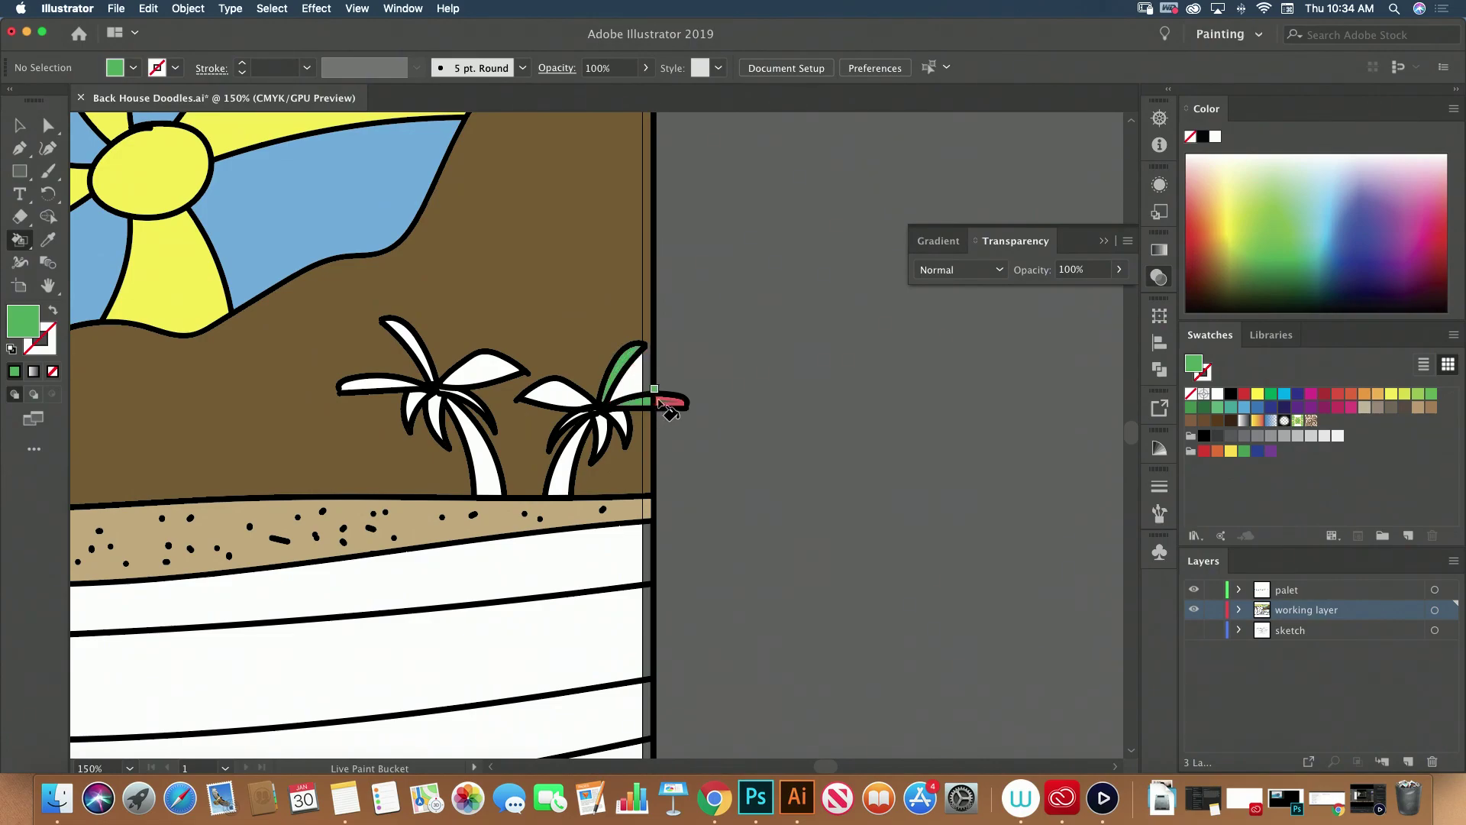
{"action": "left_click", "coordinate": [669, 401]}
{"action": "left_click", "coordinate": [611, 434]}
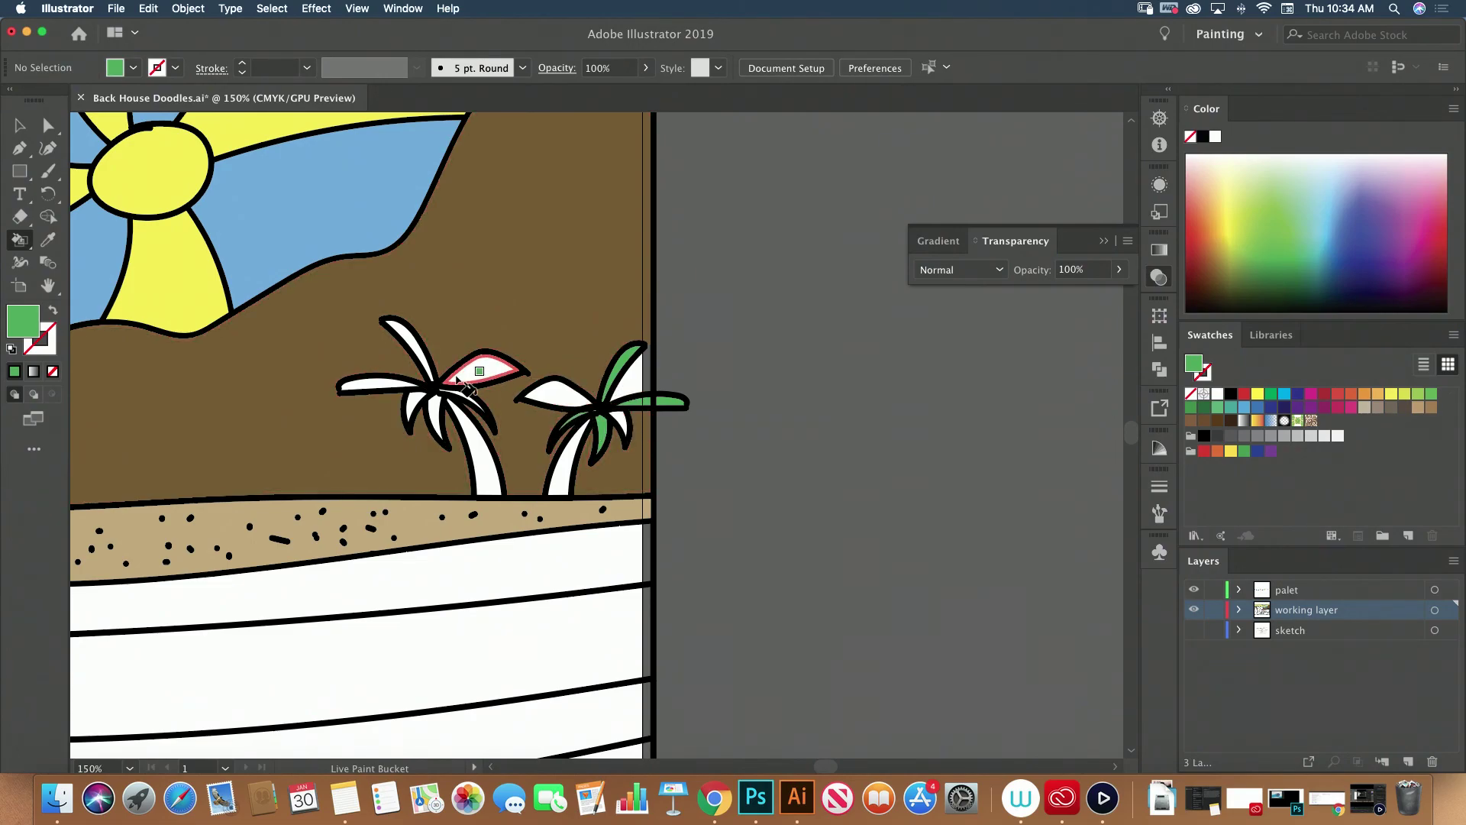
{"action": "left_click", "coordinate": [463, 374]}
{"action": "left_click", "coordinate": [386, 383]}
{"action": "left_click", "coordinate": [432, 420]}
{"action": "left_click", "coordinate": [474, 413]}
Paint the last two remaining palm leaves green
{"action": "key", "text": "super+minus"}
{"action": "key", "text": "super+minus"}
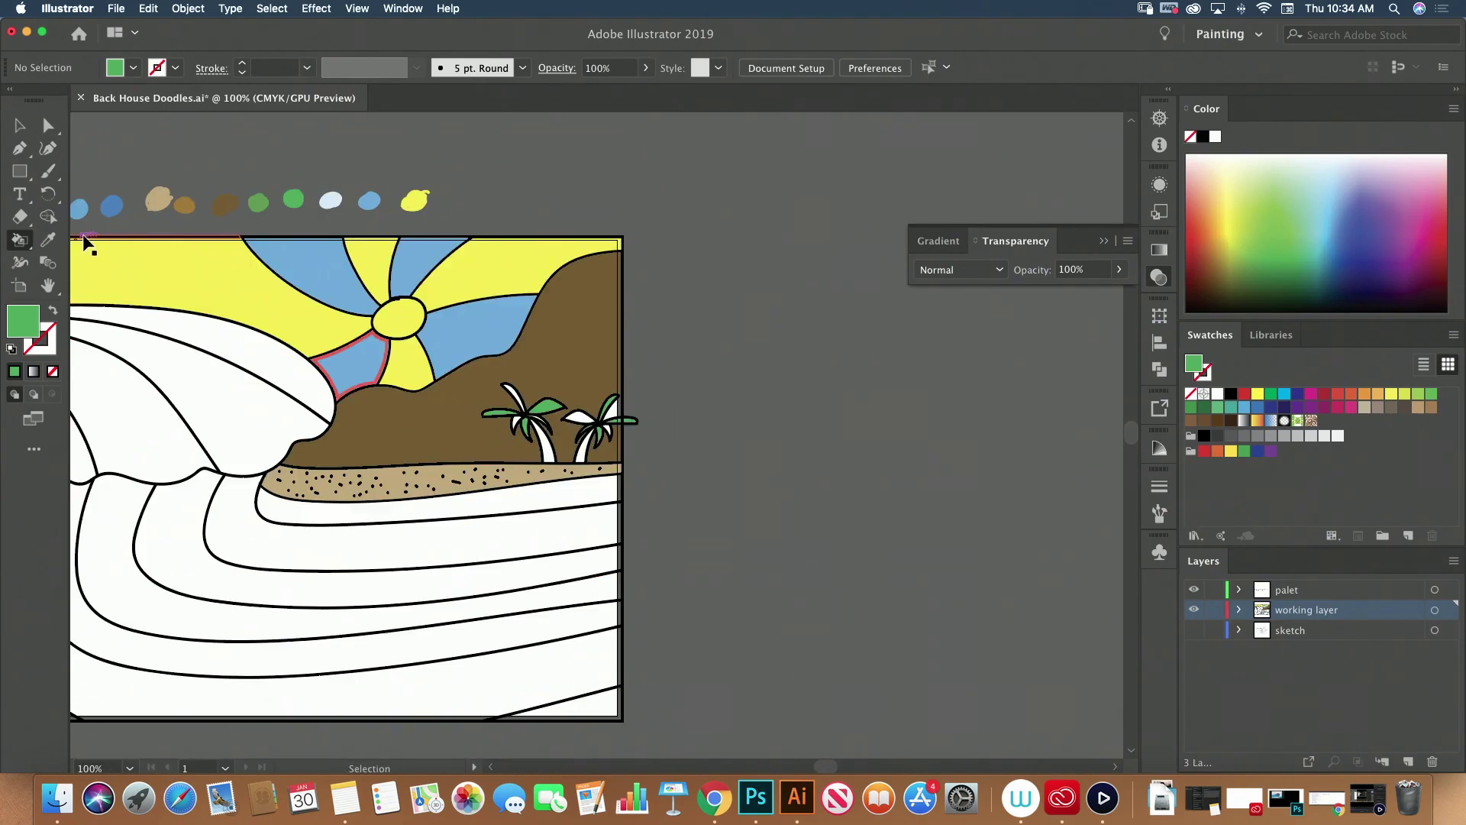
{"action": "key", "text": "i"}
{"action": "key", "text": "shift+x"}
{"action": "key", "text": "shift+x"}
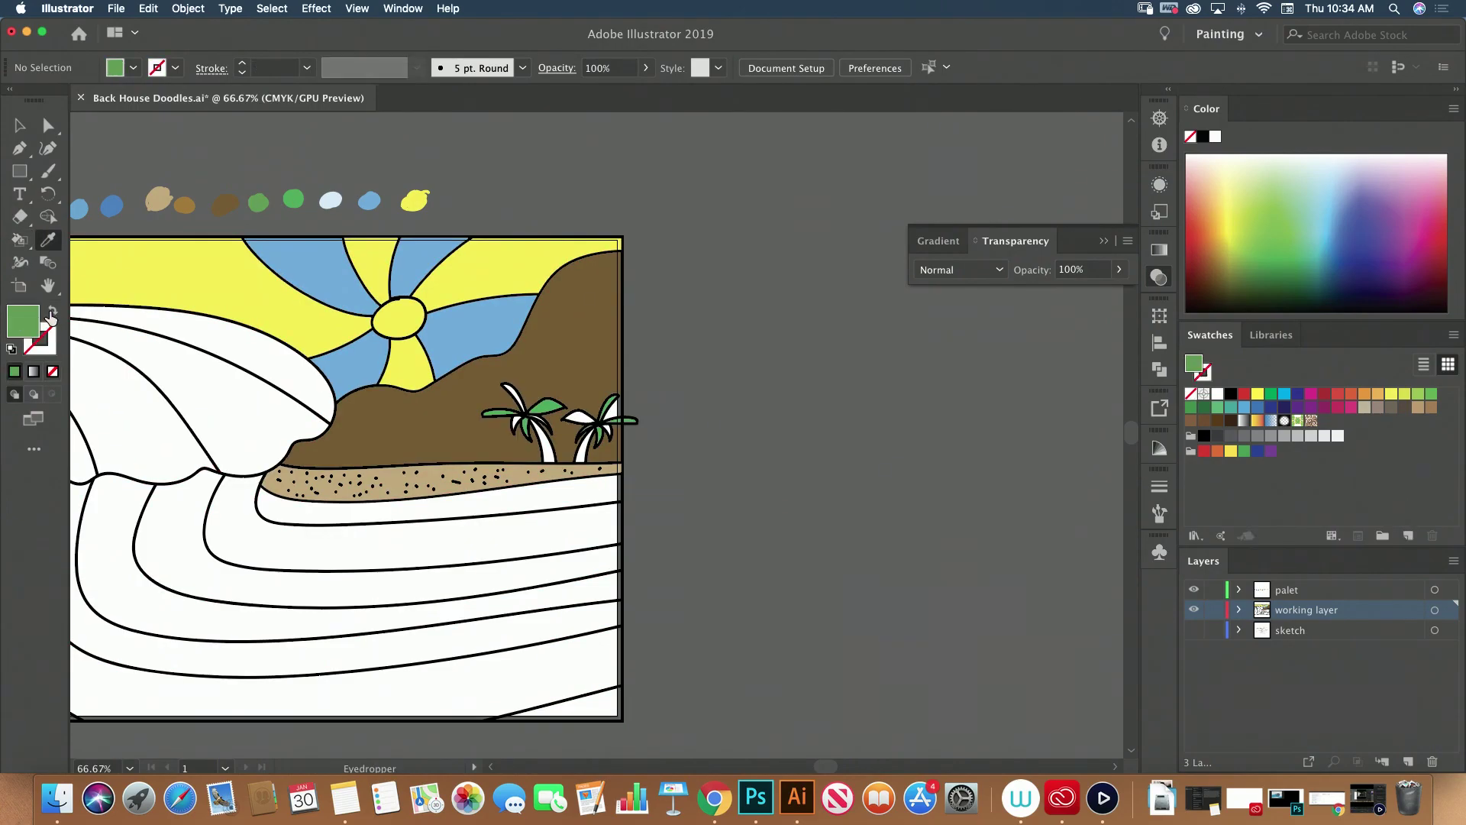
{"action": "left_click", "coordinate": [23, 243]}
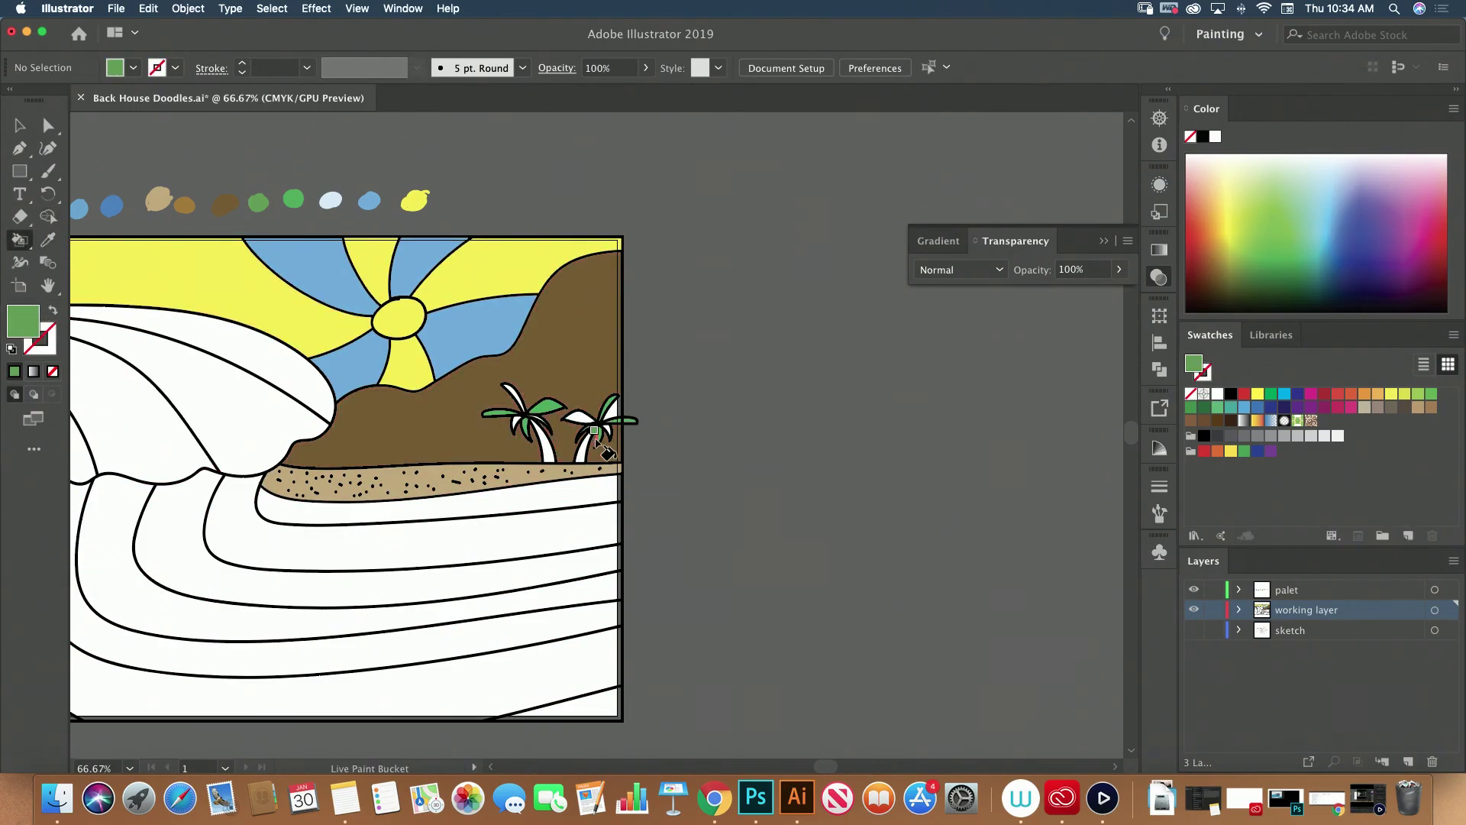
{"action": "left_click", "coordinate": [581, 418]}
{"action": "left_click", "coordinate": [523, 407]}
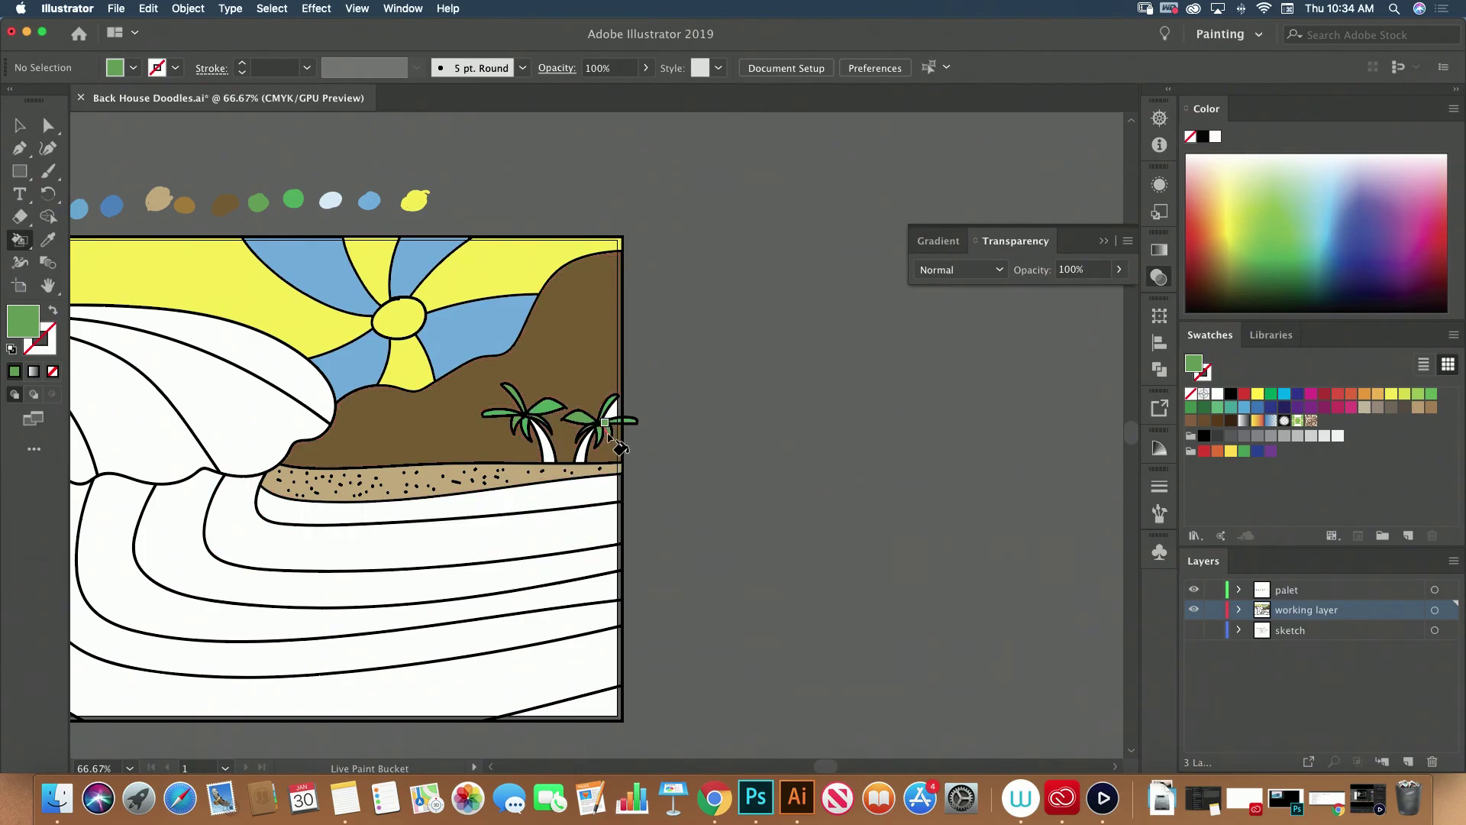
Sample the hill's brown and fill the gap beside the right palm with it
{"action": "key", "text": "super"}
{"action": "key", "text": "super+plus"}
{"action": "key", "text": "super+plus"}
{"action": "key", "text": "super+plus"}
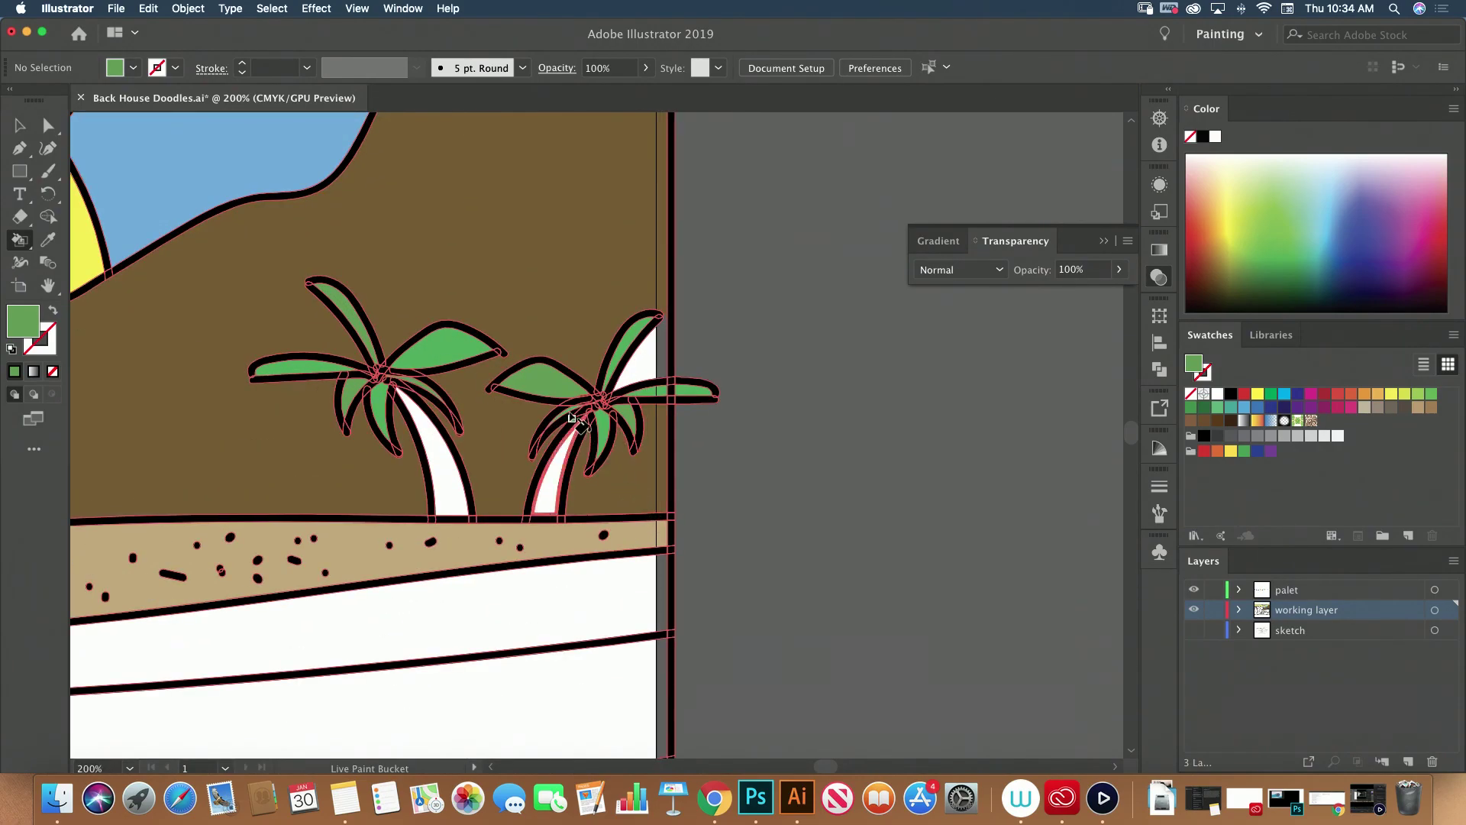
{"action": "key", "text": "i"}
{"action": "left_click", "coordinate": [566, 300]}
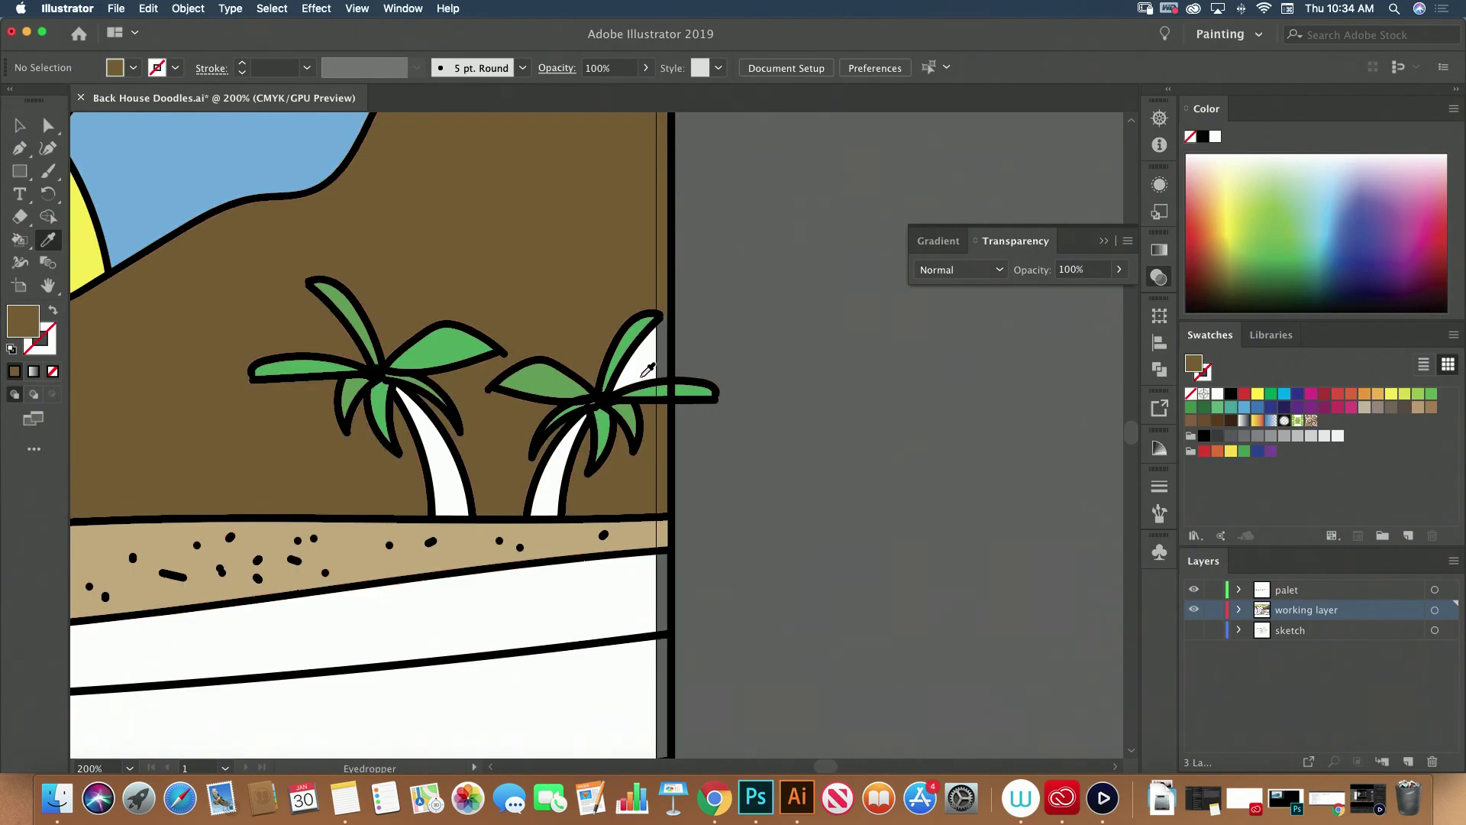
{"action": "key", "text": "k"}
{"action": "left_click", "coordinate": [637, 368]}
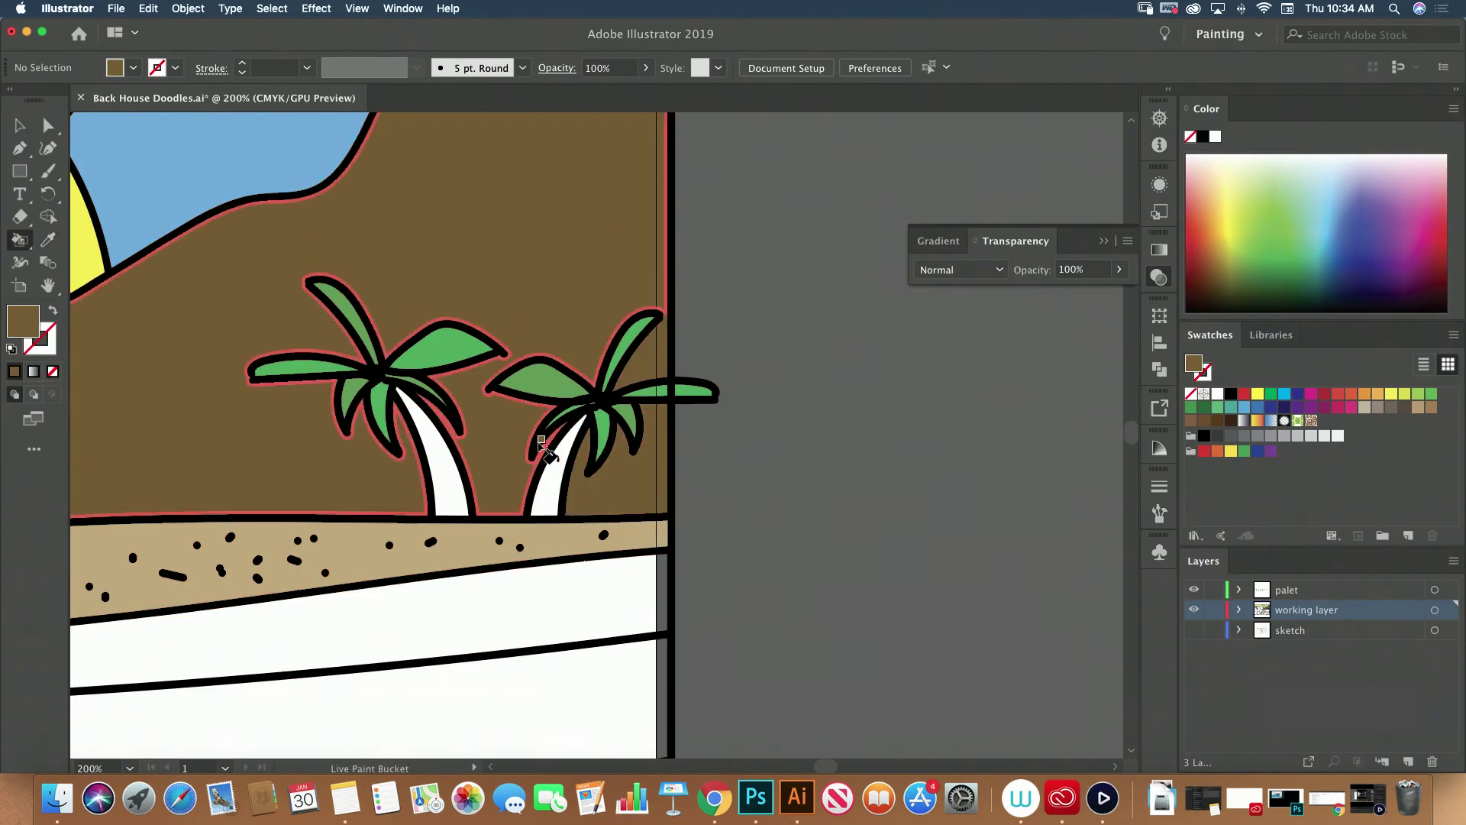
{"action": "key", "text": "super+minus"}
{"action": "key", "text": "super+minus"}
{"action": "key", "text": "super+minus"}
{"action": "key", "text": "super+minus"}
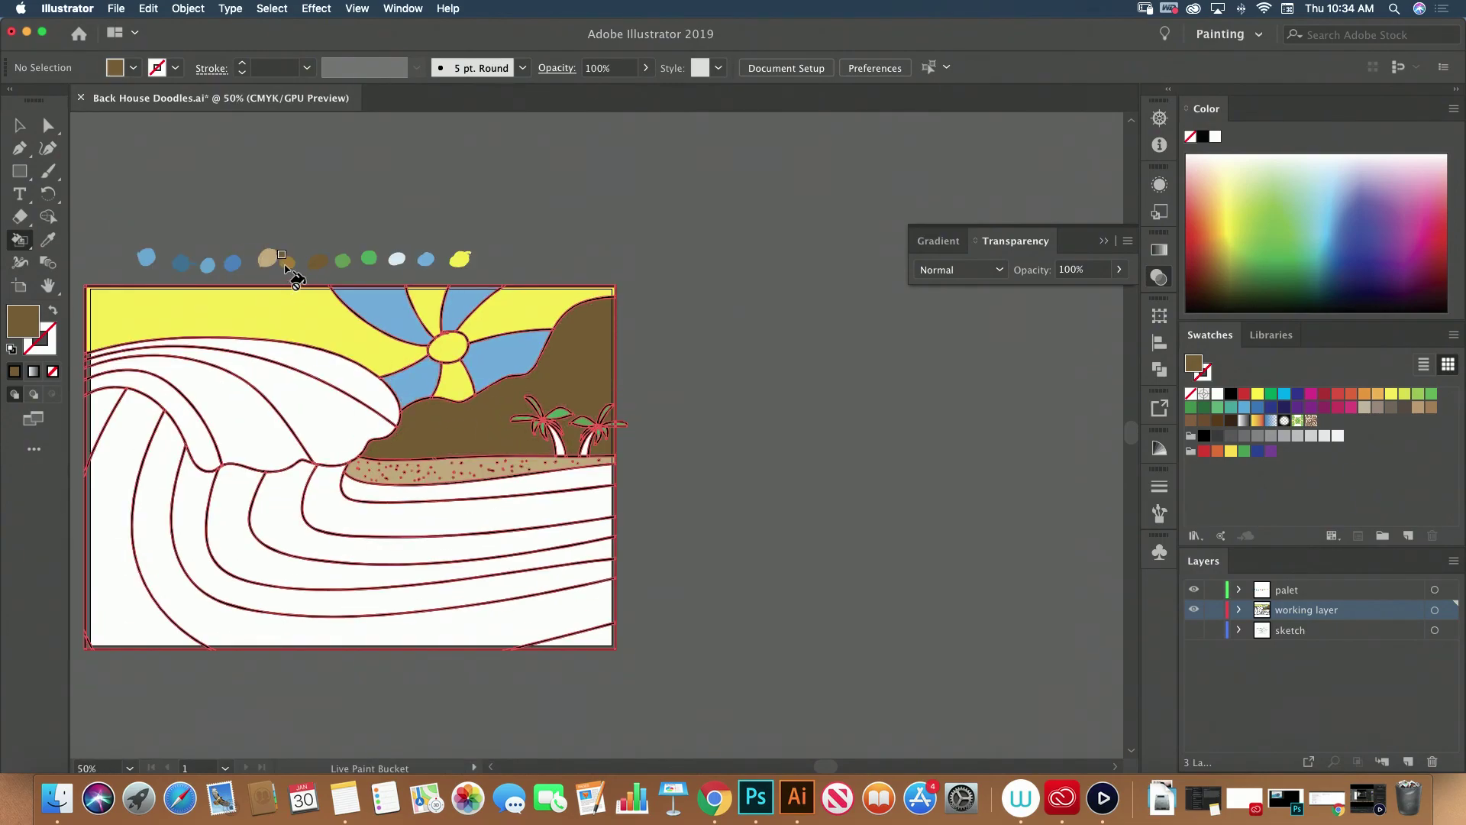
Load palette brown as the fill and paint both palm trunks
{"action": "key", "text": "i"}
{"action": "left_click", "coordinate": [54, 310]}
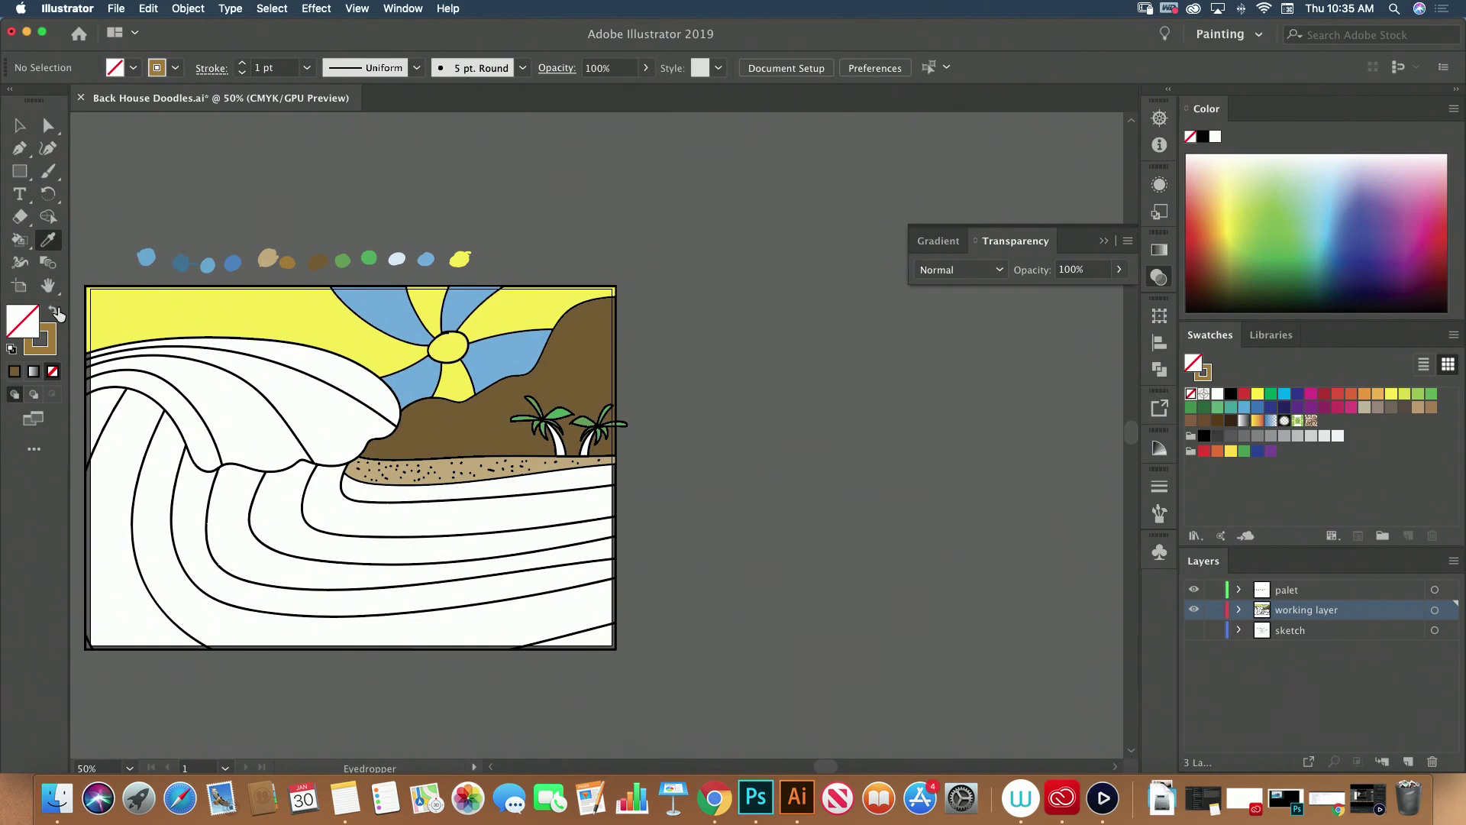
{"action": "left_click", "coordinate": [54, 310]}
{"action": "key", "text": "super+plus"}
{"action": "key", "text": "super+plus"}
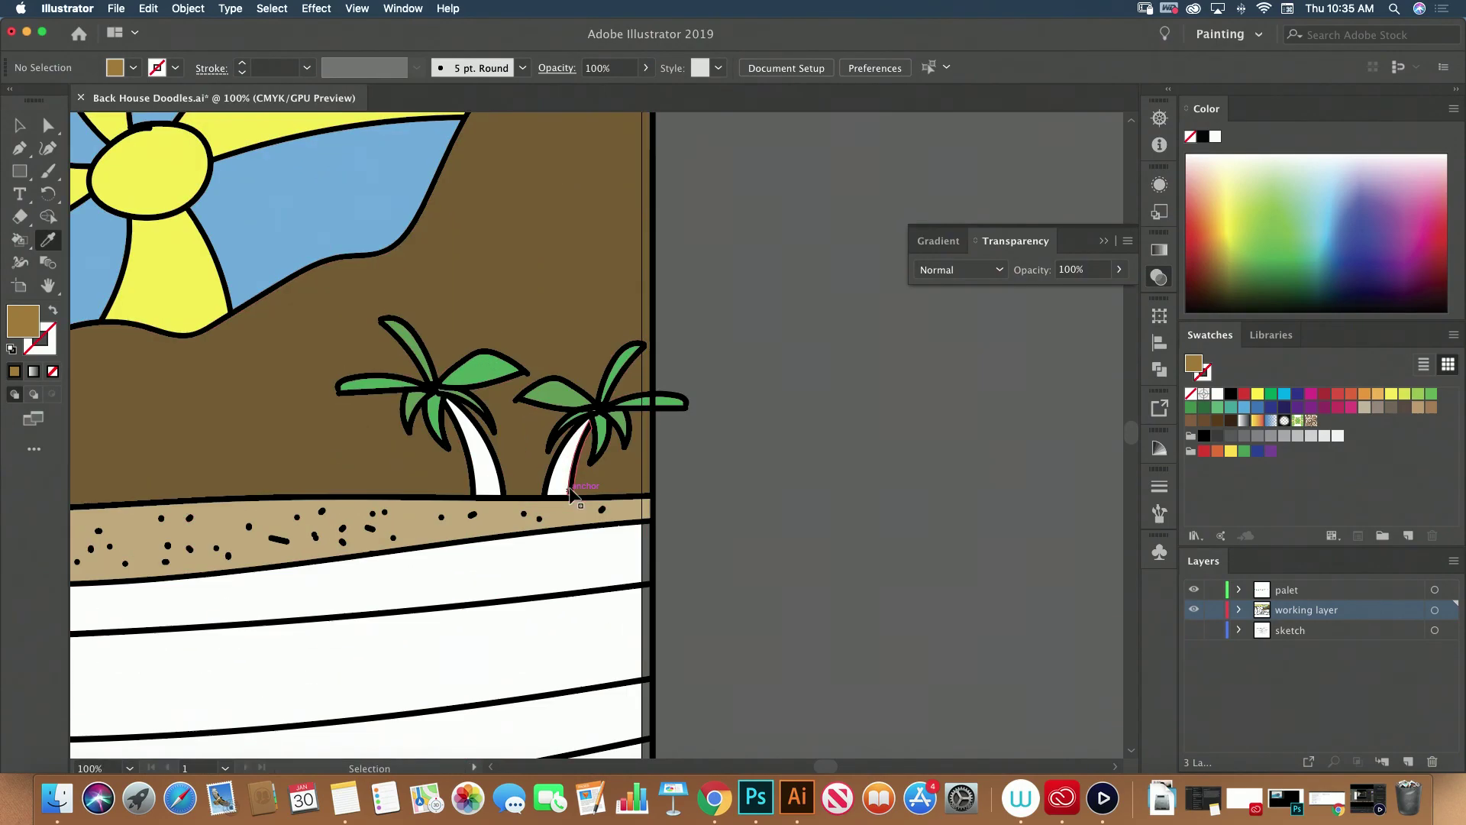
{"action": "key", "text": "k"}
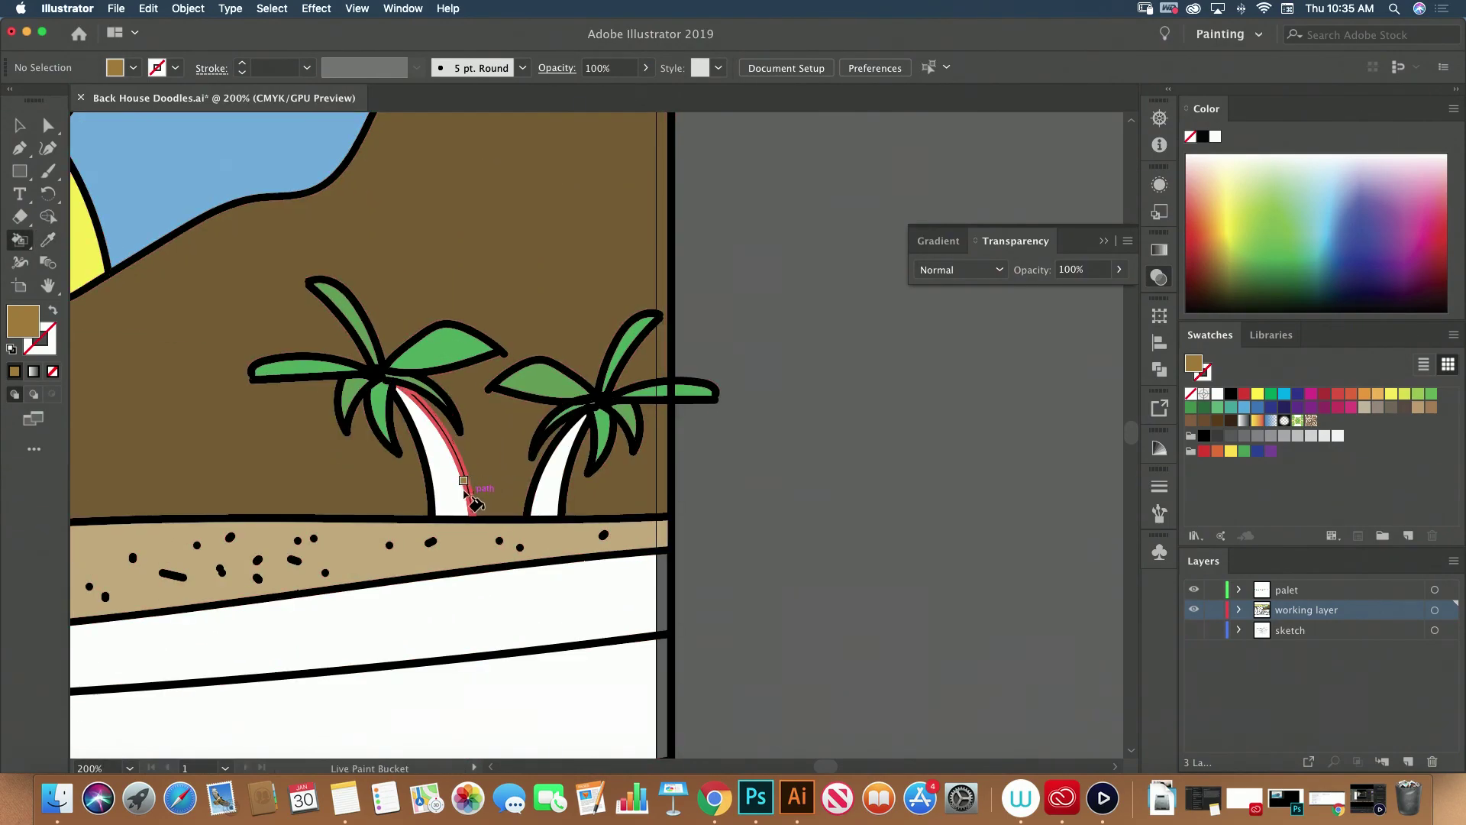
{"action": "left_click", "coordinate": [457, 492]}
{"action": "left_click", "coordinate": [550, 496]}
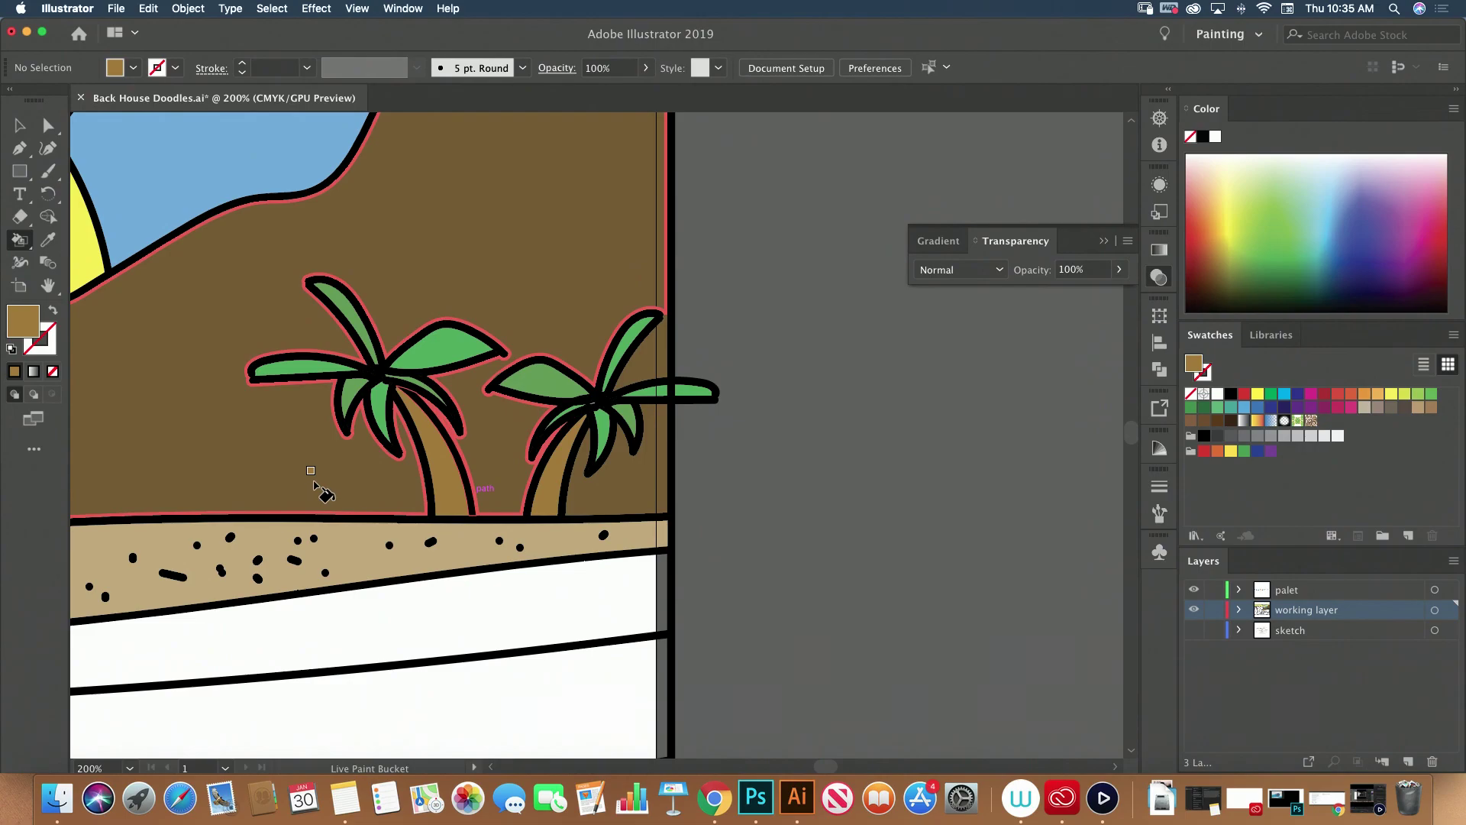
{"action": "key", "text": "super+minus"}
{"action": "key", "text": "super+minus"}
{"action": "key", "text": "super+minus"}
{"action": "key", "text": "super+minus"}
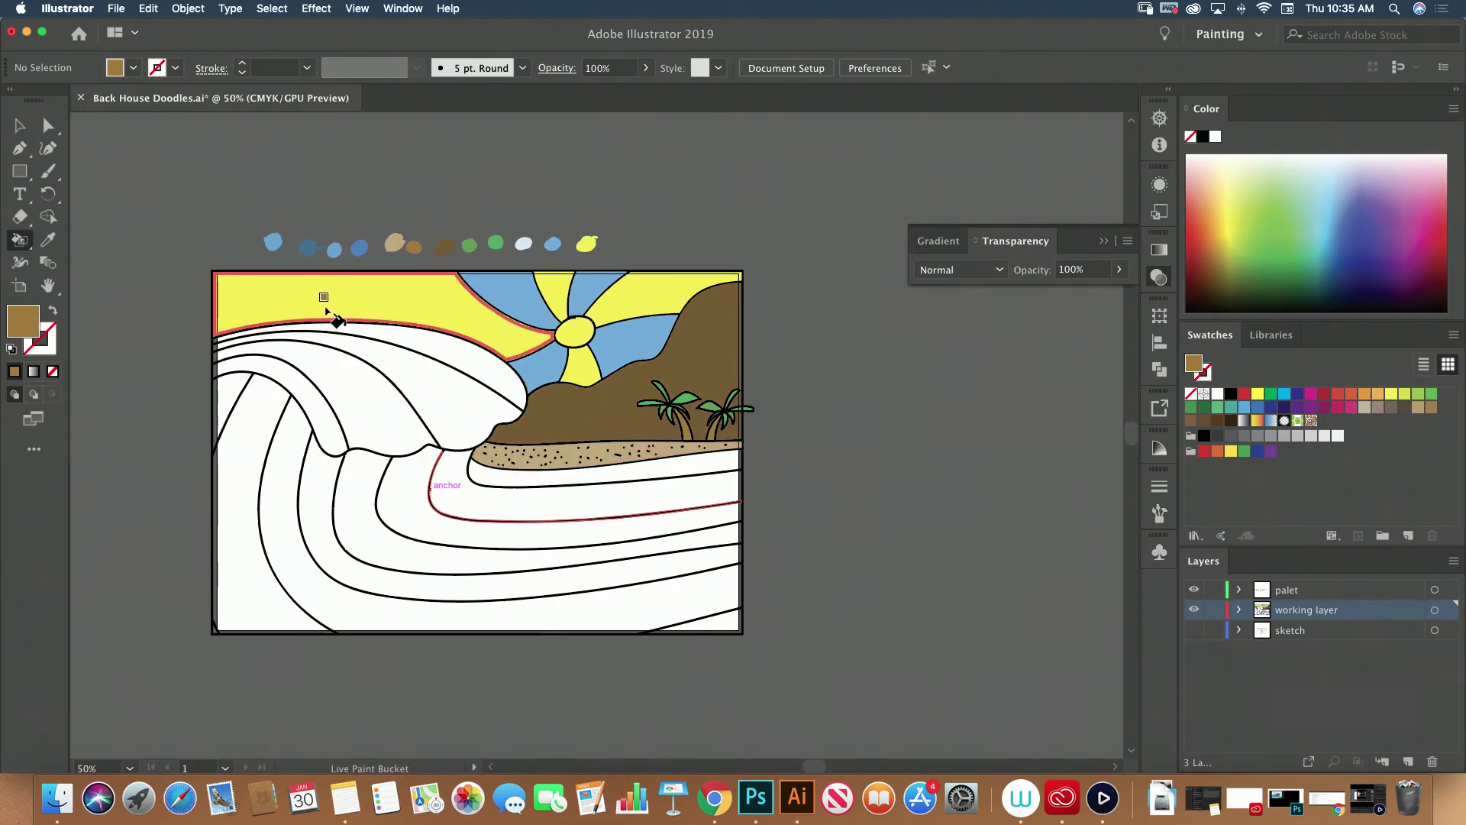
Fill the wave's curling strip with light blue sampled from the palette
{"action": "key", "text": "i"}
{"action": "left_click", "coordinate": [272, 242]}
{"action": "left_click", "coordinate": [52, 311]}
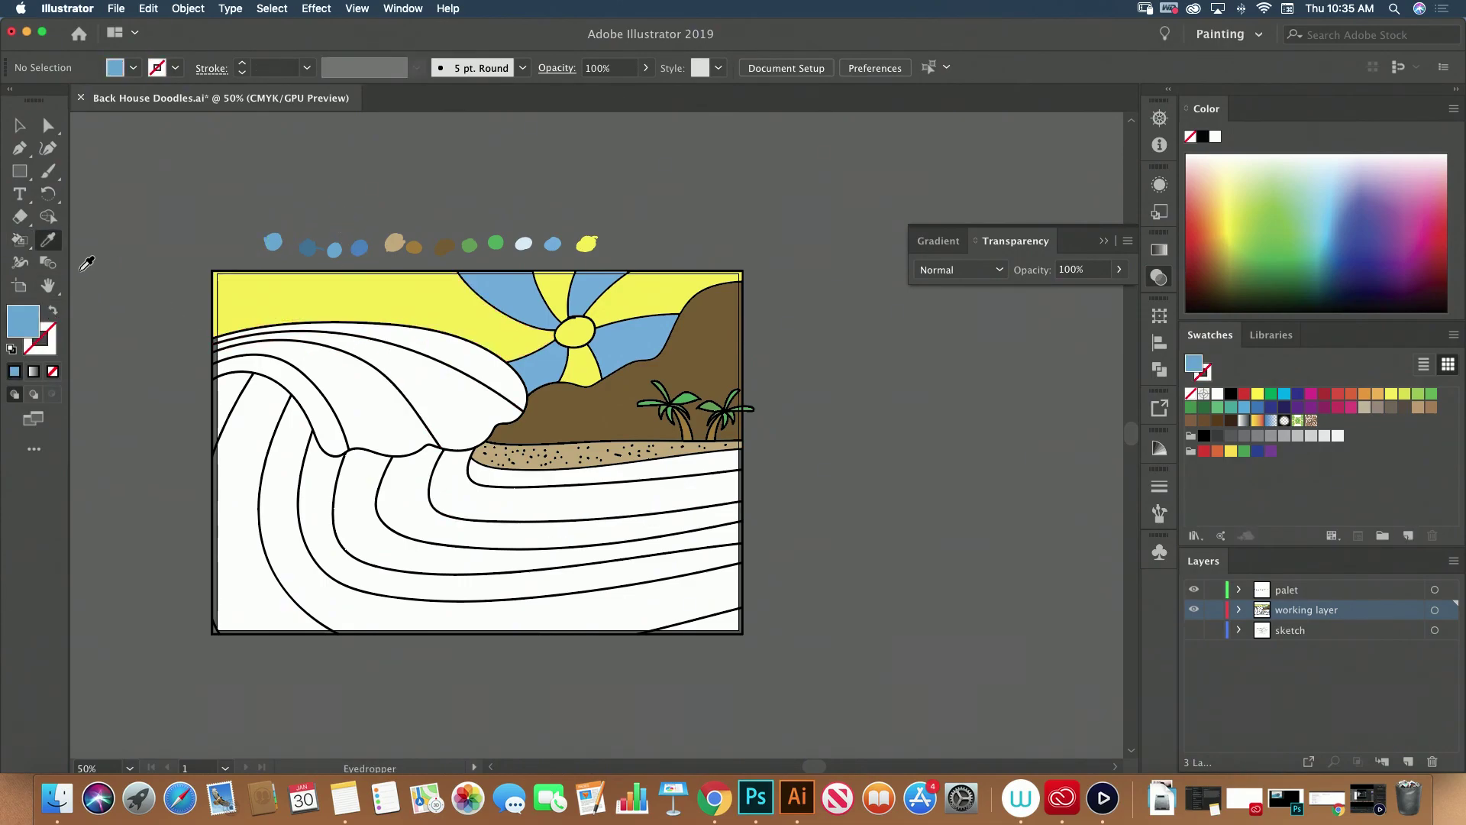
{"action": "left_click", "coordinate": [20, 239]}
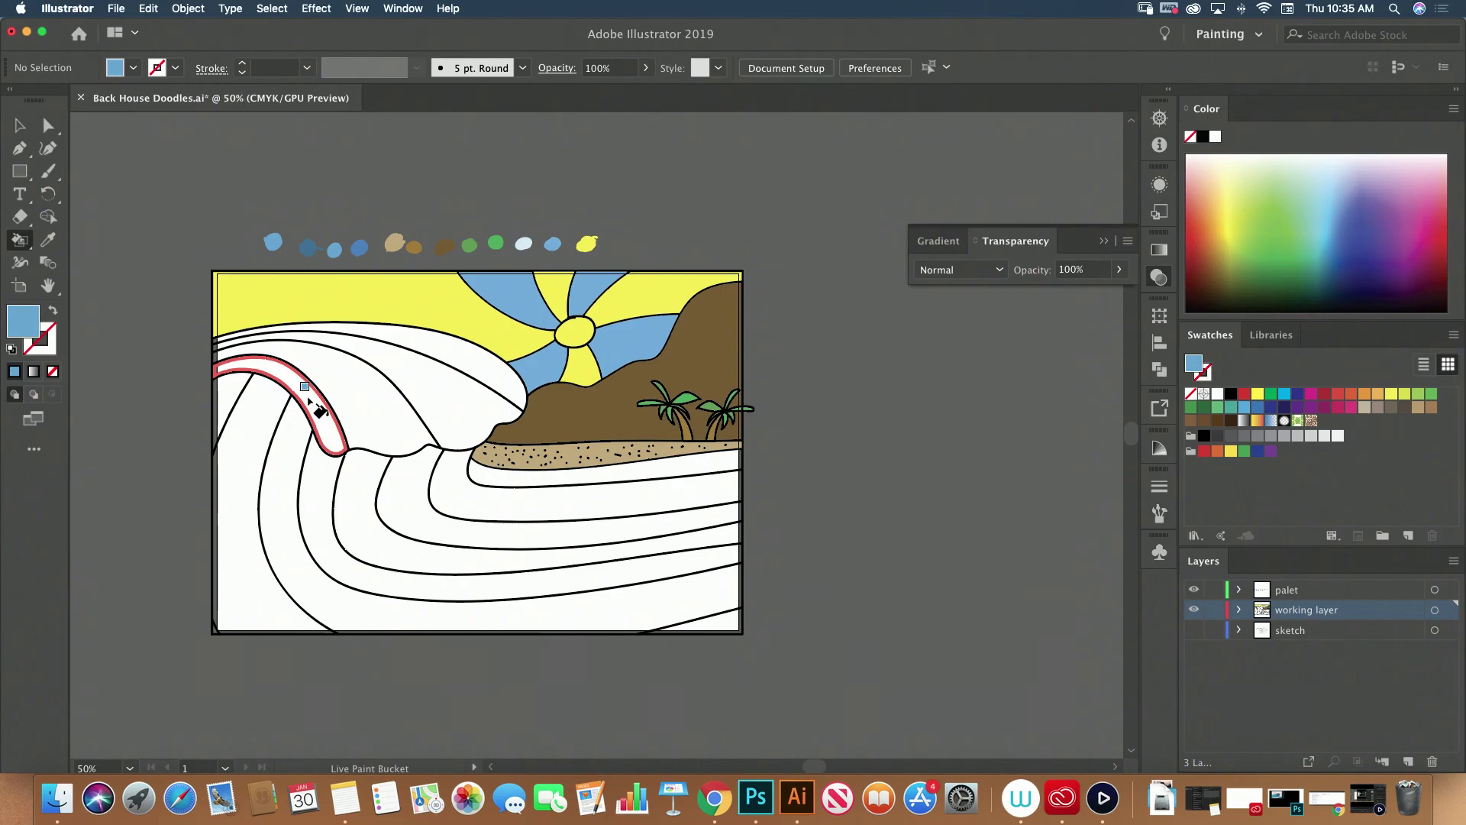
{"action": "left_click", "coordinate": [312, 403]}
Fill the top wave band a deeper blue, then sample the curl's light blue
{"action": "key", "text": "i"}
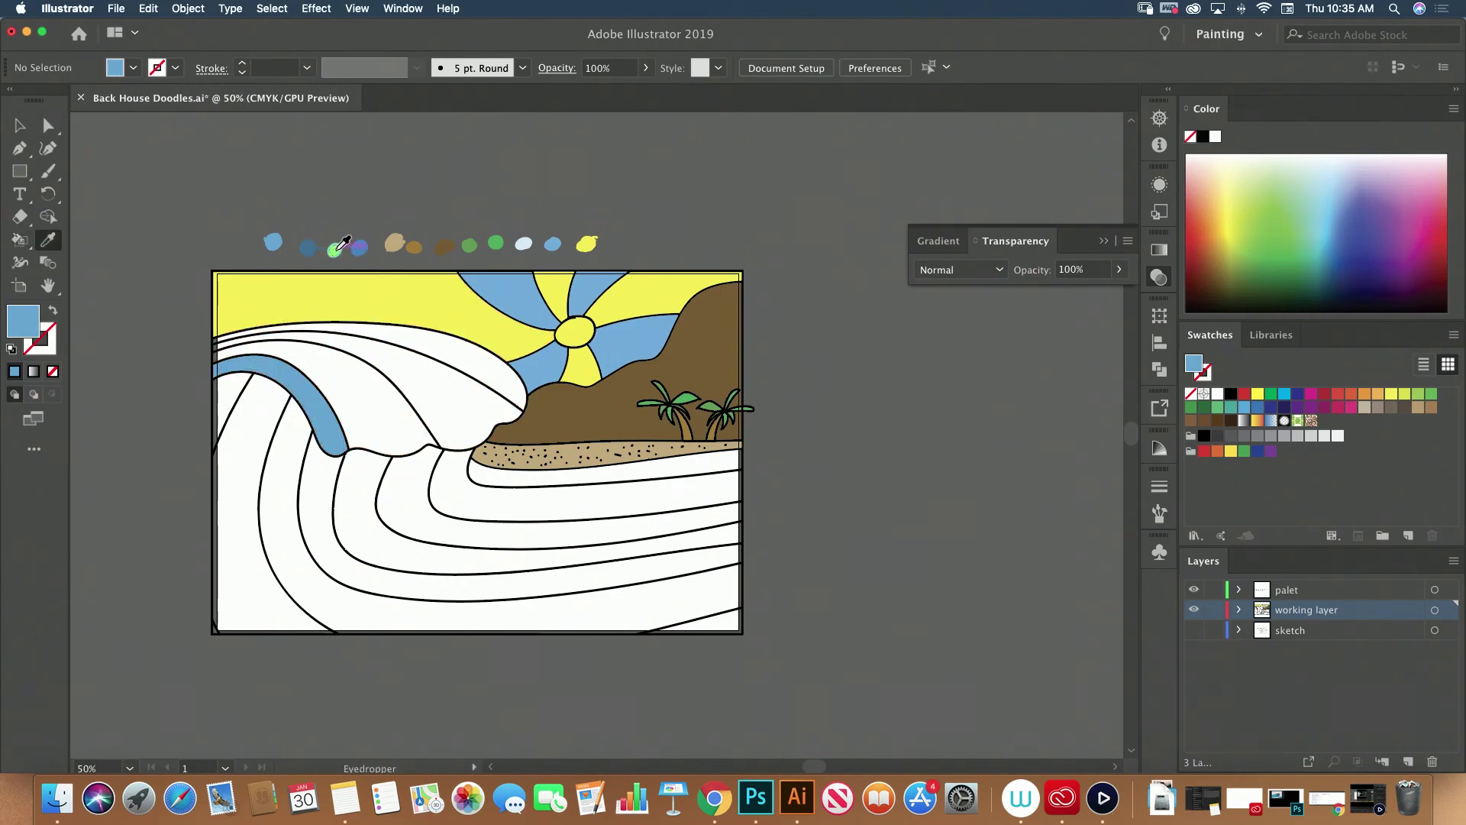
{"action": "key", "text": "shift+x"}
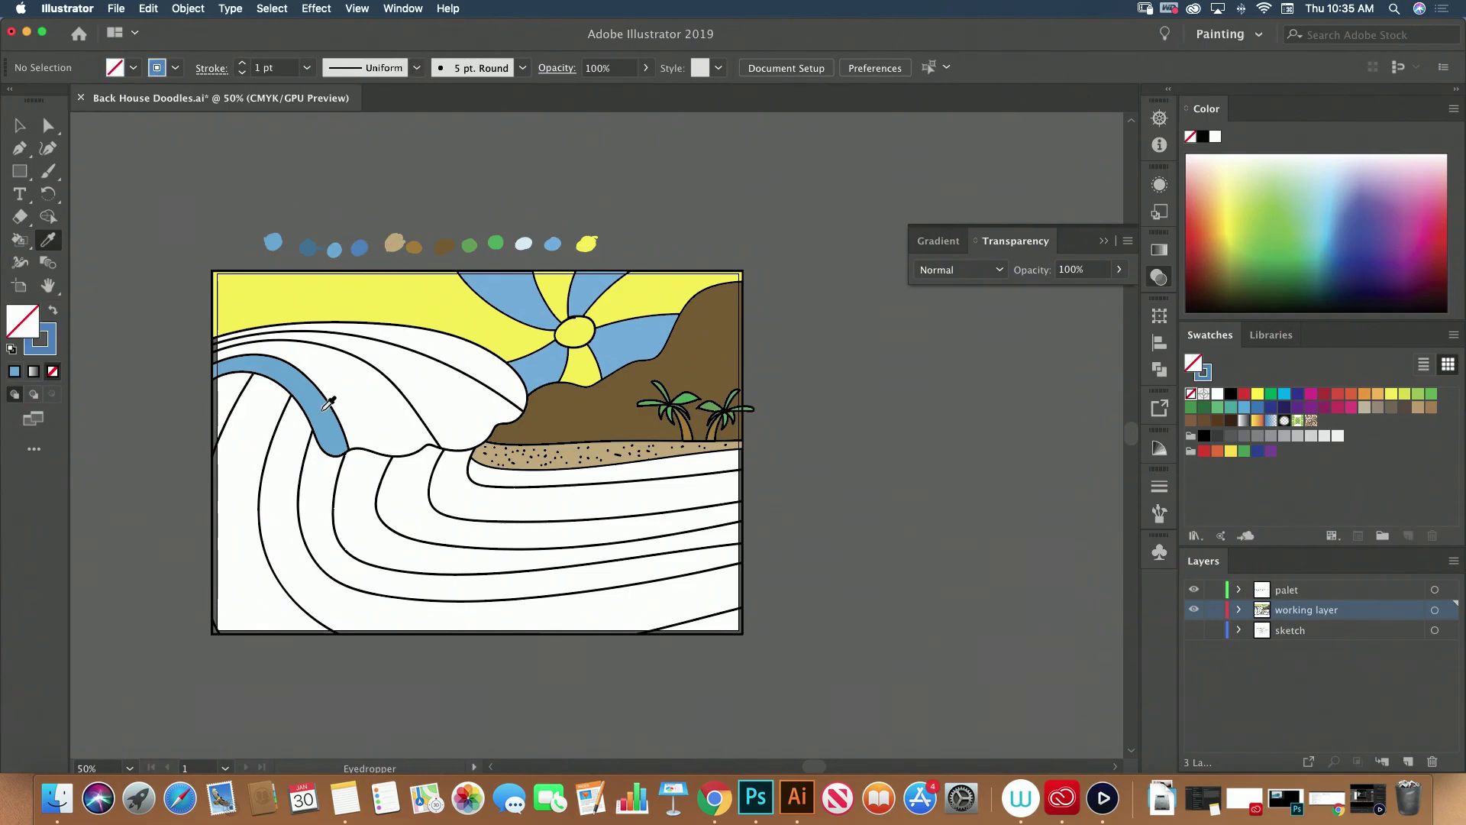
{"action": "key", "text": "k"}
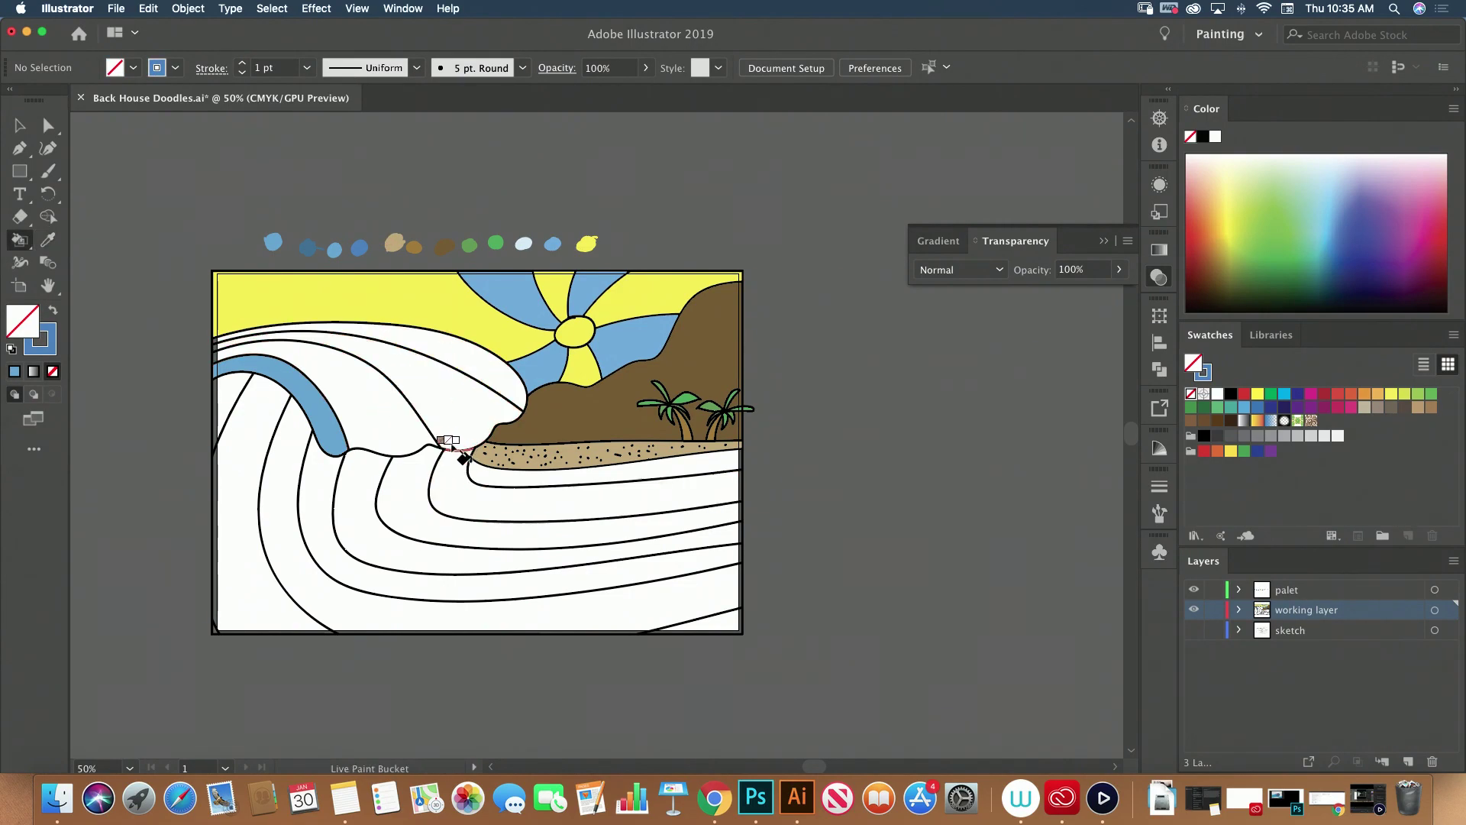
{"action": "key", "text": "shift+x"}
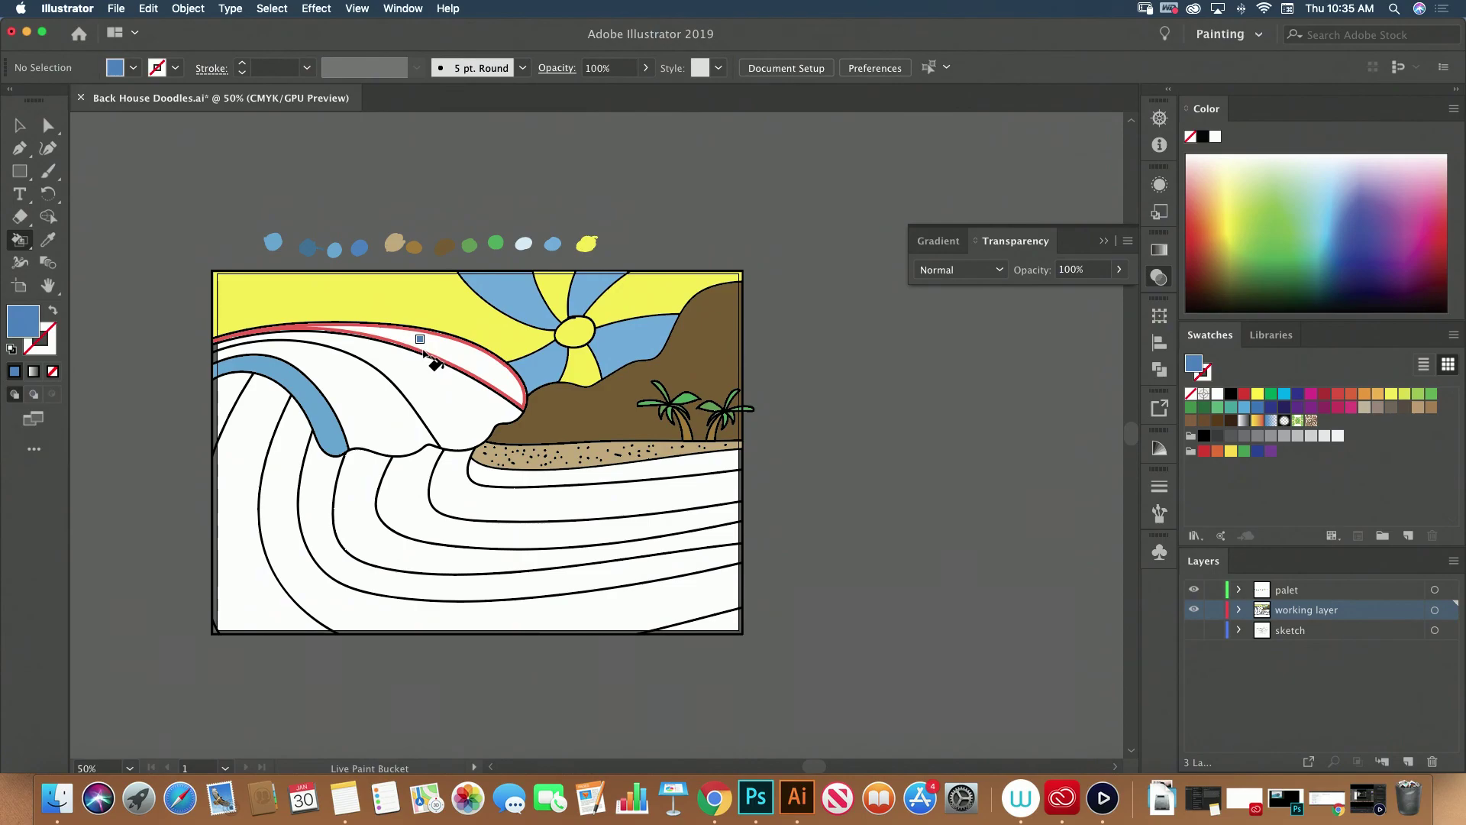
{"action": "left_click", "coordinate": [456, 348]}
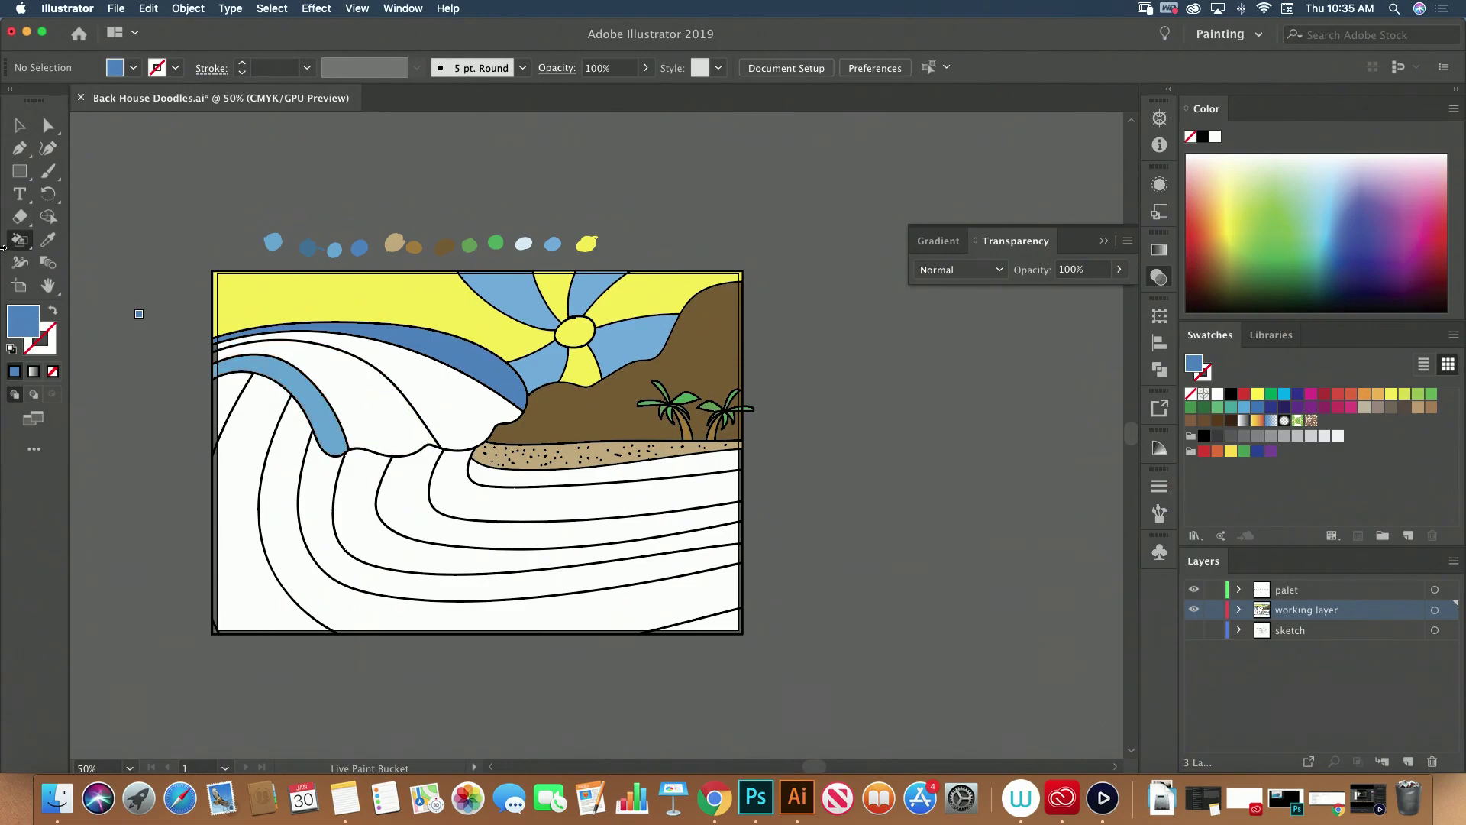
{"action": "left_click", "coordinate": [48, 239]}
{"action": "left_click", "coordinate": [303, 382]}
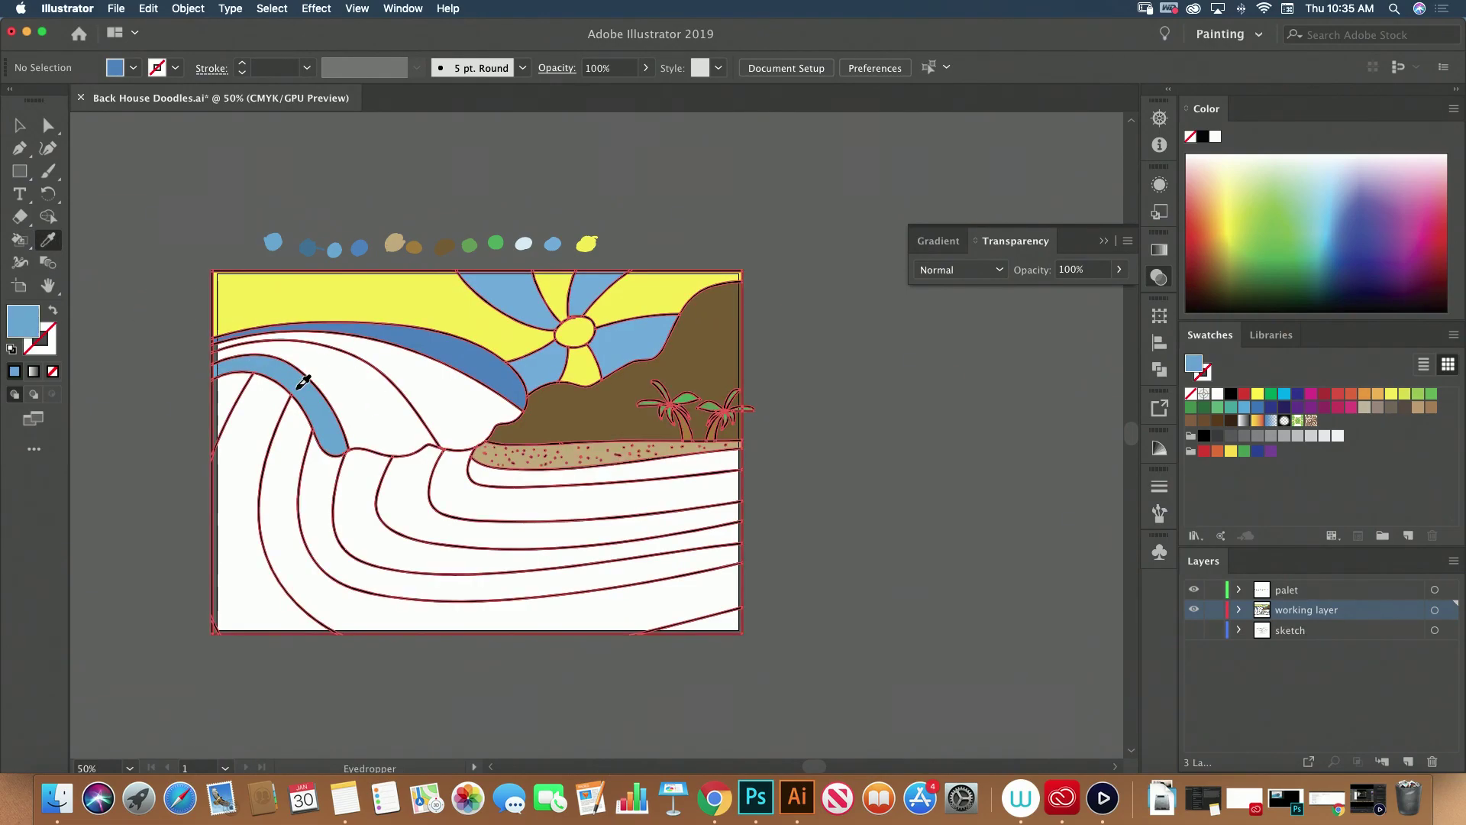
Adjust the fill in the Color Picker to the teal 34A7C1
{"action": "double_click", "coordinate": [35, 321]}
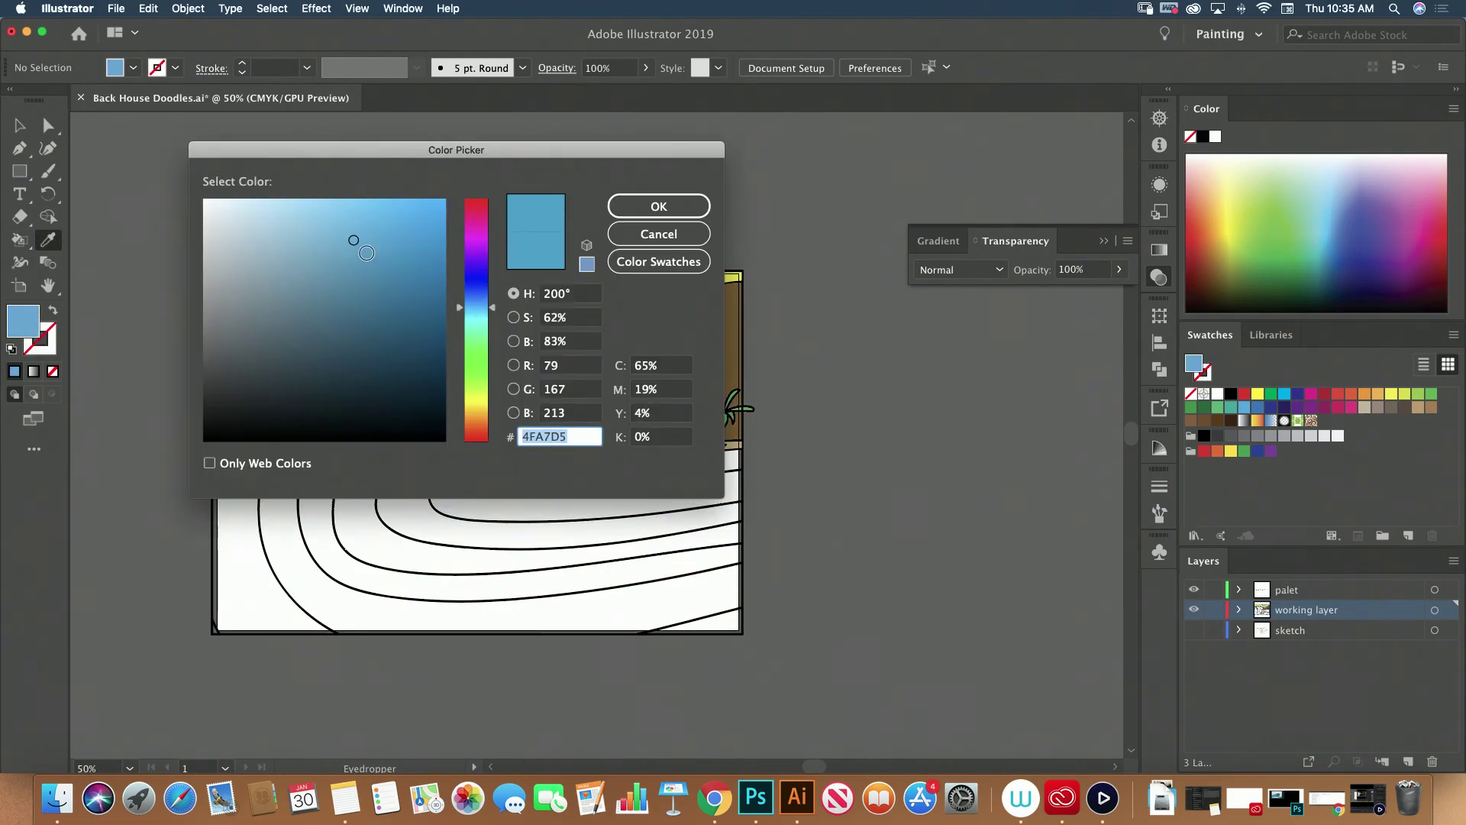
{"action": "left_click", "coordinate": [354, 264]}
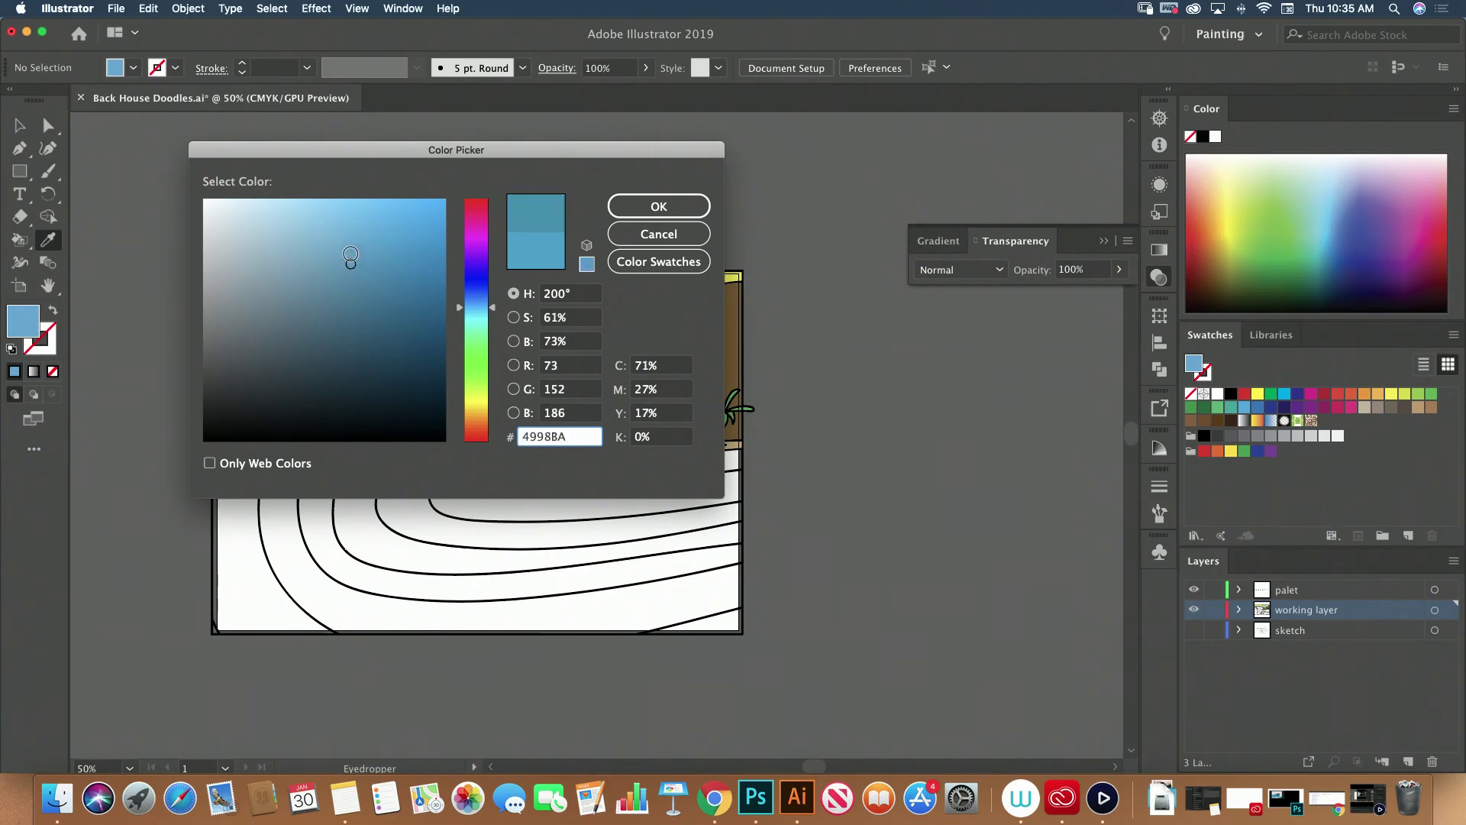
{"action": "mouse_move", "coordinate": [350, 254]}
{"action": "left_mouse_down"}
{"action": "mouse_move", "coordinate": [369, 269]}
{"action": "mouse_move", "coordinate": [371, 251]}
{"action": "left_mouse_up"}
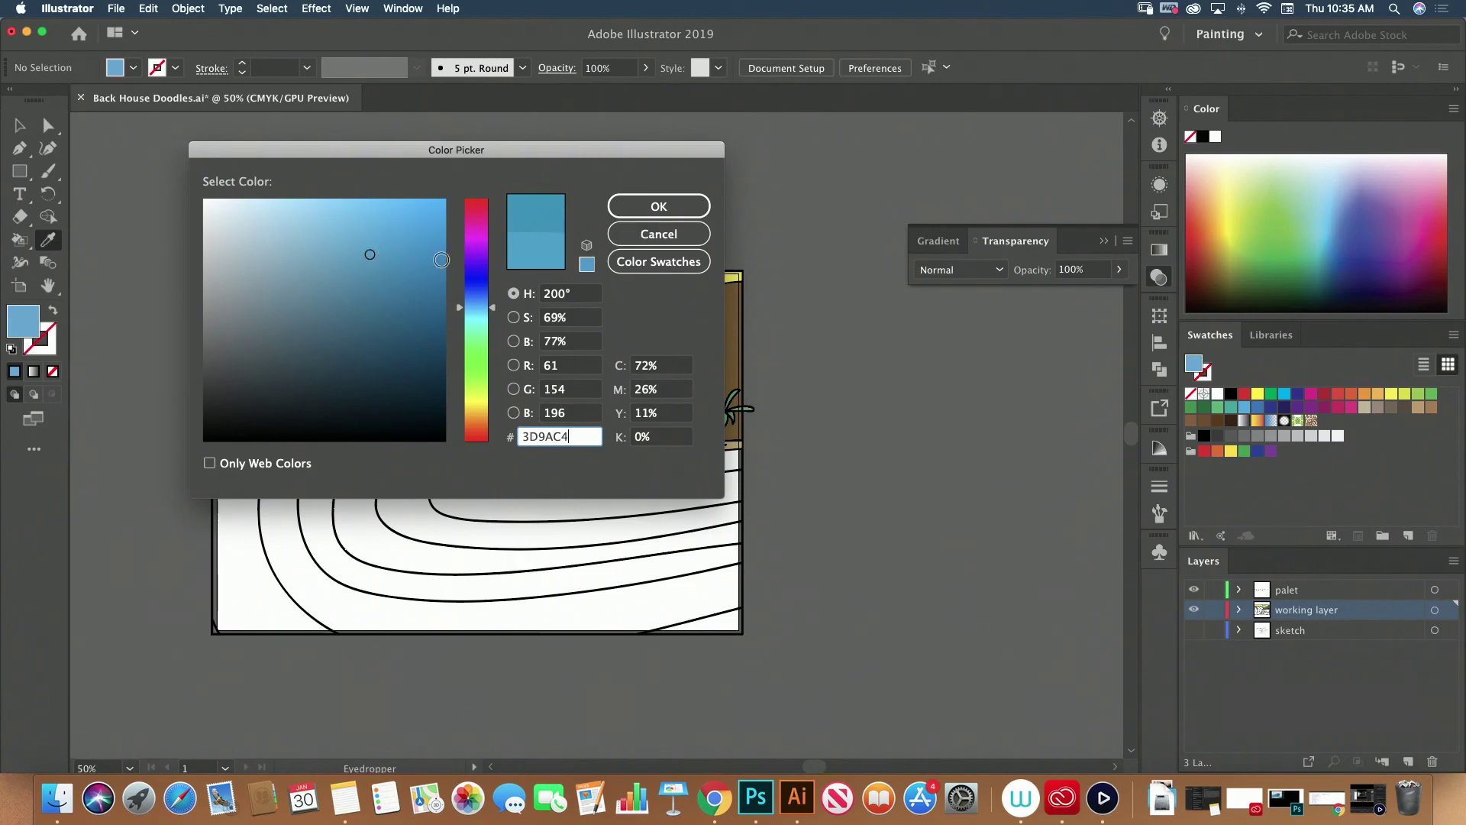
{"action": "left_click", "coordinate": [380, 258]}
{"action": "left_click_drag", "start_coordinate": [465, 313], "coordinate": [464, 318]}
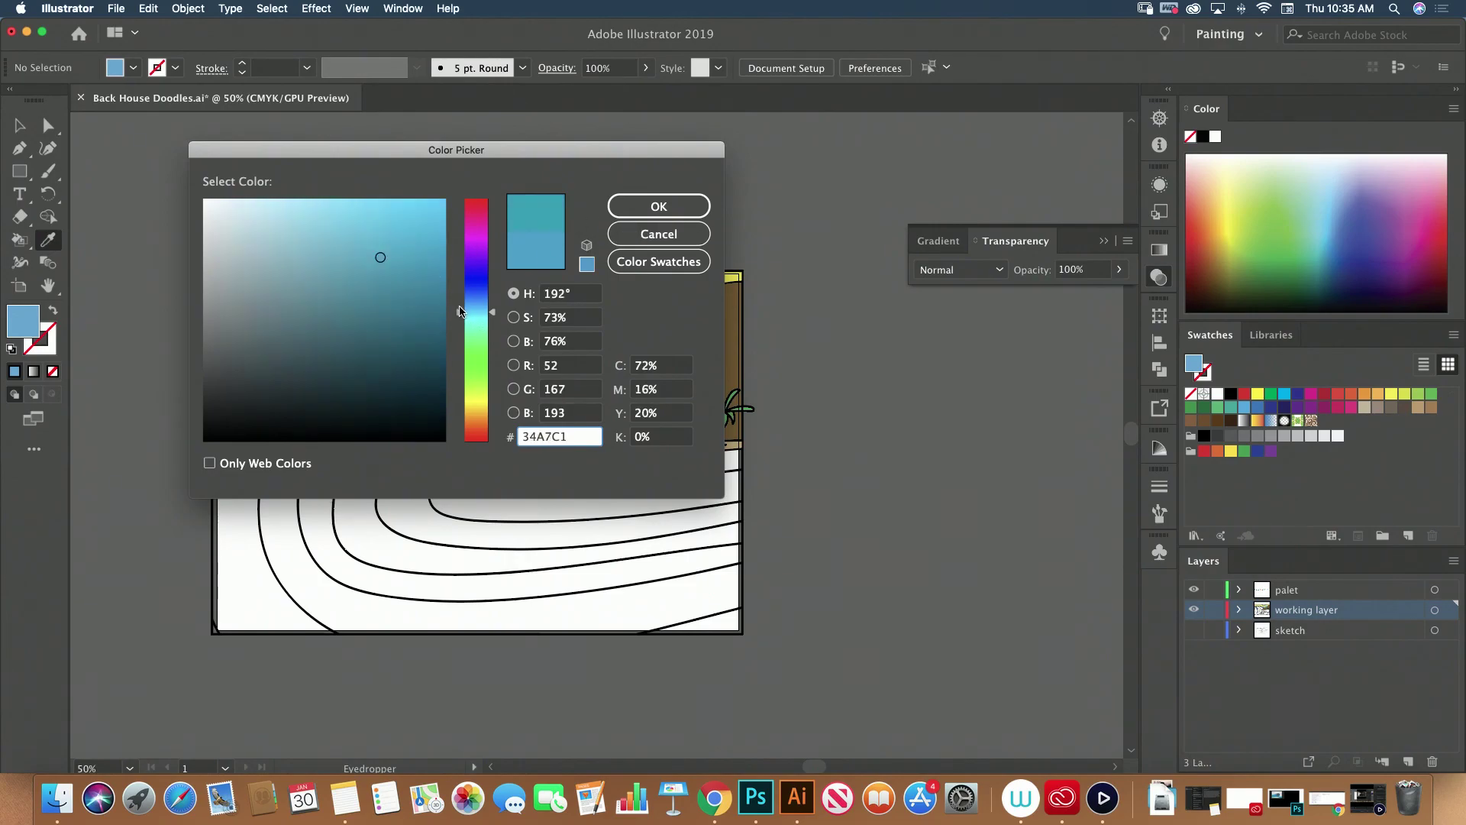
{"action": "left_click", "coordinate": [659, 206]}
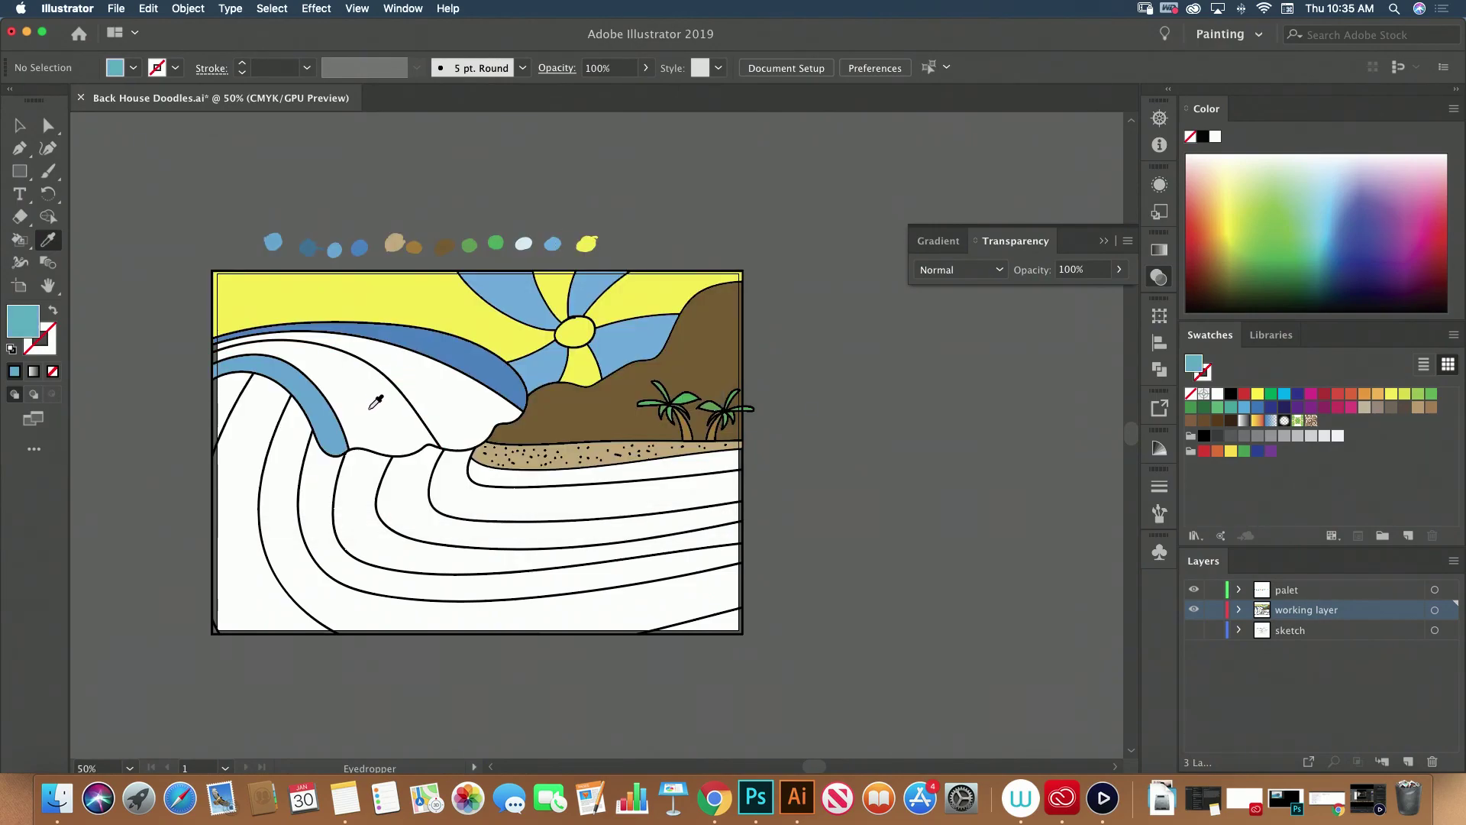
Fill the inner curl teal, then the next wave band a brighter teal
{"action": "key", "text": "k"}
{"action": "left_click", "coordinate": [375, 403]}
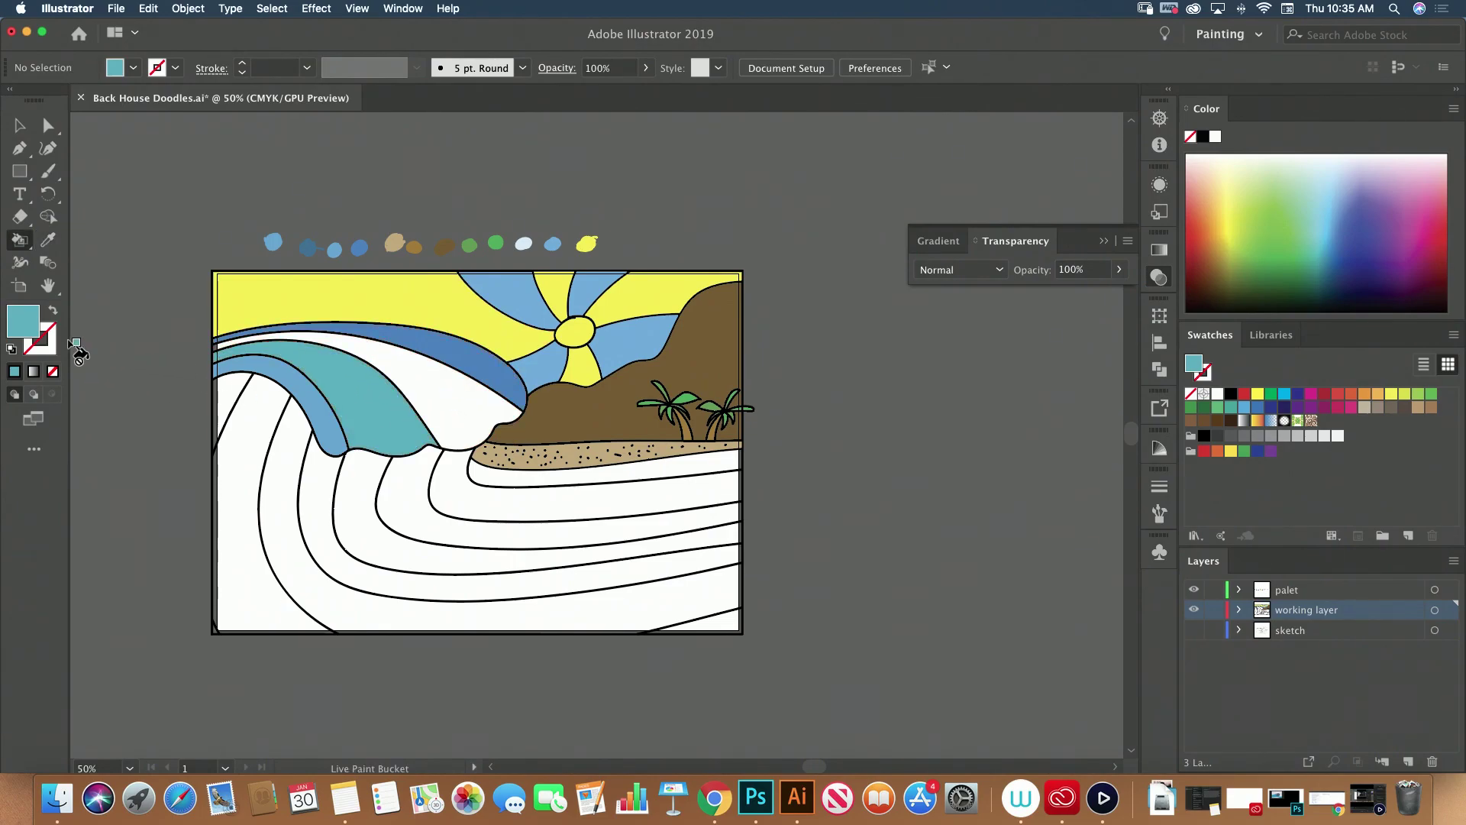
{"action": "double_click", "coordinate": [26, 320]}
{"action": "mouse_move", "coordinate": [397, 263]}
{"action": "left_mouse_down"}
{"action": "mouse_move", "coordinate": [425, 248]}
{"action": "mouse_move", "coordinate": [413, 242]}
{"action": "left_mouse_up"}
{"action": "left_click", "coordinate": [659, 206]}
{"action": "left_click", "coordinate": [428, 391]}
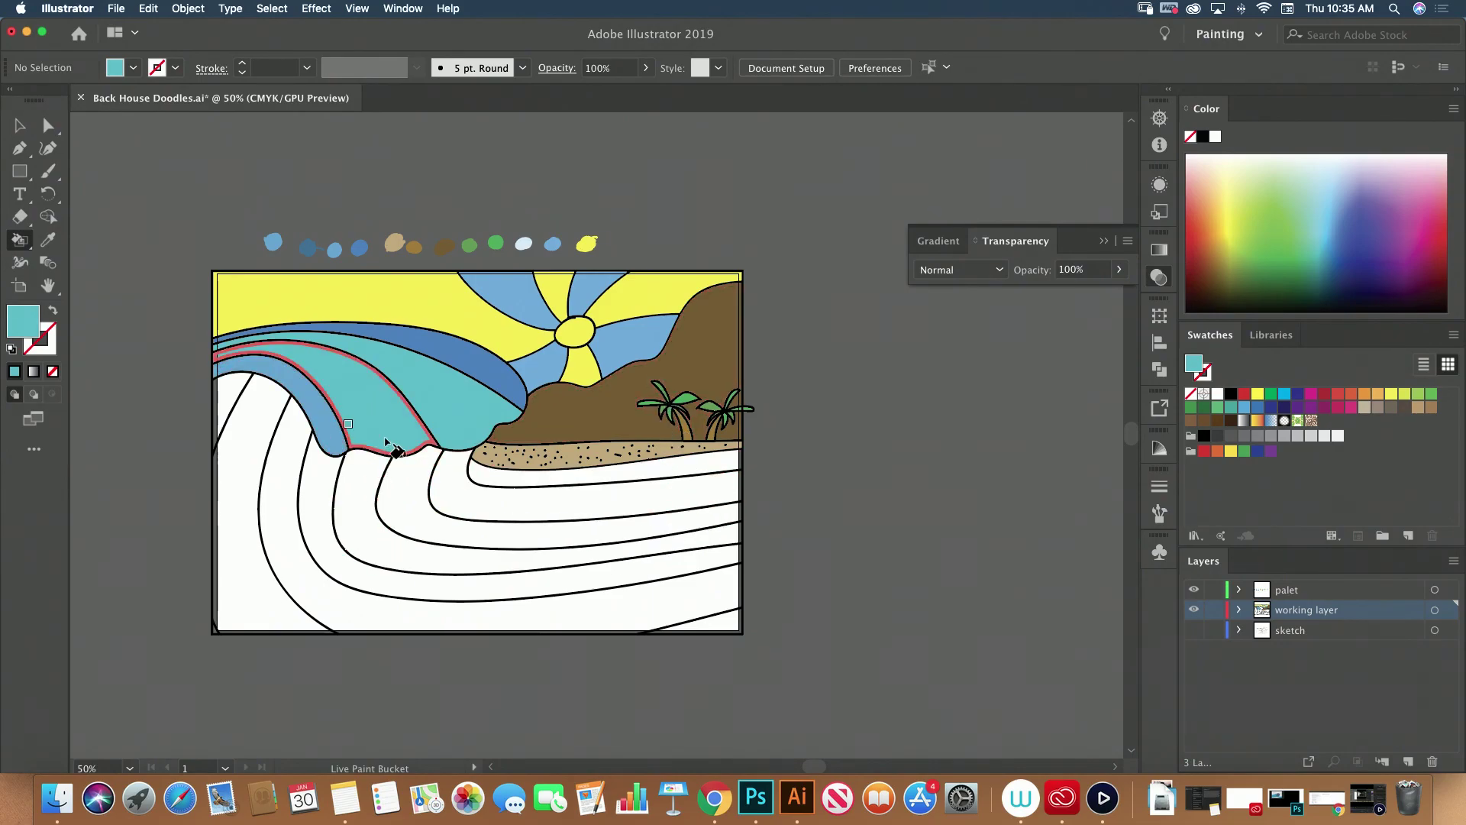
Retune the teal's brightness and hue and fill the middle wave band with it
{"action": "double_click", "coordinate": [28, 325]}
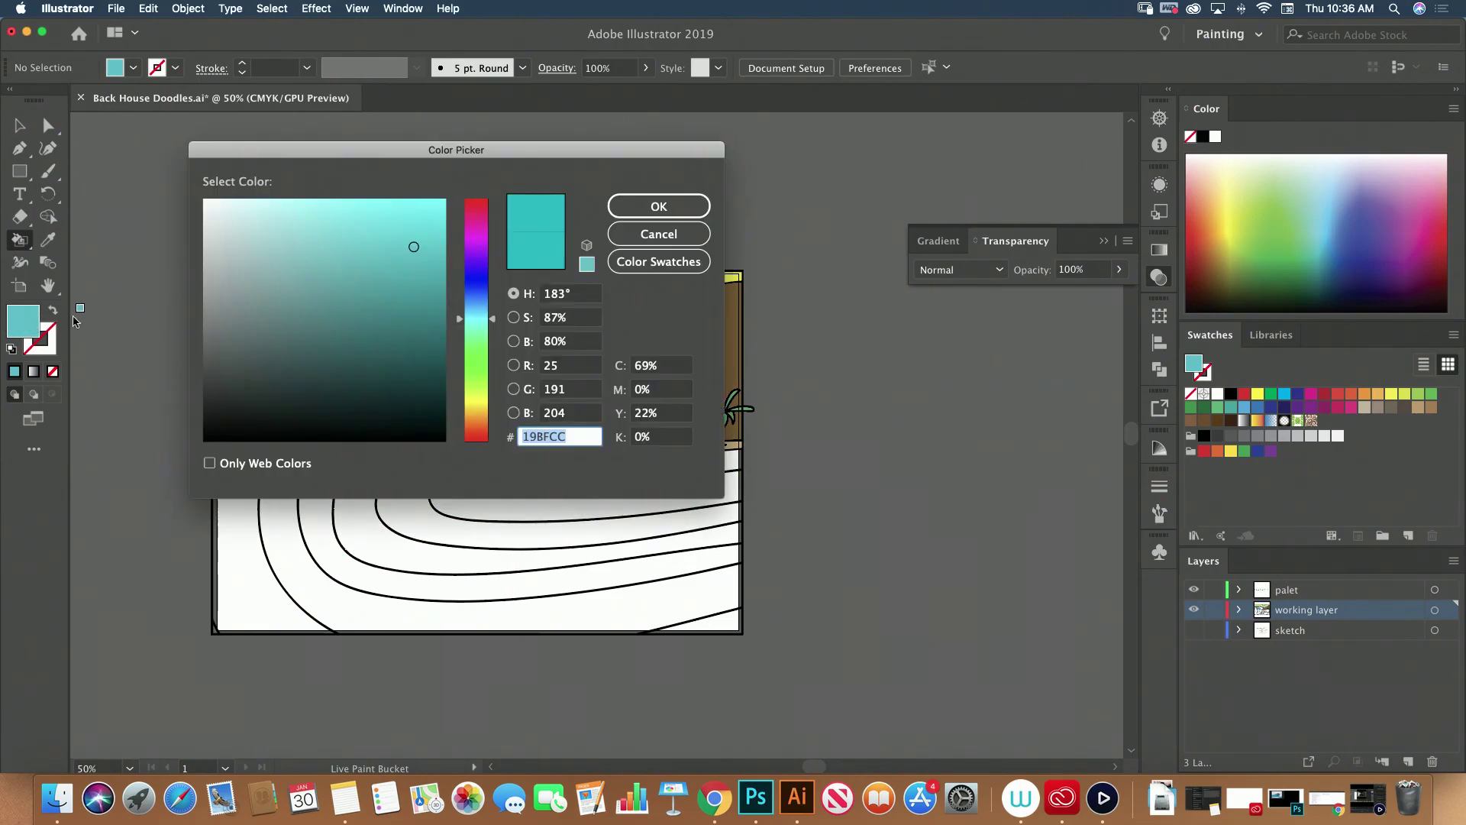
{"action": "left_click", "coordinate": [411, 262]}
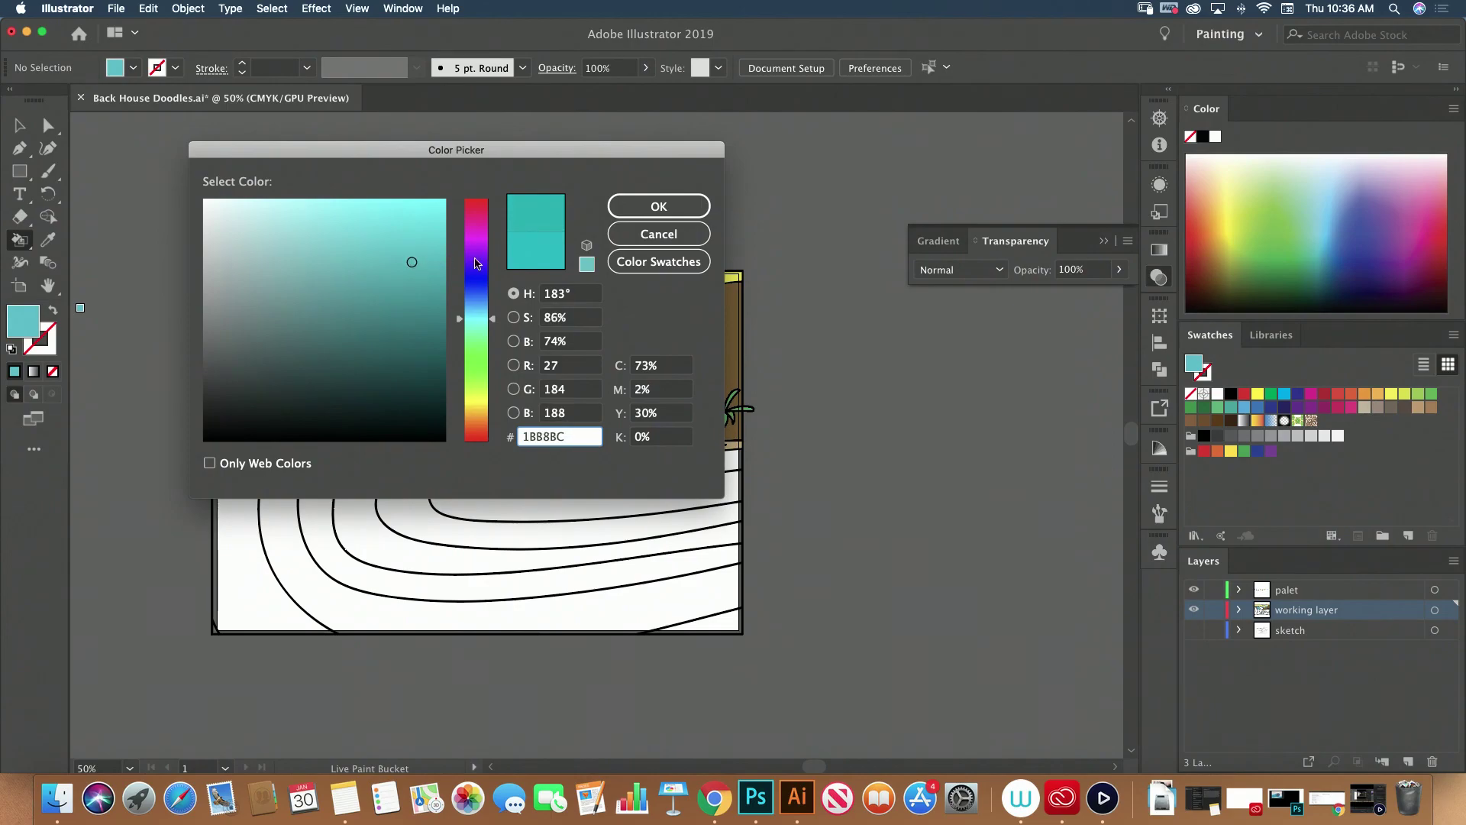
{"action": "left_click_drag", "start_coordinate": [440, 259], "coordinate": [430, 263]}
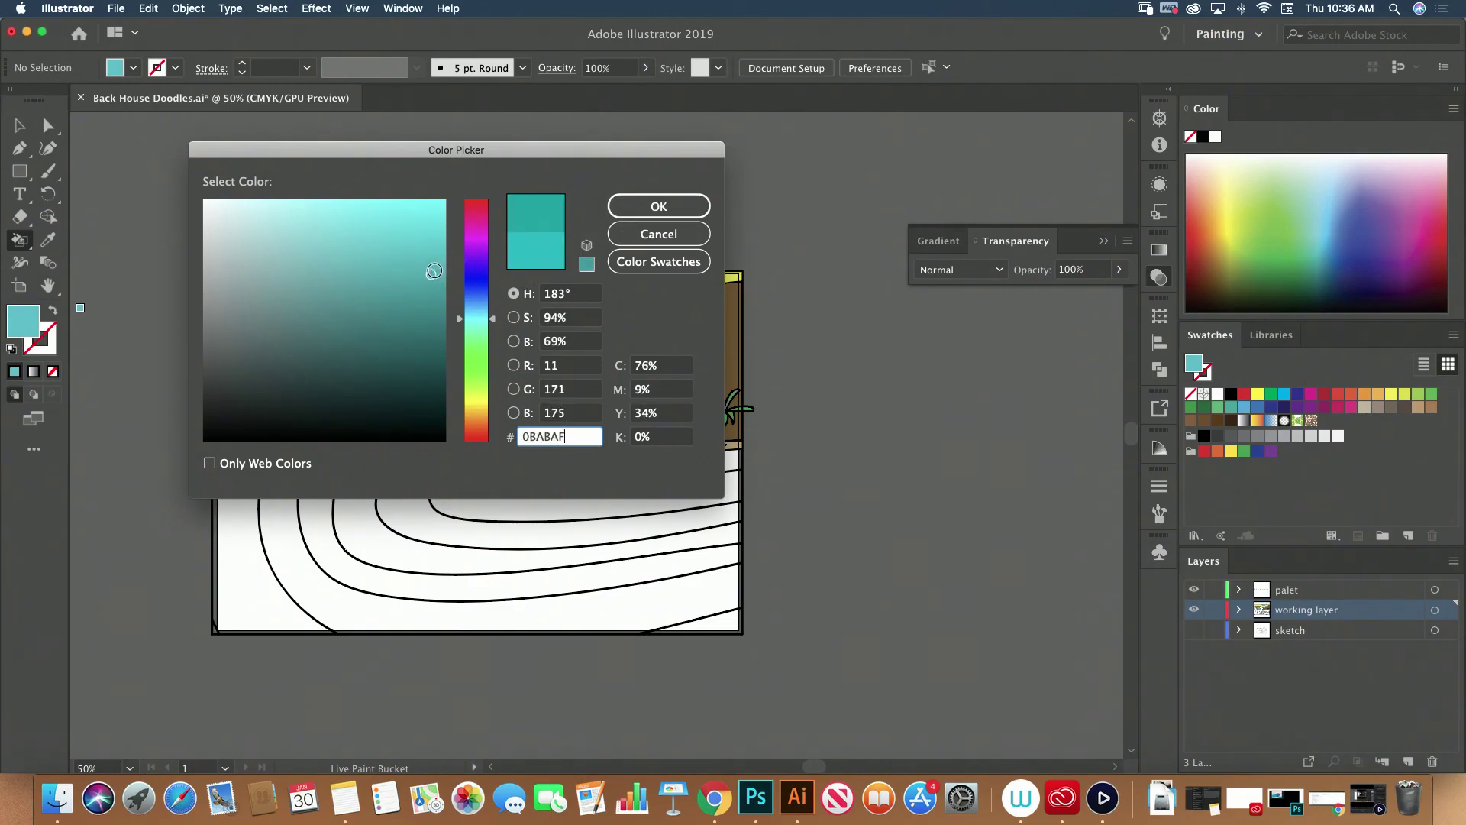
{"action": "left_click", "coordinate": [434, 265]}
{"action": "left_click", "coordinate": [434, 266]}
{"action": "left_click", "coordinate": [460, 320]}
{"action": "left_click_drag", "start_coordinate": [460, 317], "coordinate": [460, 313]}
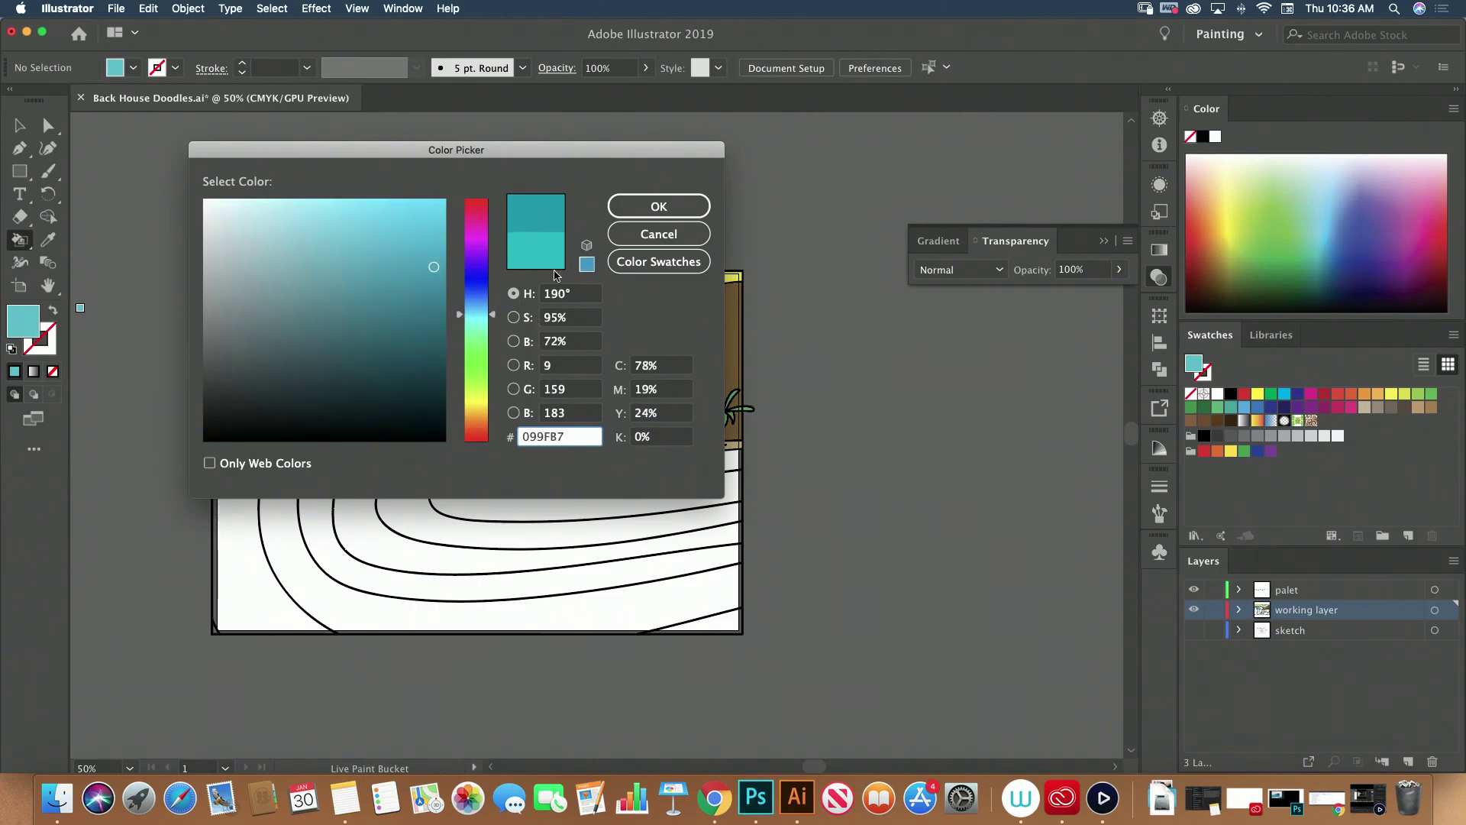
{"action": "left_click", "coordinate": [658, 206]}
{"action": "left_click", "coordinate": [451, 390]}
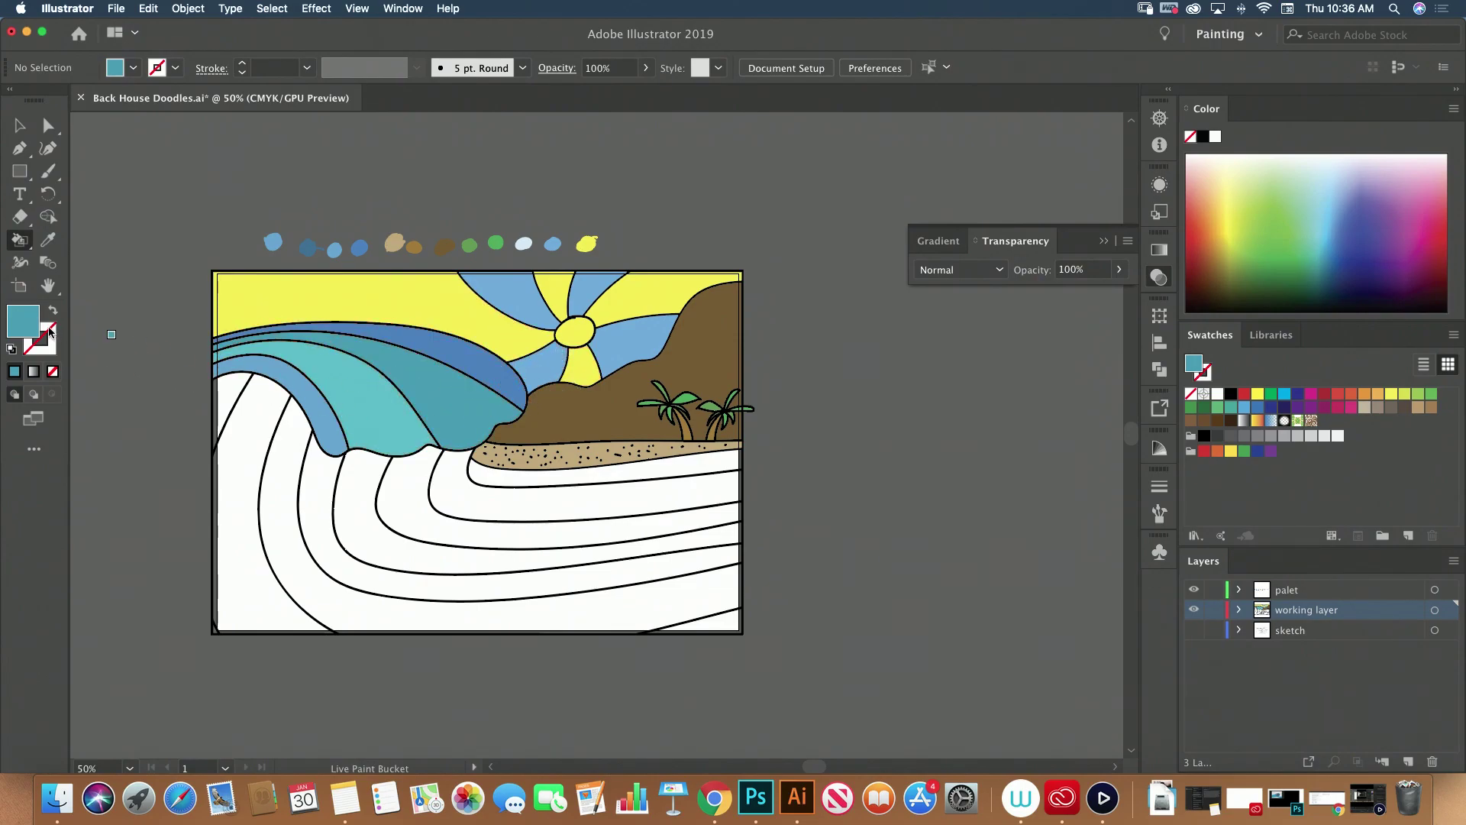
Mix a bluer fill in the Color Picker and resample the wave band's light blue
{"action": "double_click", "coordinate": [26, 318]}
{"action": "mouse_move", "coordinate": [436, 270]}
{"action": "left_mouse_down"}
{"action": "mouse_move", "coordinate": [439, 252]}
{"action": "mouse_move", "coordinate": [440, 275]}
{"action": "left_mouse_up"}
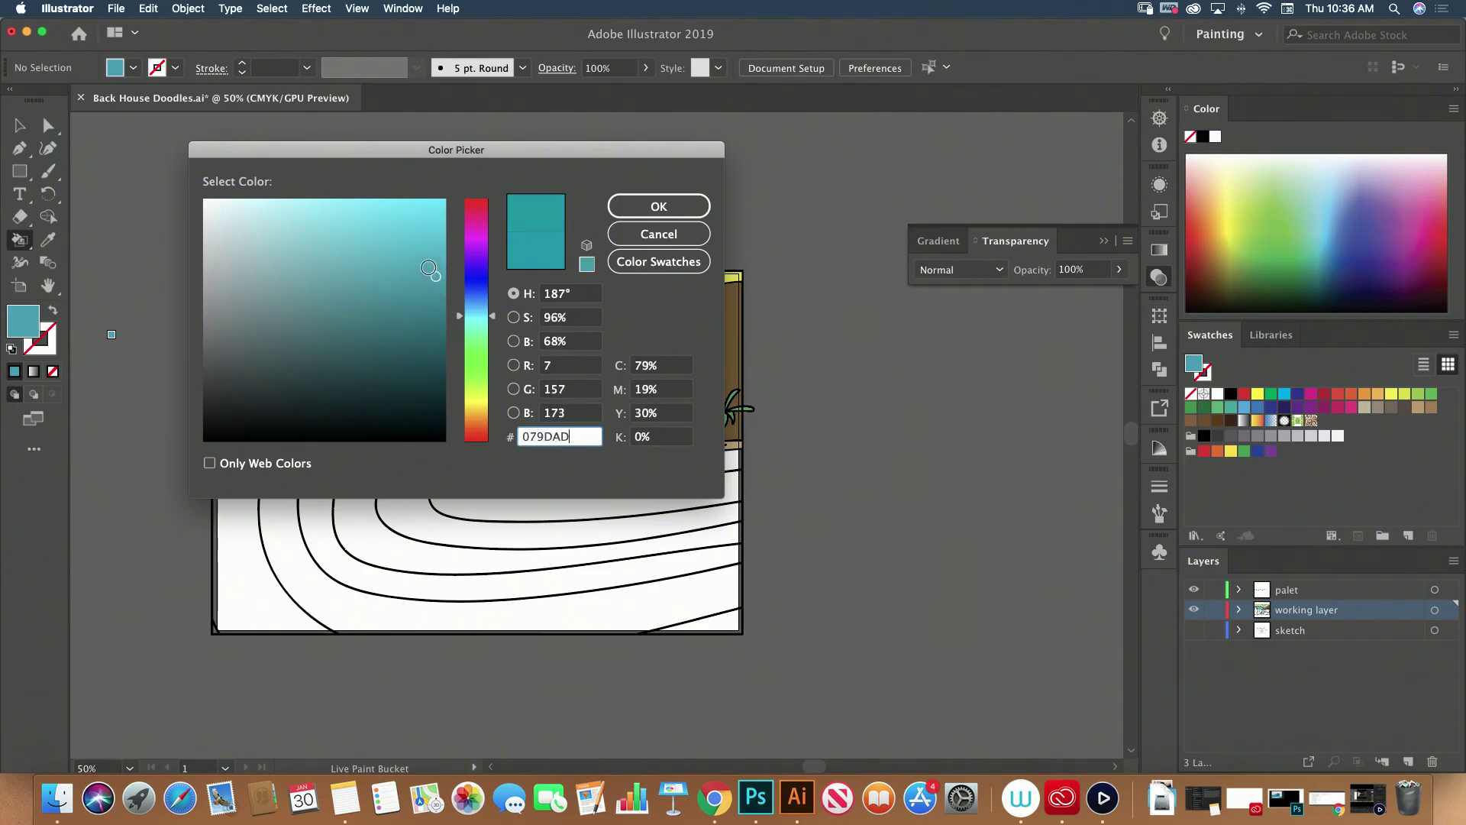
{"action": "left_click", "coordinate": [430, 265]}
{"action": "left_click_drag", "start_coordinate": [463, 318], "coordinate": [460, 307]}
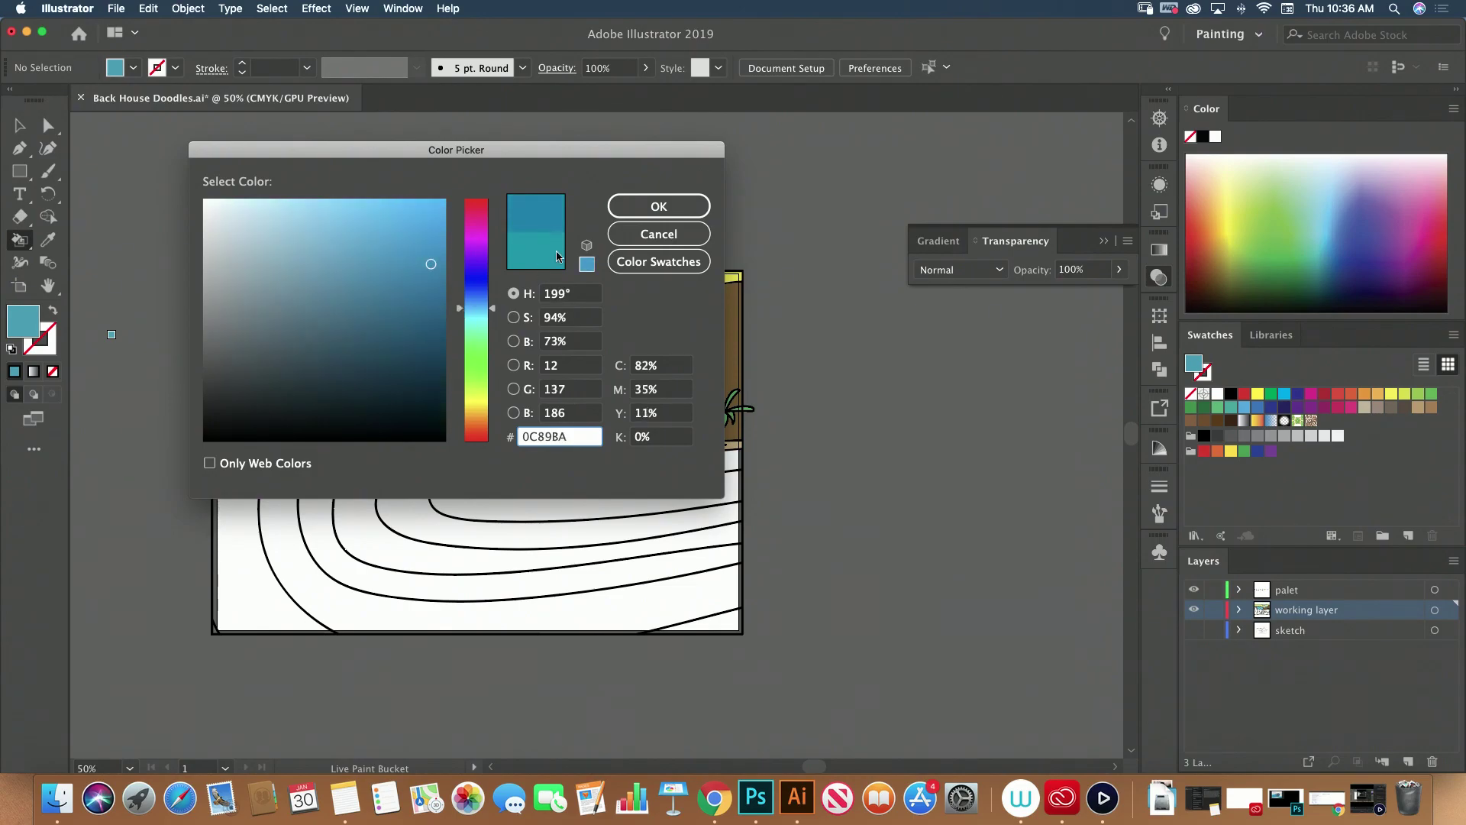
{"action": "left_click", "coordinate": [645, 209]}
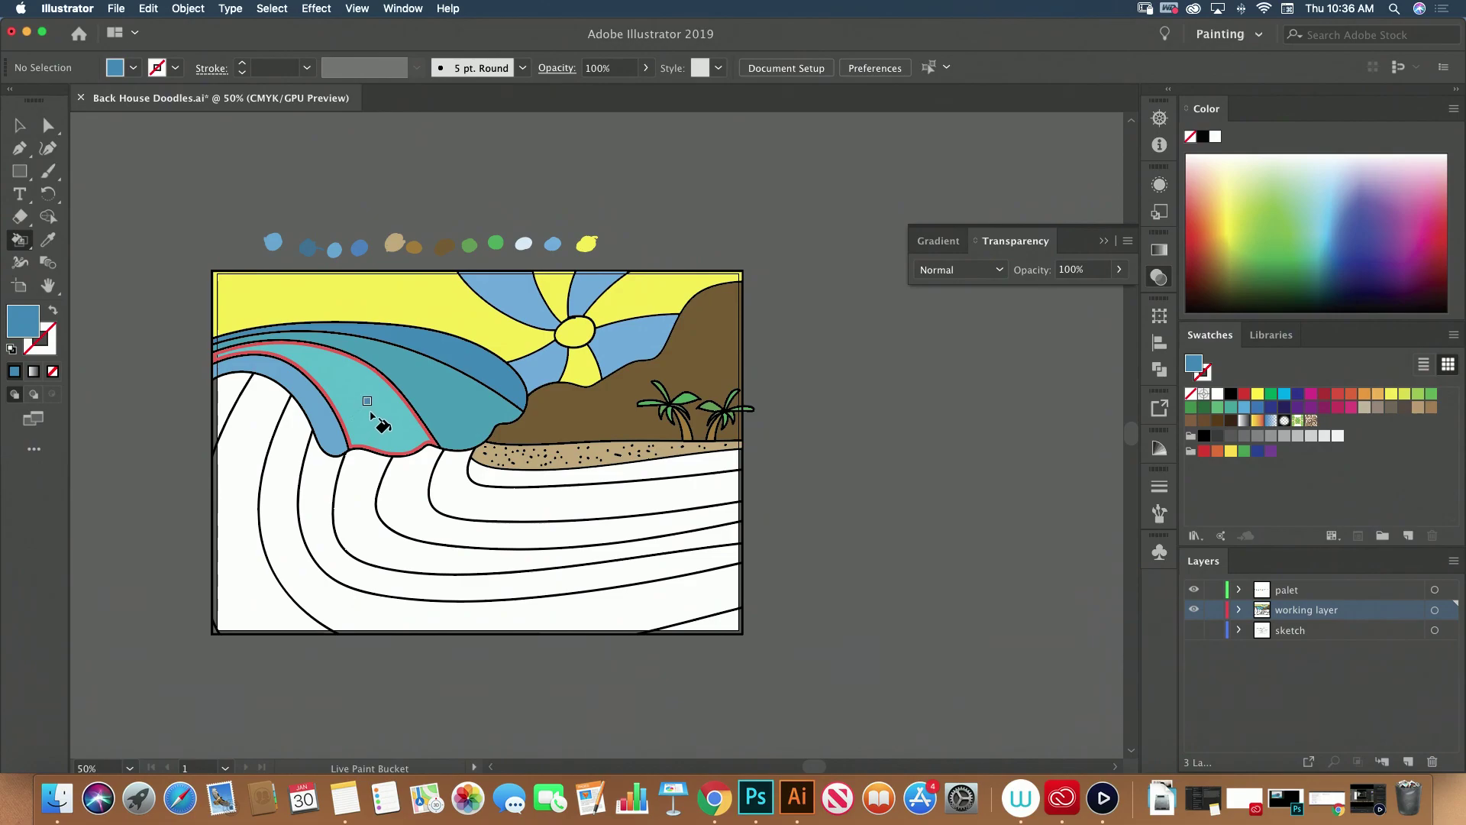
{"action": "key", "text": "i"}
{"action": "left_click", "coordinate": [340, 411]}
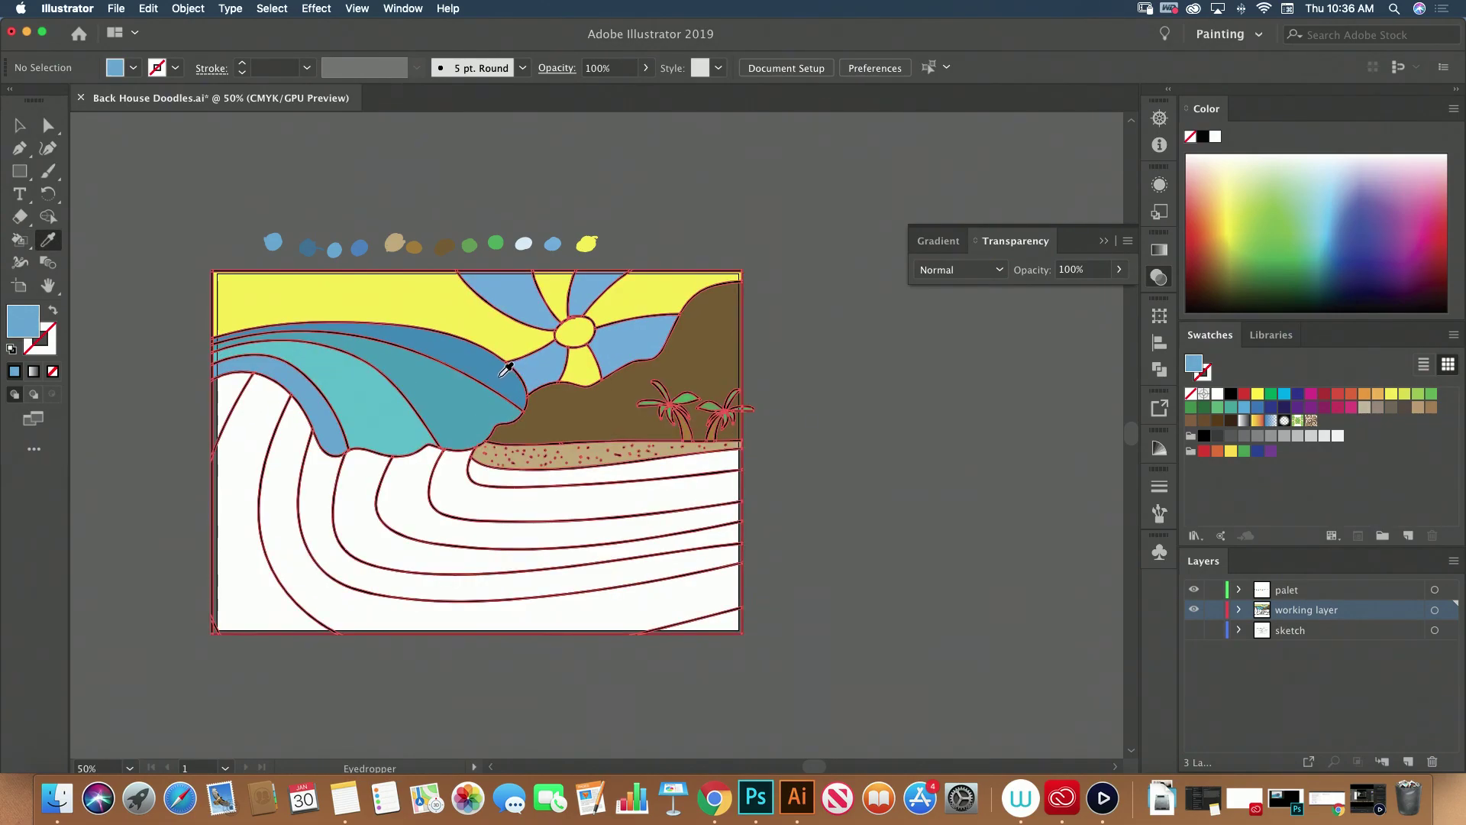
{"action": "key", "text": "k"}
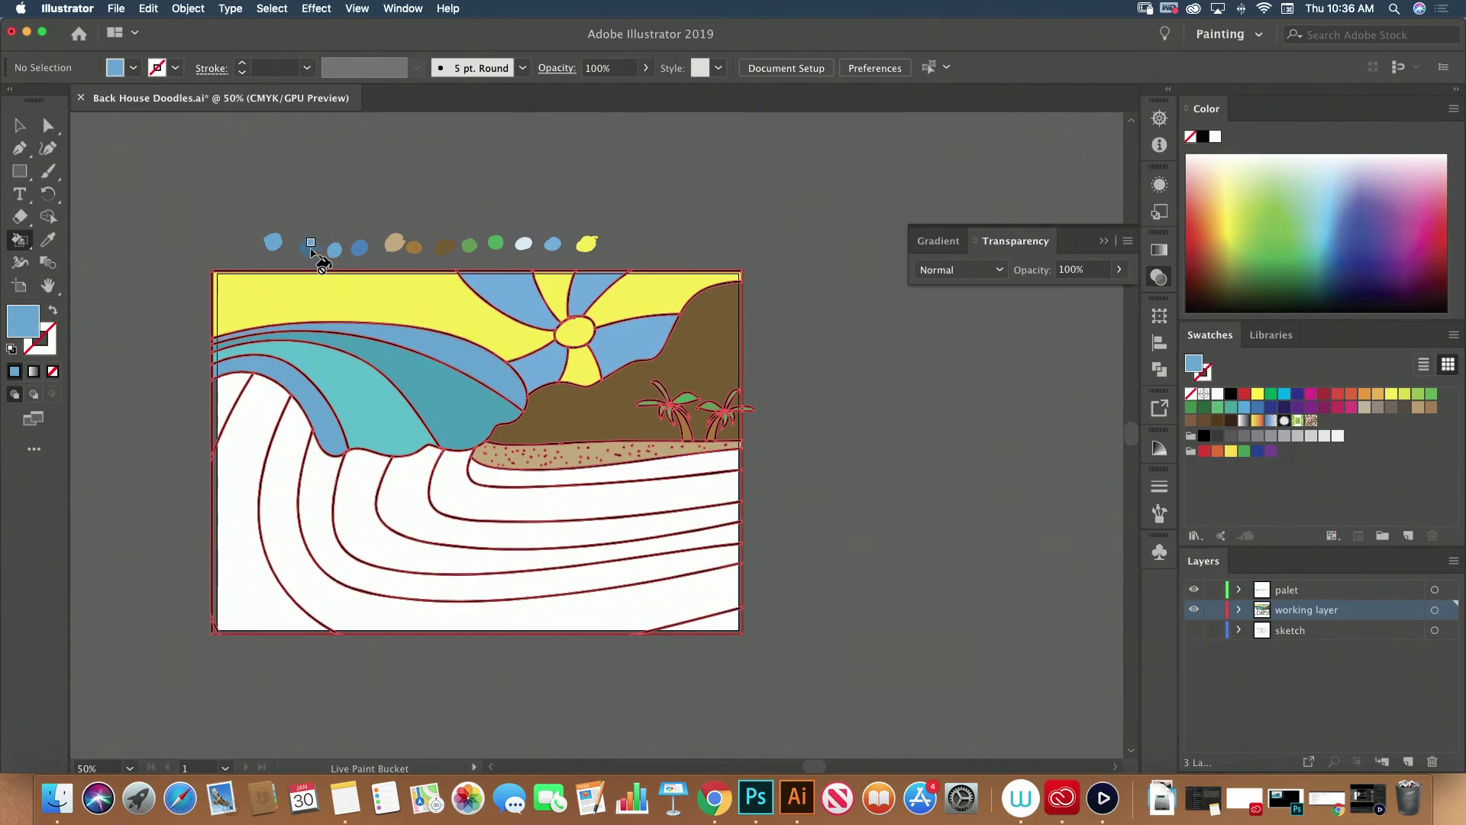
{"action": "key", "text": "shift+x"}
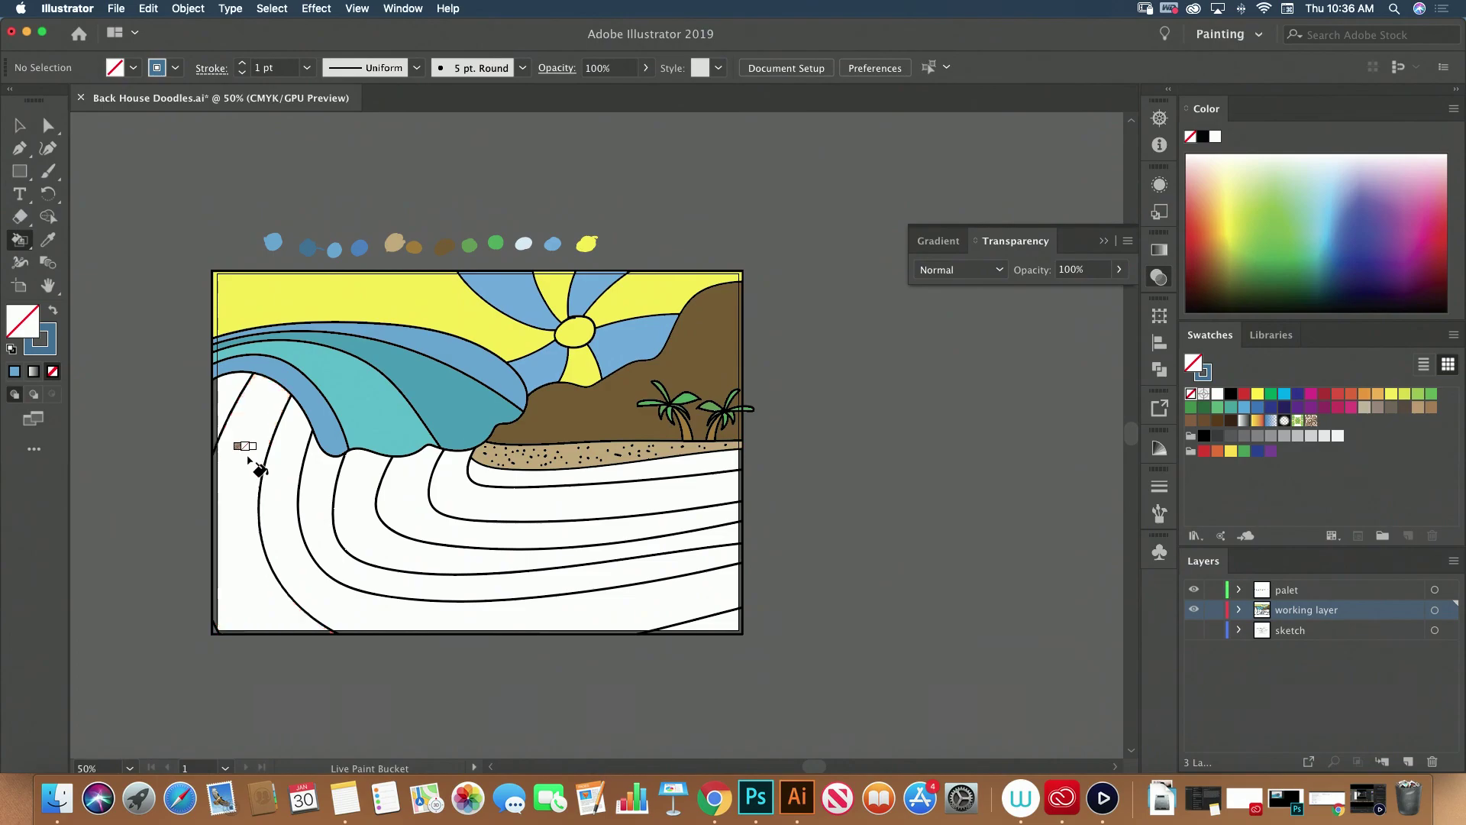
Fill four lower wave bands with dark blue using the Live Paint Bucket
{"action": "left_click", "coordinate": [53, 317]}
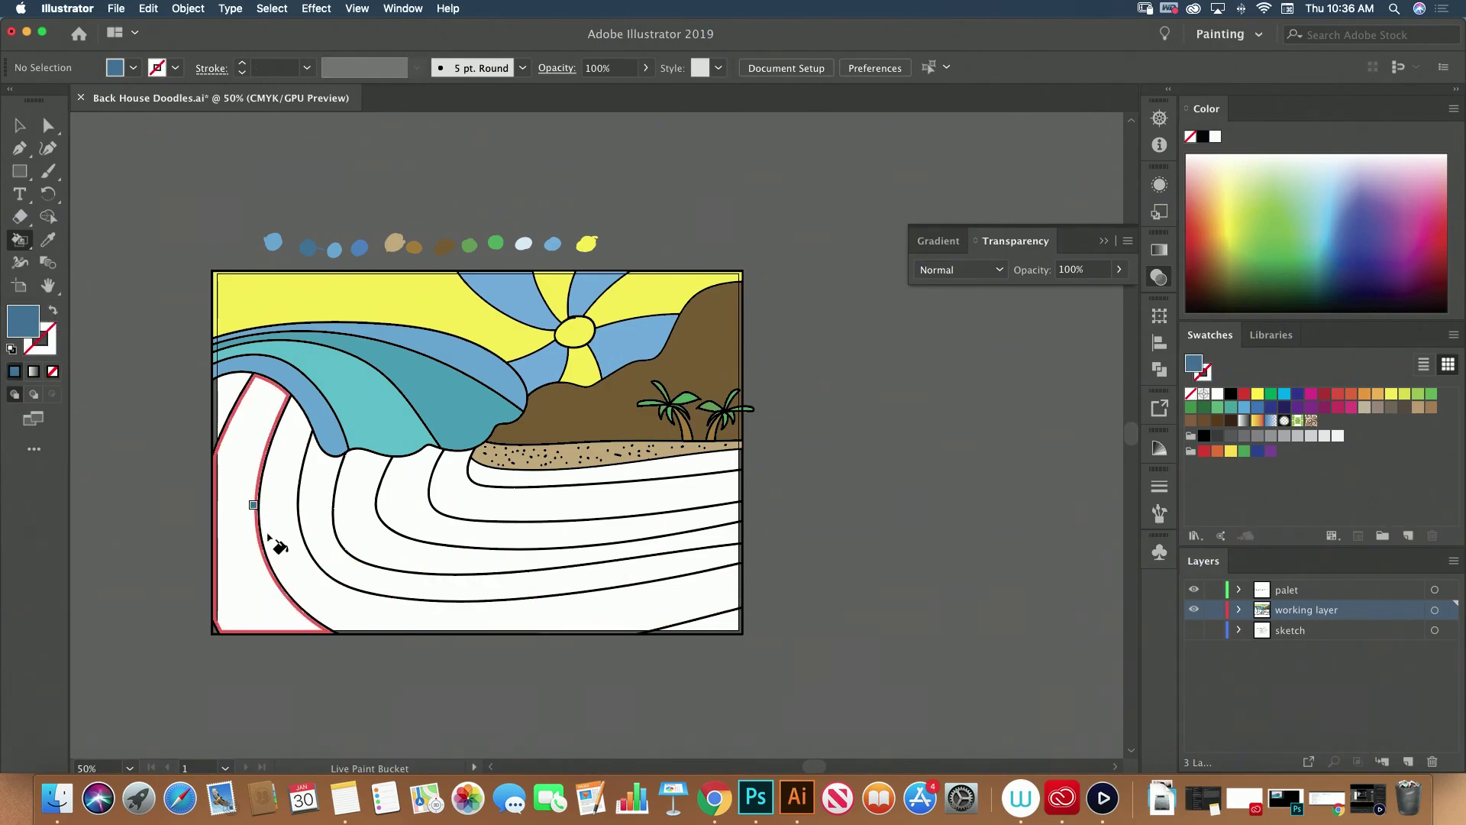
{"action": "left_click", "coordinate": [238, 521]}
{"action": "left_click", "coordinate": [393, 542]}
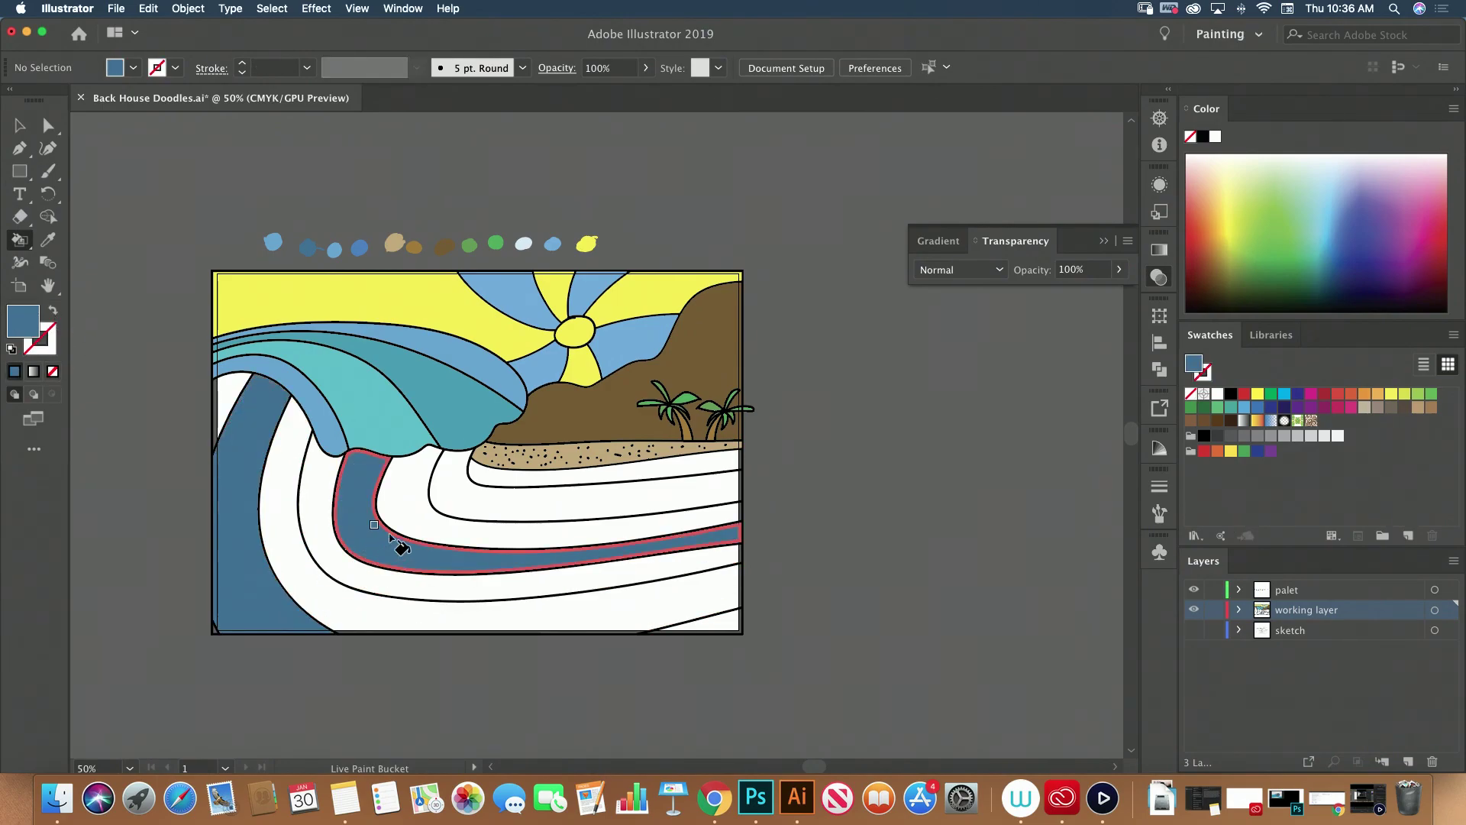
{"action": "left_click", "coordinate": [466, 505]}
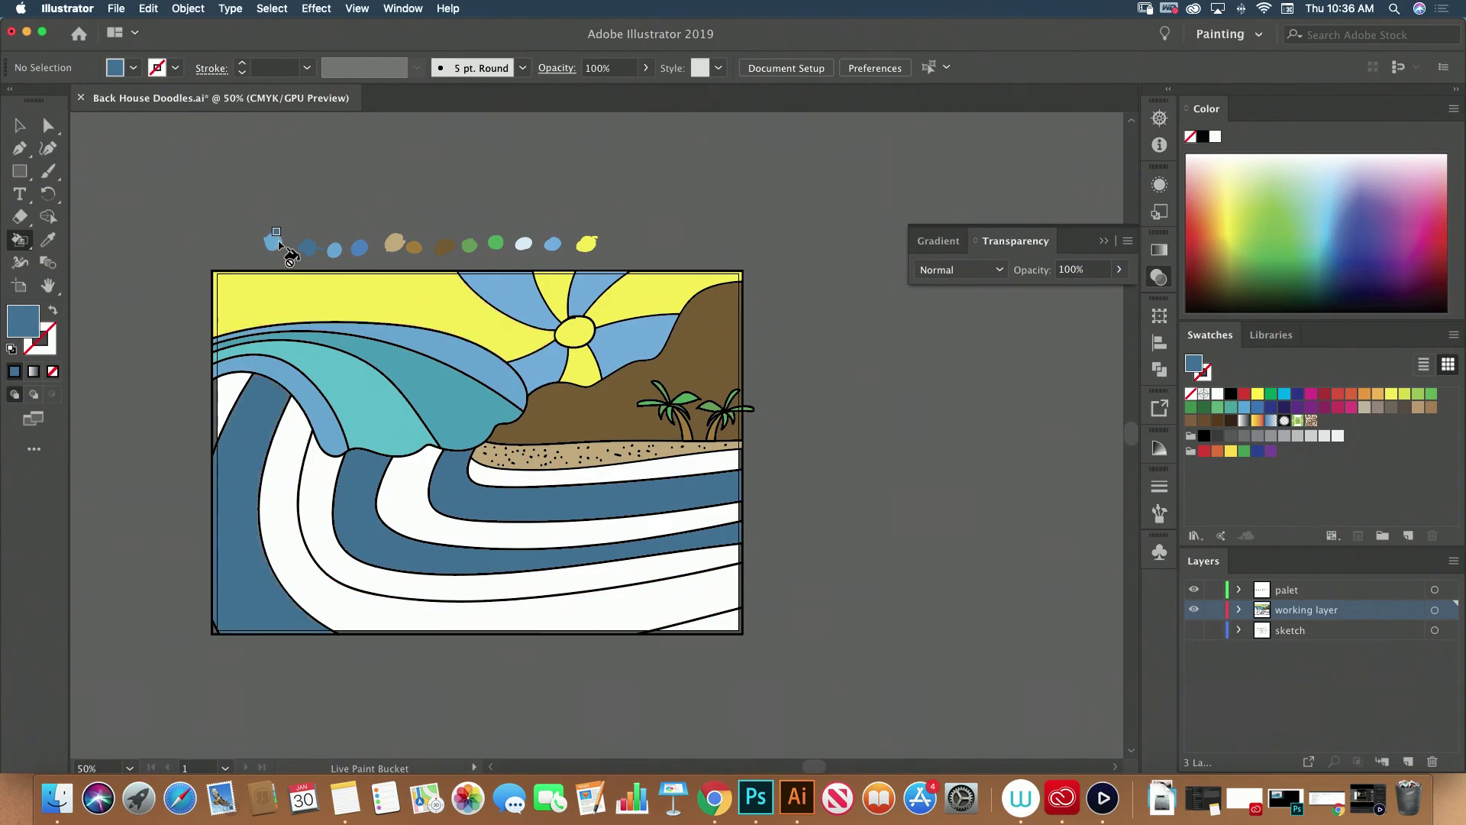
Fill the alternating white wave bands and the left sliver with light blue
{"action": "key", "text": "shift+x"}
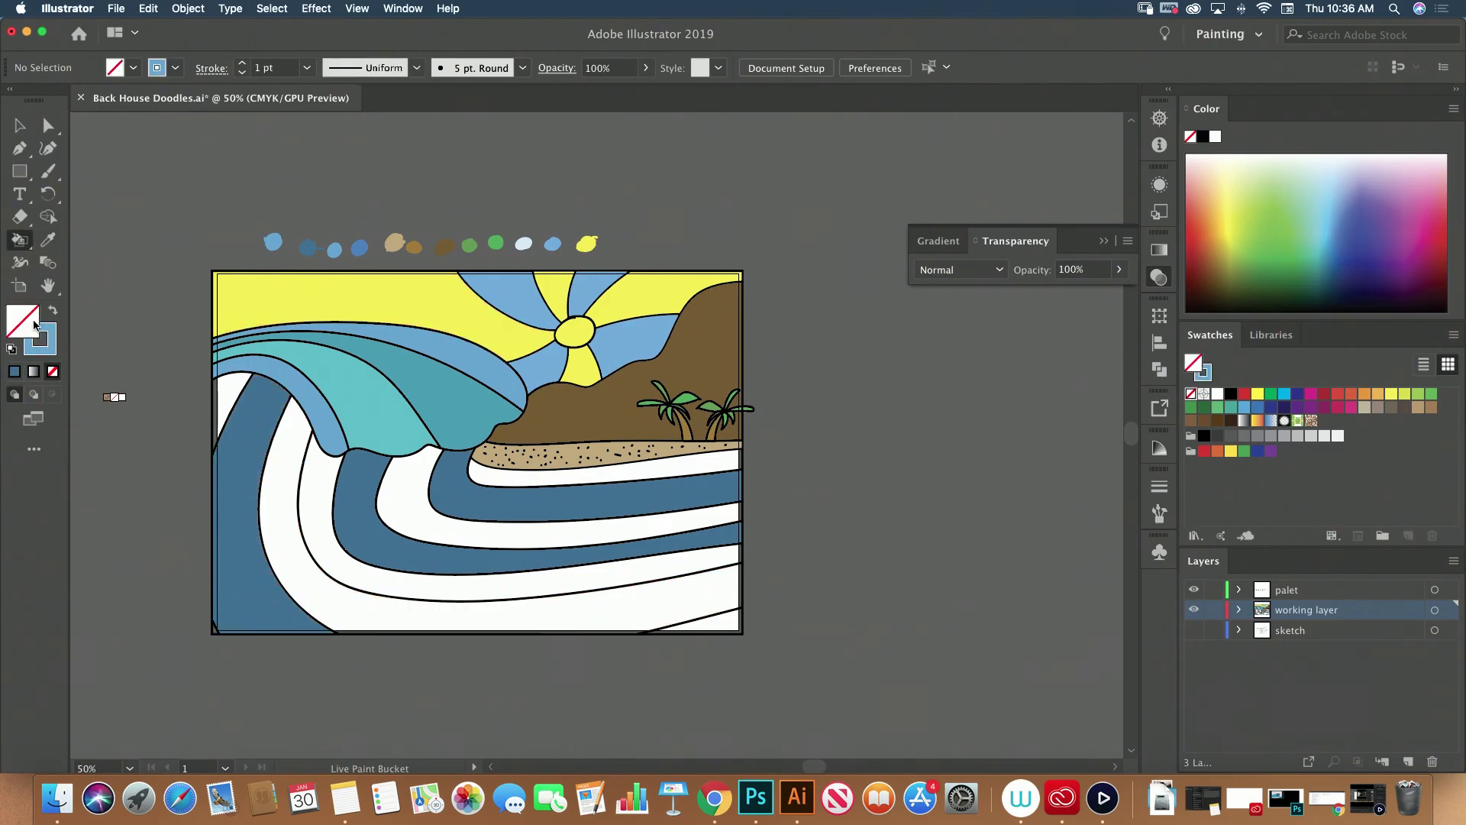
{"action": "left_click", "coordinate": [53, 311]}
{"action": "left_click", "coordinate": [292, 507]}
{"action": "left_click", "coordinate": [407, 524]}
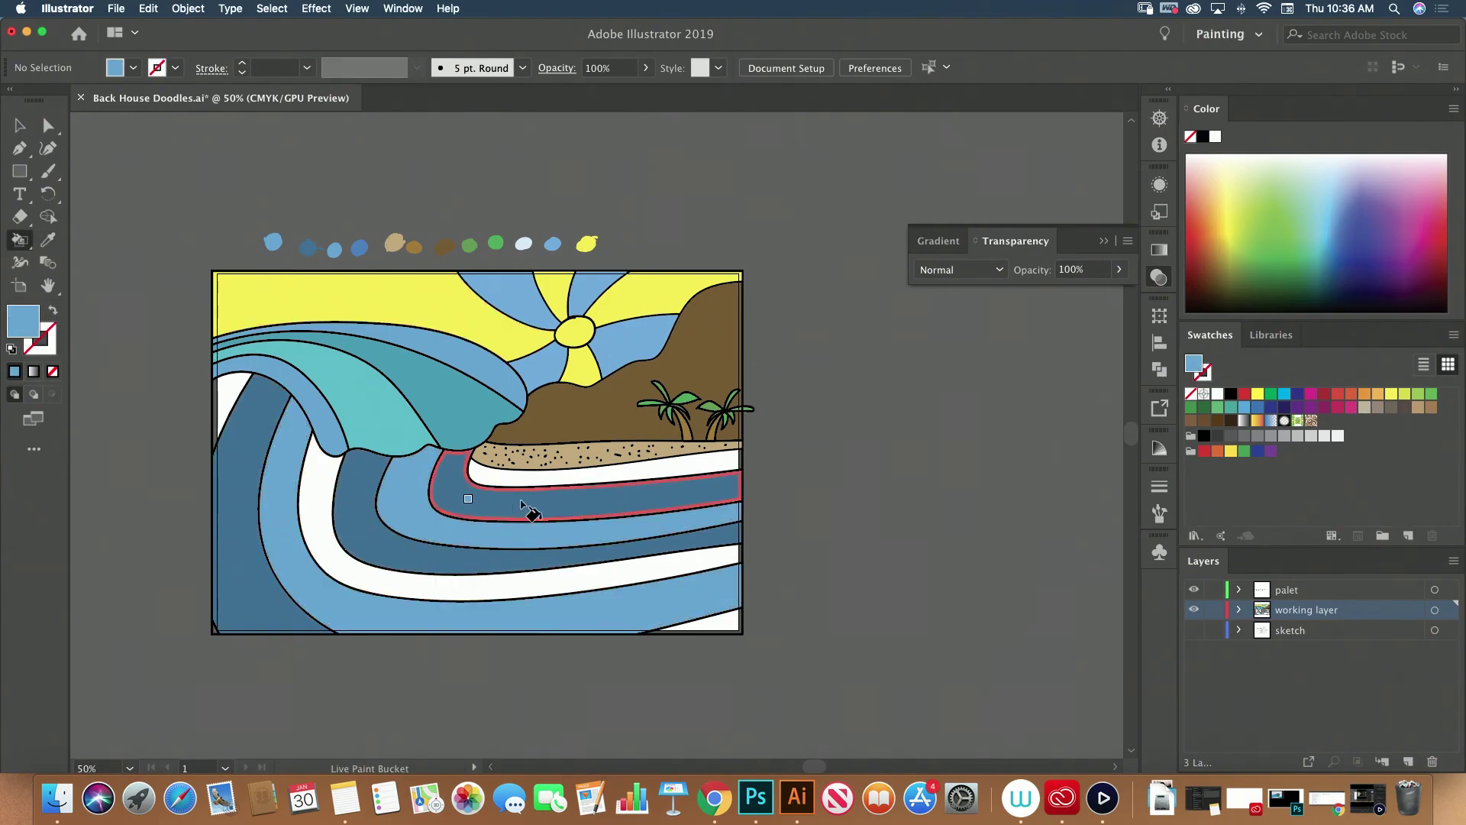
{"action": "left_click", "coordinate": [545, 476]}
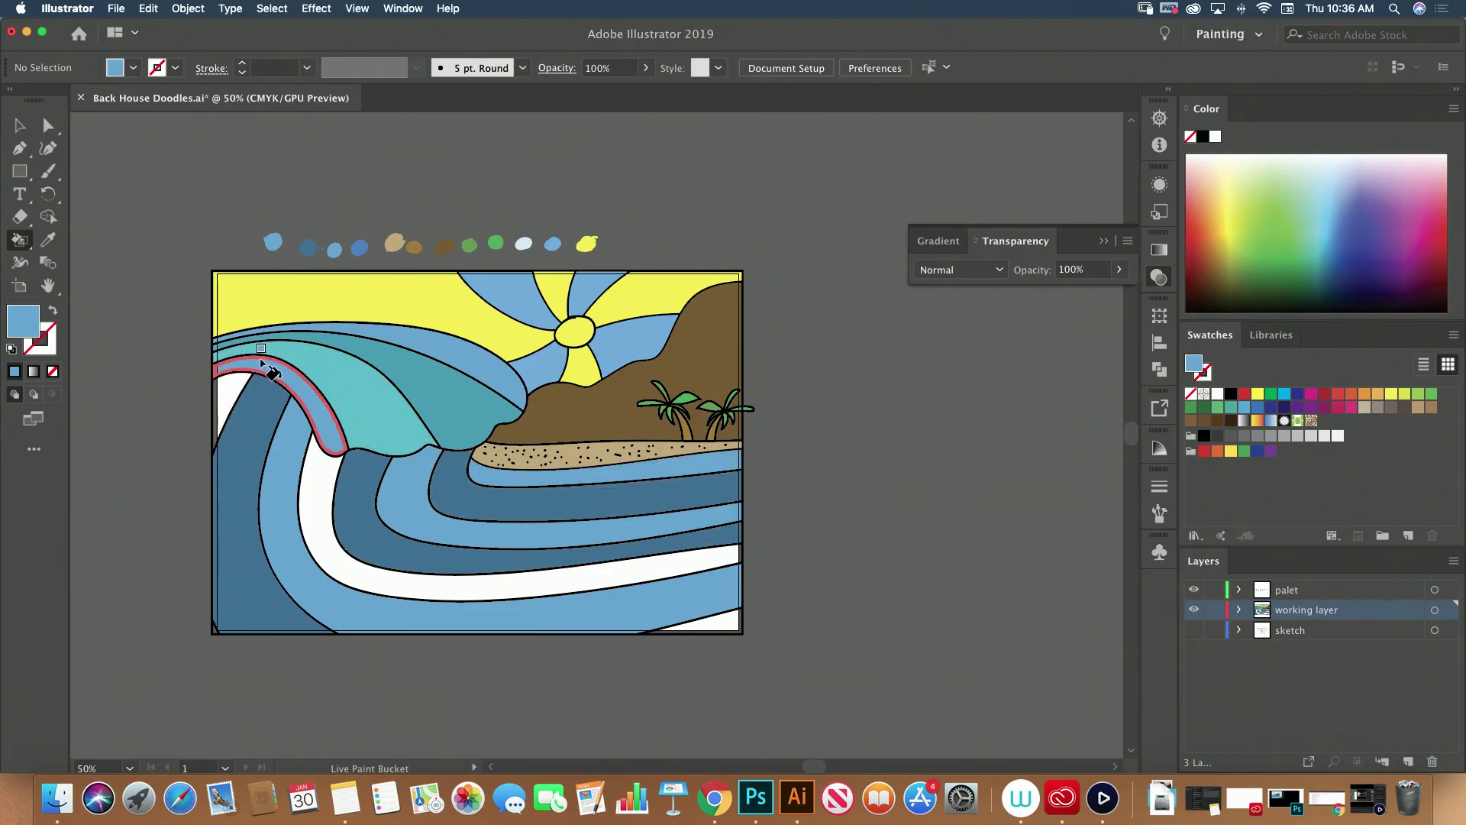
{"action": "left_click", "coordinate": [233, 401]}
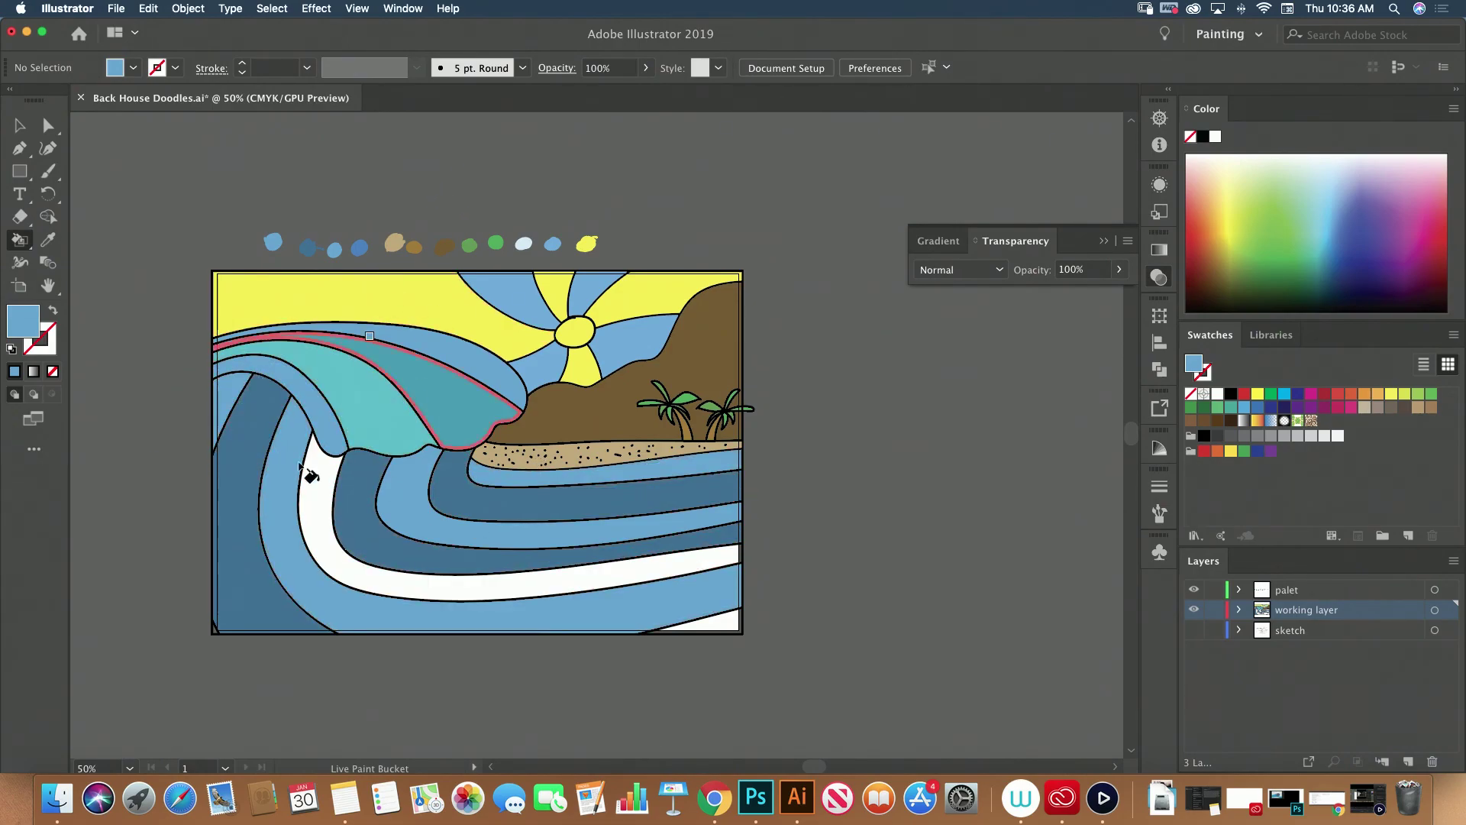
Sample the wave's dark blue and adjust it to a brighter teal fill colour
{"action": "key", "text": "i"}
{"action": "left_click", "coordinate": [233, 477]}
{"action": "double_click", "coordinate": [23, 331]}
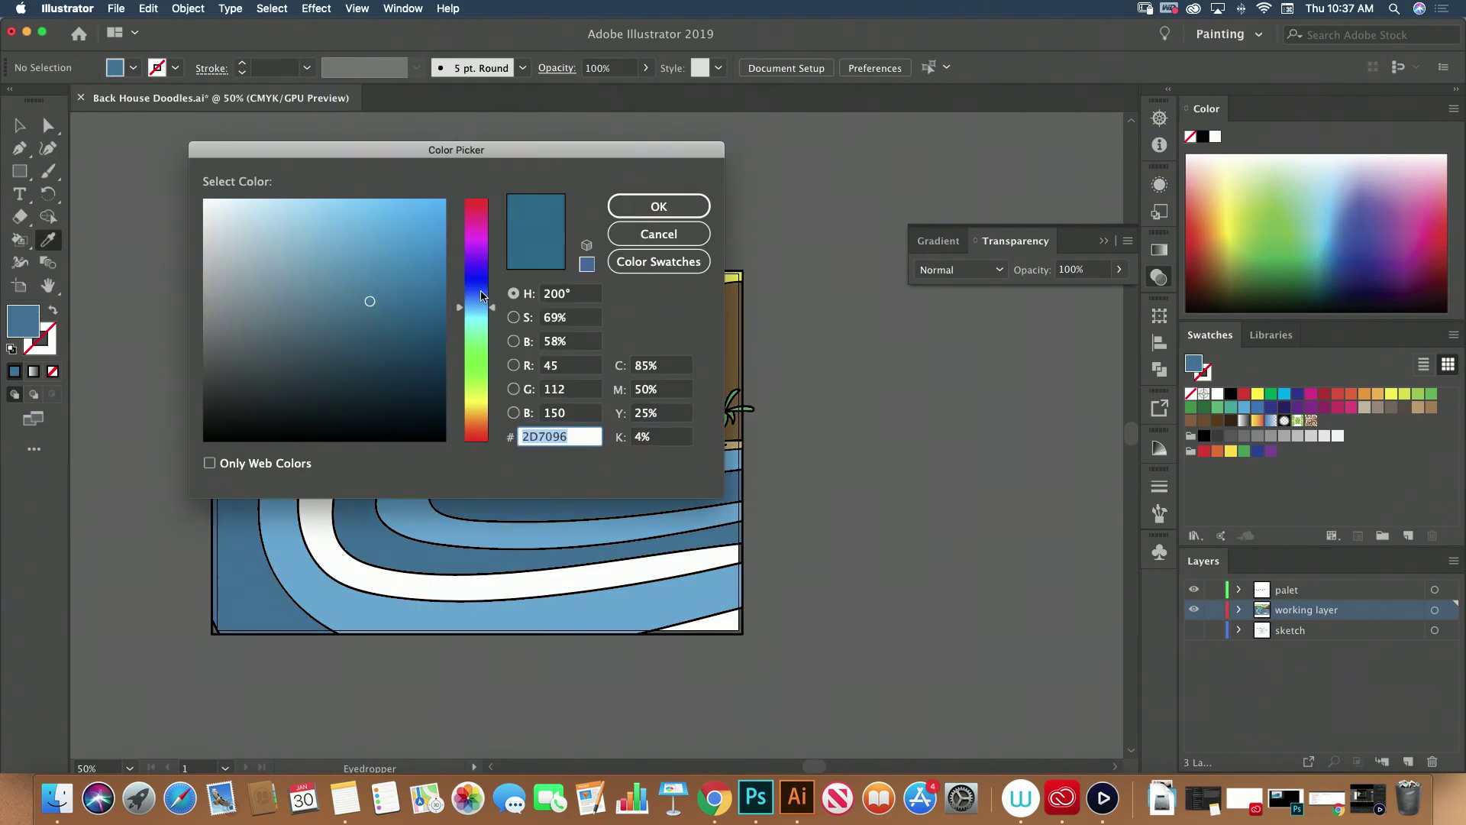
{"action": "left_click_drag", "start_coordinate": [458, 308], "coordinate": [459, 310]}
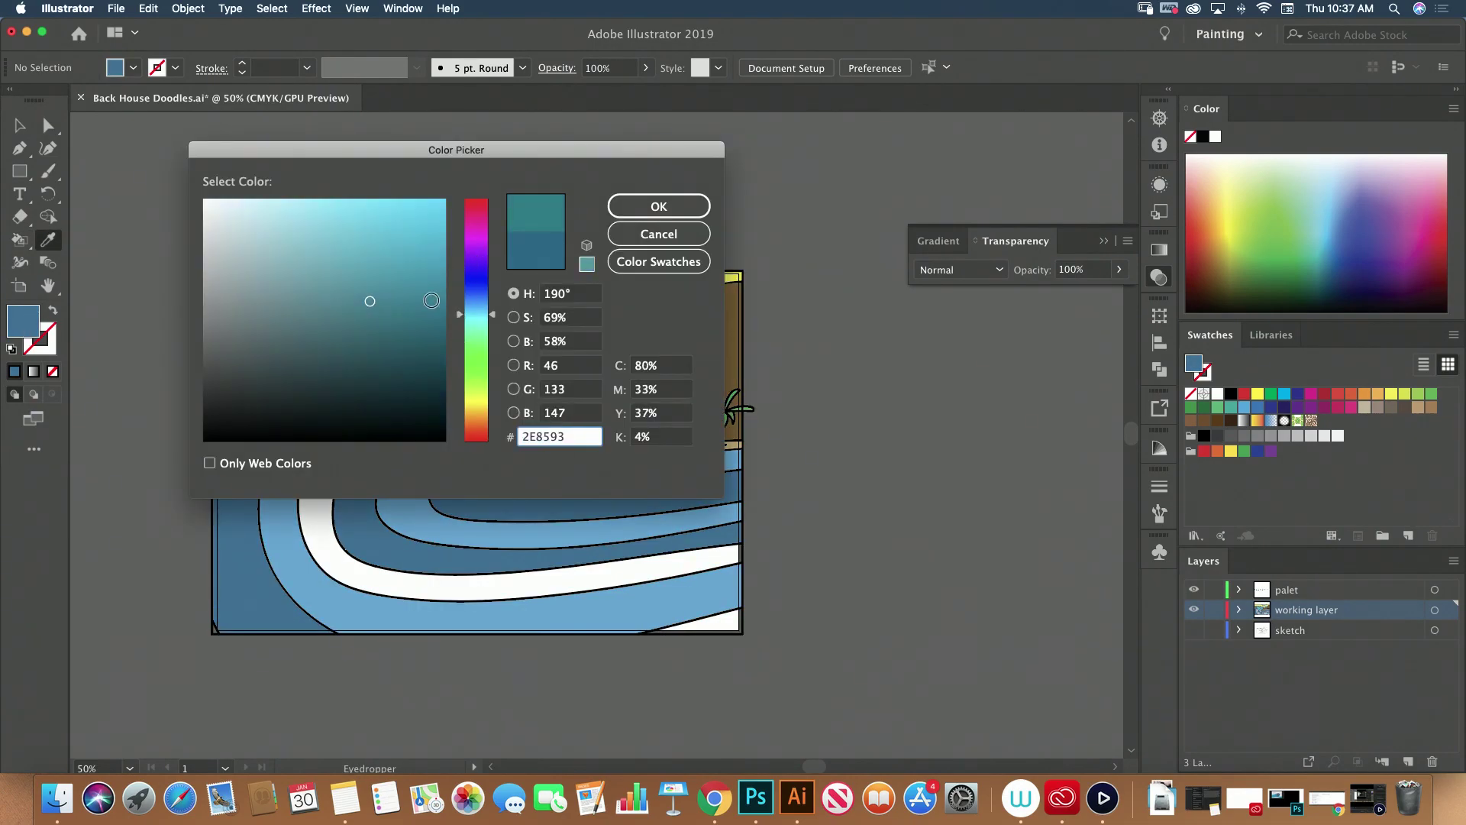
{"action": "left_click", "coordinate": [410, 288]}
{"action": "left_click", "coordinate": [649, 208]}
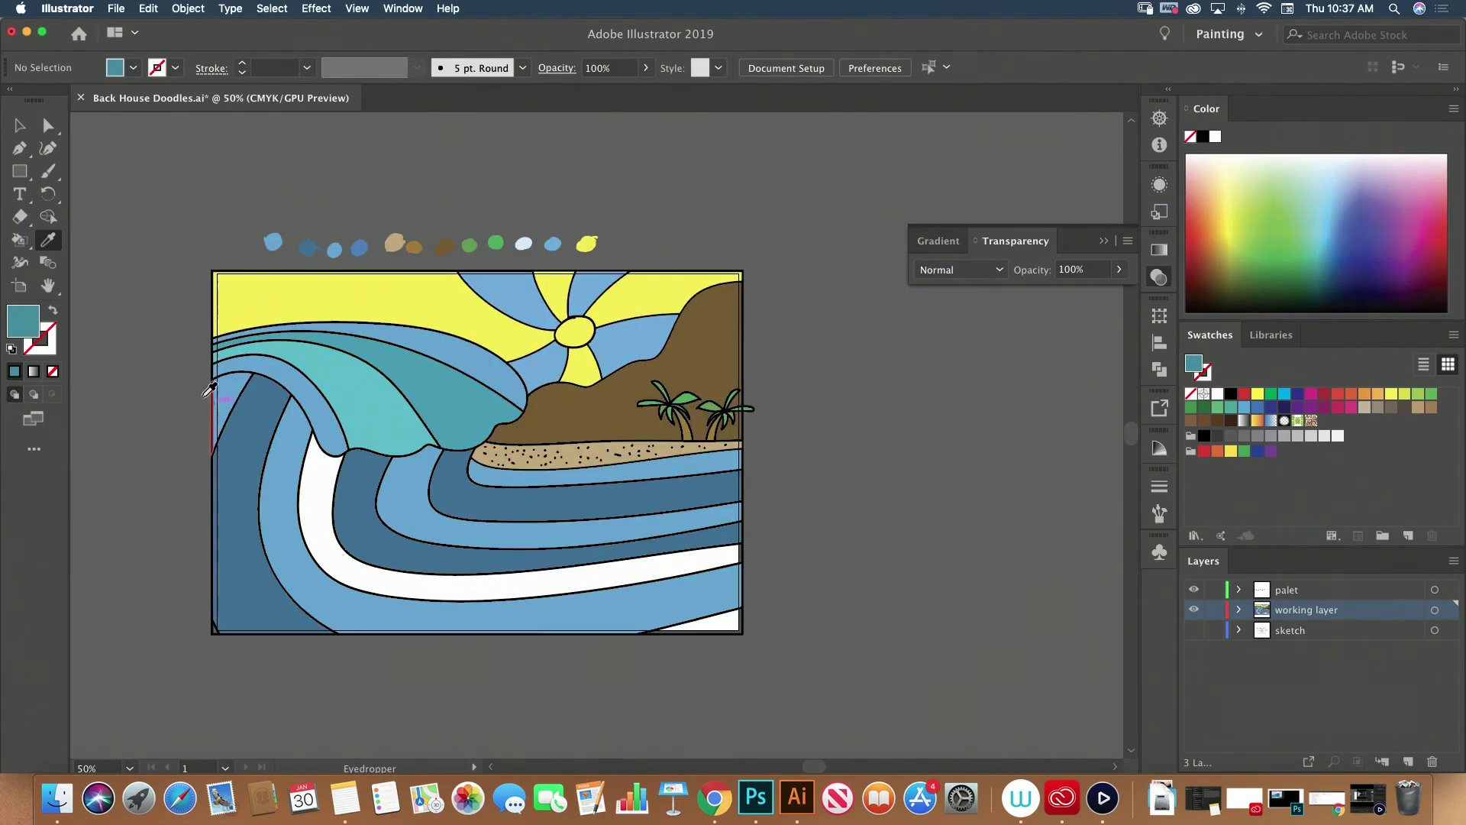
Paint the white wave stripe and bottom-right corner teal, then re-sample the dark blue
{"action": "left_click", "coordinate": [14, 243]}
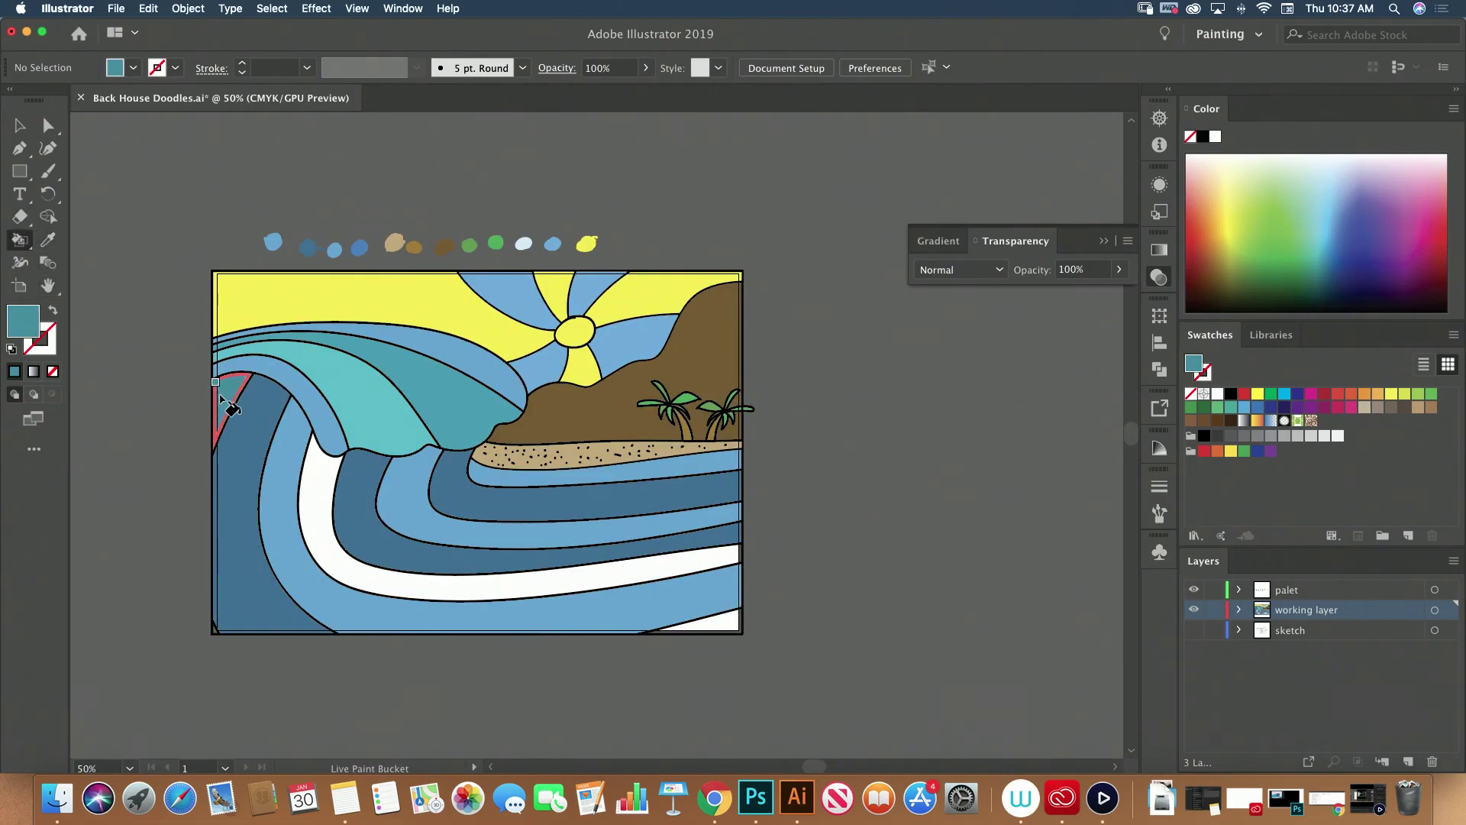
{"action": "left_click", "coordinate": [318, 514]}
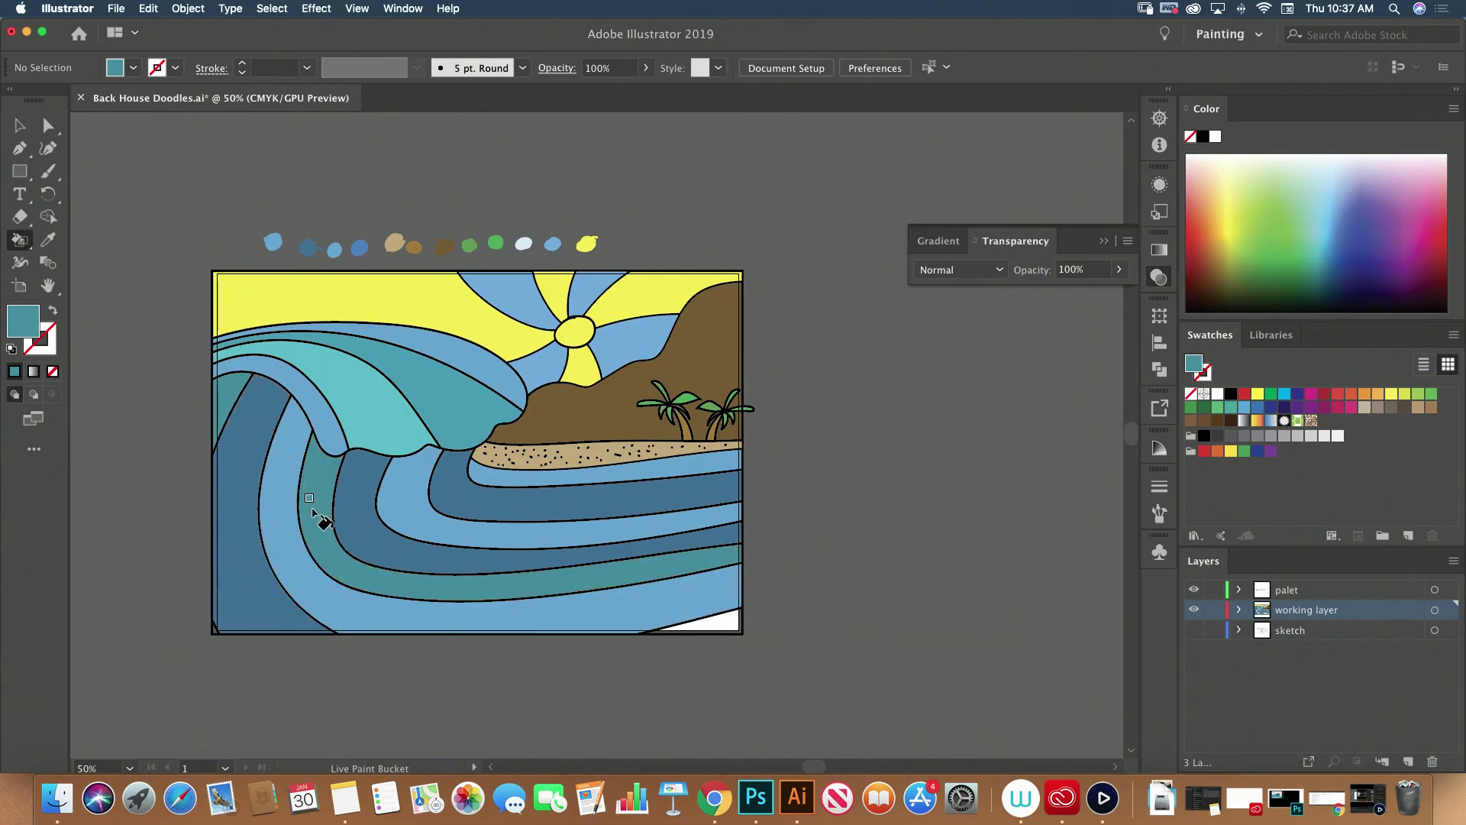
{"action": "left_click", "coordinate": [724, 620]}
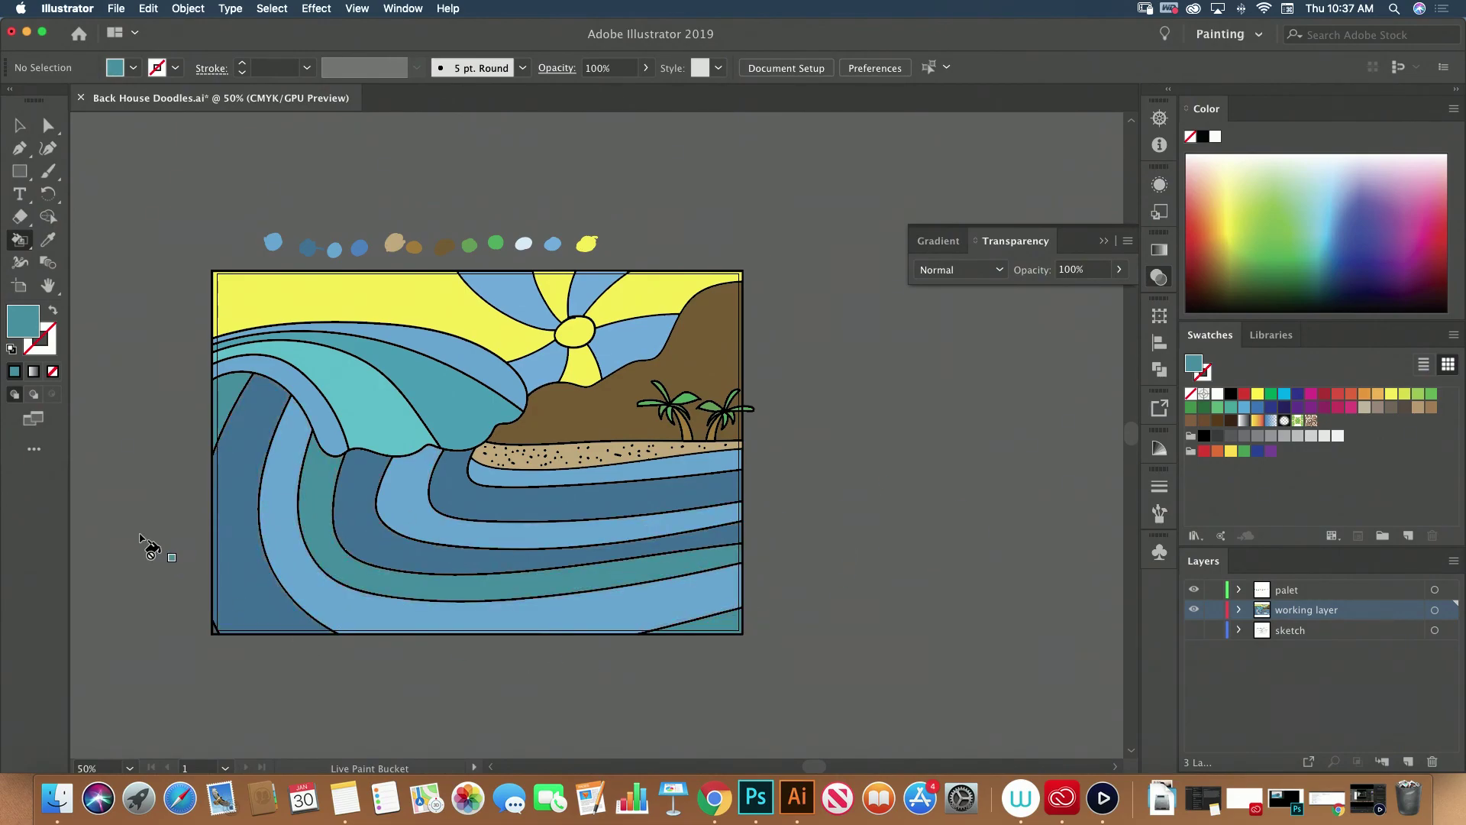
{"action": "key", "text": "i"}
{"action": "left_click", "coordinate": [243, 566]}
{"action": "key", "text": "k"}
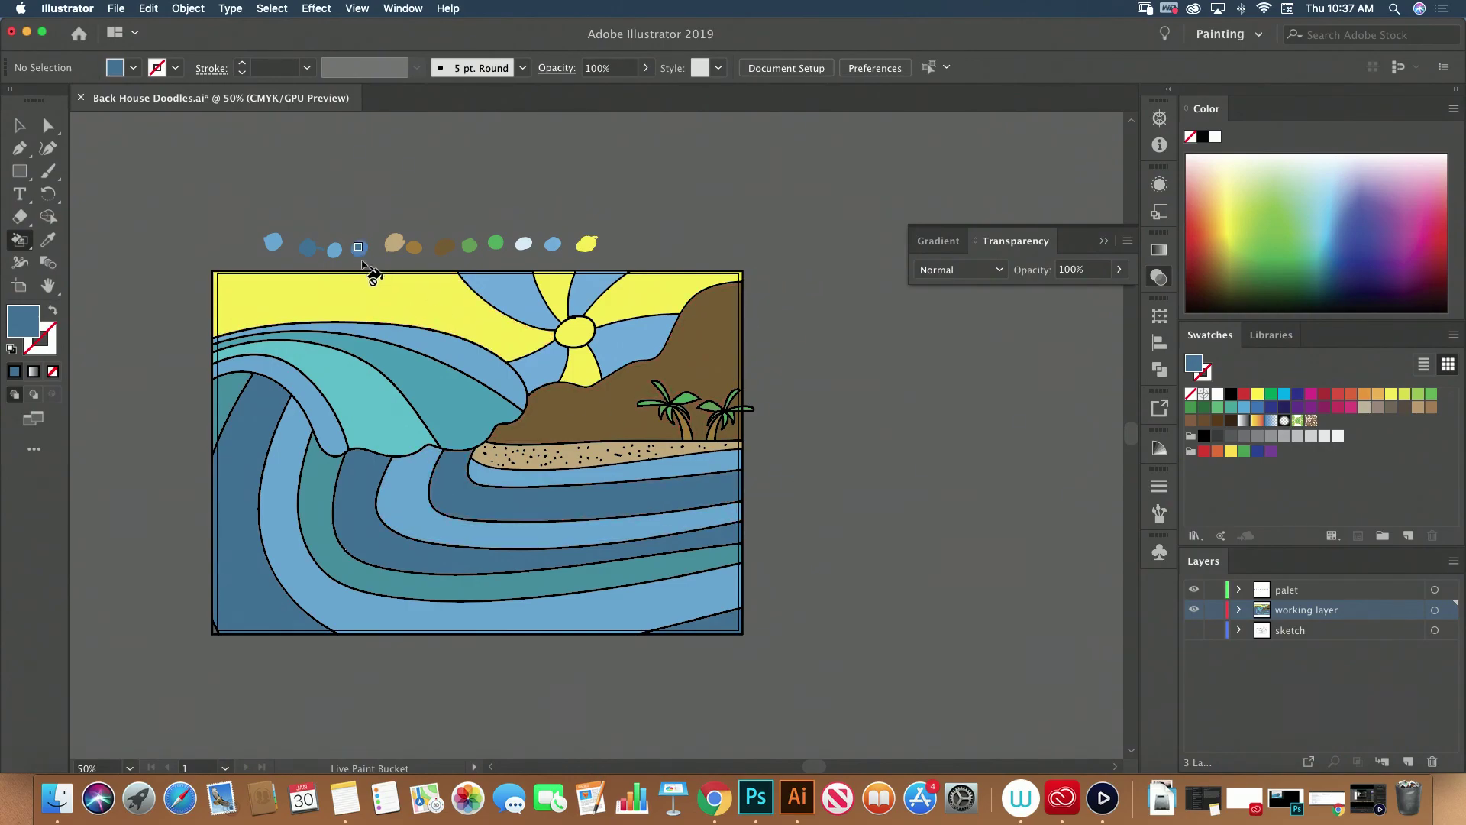
Hide the palet colour-dot layer and check the painted artwork's selection
{"action": "left_click", "coordinate": [1194, 590]}
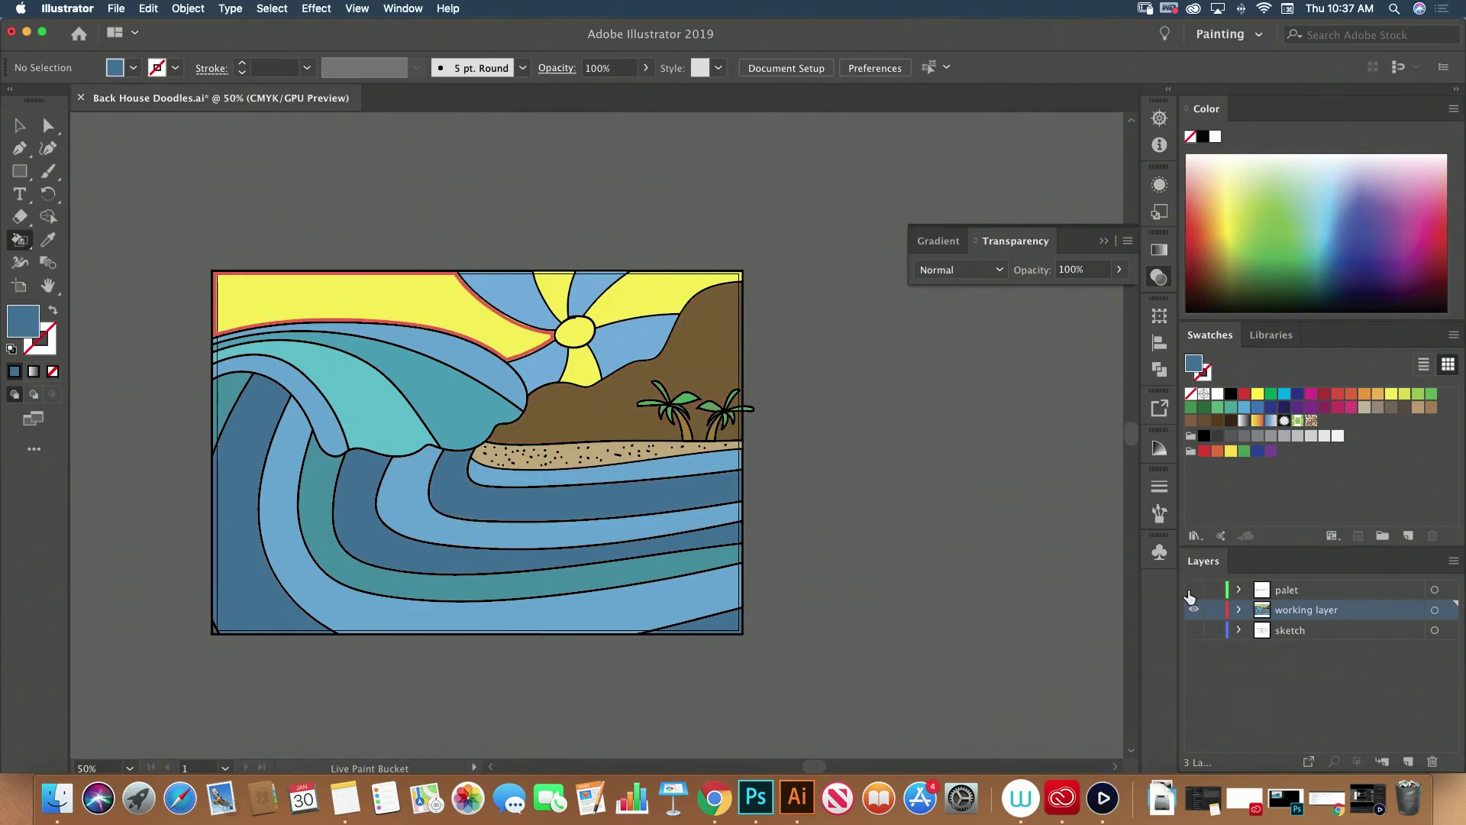
{"action": "left_click", "coordinate": [23, 126]}
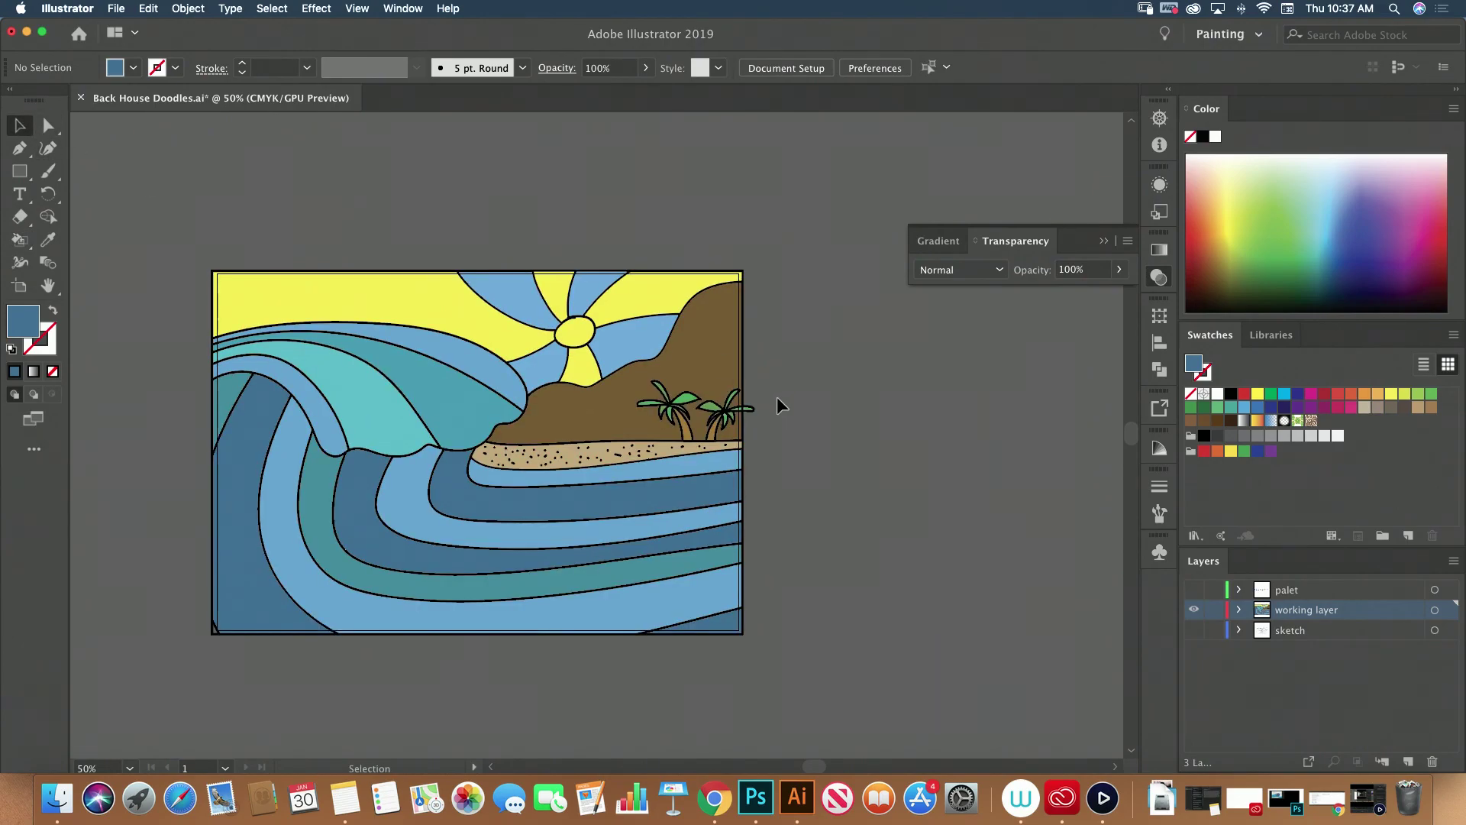
{"action": "left_click", "coordinate": [750, 423]}
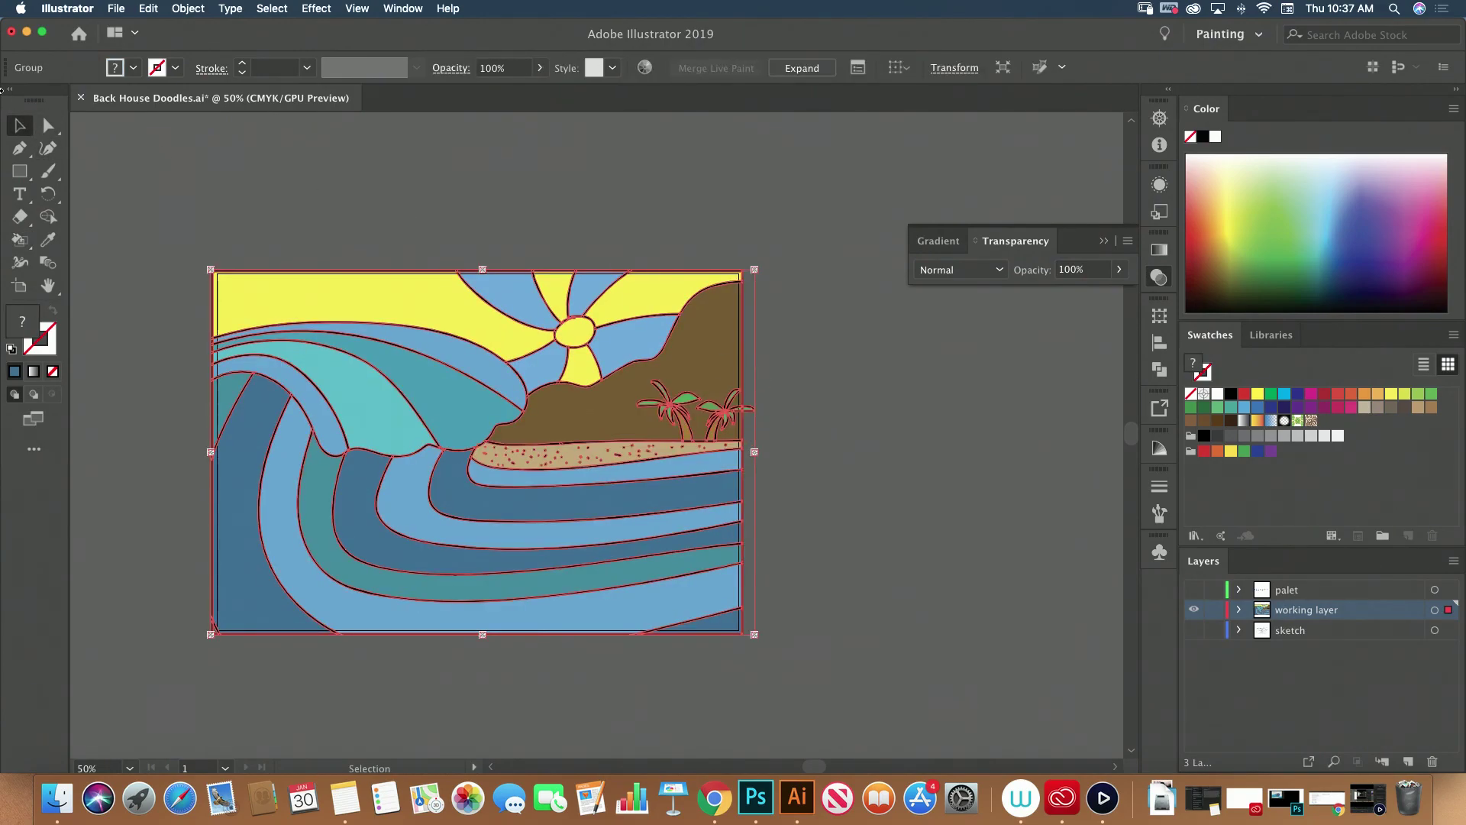
{"action": "left_click", "coordinate": [91, 144]}
{"action": "left_click", "coordinate": [50, 126]}
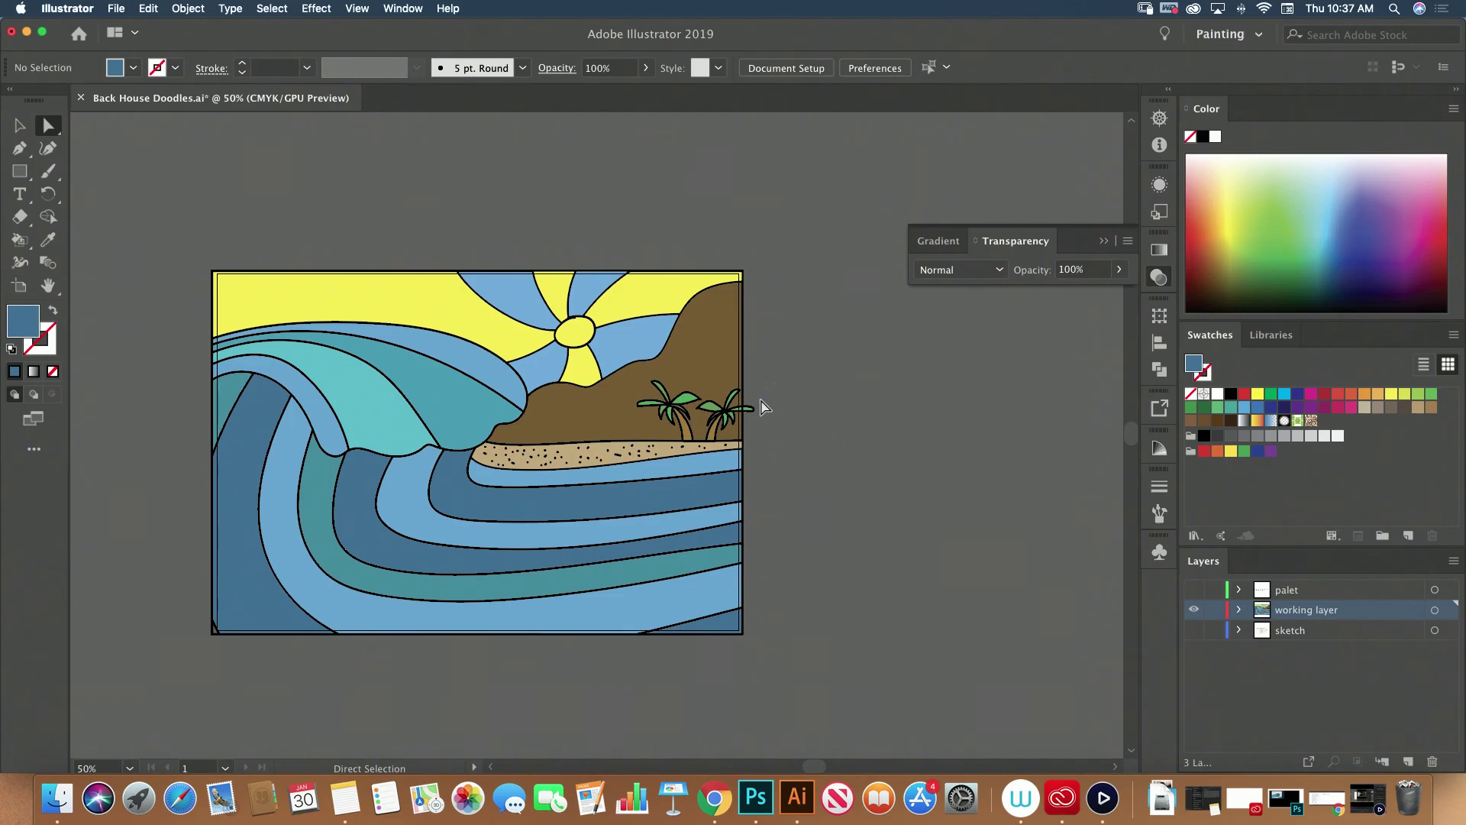
{"action": "left_click", "coordinate": [751, 428]}
{"action": "left_click", "coordinate": [793, 439]}
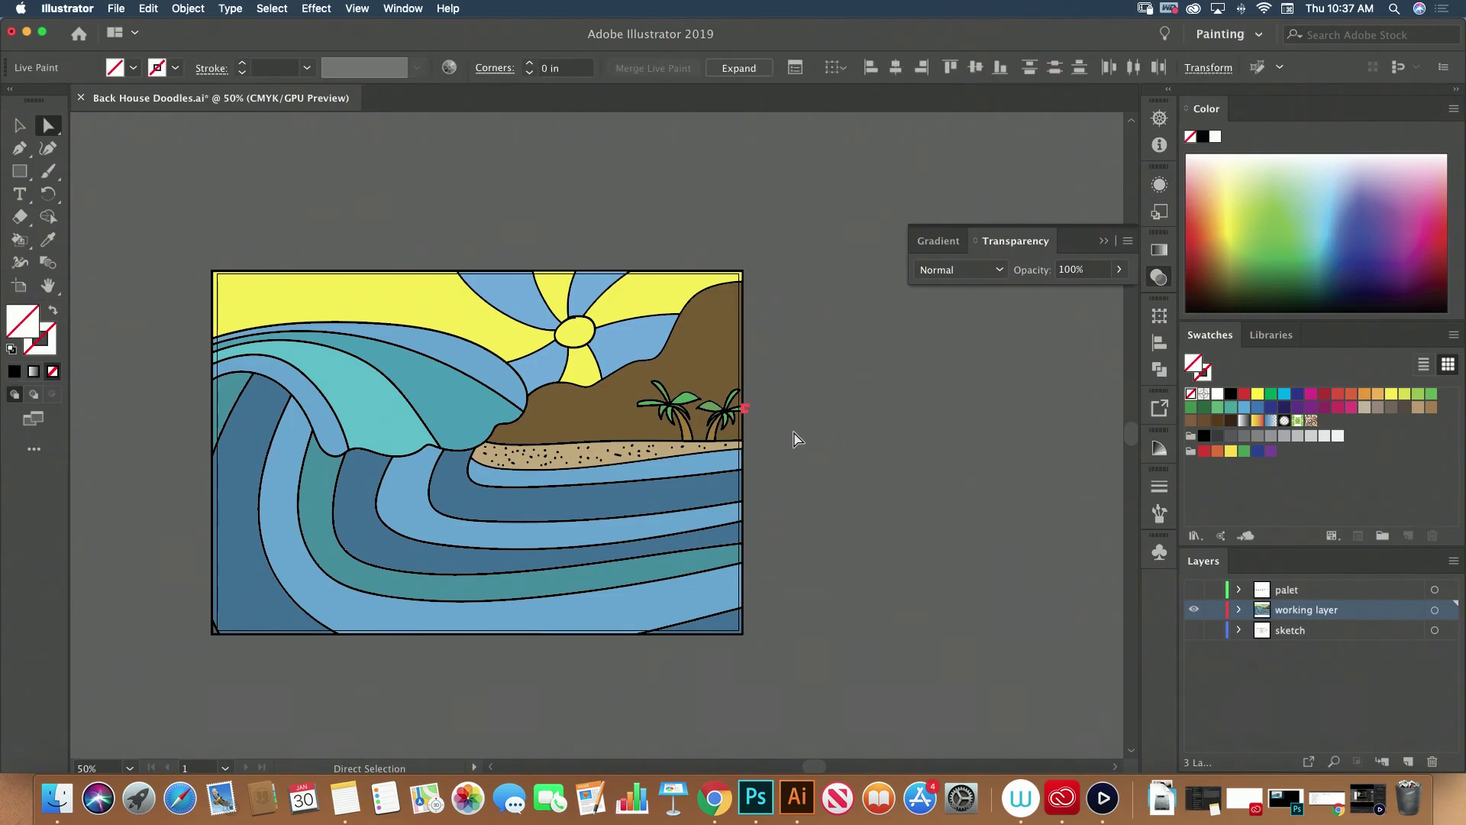
Zoom in on the artwork and save Back House Doodles.ai
{"action": "key", "text": "super+equal"}
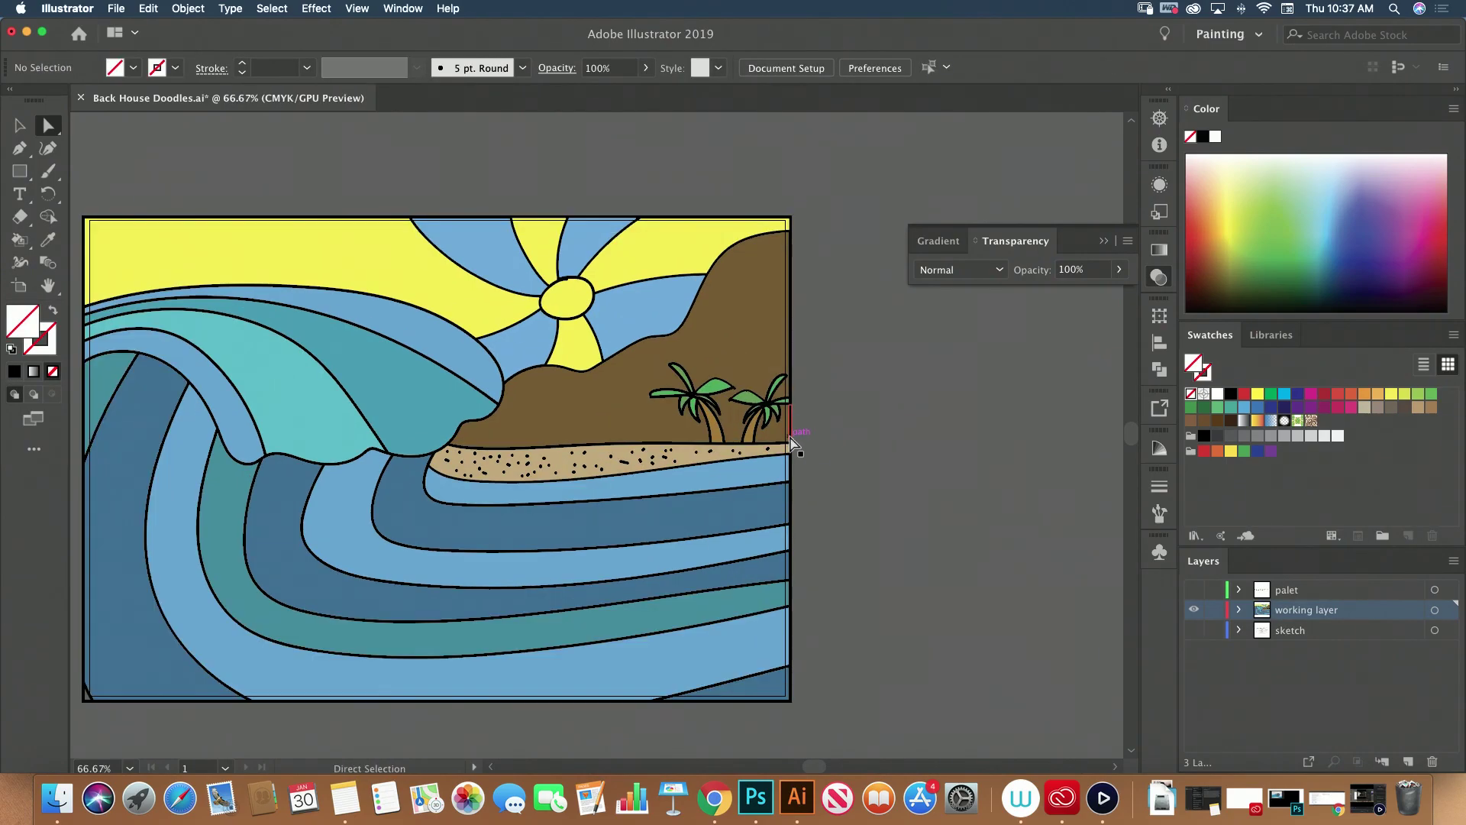
{"action": "left_click_drag", "start_coordinate": [790, 436], "coordinate": [916, 398]}
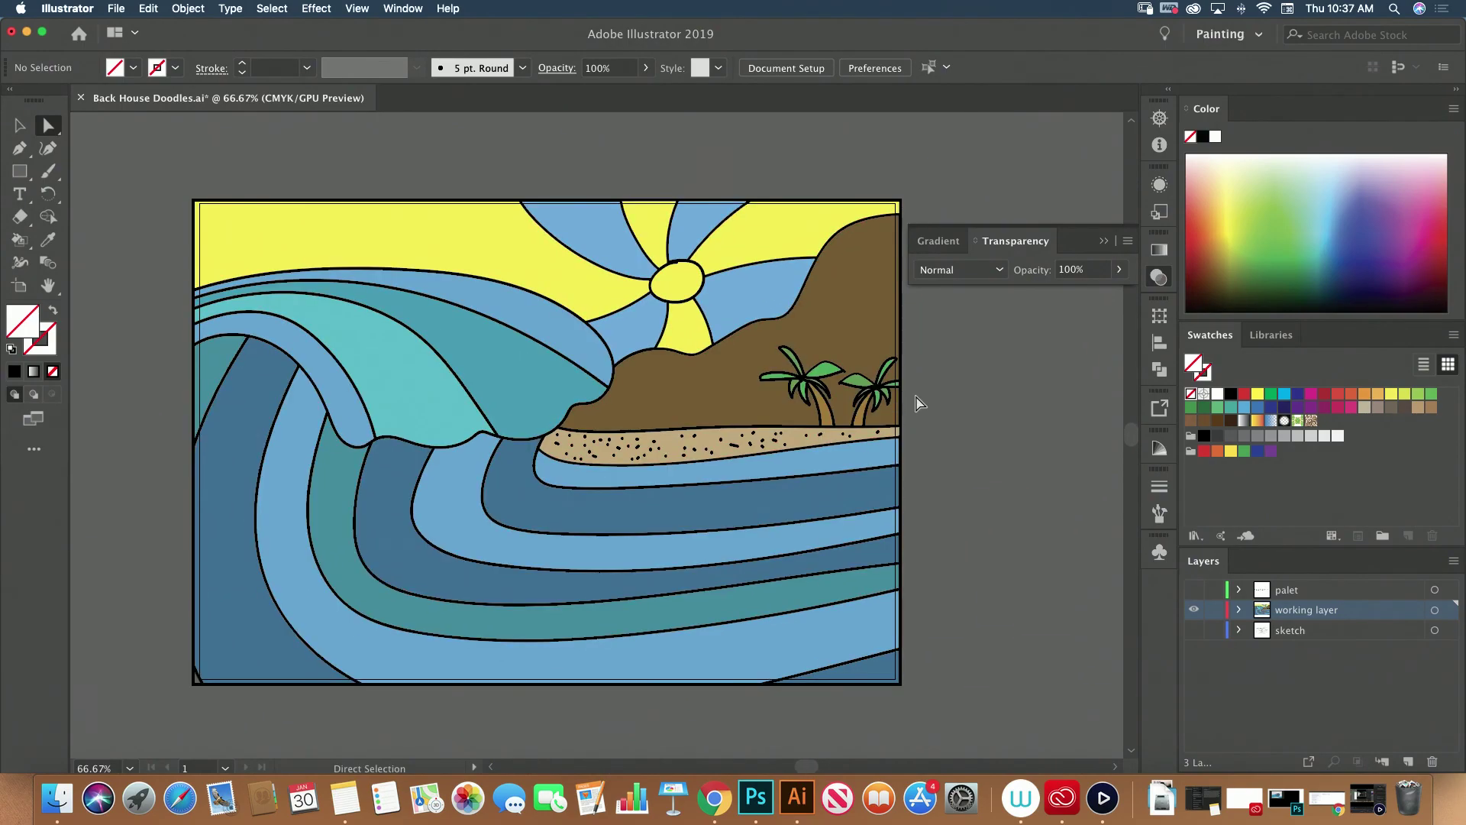
{"action": "left_click", "coordinate": [116, 8]}
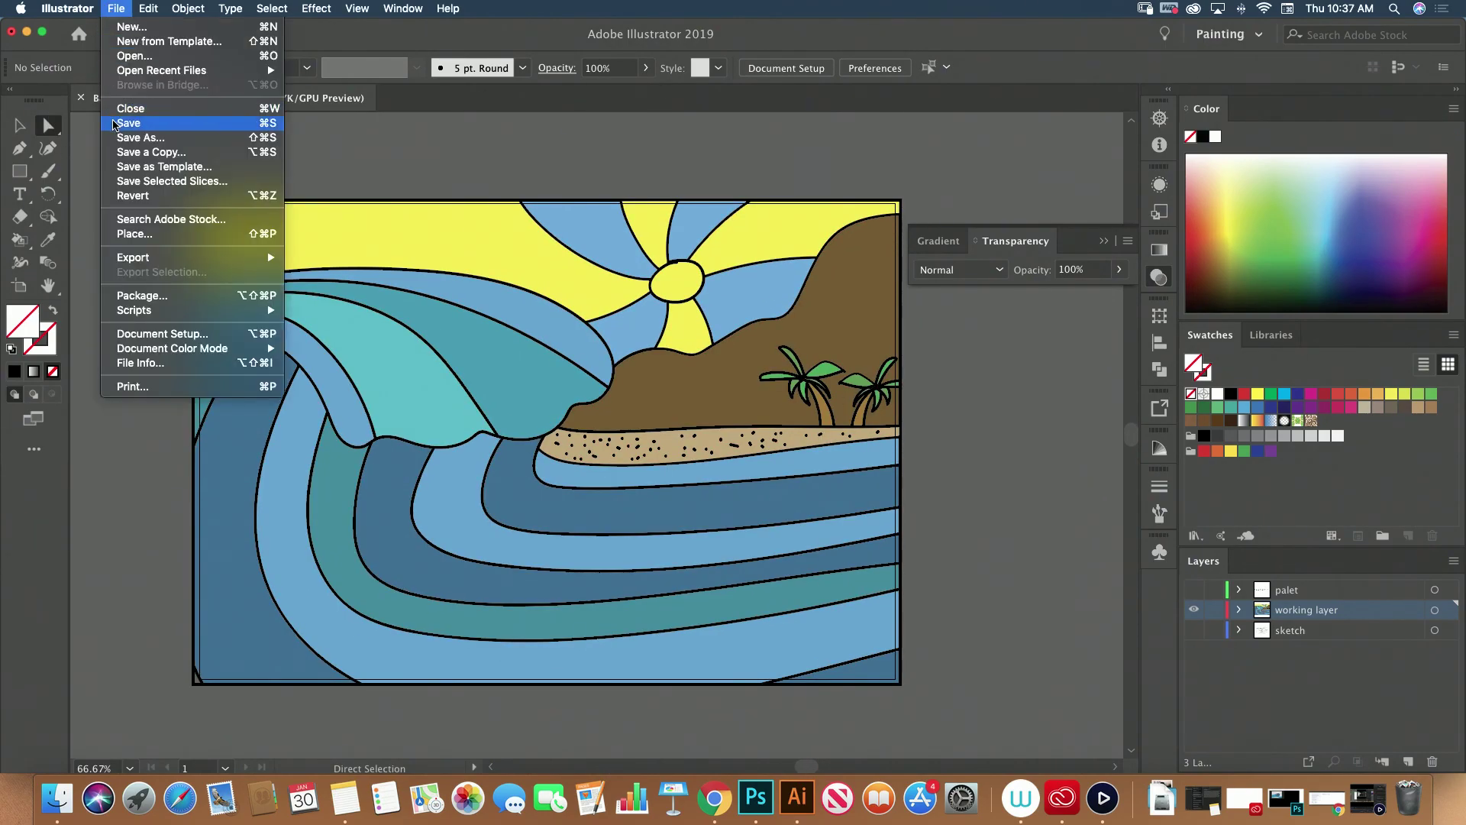
{"action": "left_click", "coordinate": [187, 124]}
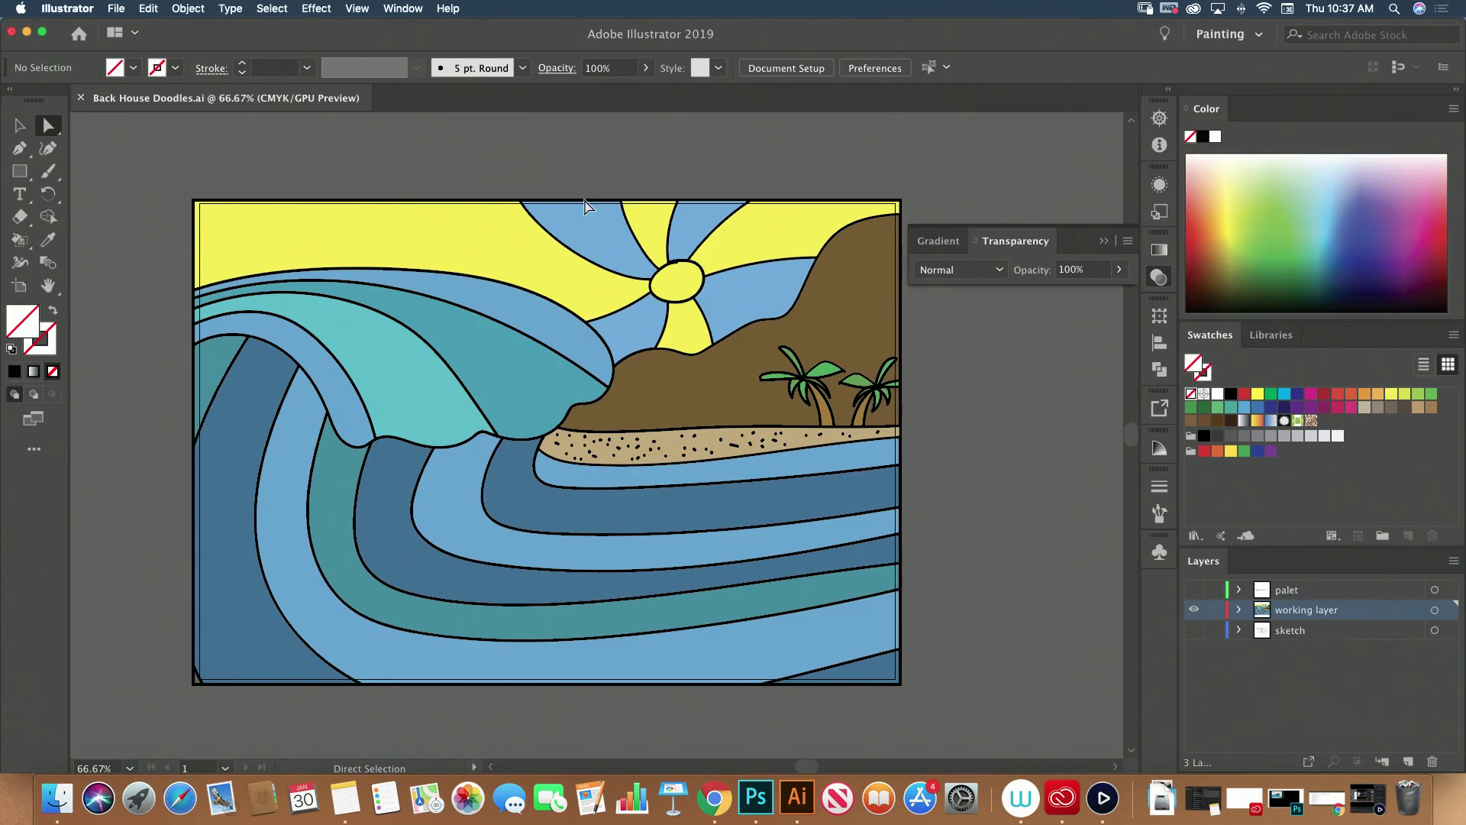